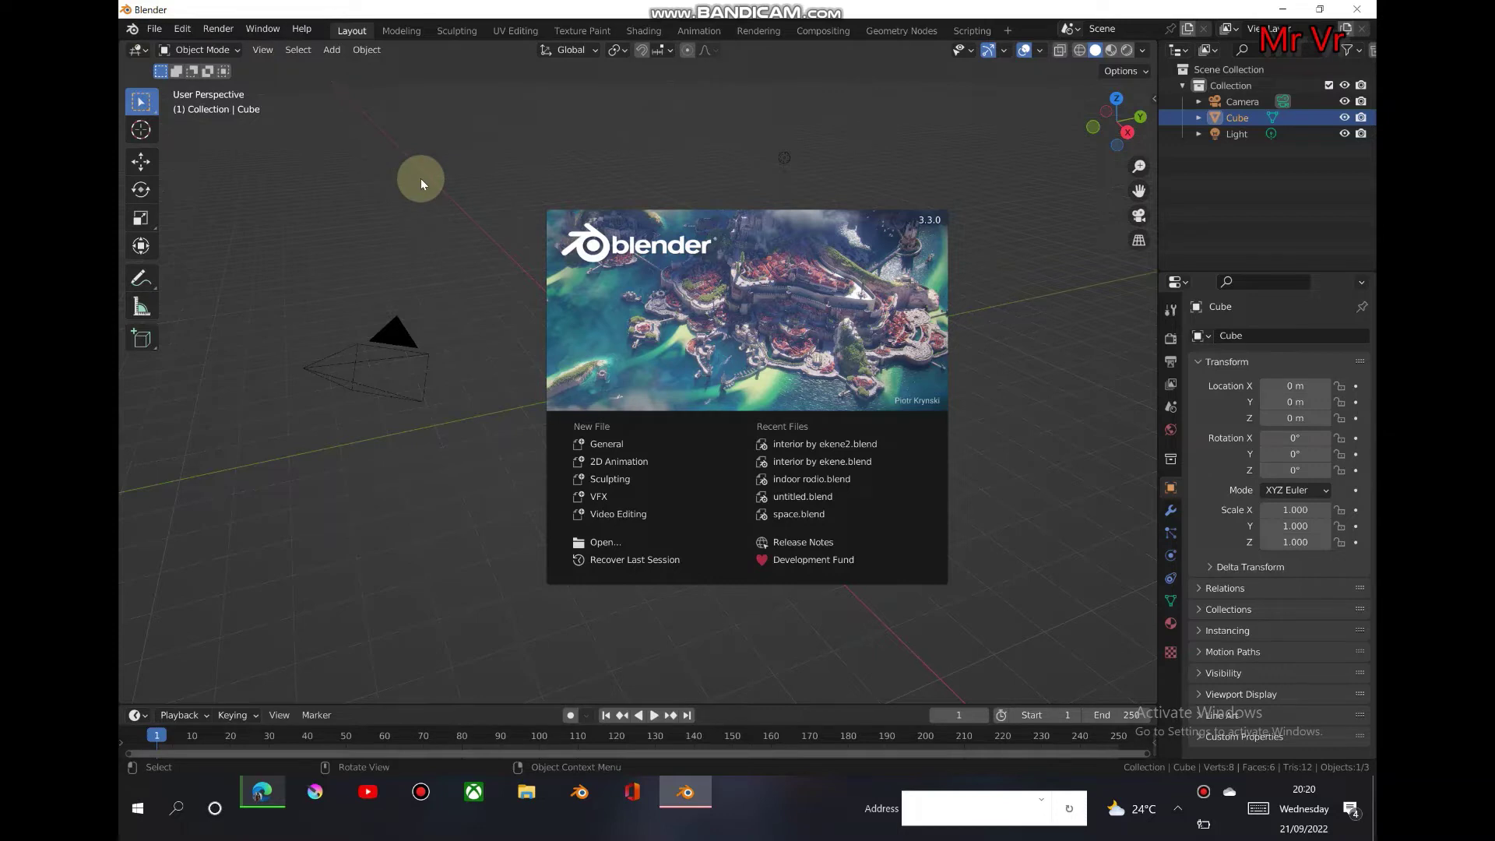
Dismiss the splash screen and delete the default light from the scene.
{"action": "left_click", "coordinate": [438, 273]}
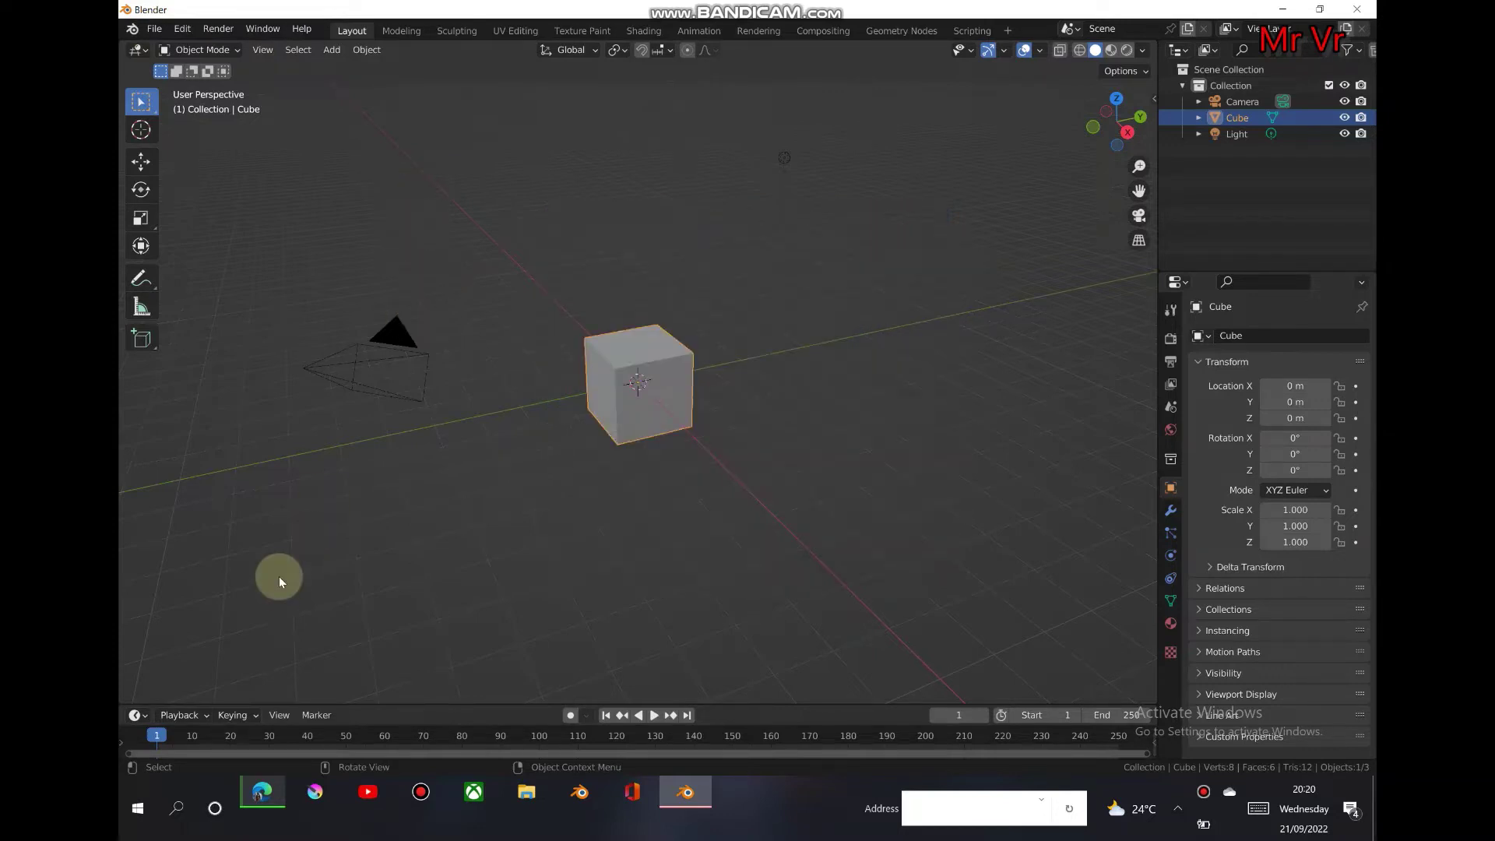
{"action": "left_click_drag", "start_coordinate": [291, 514], "coordinate": [455, 277]}
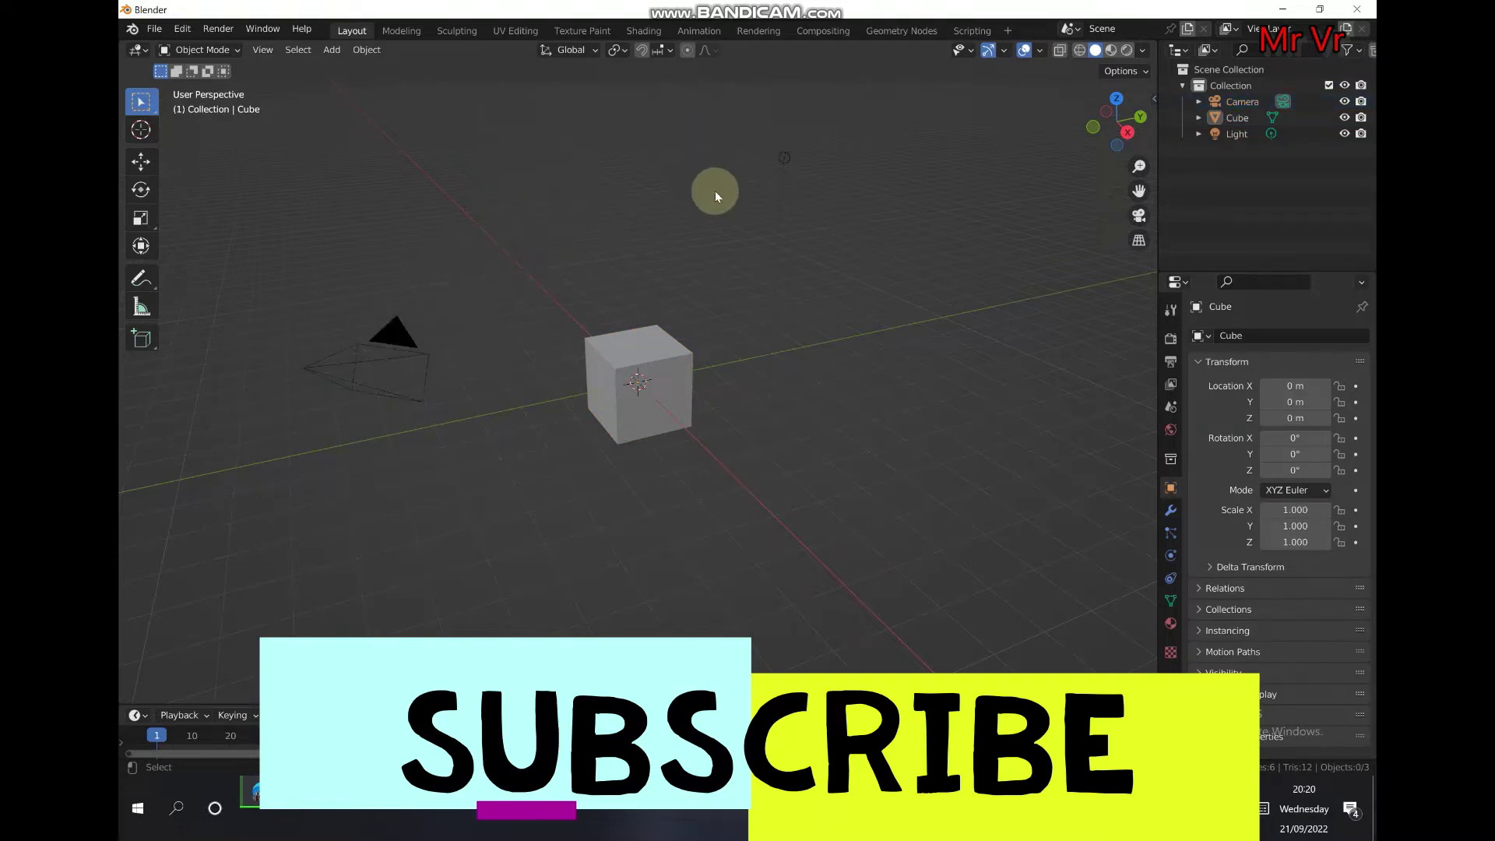
{"action": "left_click_drag", "start_coordinate": [742, 178], "coordinate": [820, 153]}
{"action": "right_click", "coordinate": [820, 153]}
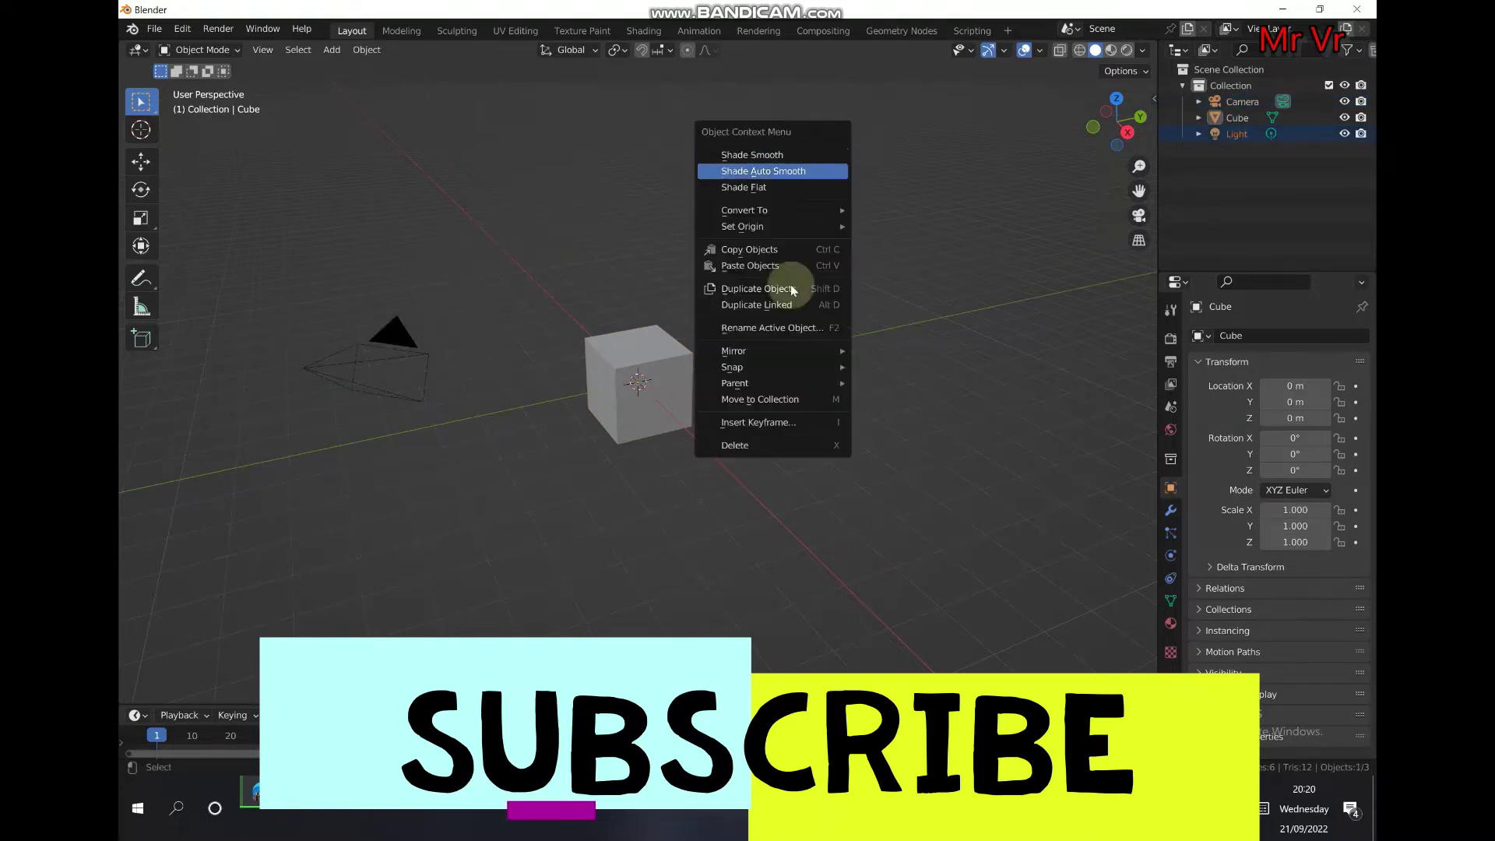
{"action": "left_click", "coordinate": [771, 441]}
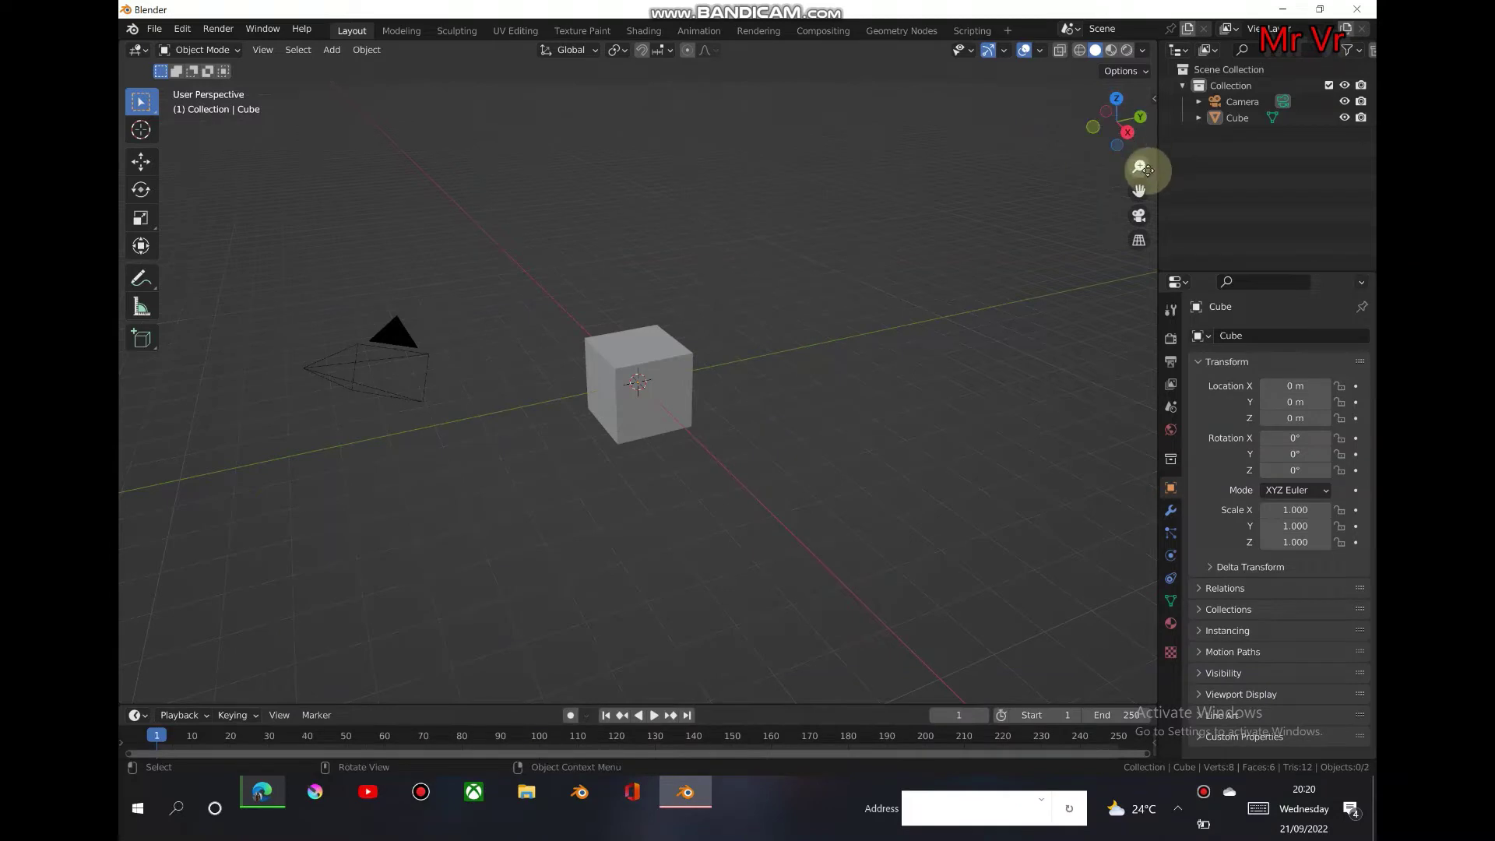
Put the default cube into Edit Mode with face selection active.
{"action": "left_click_drag", "start_coordinate": [1138, 166], "coordinate": [1138, 218]}
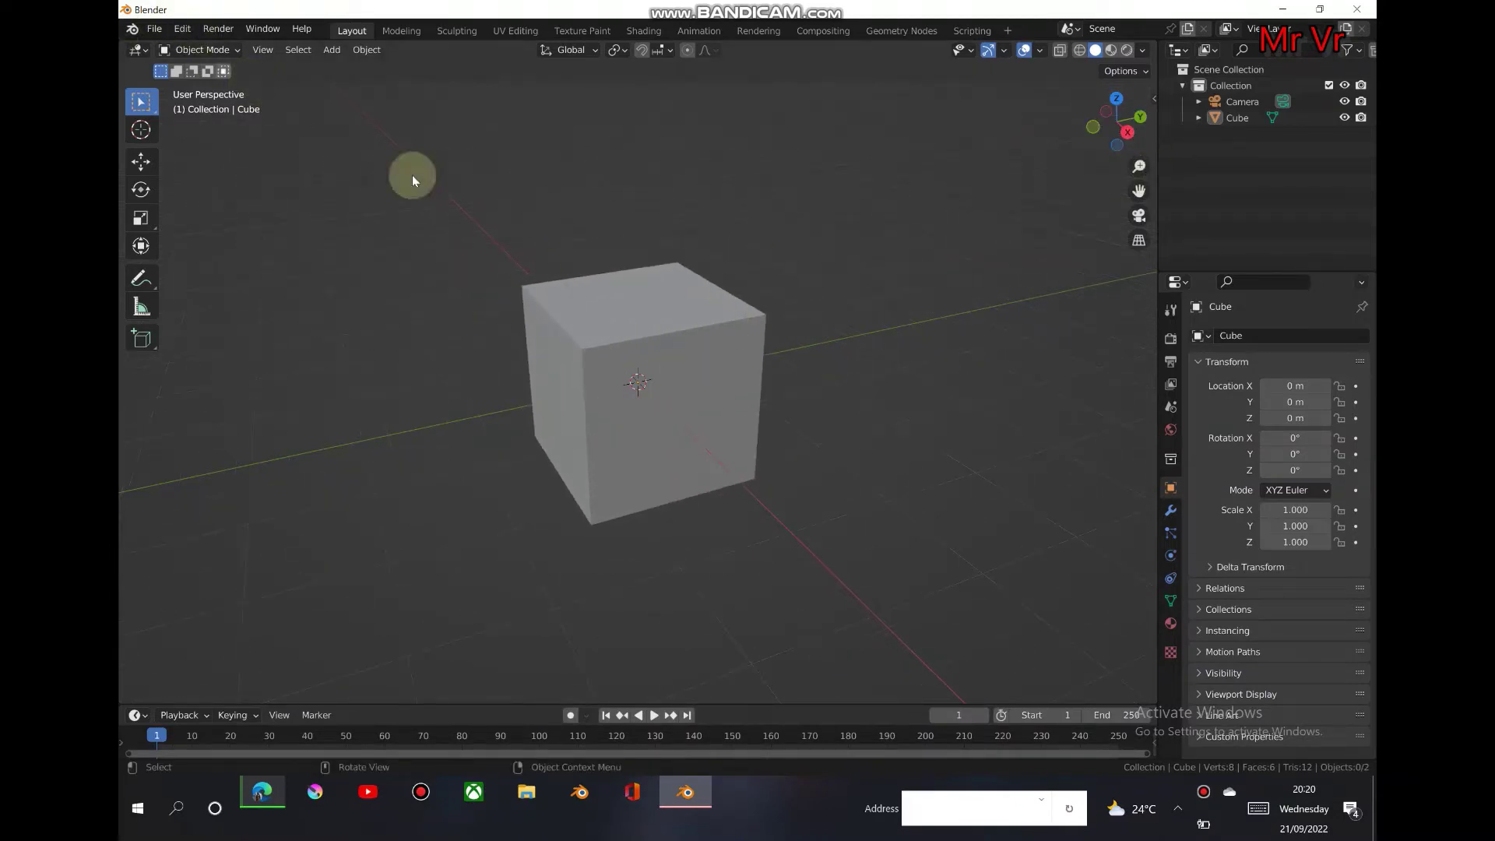
{"action": "left_click", "coordinate": [618, 334]}
{"action": "left_click", "coordinate": [200, 50]}
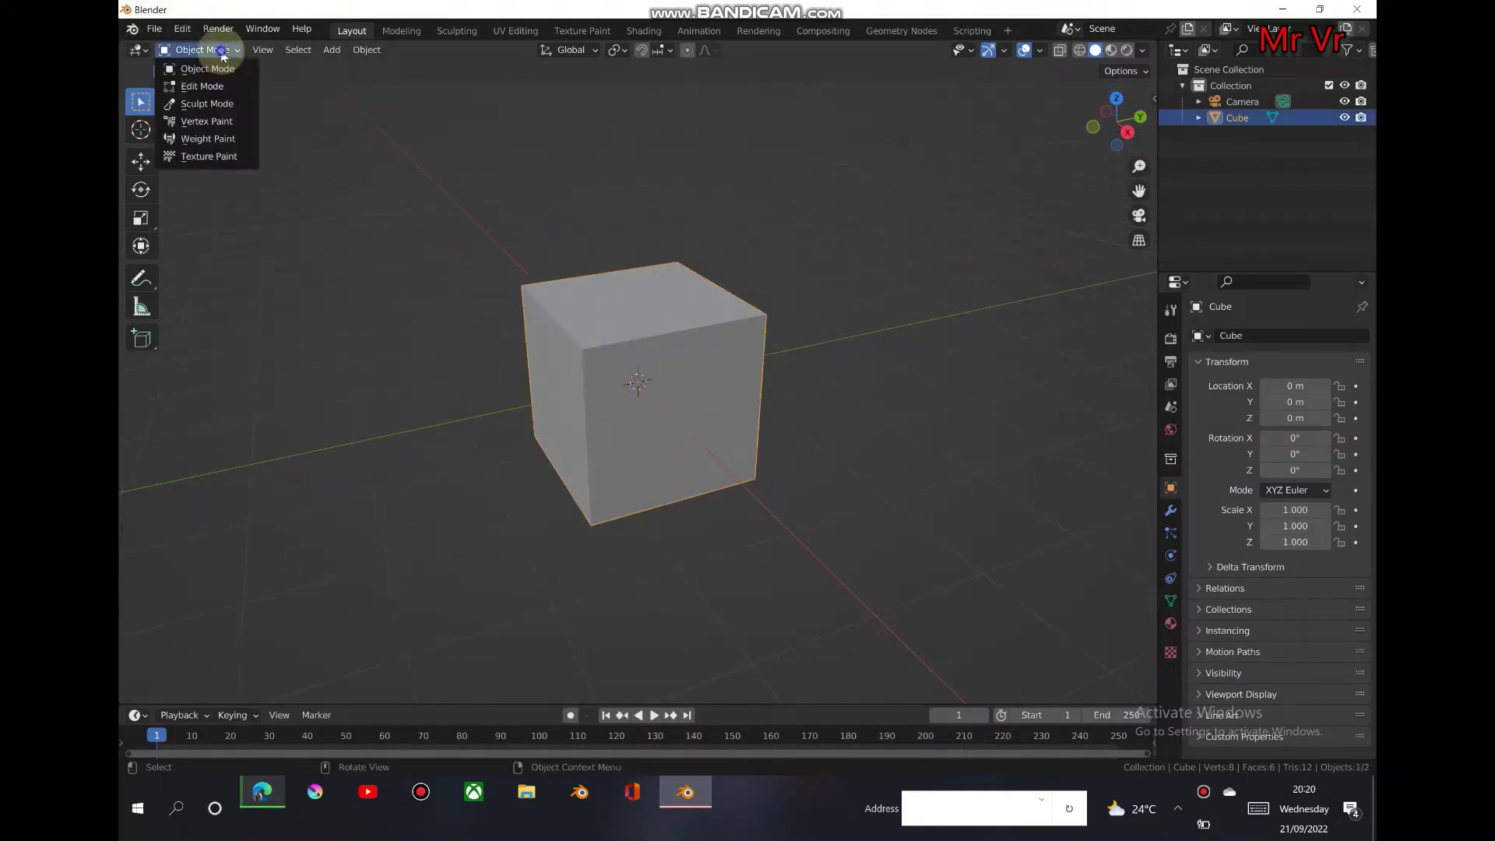
{"action": "key", "text": "Tab"}
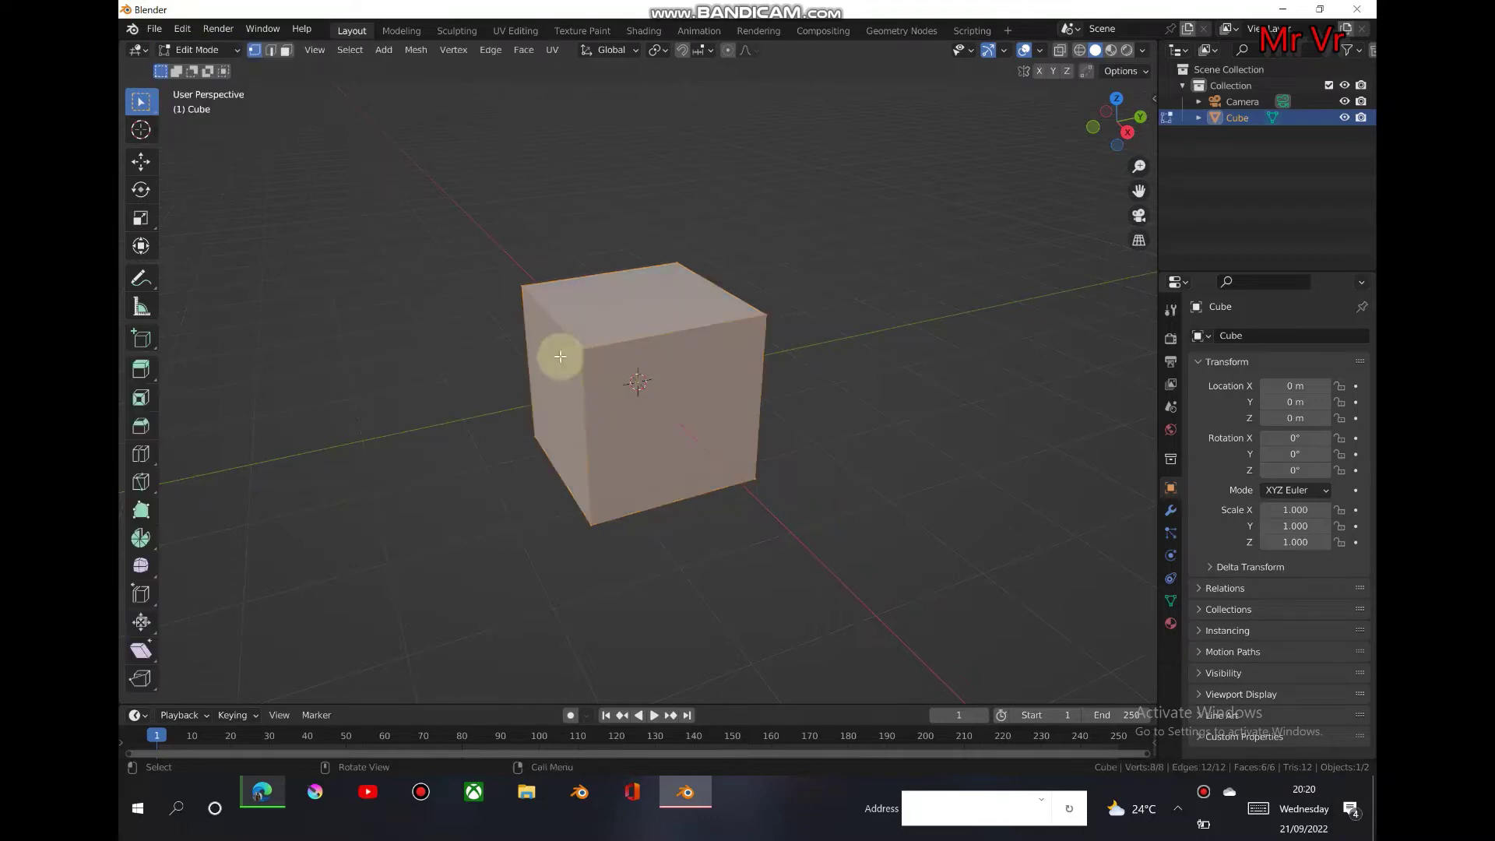
{"action": "left_click", "coordinate": [286, 50]}
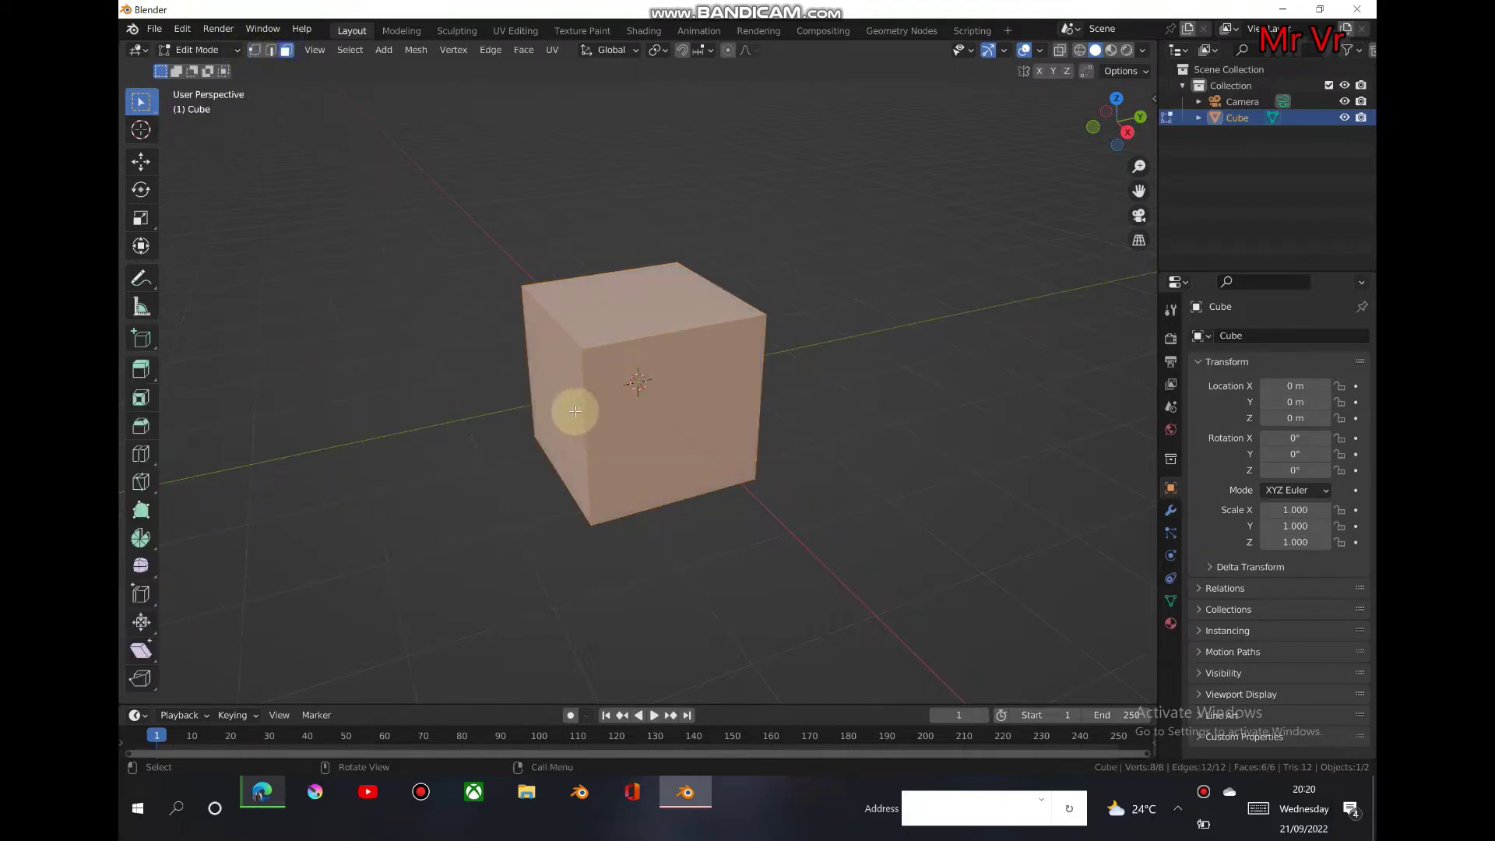
Delete the cube's two adjacent side faces that face the viewer.
{"action": "key", "text": "alt+a"}
{"action": "left_click", "coordinate": [615, 406]}
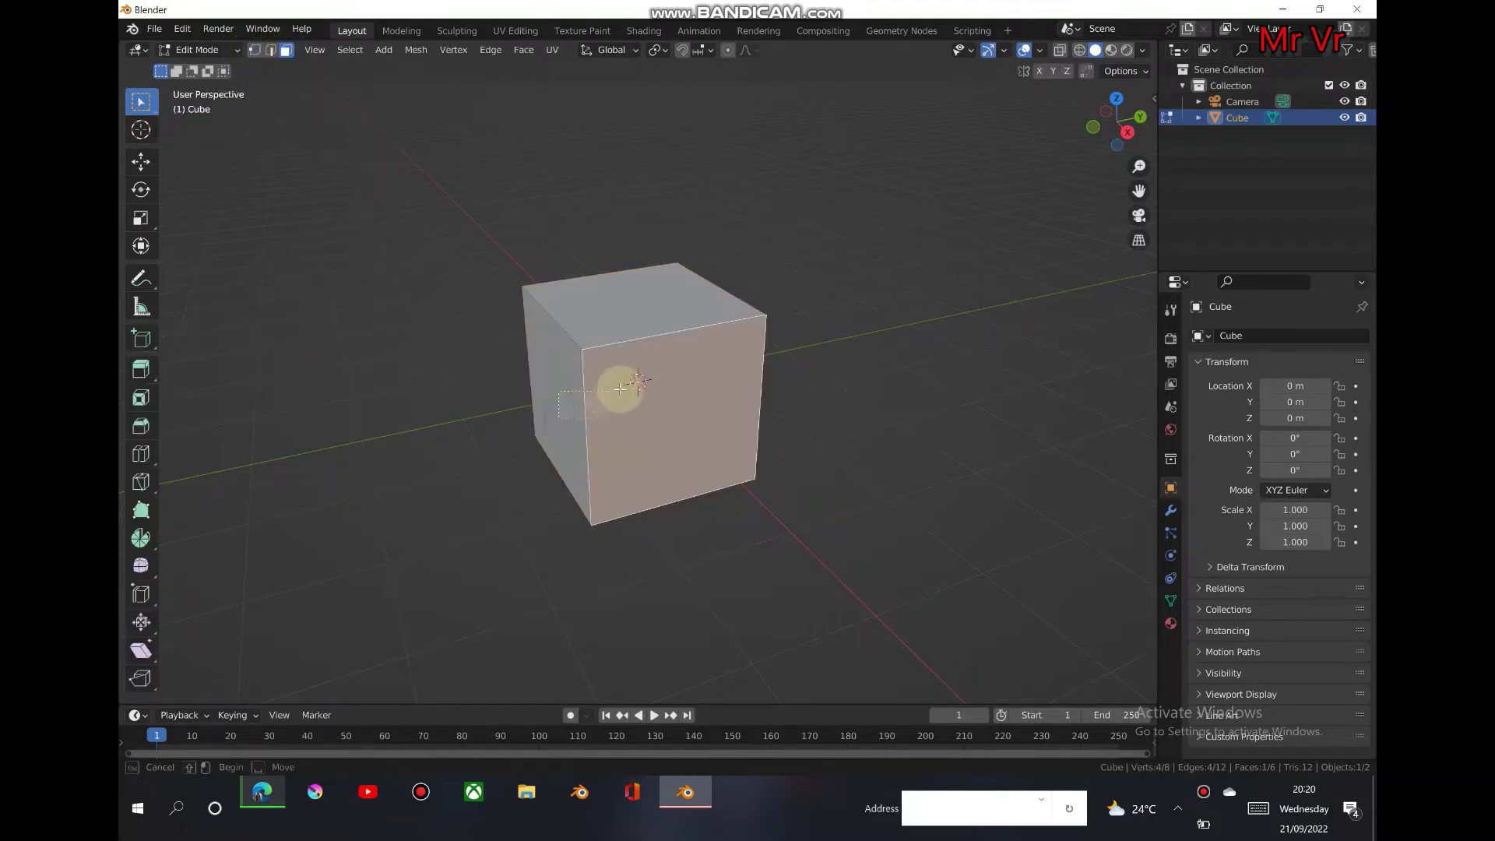
{"action": "left_click", "coordinate": [557, 406], "text": "shift"}
{"action": "right_click", "coordinate": [562, 408]}
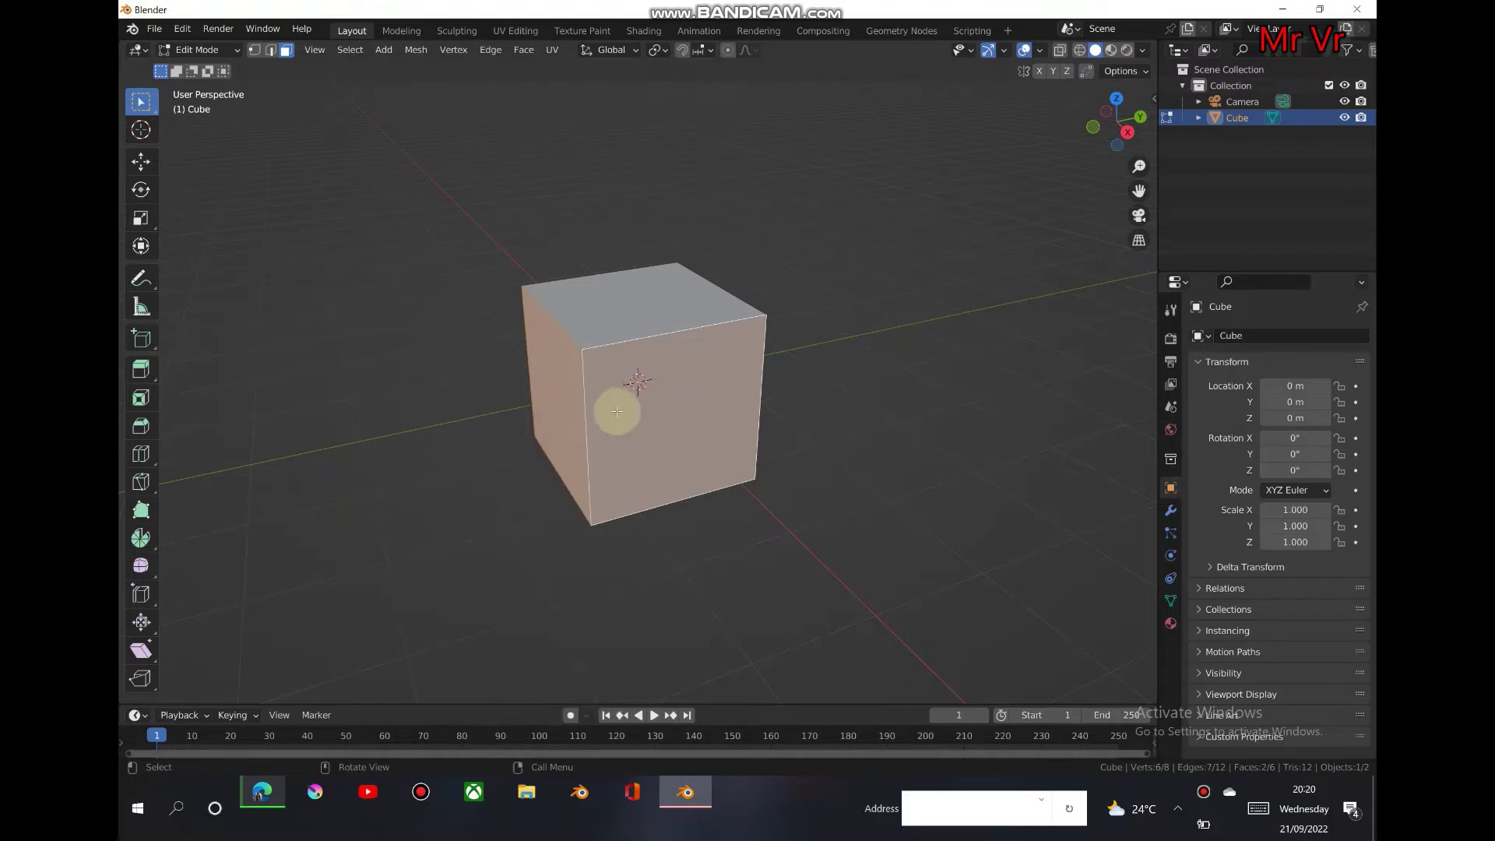
{"action": "right_click", "coordinate": [590, 398]}
{"action": "left_click", "coordinate": [517, 692]}
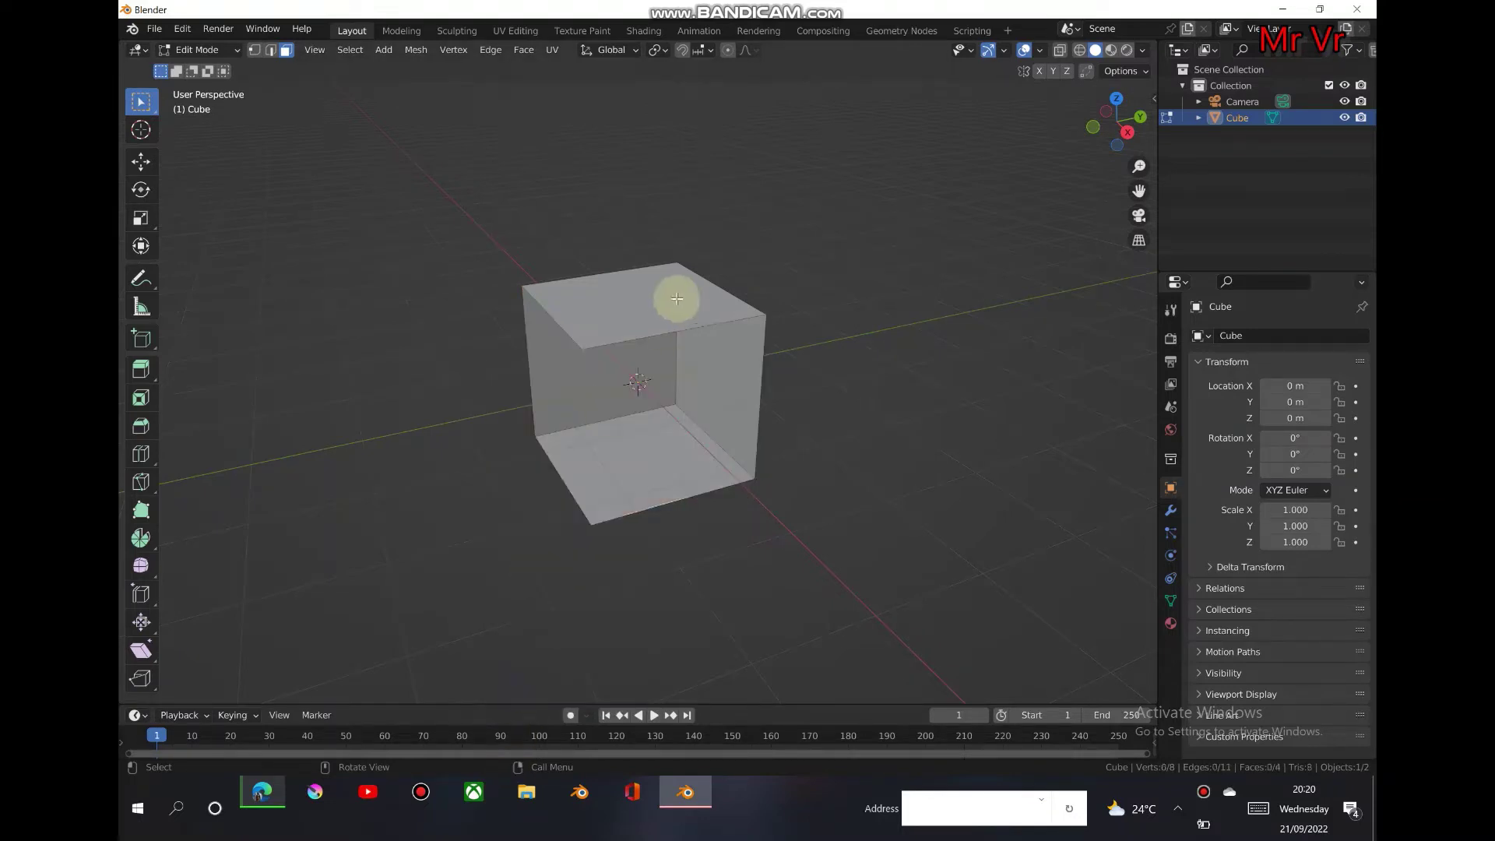
Delete the cube's top face, leaving a floor and two walls.
{"action": "left_click", "coordinate": [636, 307]}
{"action": "right_click", "coordinate": [633, 308]}
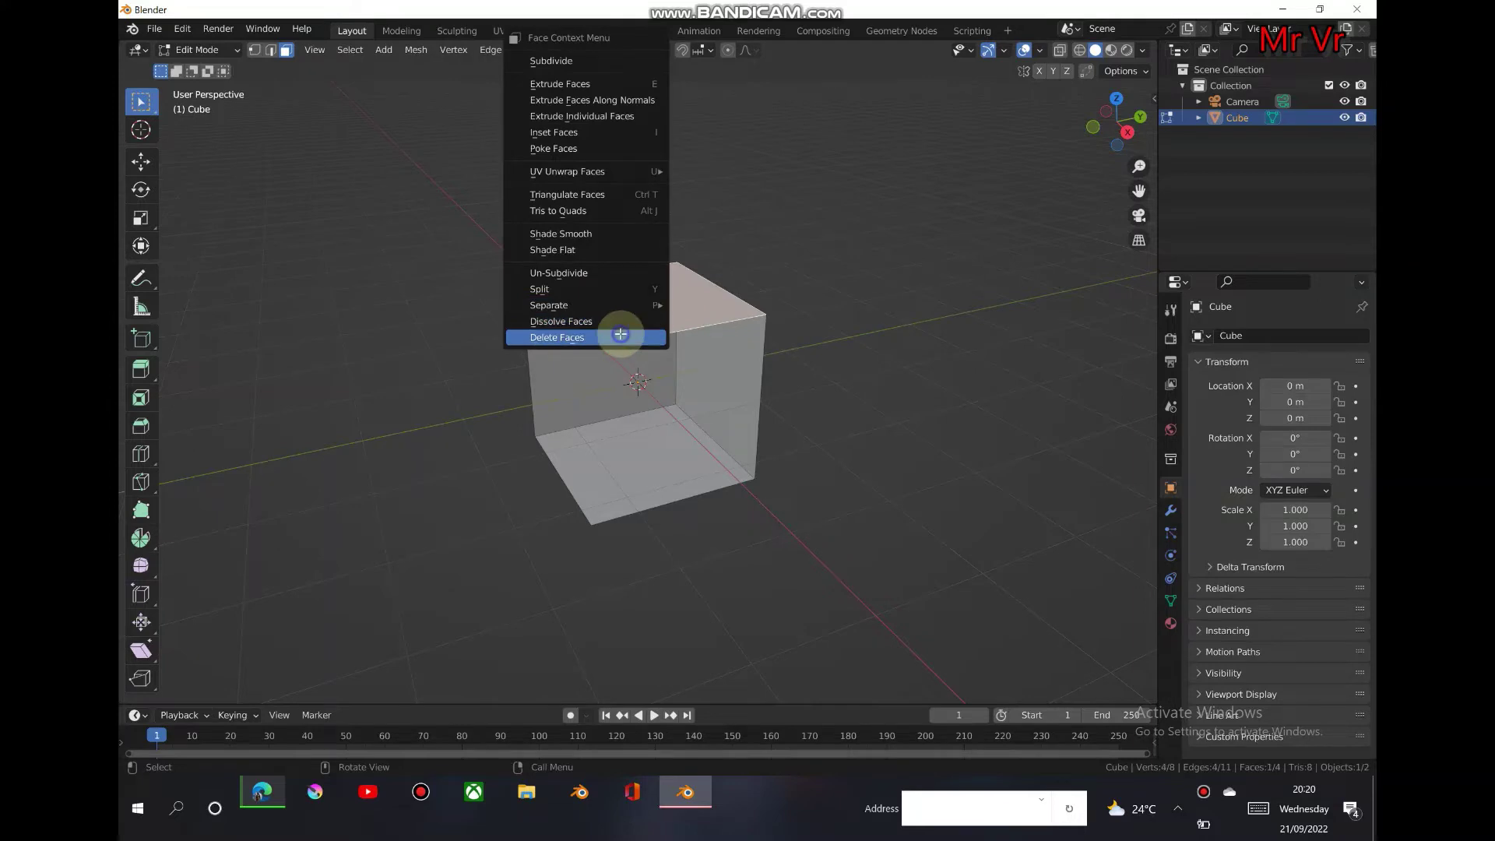
{"action": "left_click", "coordinate": [620, 333]}
Return to Object Mode and raise the open cube about 1.12 m along the Z axis.
{"action": "left_click_drag", "start_coordinate": [1113, 125], "coordinate": [1088, 122]}
{"action": "left_click", "coordinate": [199, 50]}
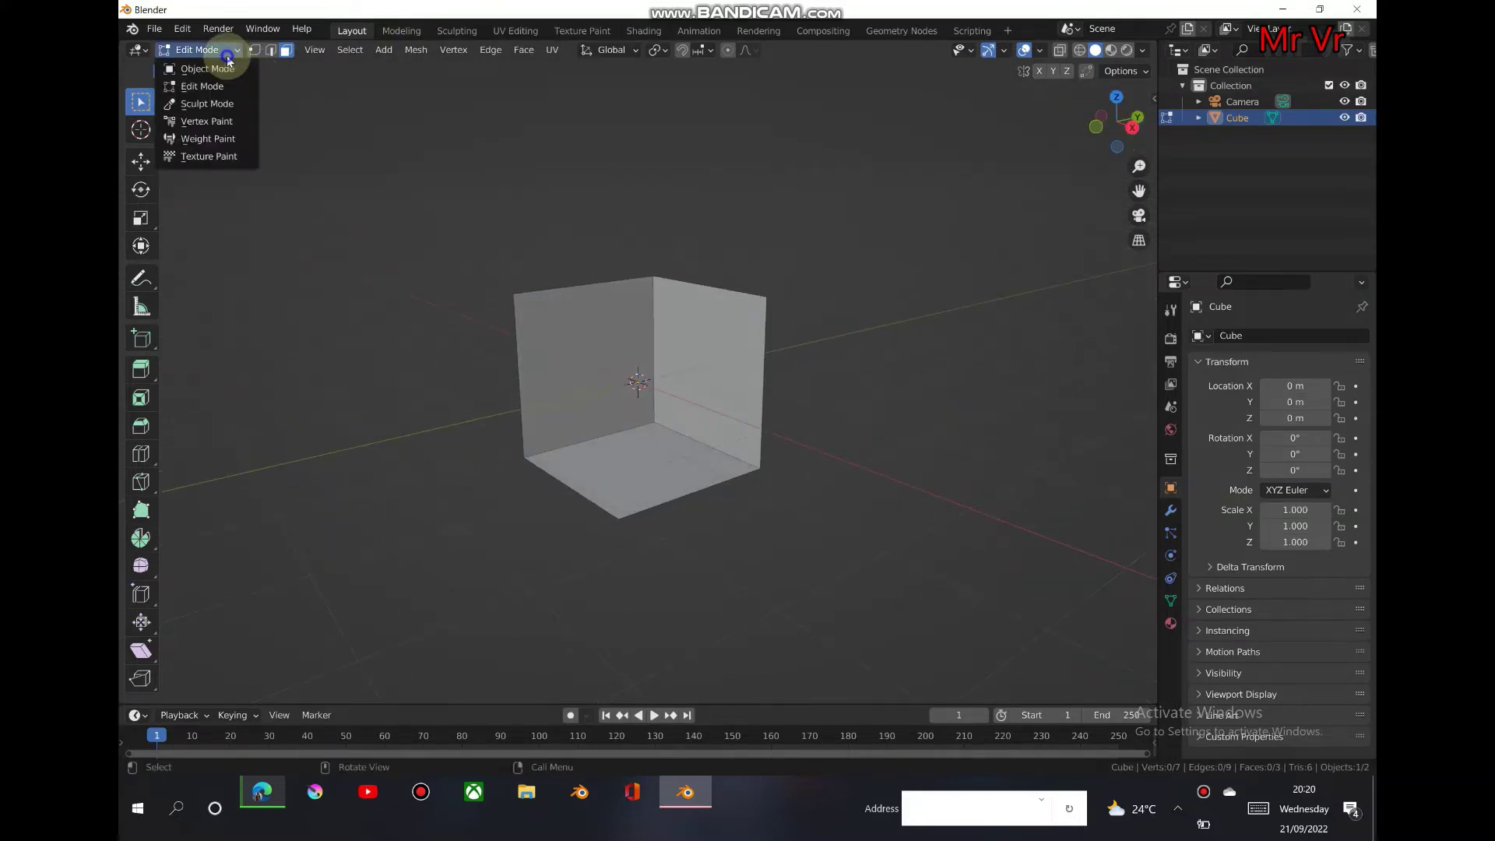
{"action": "left_click", "coordinate": [221, 70]}
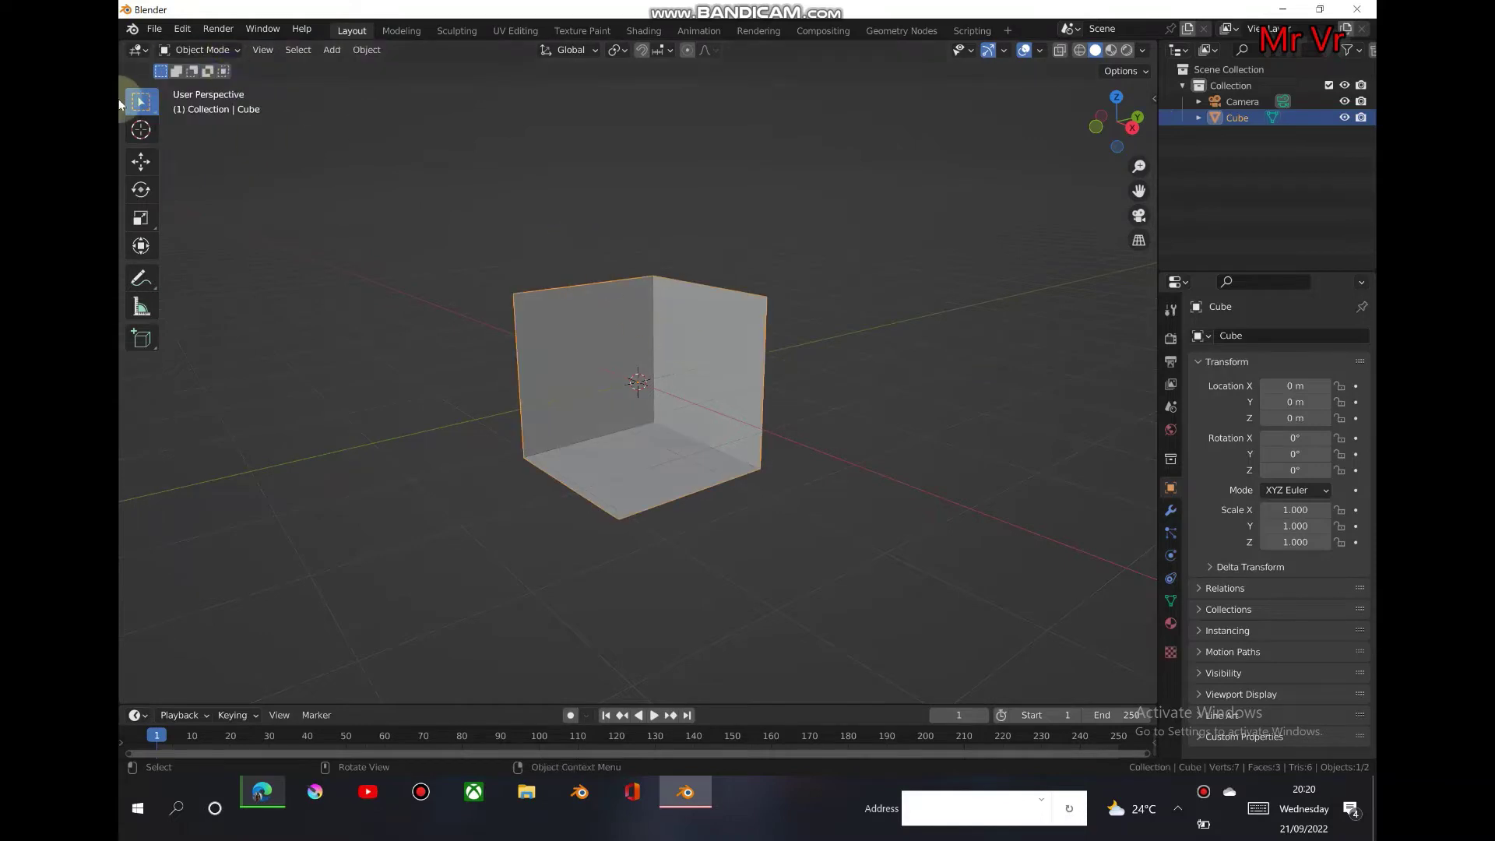
{"action": "left_click", "coordinate": [156, 170]}
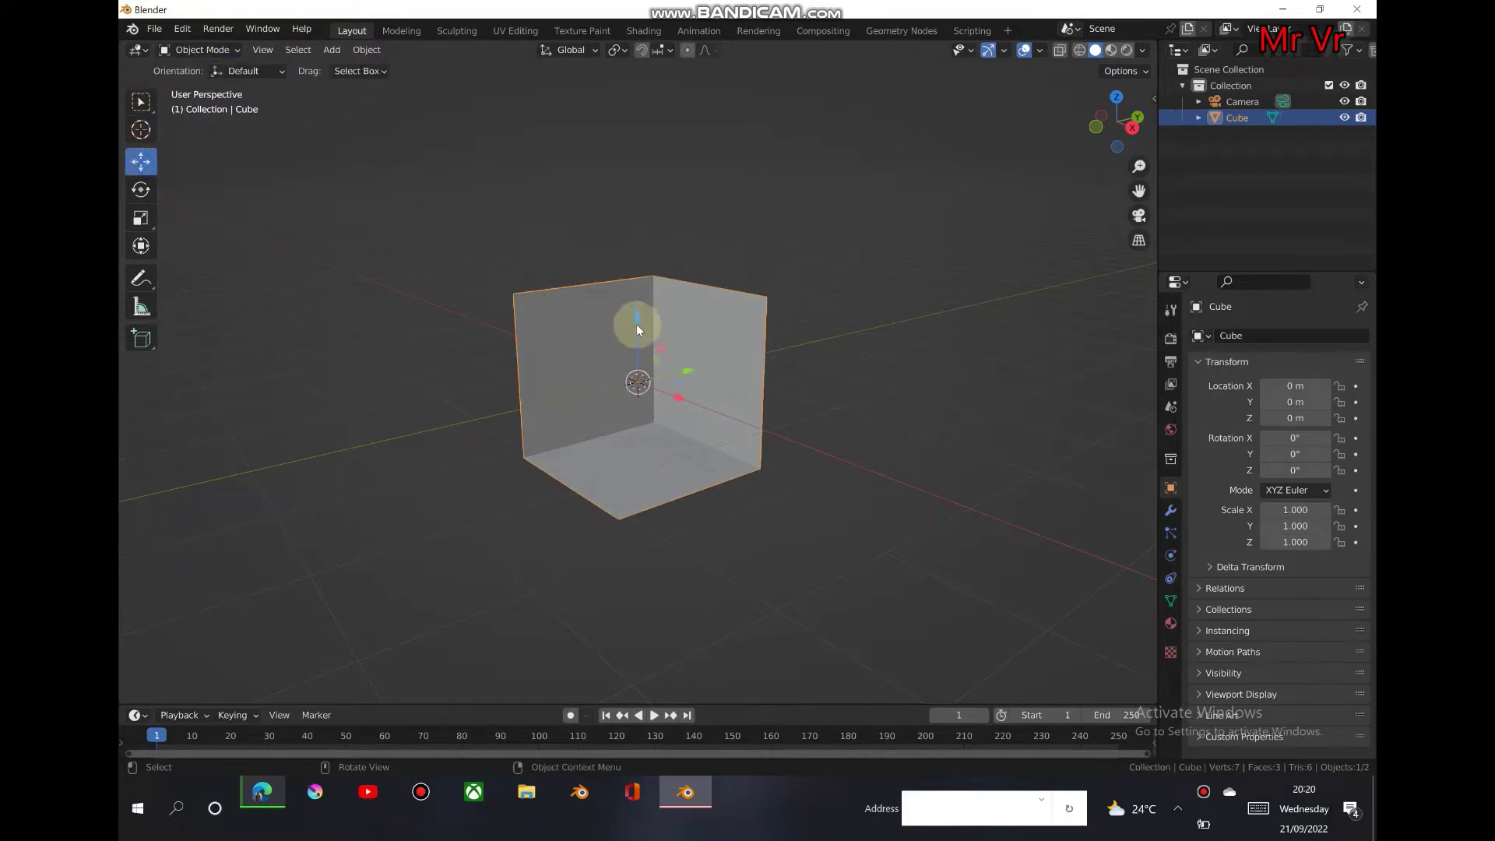
{"action": "left_click_drag", "start_coordinate": [637, 329], "coordinate": [637, 221]}
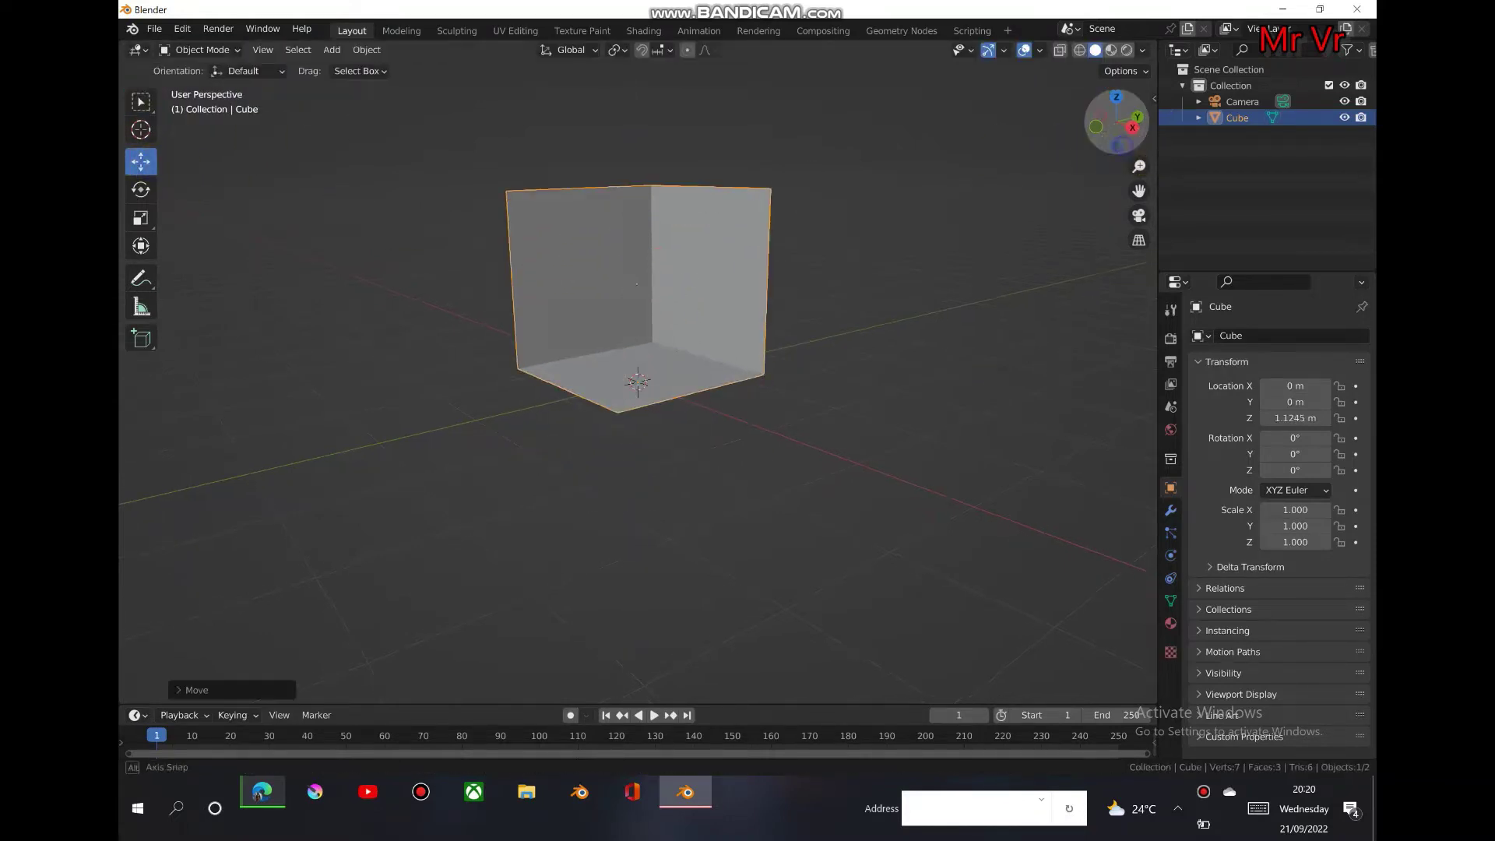
Add a Solidify modifier to the open cube with a thickness of 0.12 m.
{"action": "left_click_drag", "start_coordinate": [1117, 123], "coordinate": [1121, 148]}
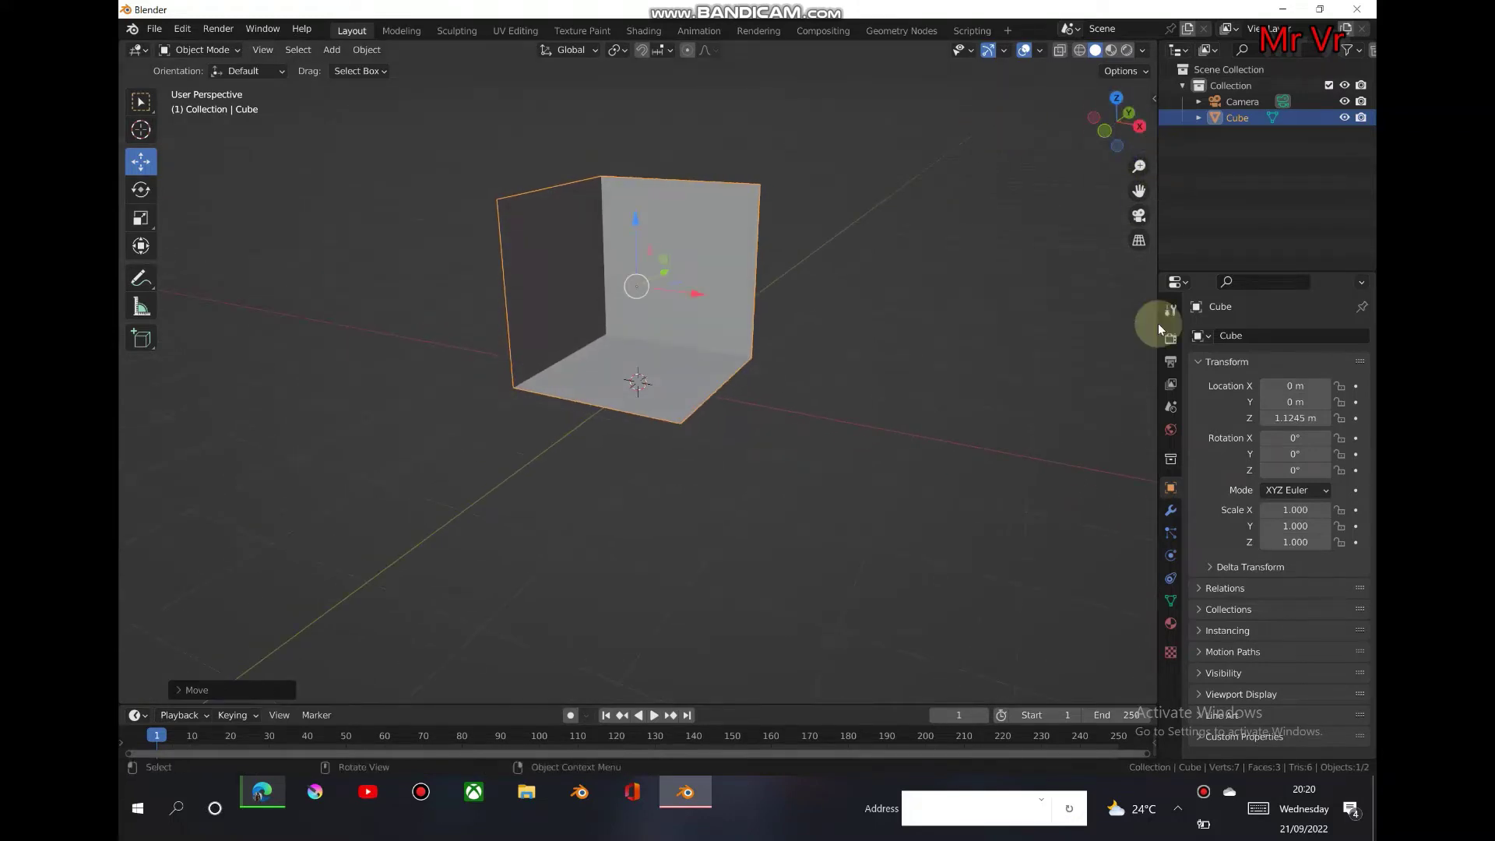
{"action": "left_click", "coordinate": [1170, 510]}
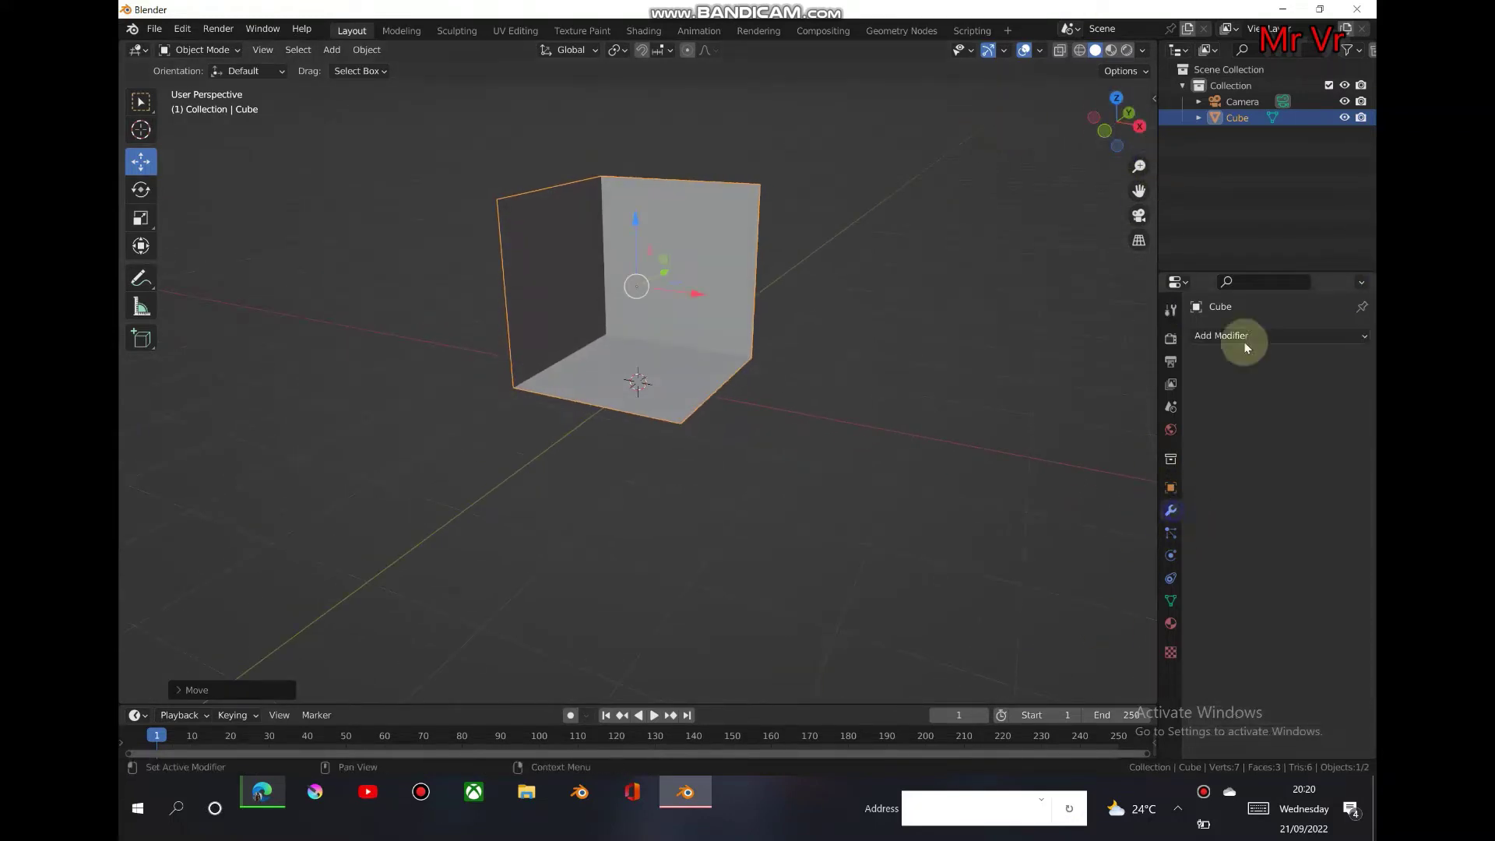
{"action": "left_click", "coordinate": [1250, 336]}
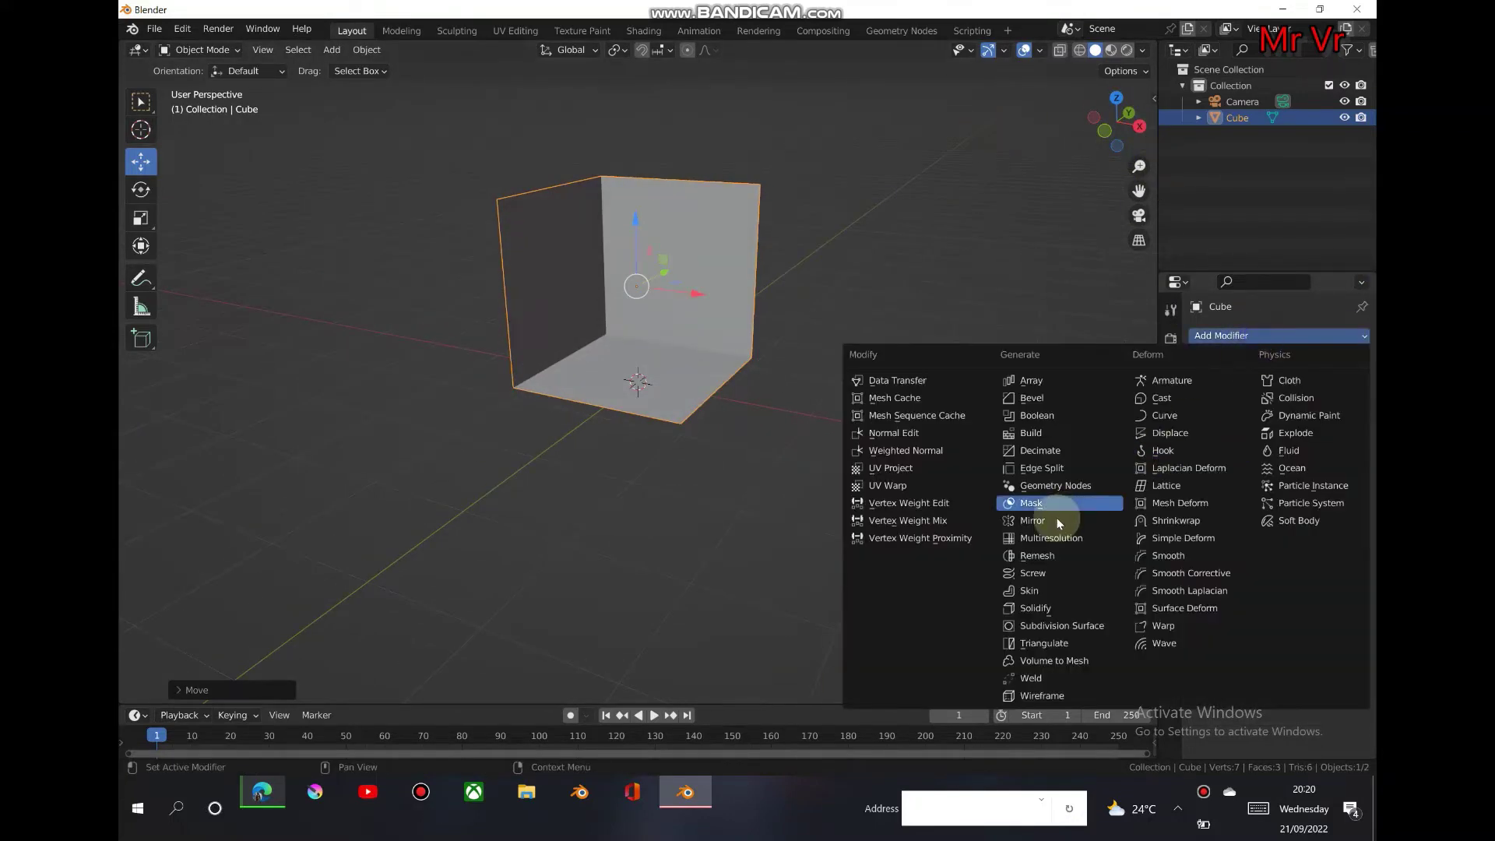
{"action": "left_click", "coordinate": [1035, 608]}
{"action": "left_click_drag", "start_coordinate": [1318, 441], "coordinate": [1341, 441]}
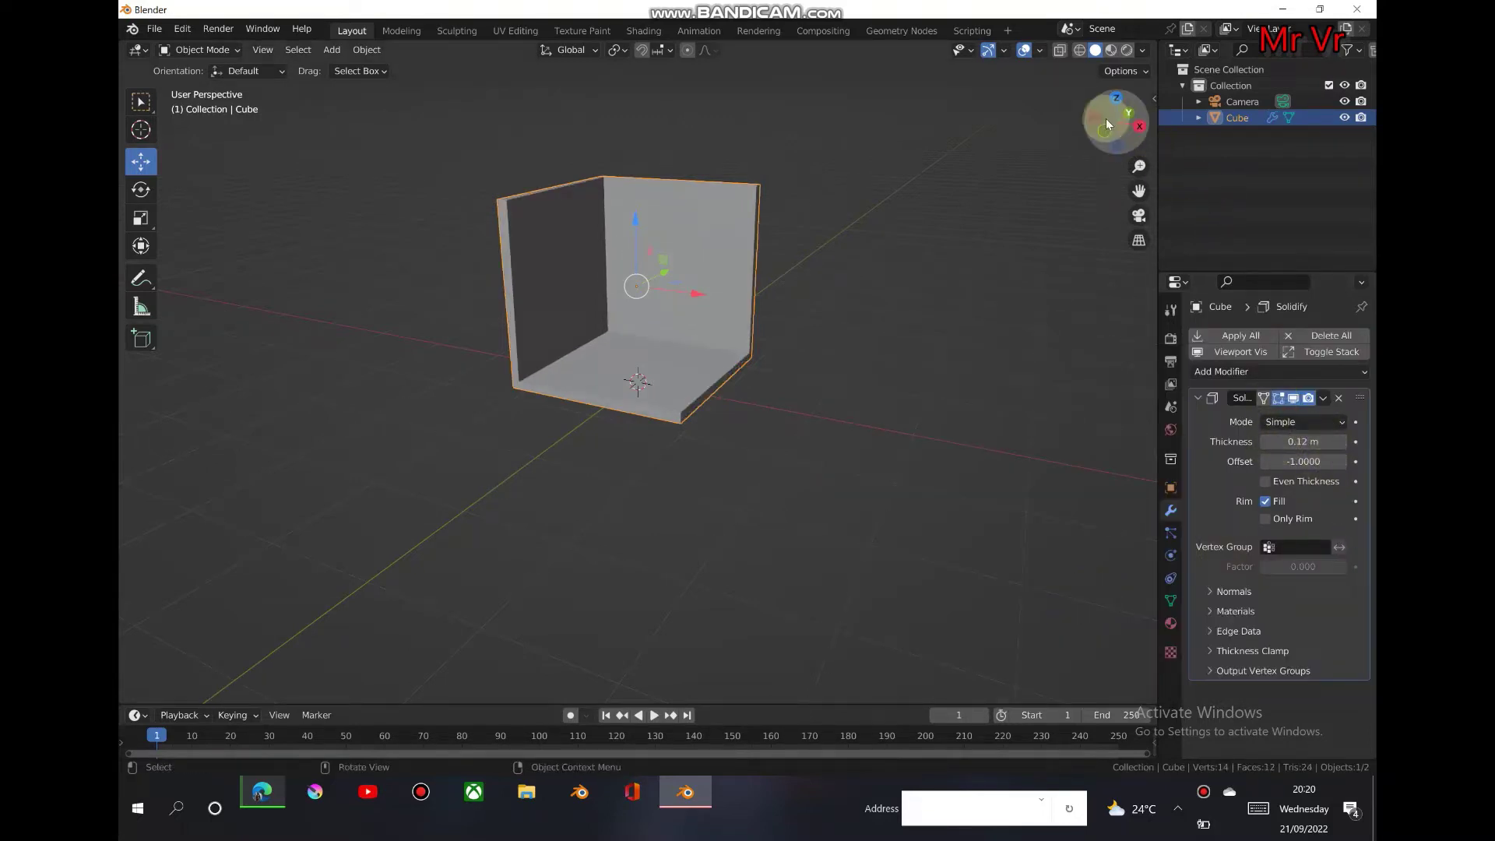
Enable Even Thickness on the Solidify modifier and apply all modifiers to the room mesh.
{"action": "left_click_drag", "start_coordinate": [1105, 119], "coordinate": [617, 258]}
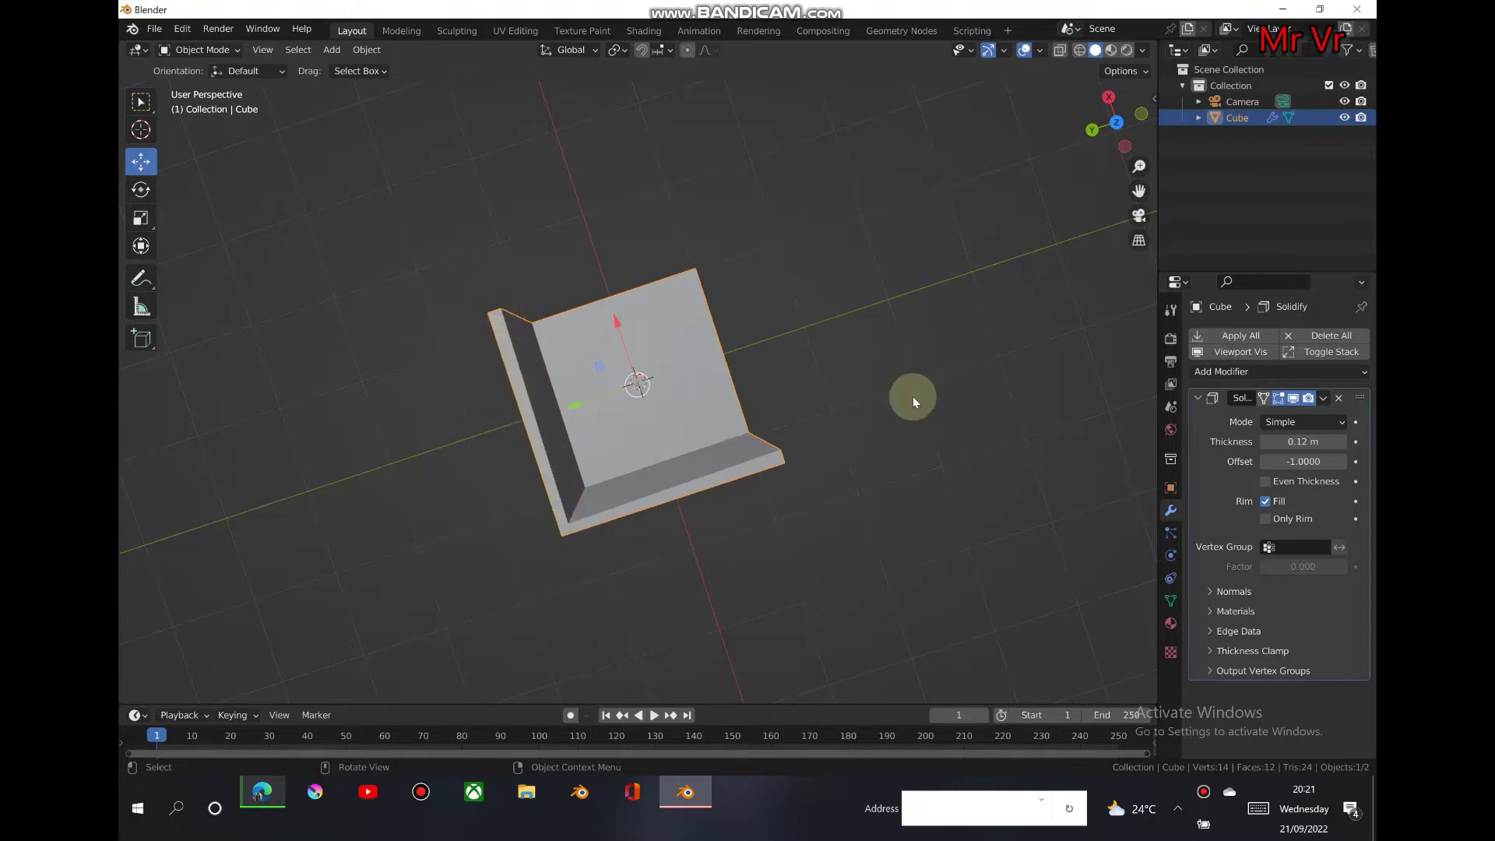
{"action": "left_click", "coordinate": [1265, 481]}
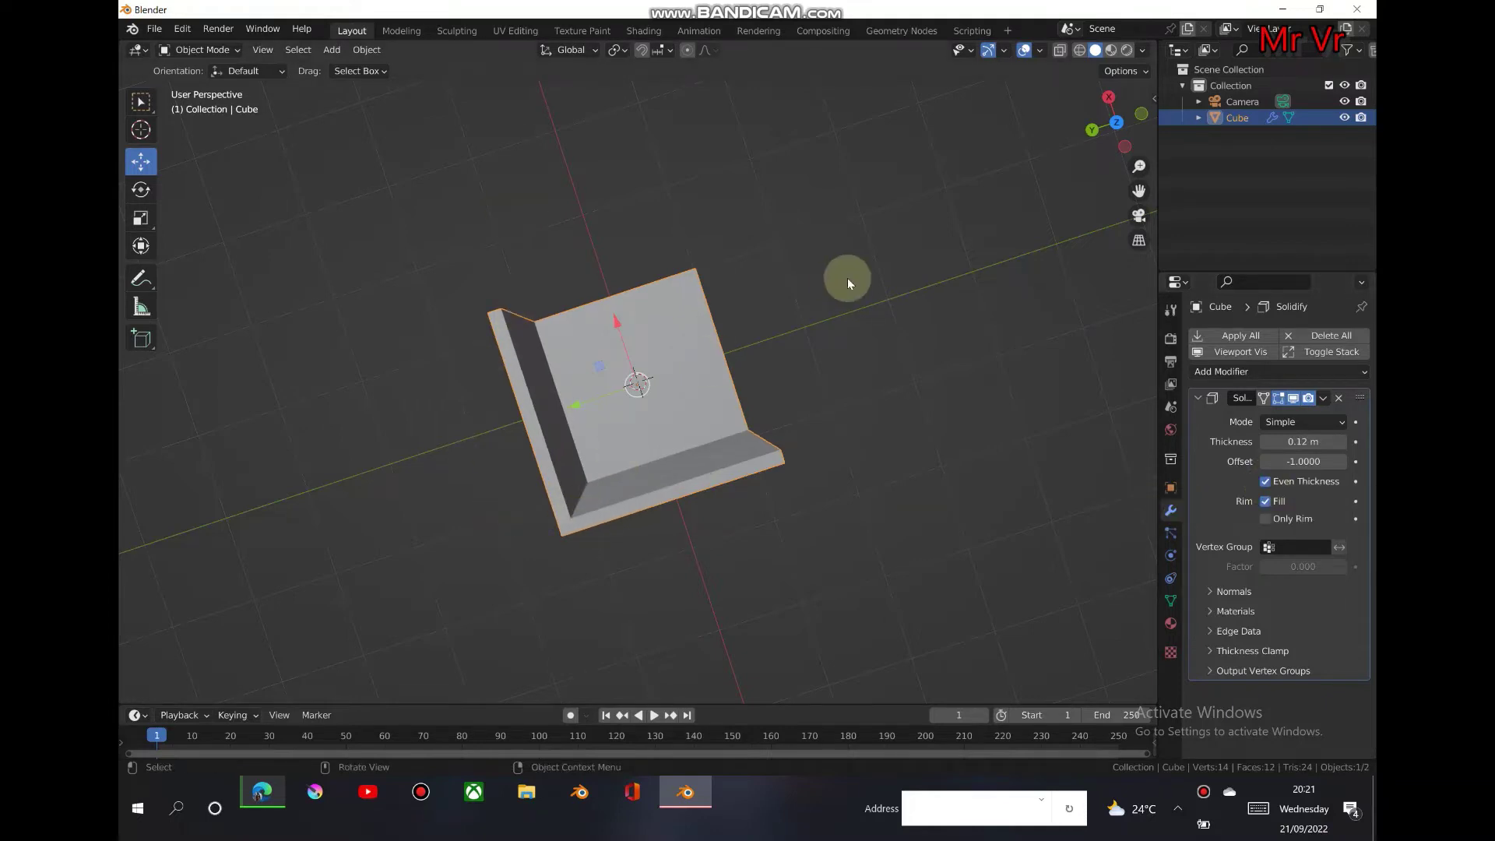
{"action": "mouse_move", "coordinate": [1127, 129]}
{"action": "left_mouse_down"}
{"action": "mouse_move", "coordinate": [1114, 103]}
{"action": "mouse_move", "coordinate": [1145, 118]}
{"action": "left_mouse_up"}
{"action": "left_click", "coordinate": [1261, 336]}
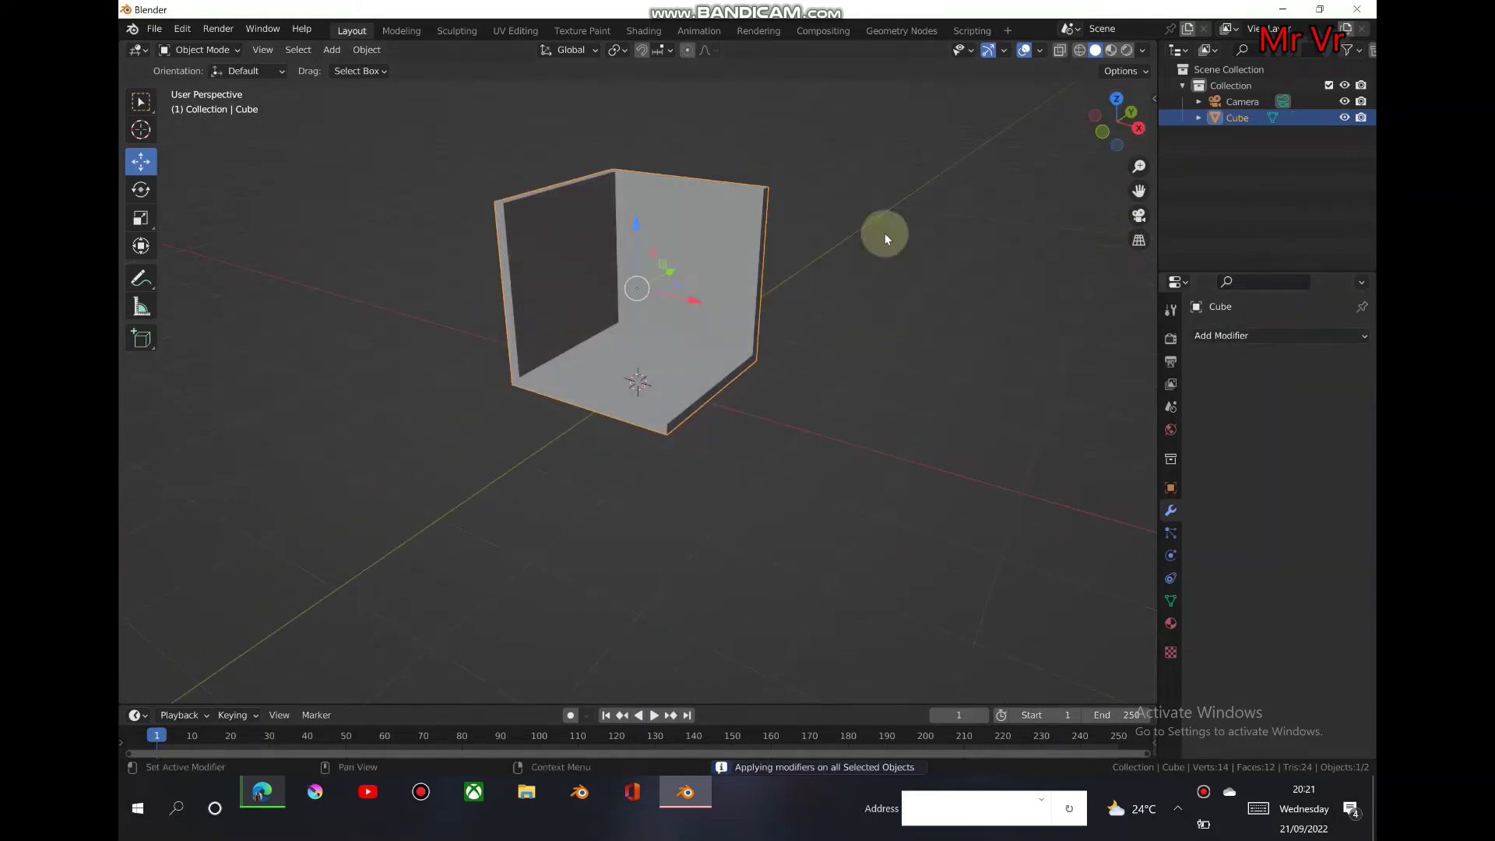
{"action": "left_click_drag", "start_coordinate": [1104, 126], "coordinate": [1137, 217]}
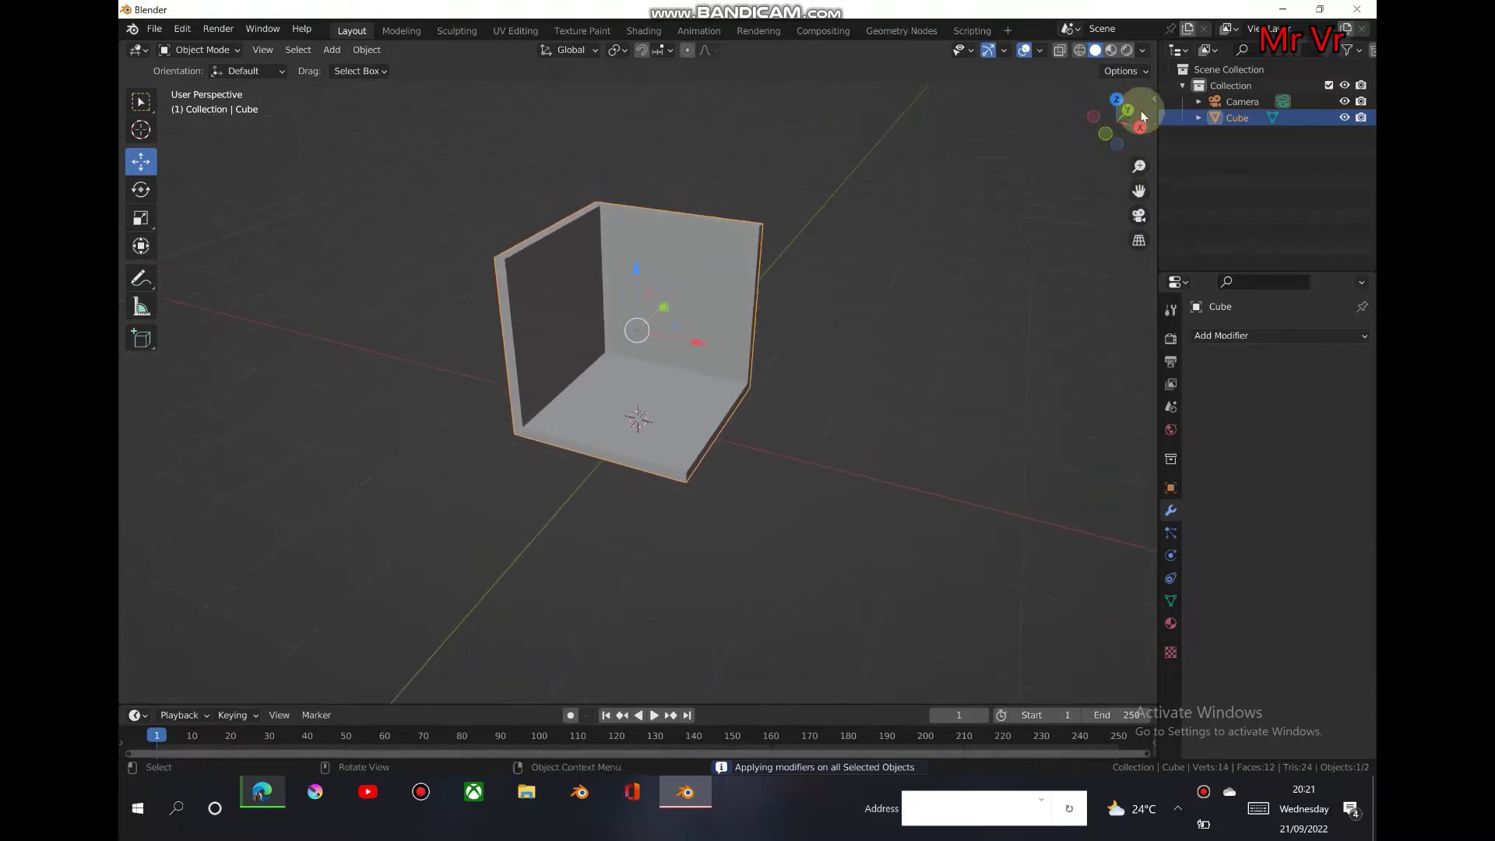
{"action": "left_click_drag", "start_coordinate": [1135, 110], "coordinate": [1114, 133]}
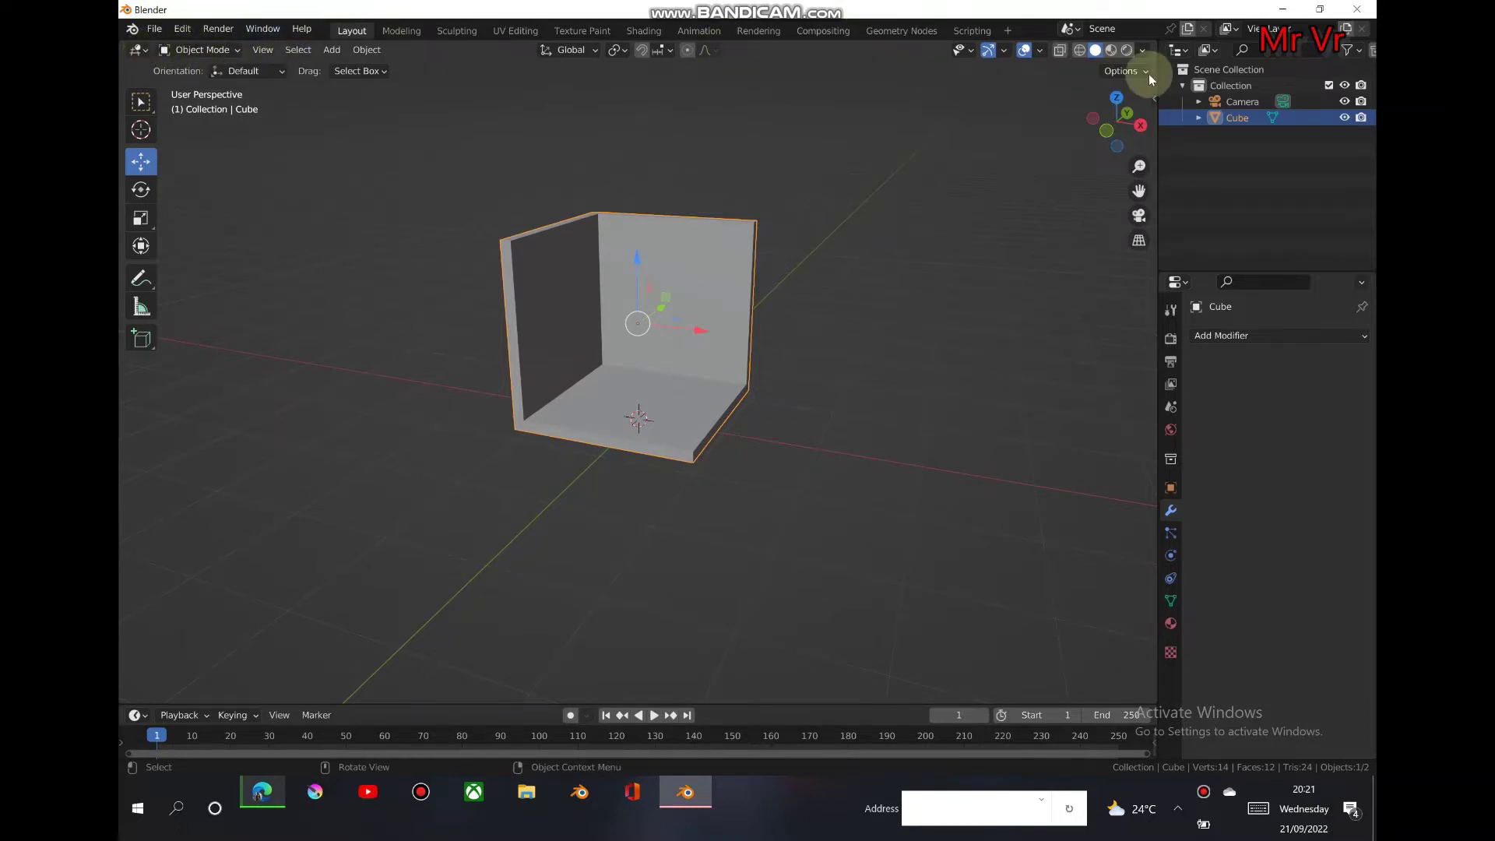
{"action": "left_click_drag", "start_coordinate": [1106, 103], "coordinate": [1120, 161]}
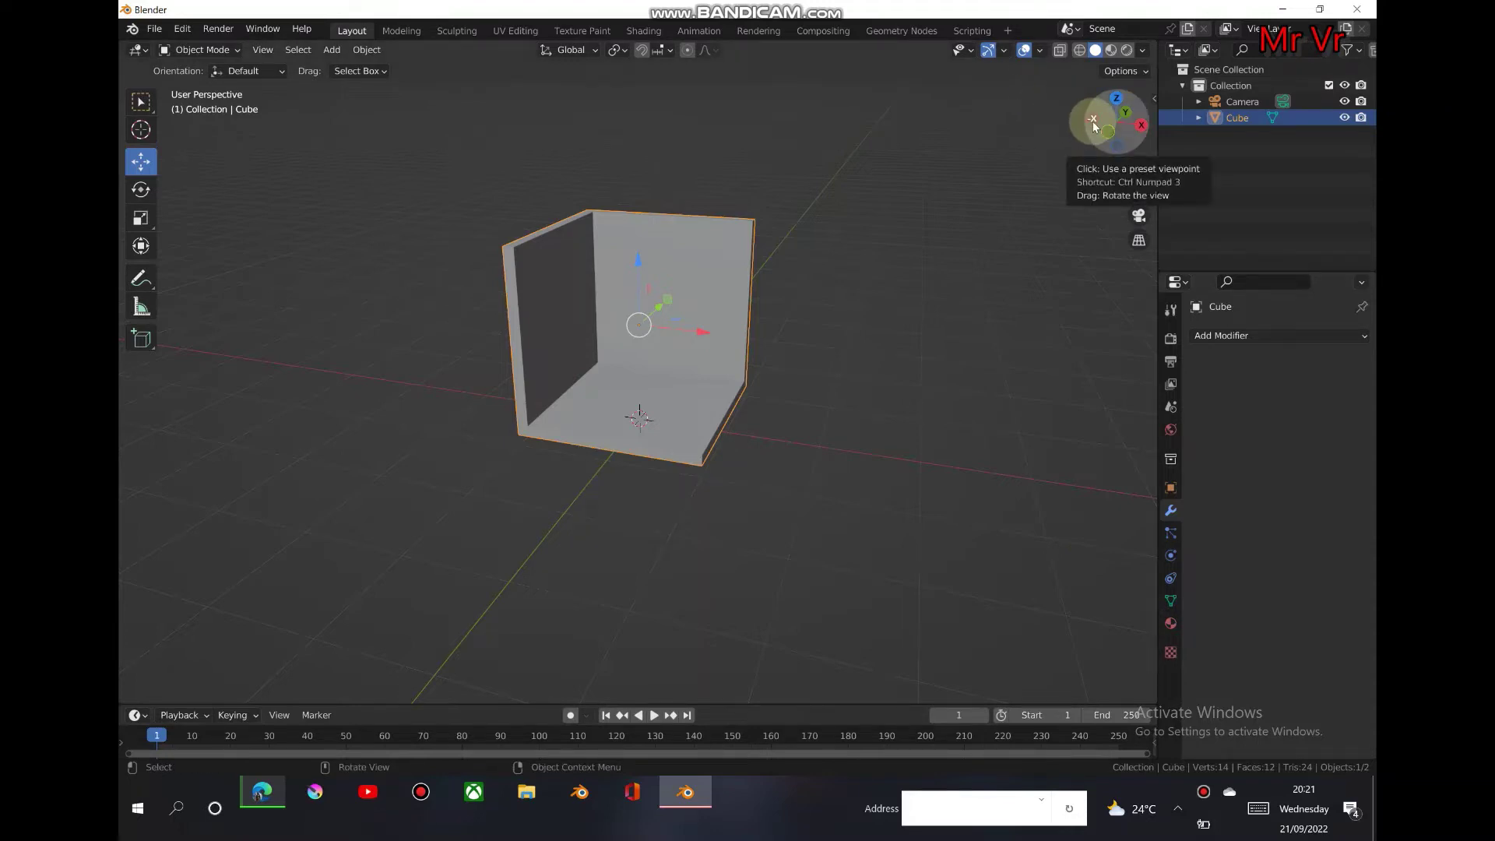
{"action": "left_click_drag", "start_coordinate": [1091, 120], "coordinate": [1100, 123]}
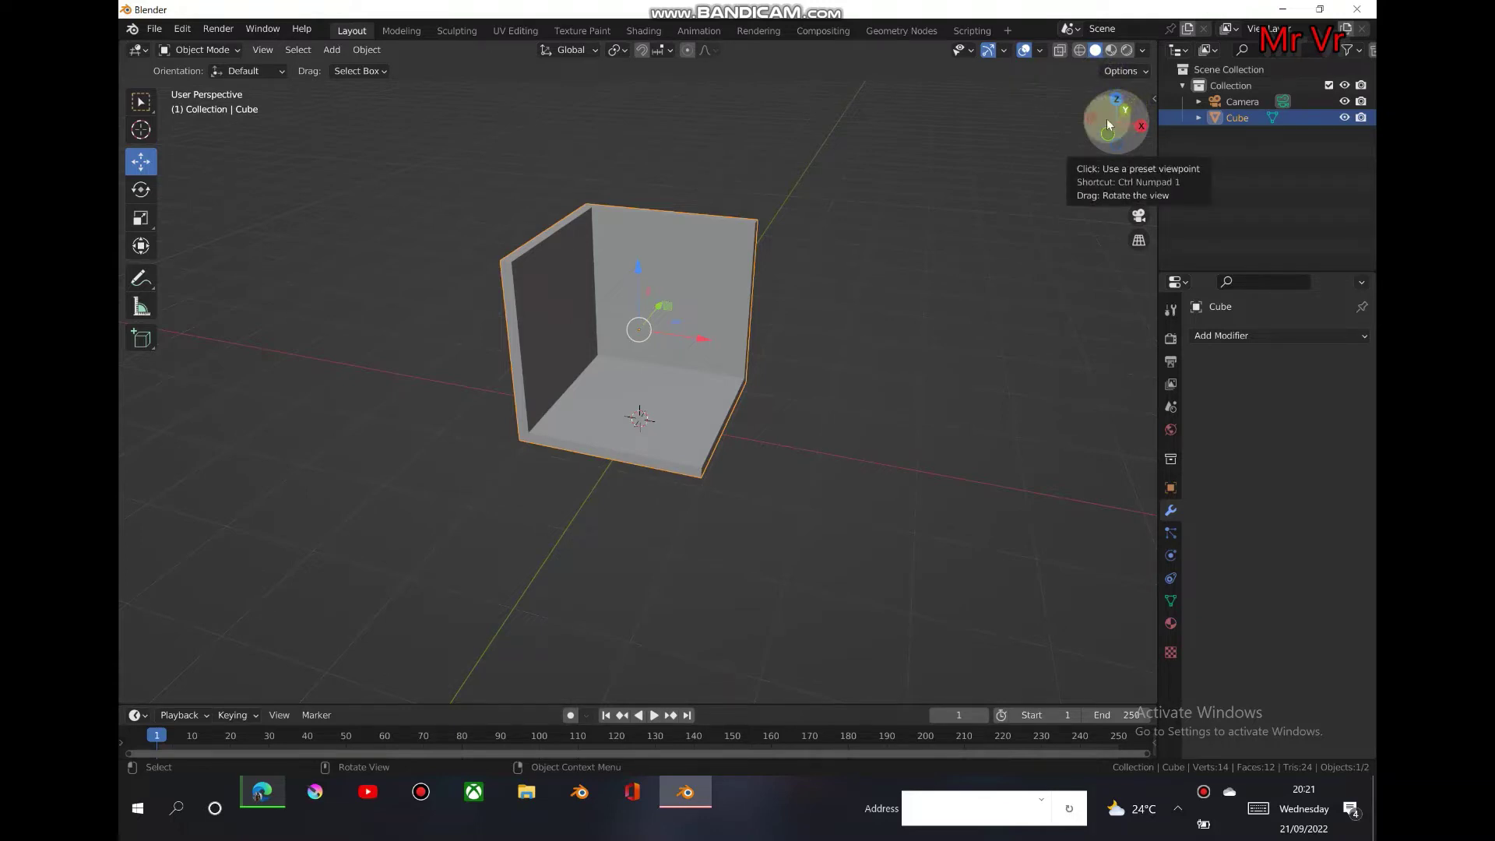
{"action": "left_click_drag", "start_coordinate": [1125, 116], "coordinate": [1104, 122]}
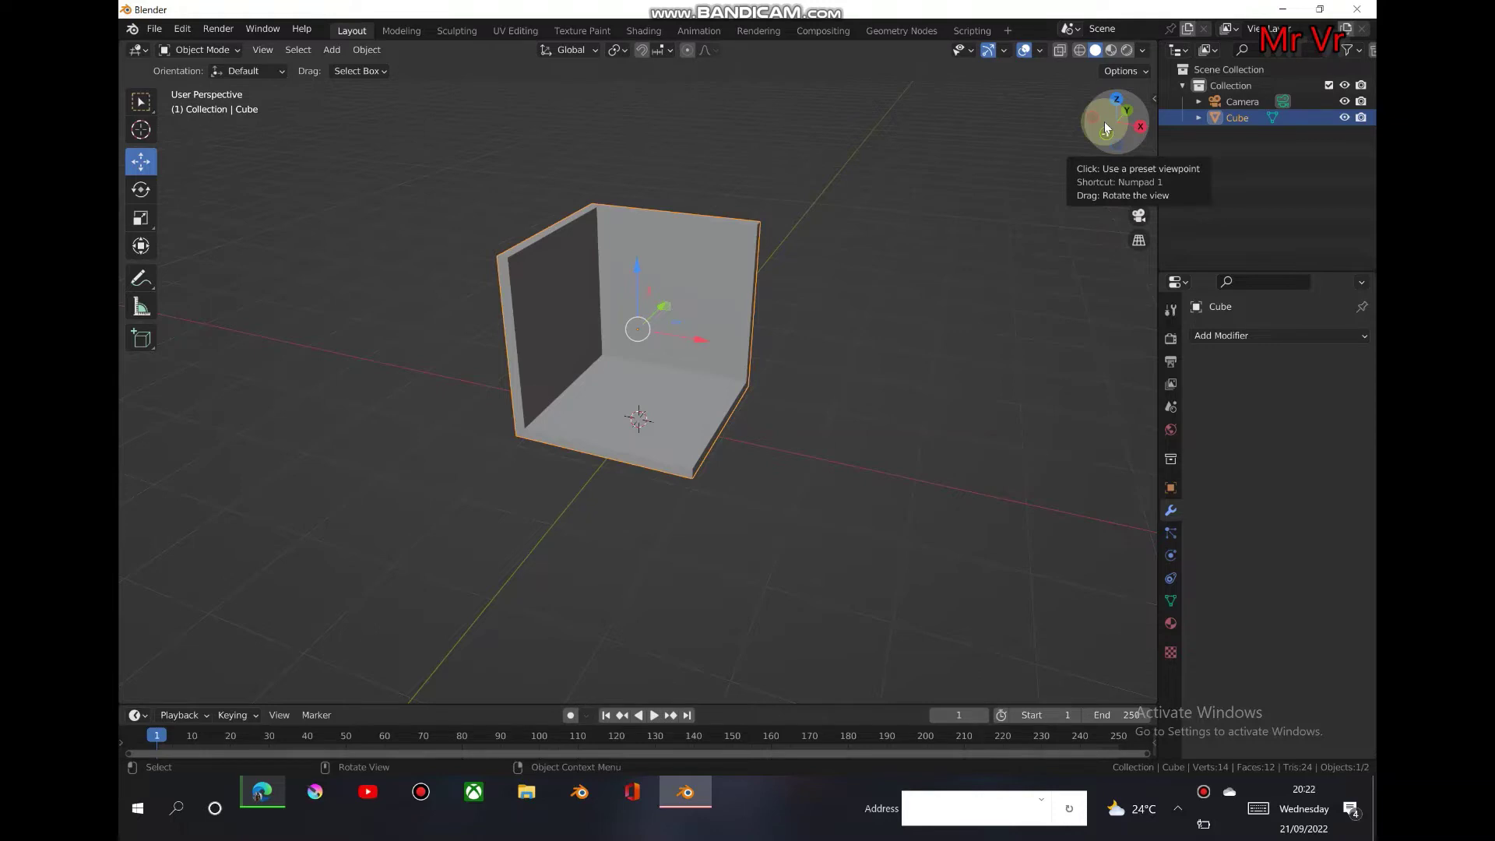
{"action": "left_click_drag", "start_coordinate": [1104, 121], "coordinate": [1094, 137]}
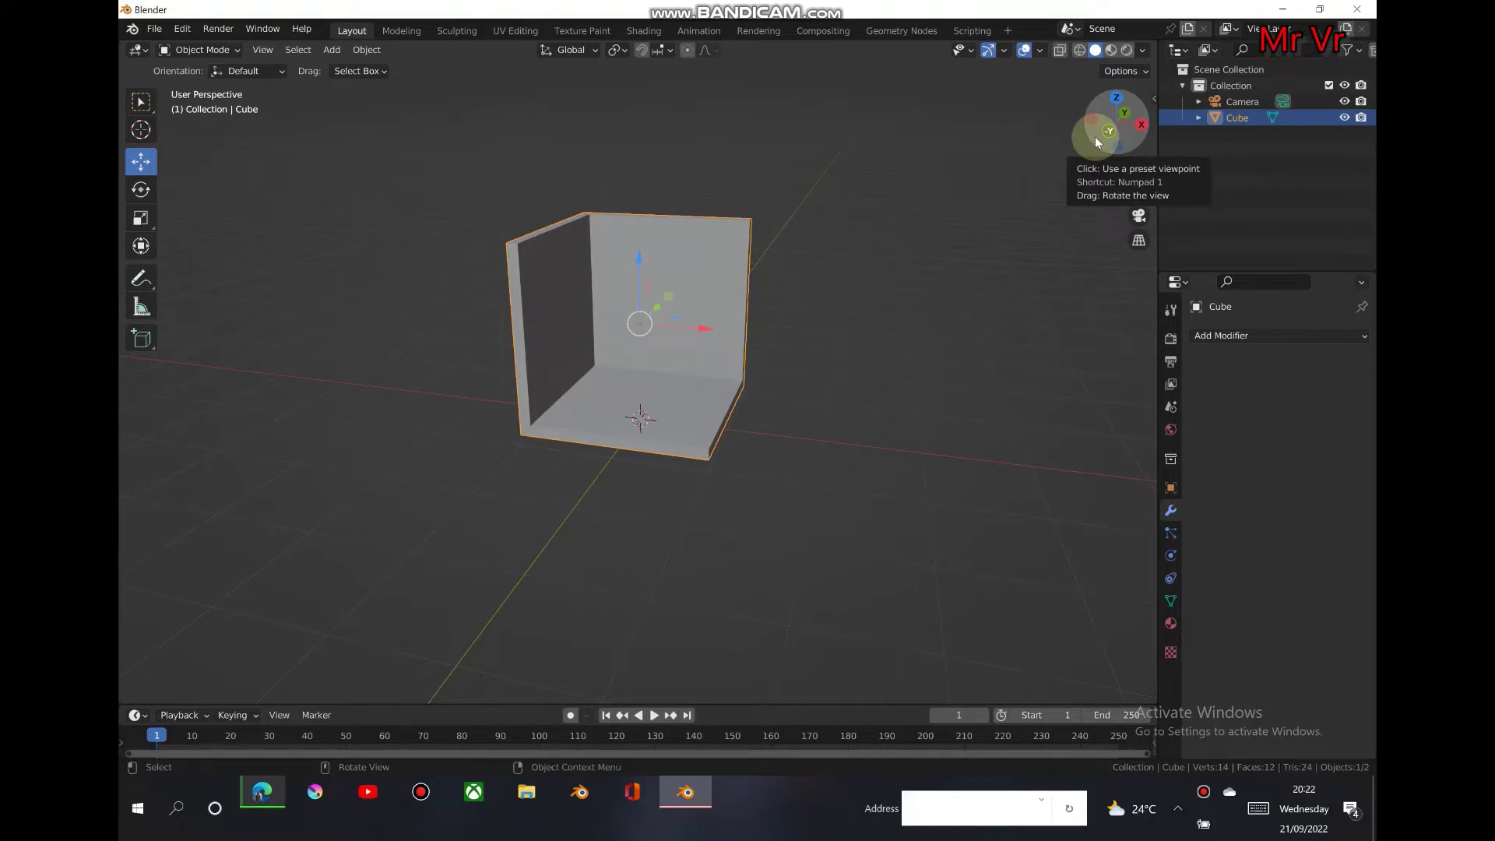
{"action": "left_click_drag", "start_coordinate": [1095, 137], "coordinate": [1092, 140]}
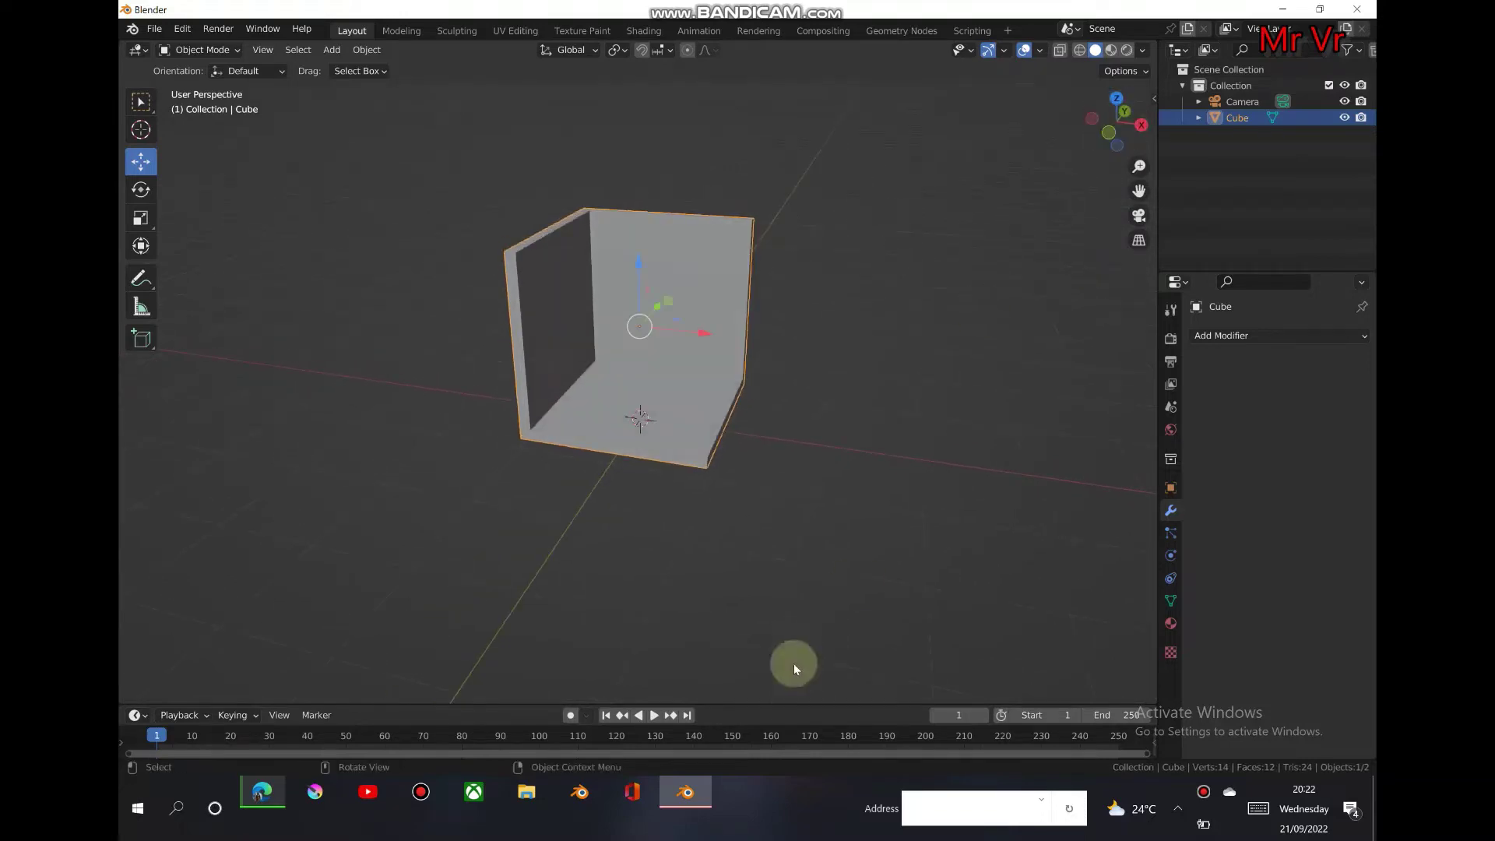
Switch to File Explorer and open the "interior design" file from the Saved Pictures folder inside Pictures.
{"action": "left_click", "coordinate": [515, 804]}
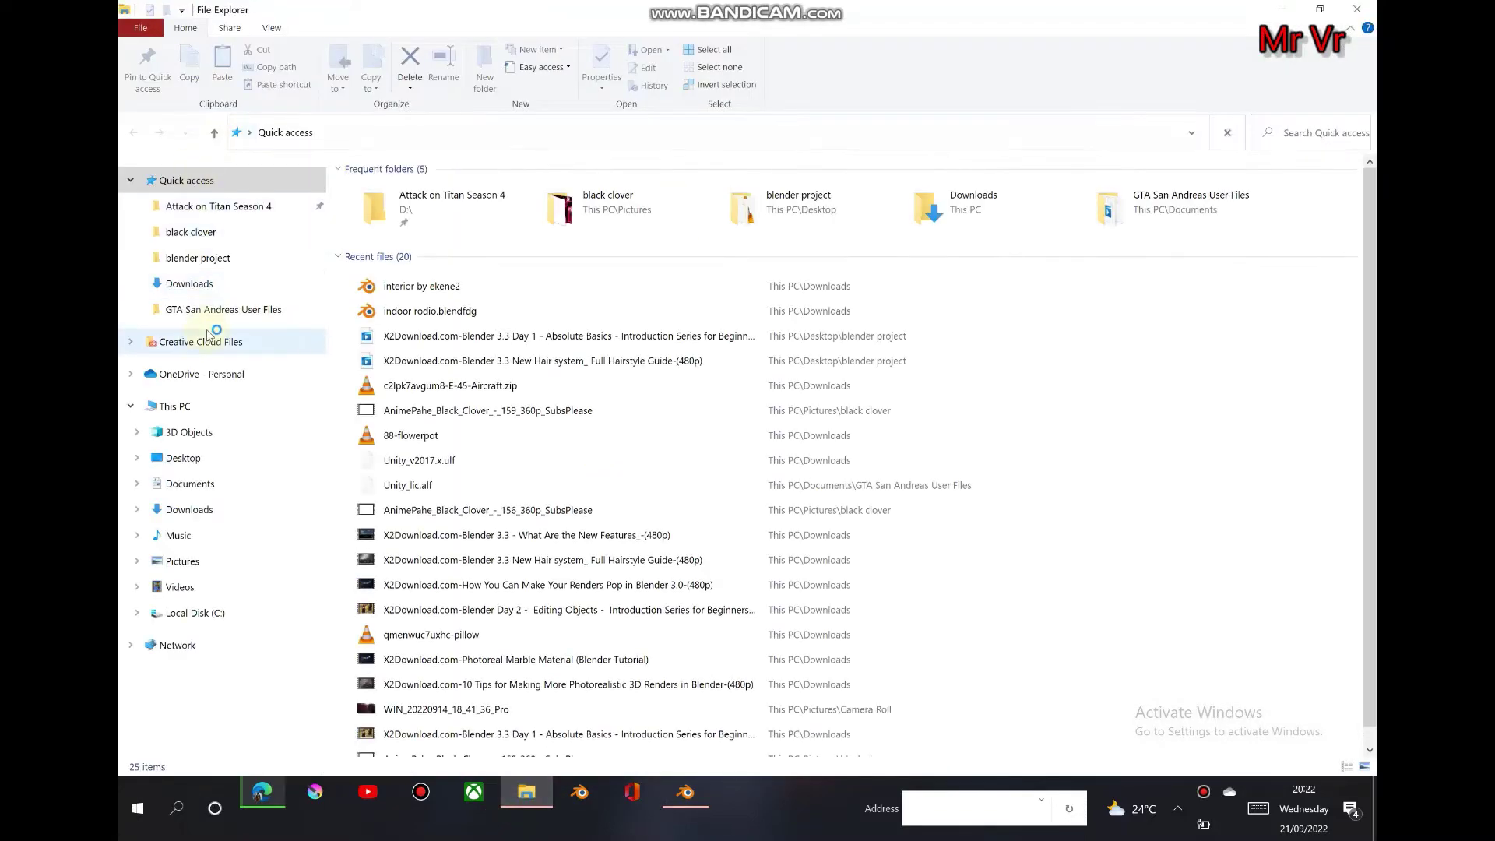
{"action": "left_click", "coordinate": [212, 562]}
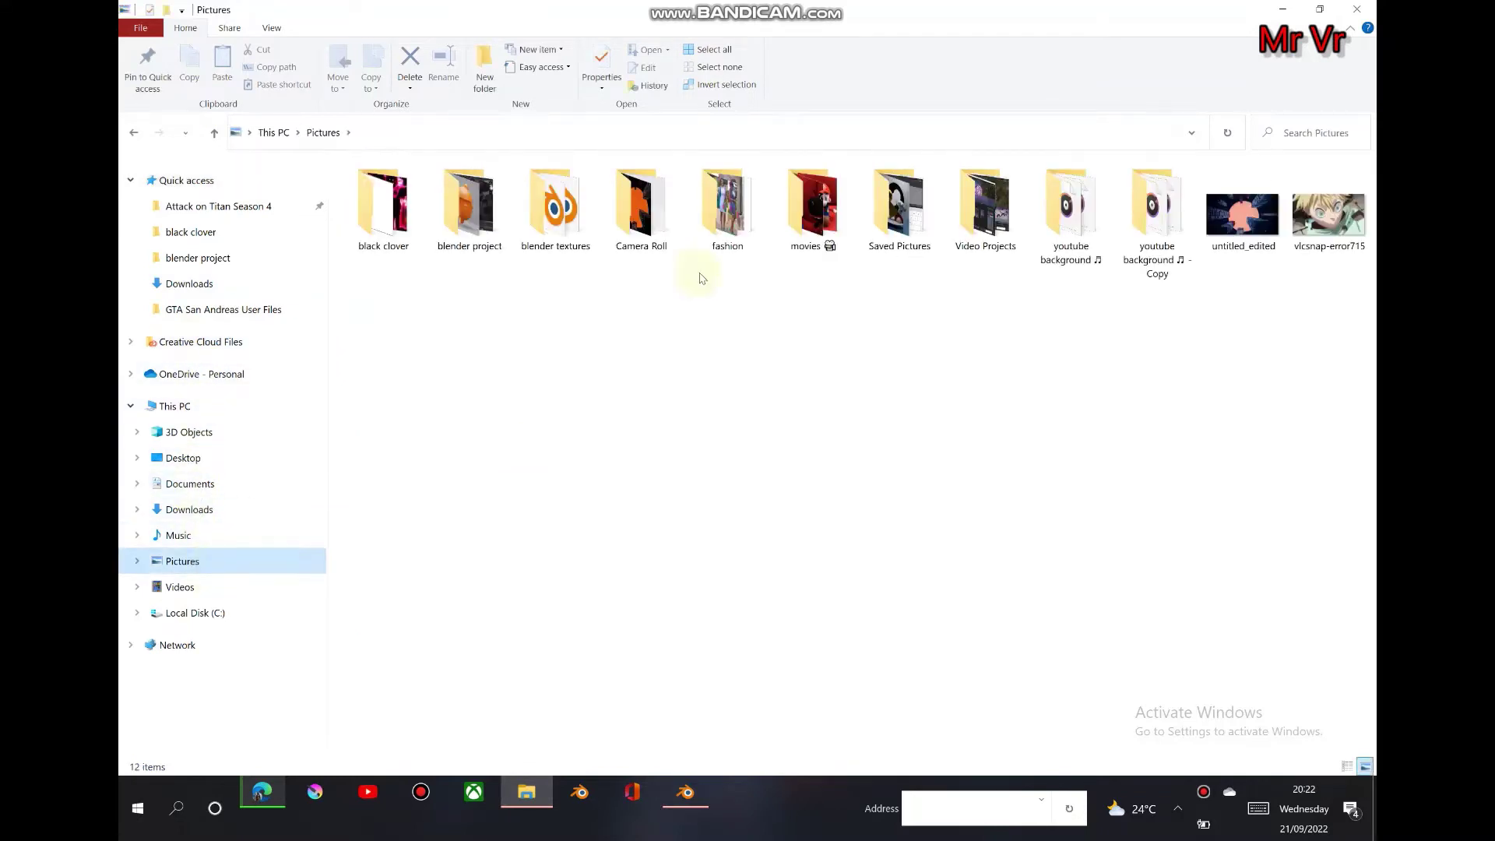
{"action": "double_click", "coordinate": [894, 227]}
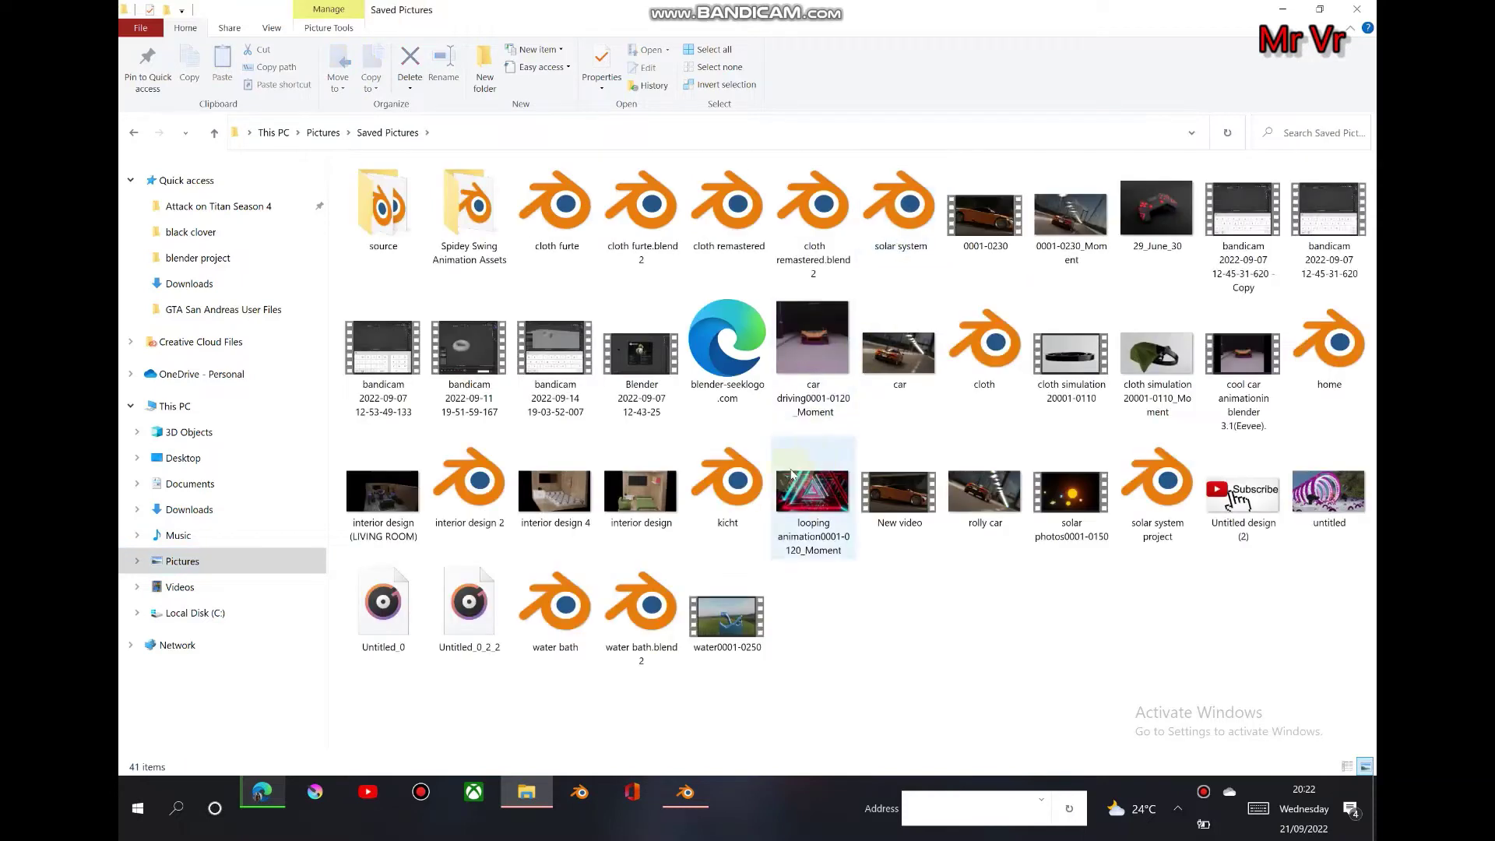
{"action": "left_click", "coordinate": [652, 510]}
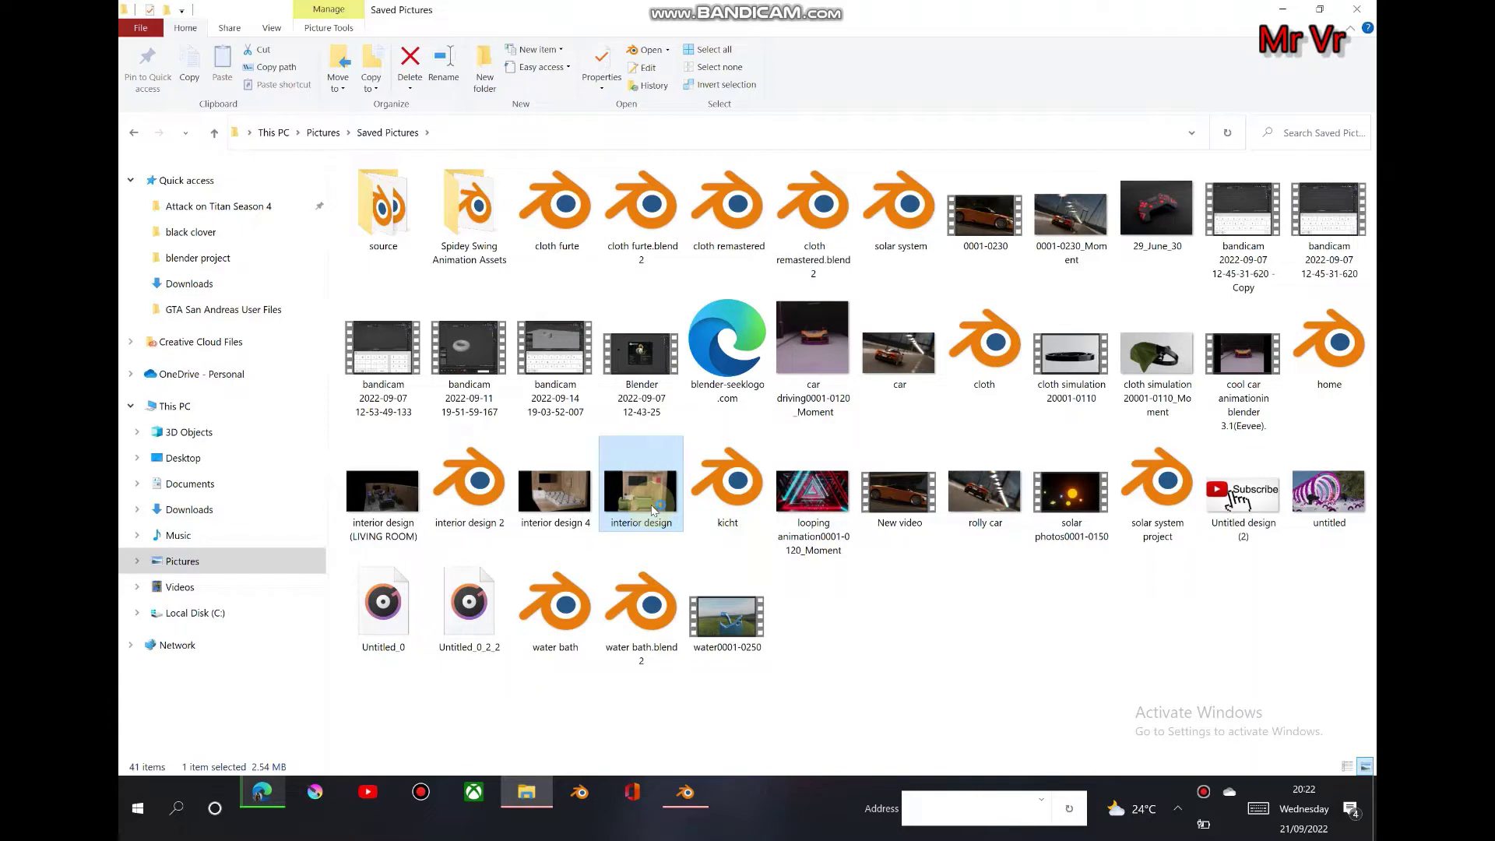
{"action": "double_click", "coordinate": [653, 510]}
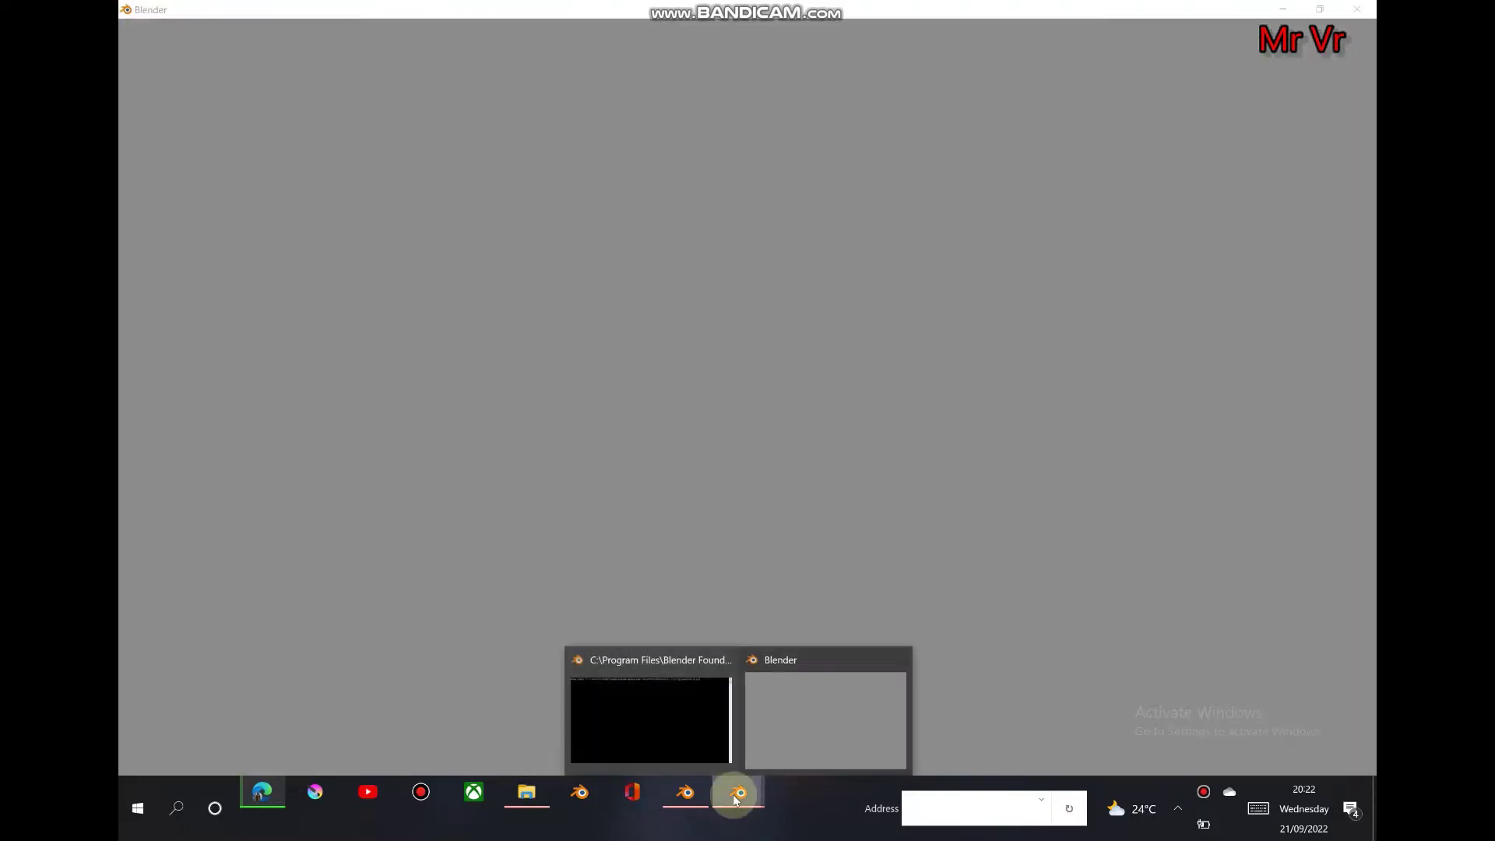
{"action": "left_click", "coordinate": [552, 798]}
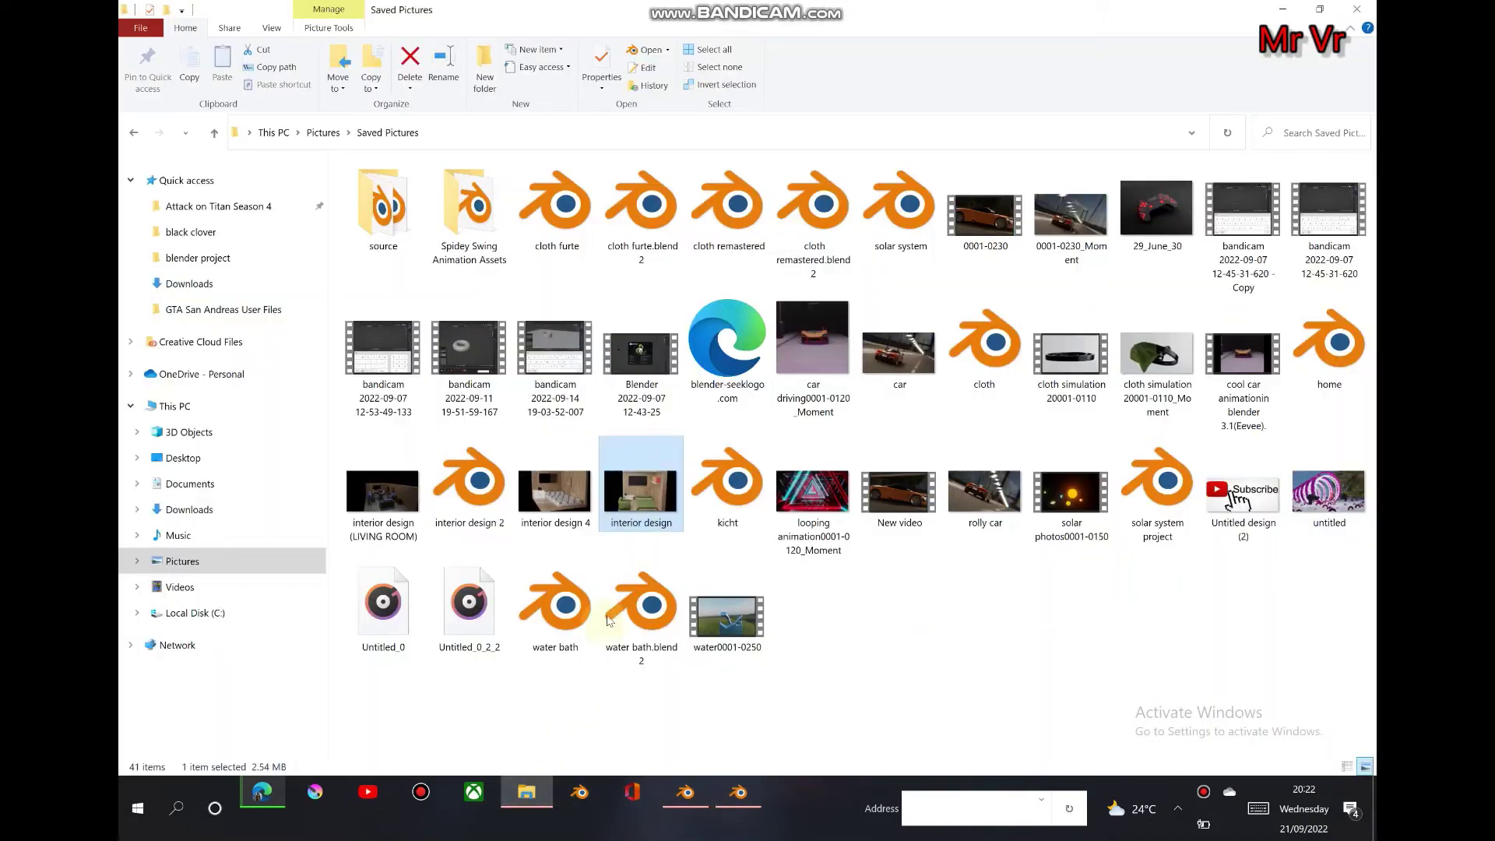
{"action": "left_click", "coordinate": [647, 516]}
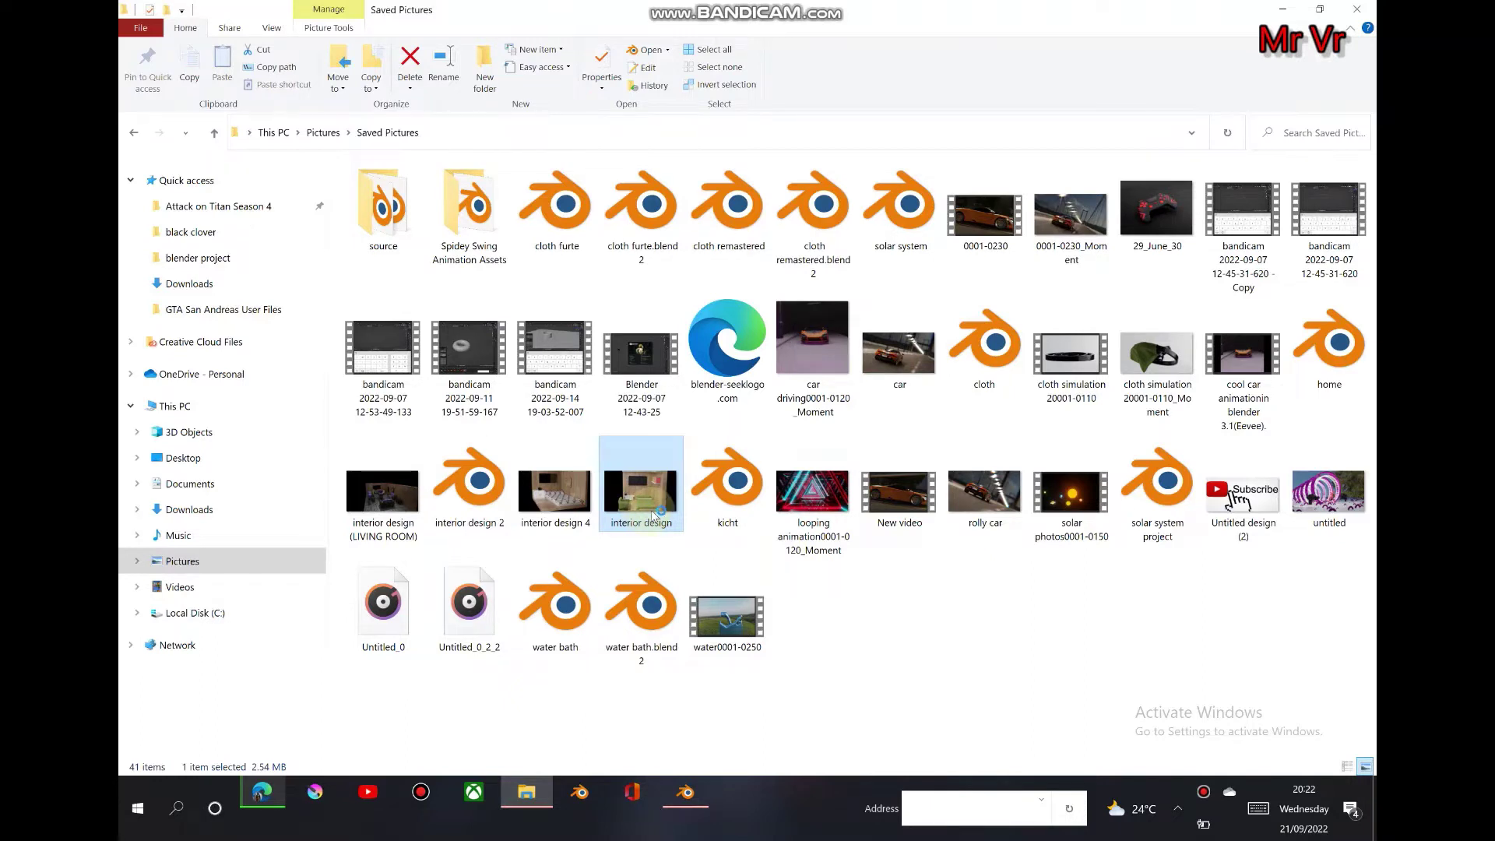
{"action": "double_click", "coordinate": [652, 516]}
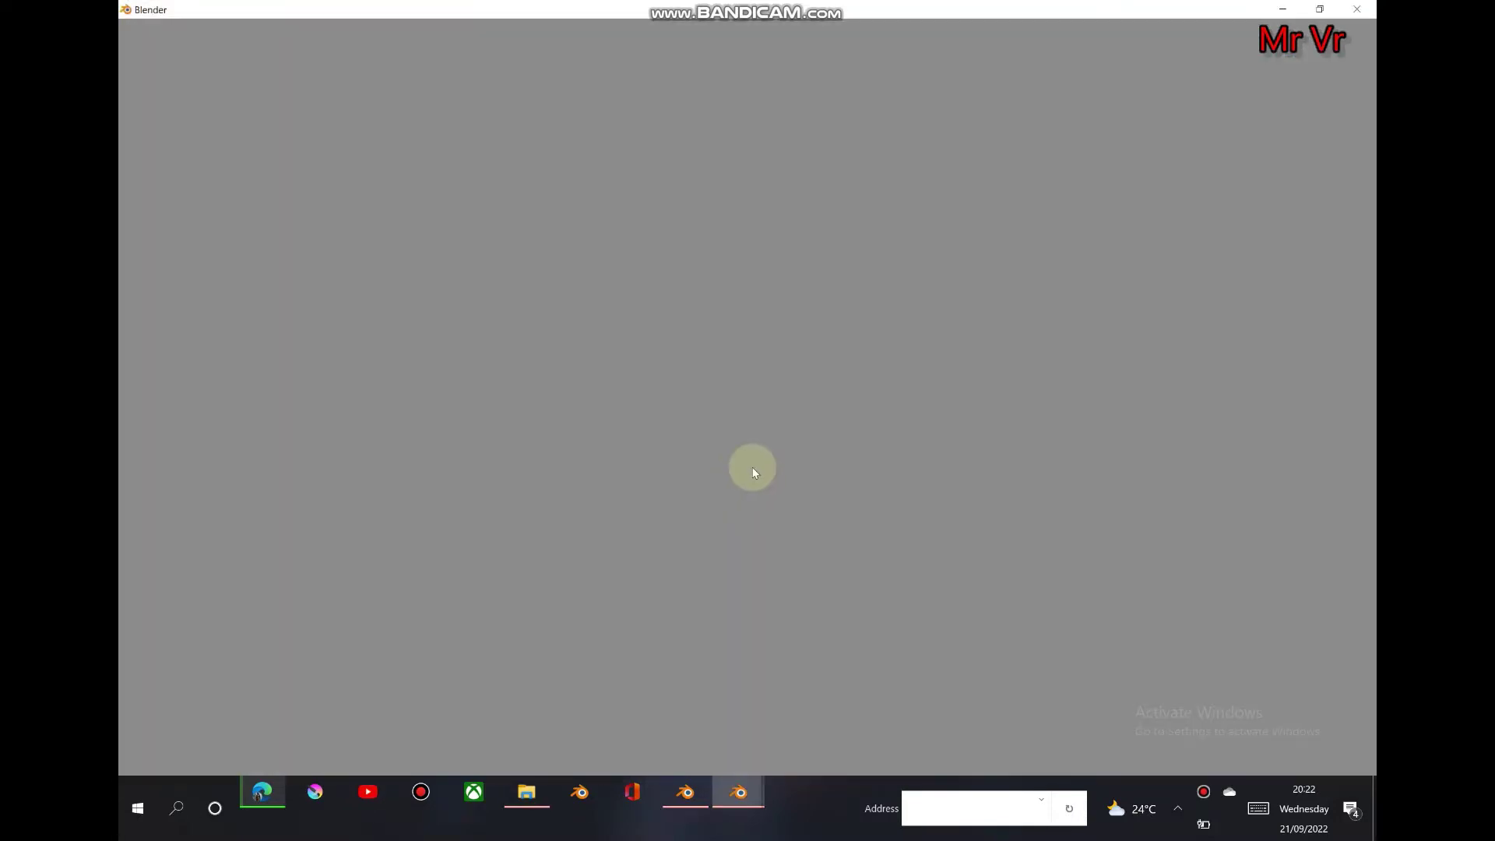
{"action": "left_click", "coordinate": [536, 798]}
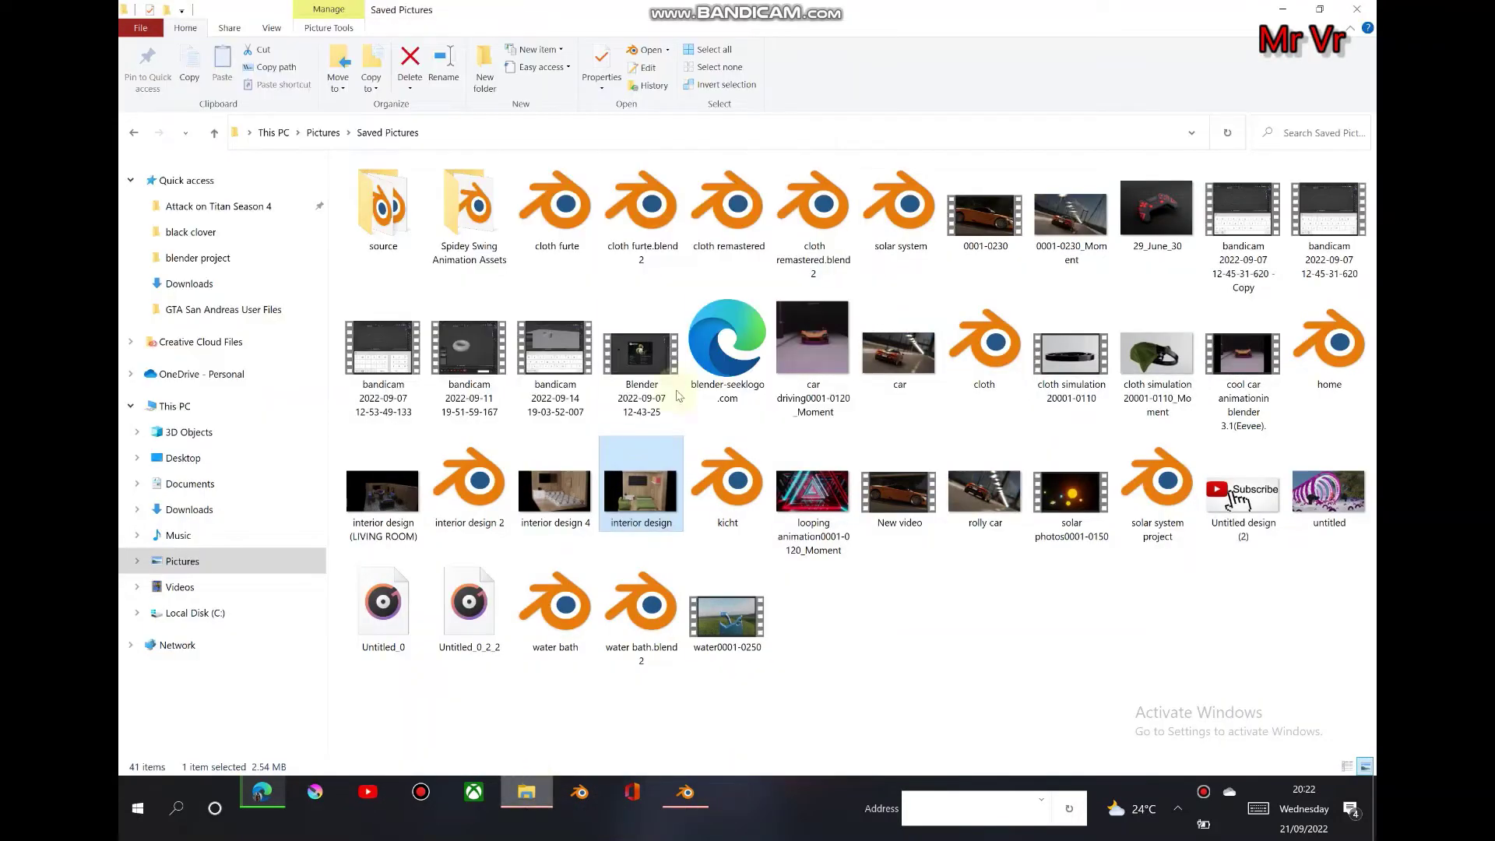
{"action": "left_click", "coordinate": [554, 486]}
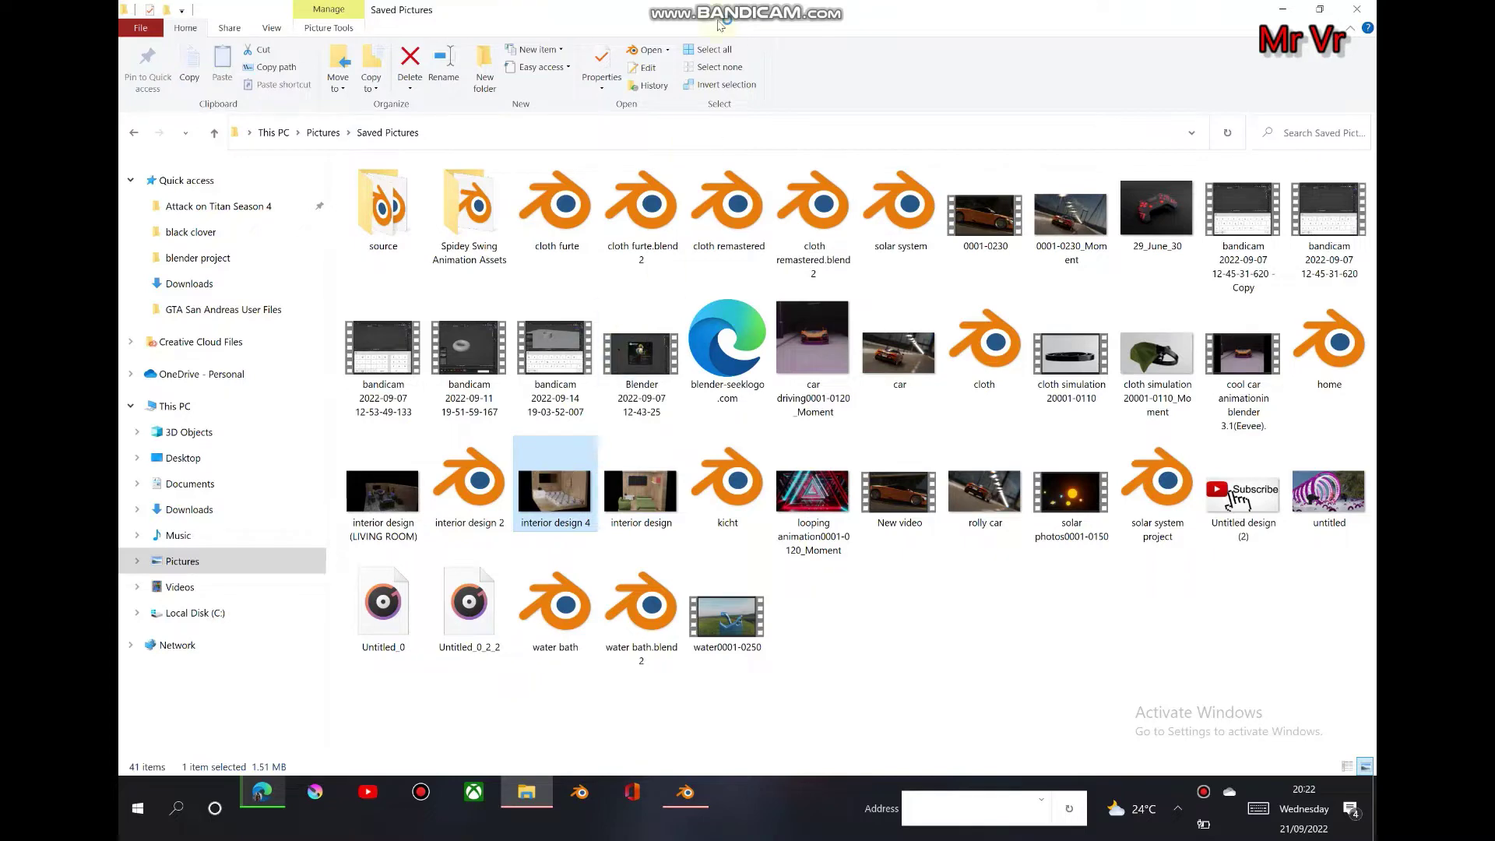
{"action": "key", "text": "Return"}
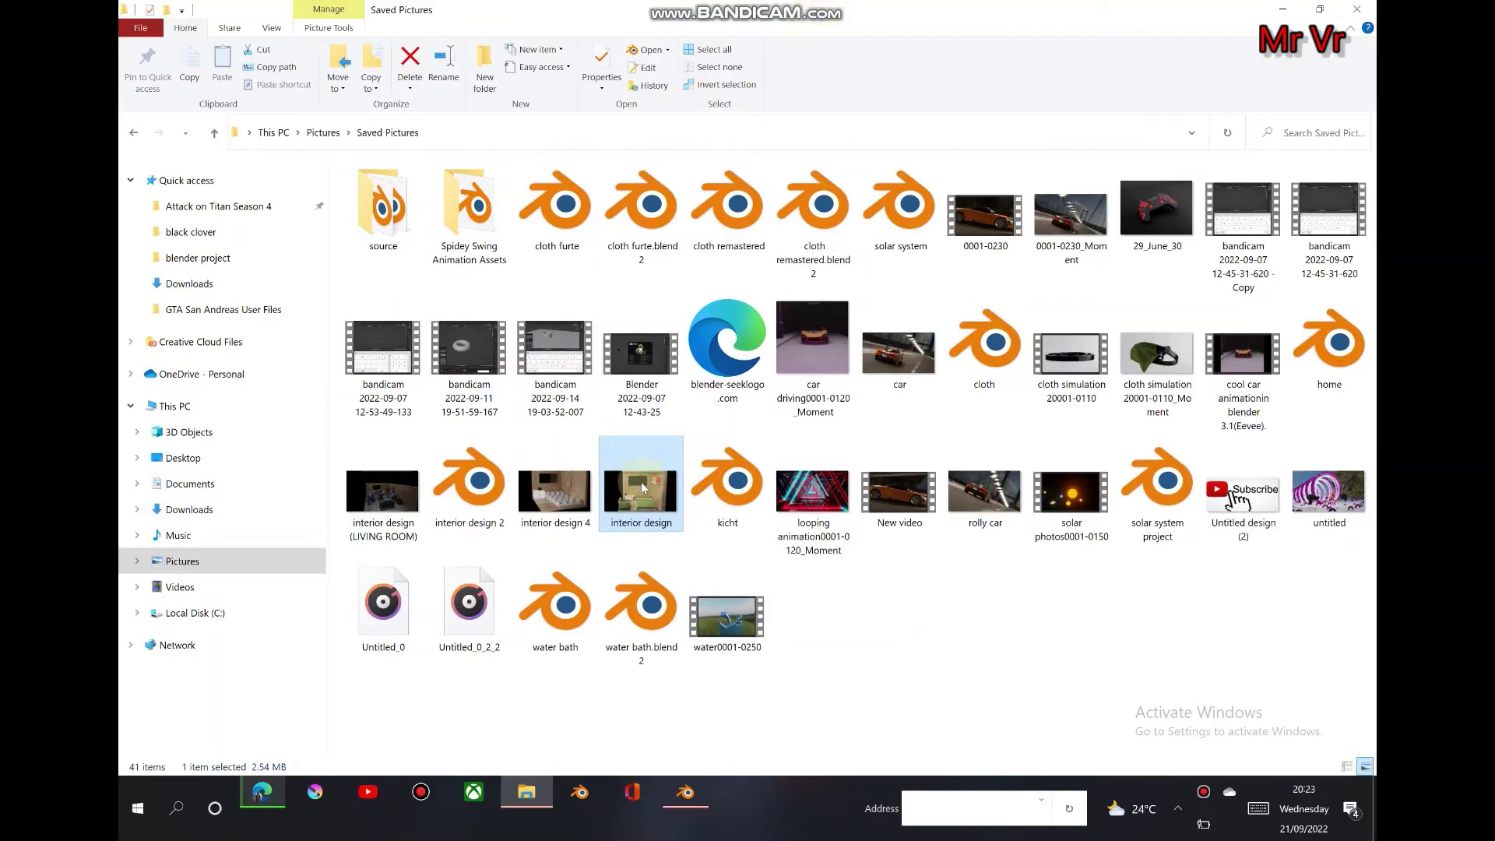
Open the "interior design" picture with Photos, examine the room layout, and close Photos and File Explorer to return to Blender.
{"action": "right_click", "coordinate": [643, 489]}
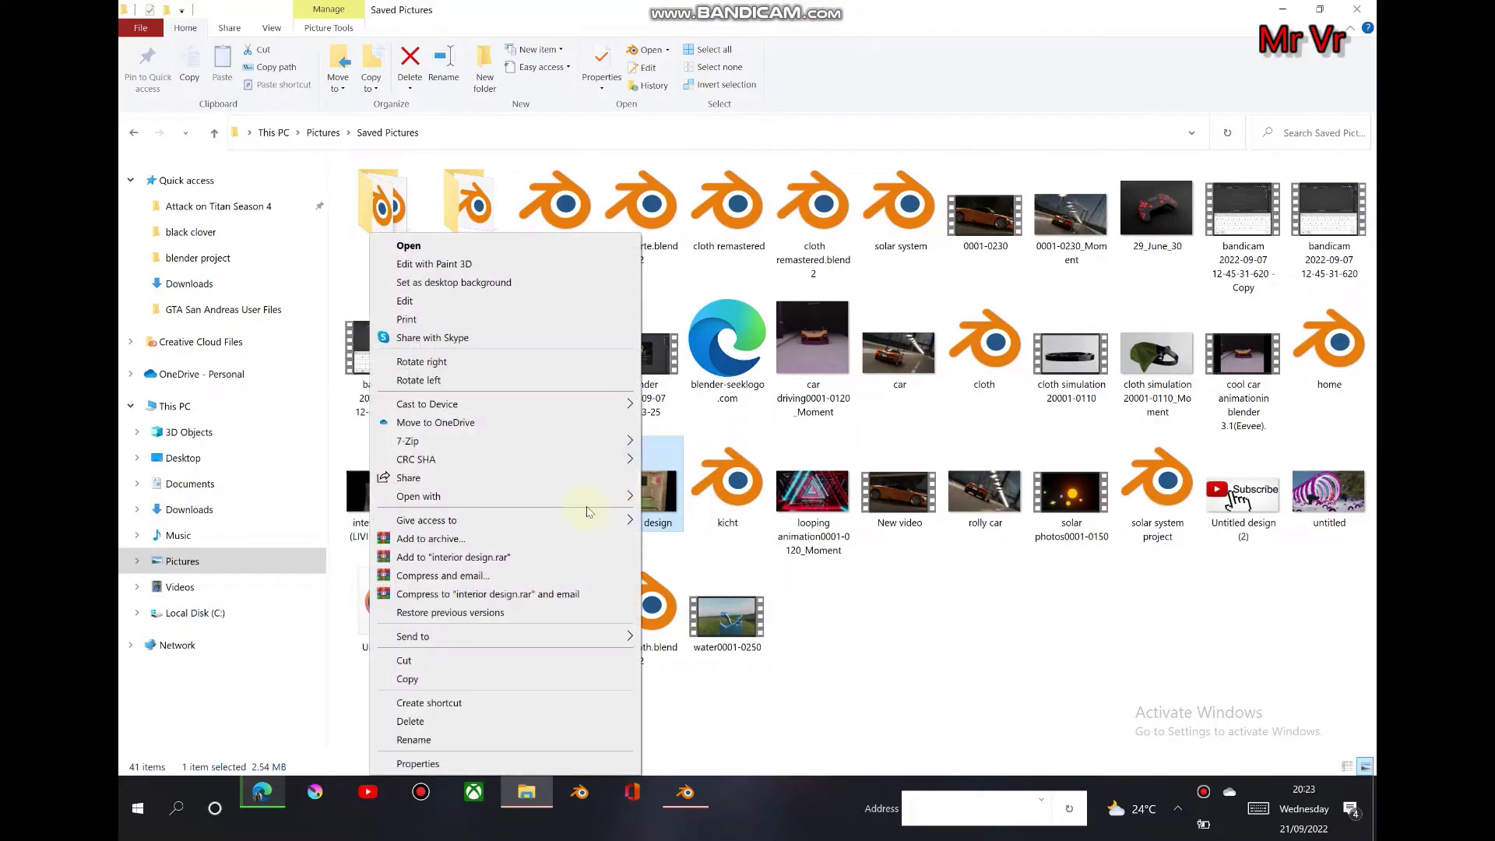
{"action": "mouse_move", "coordinate": [557, 500]}
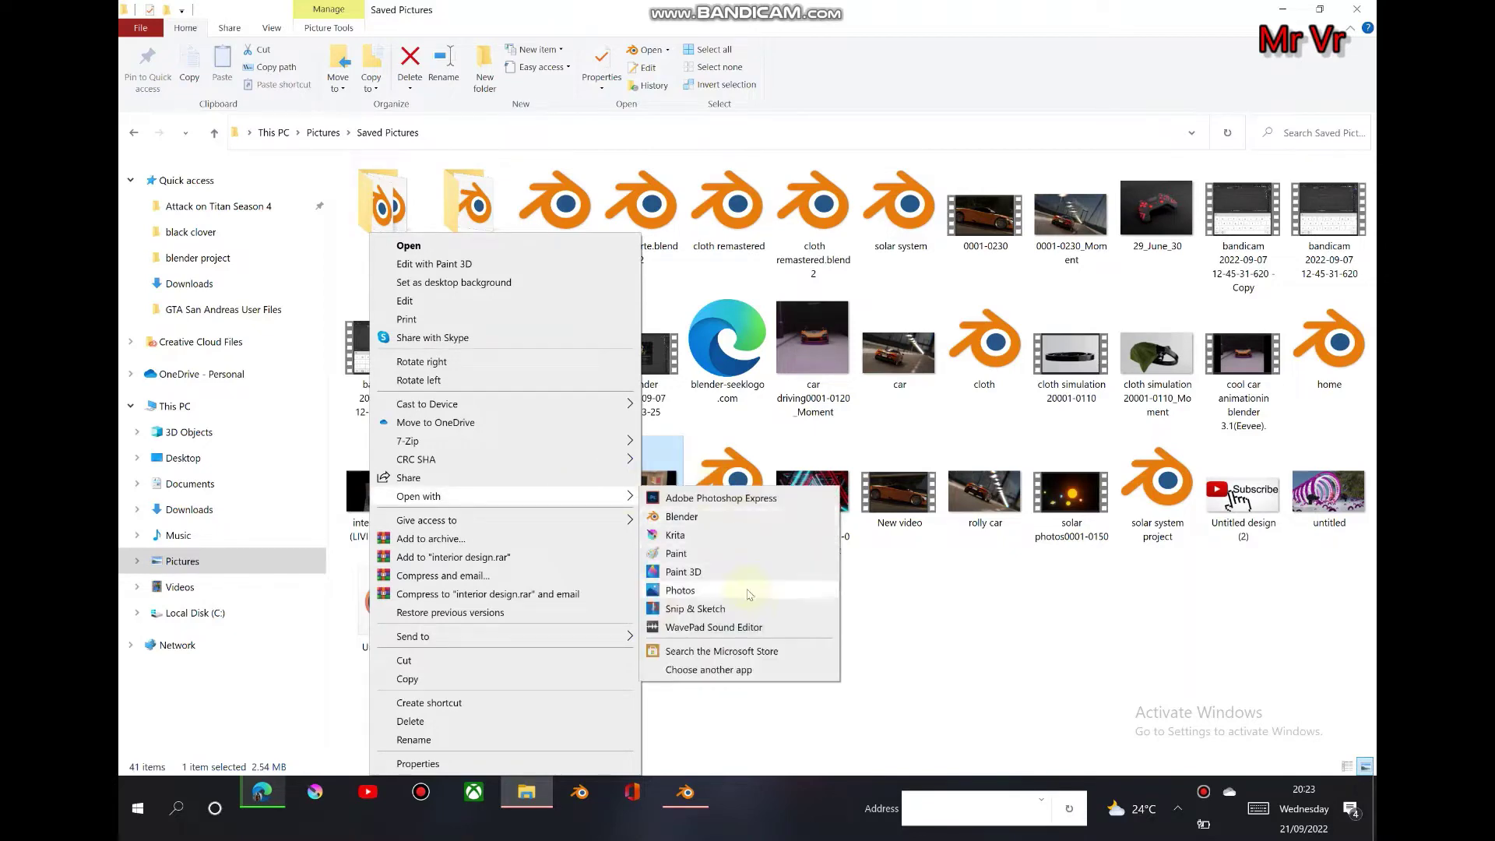
{"action": "left_click", "coordinate": [732, 590]}
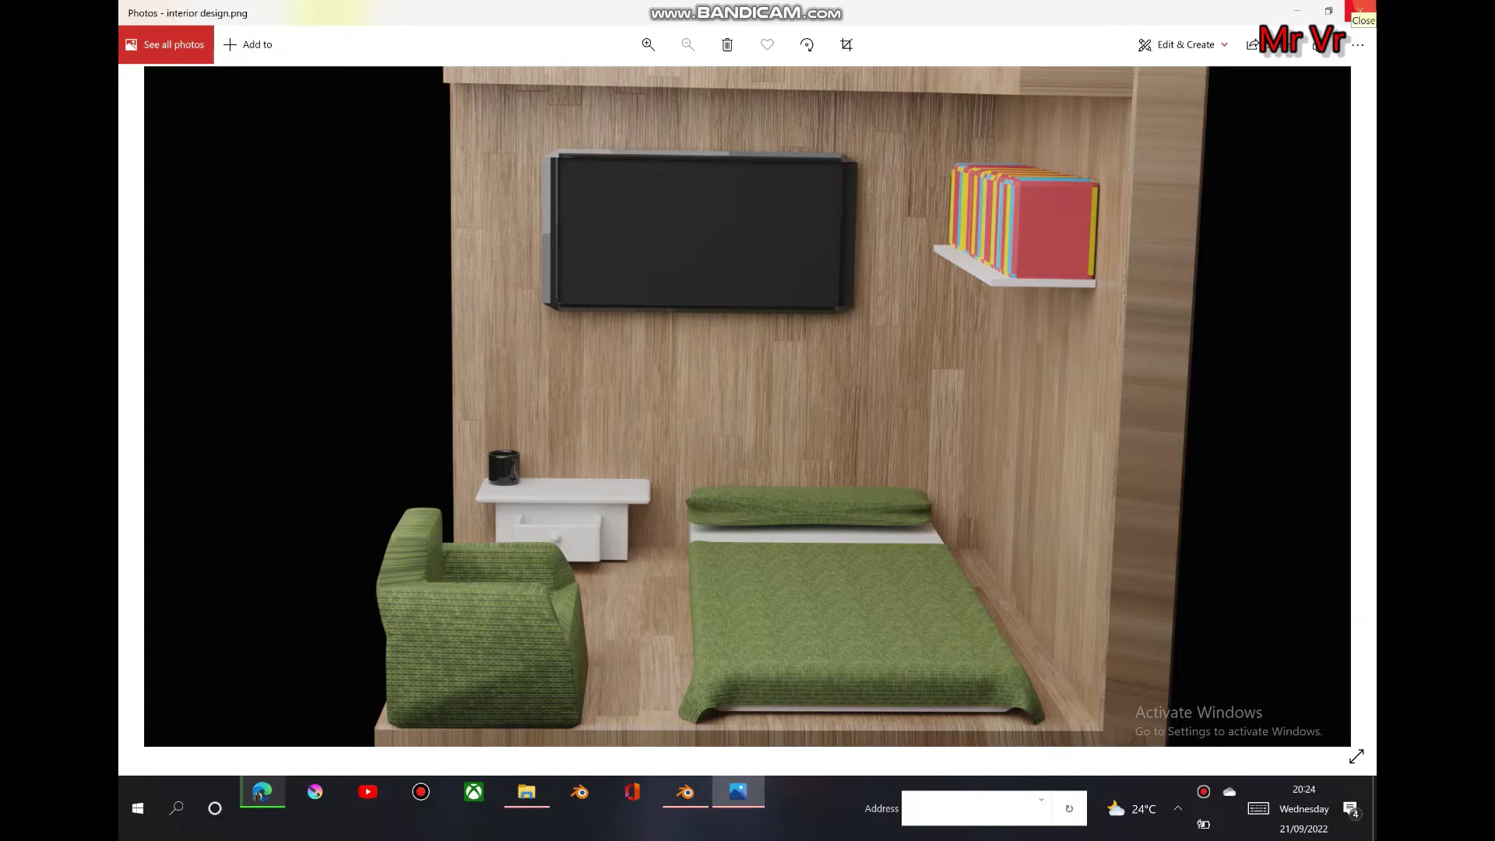
{"action": "left_click", "coordinate": [1359, 11]}
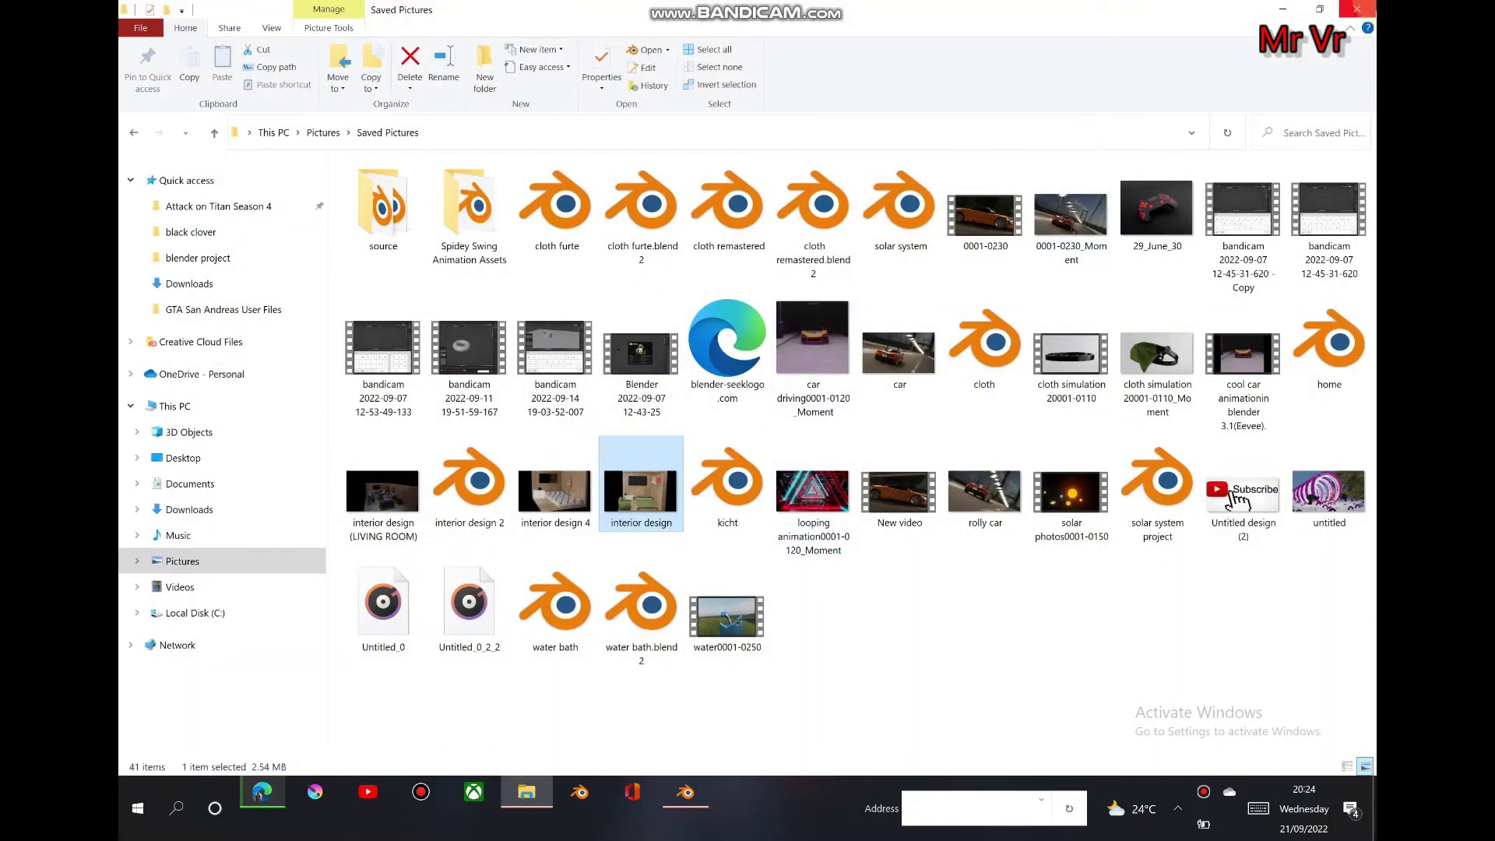
{"action": "left_click", "coordinate": [1356, 9]}
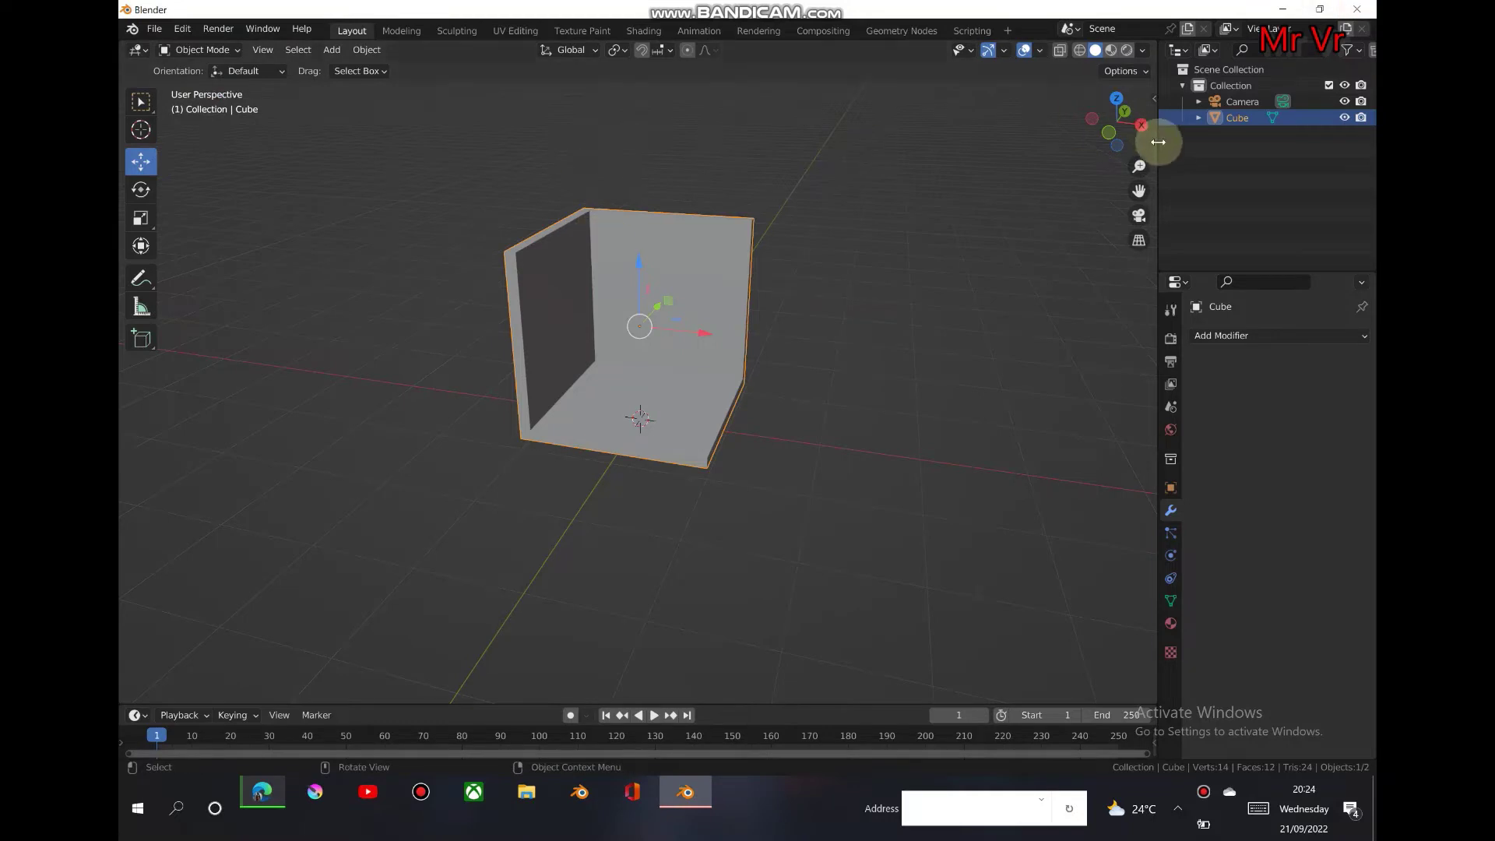
{"action": "left_click_drag", "start_coordinate": [1140, 124], "coordinate": [1133, 243]}
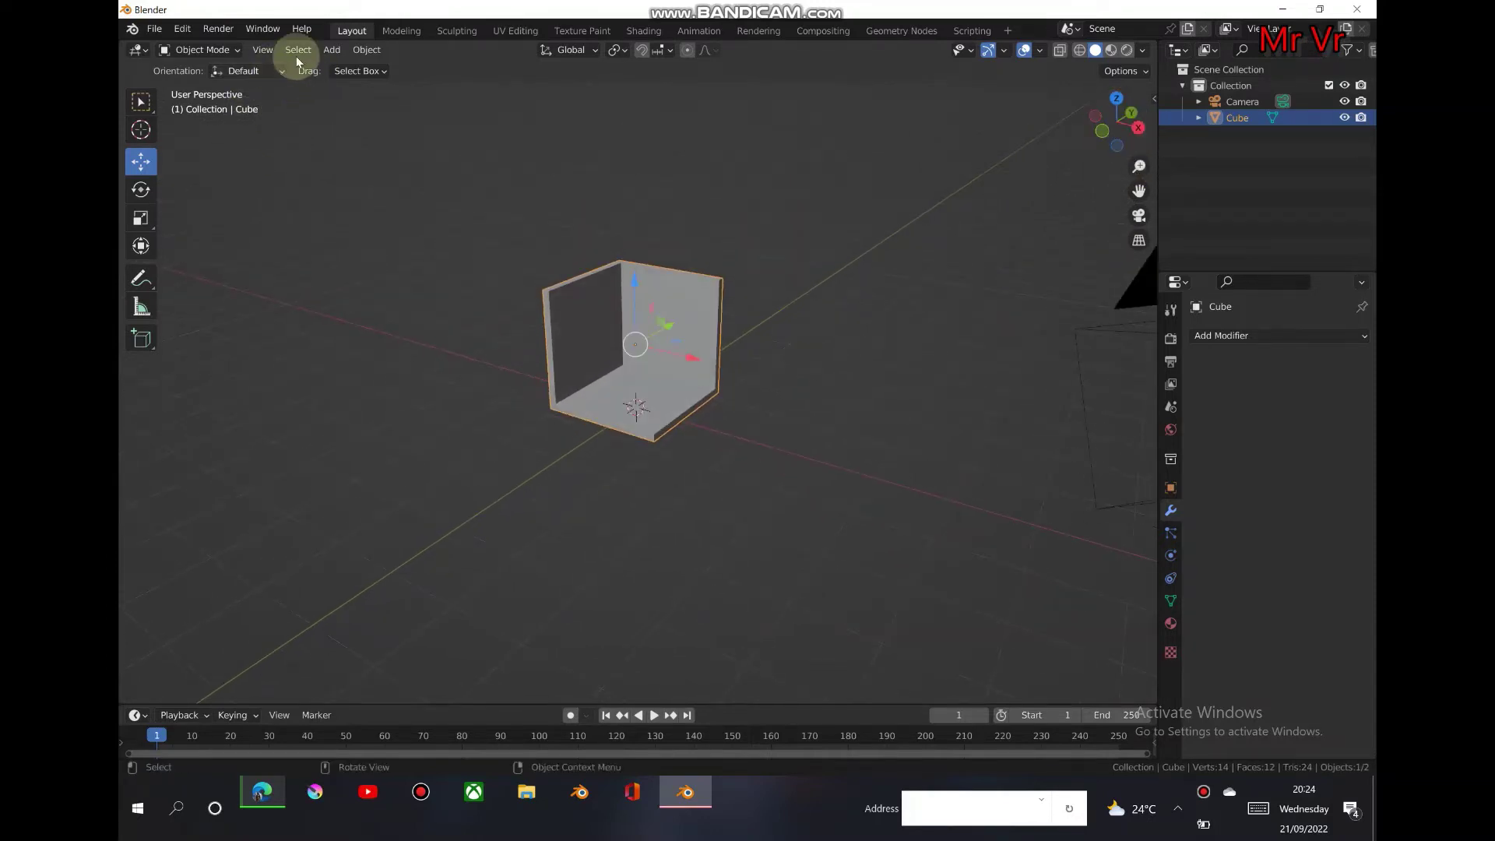
{"action": "left_click", "coordinate": [331, 50]}
{"action": "mouse_move", "coordinate": [374, 267]}
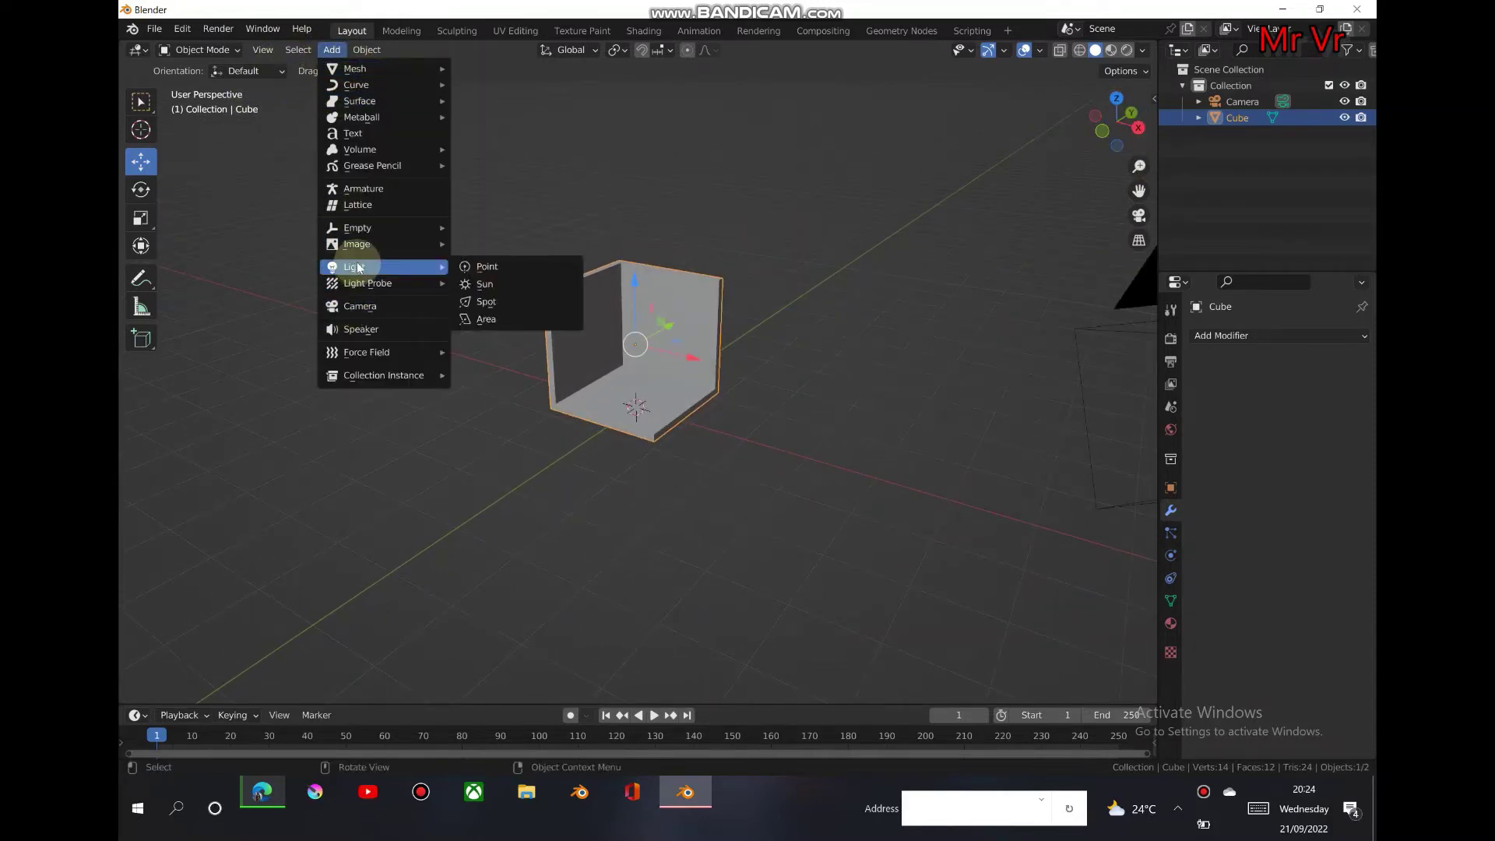
{"action": "left_click", "coordinate": [517, 301]}
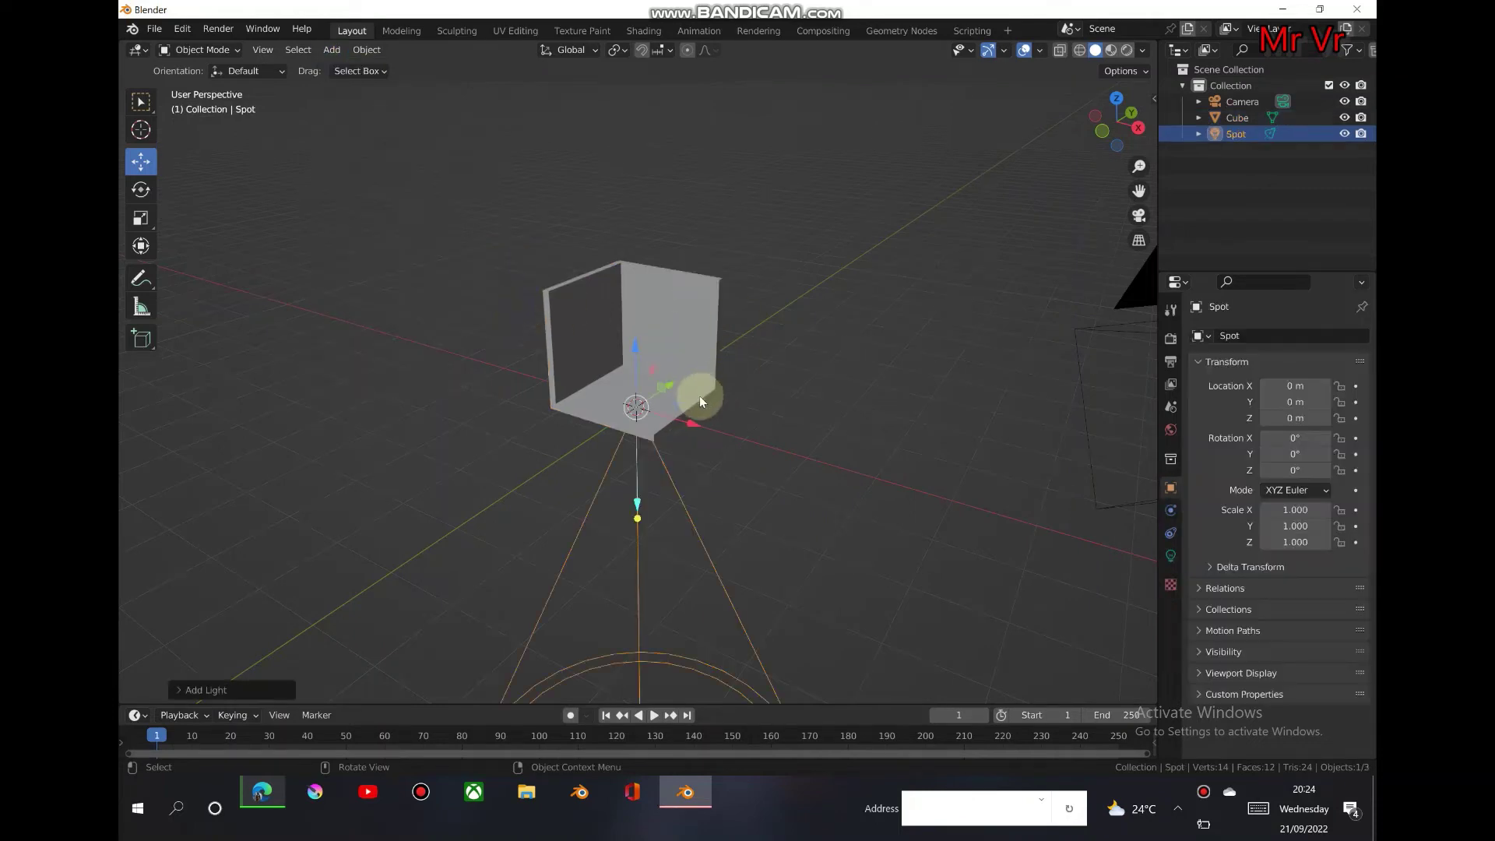
{"action": "left_click_drag", "start_coordinate": [638, 339], "coordinate": [637, 311]}
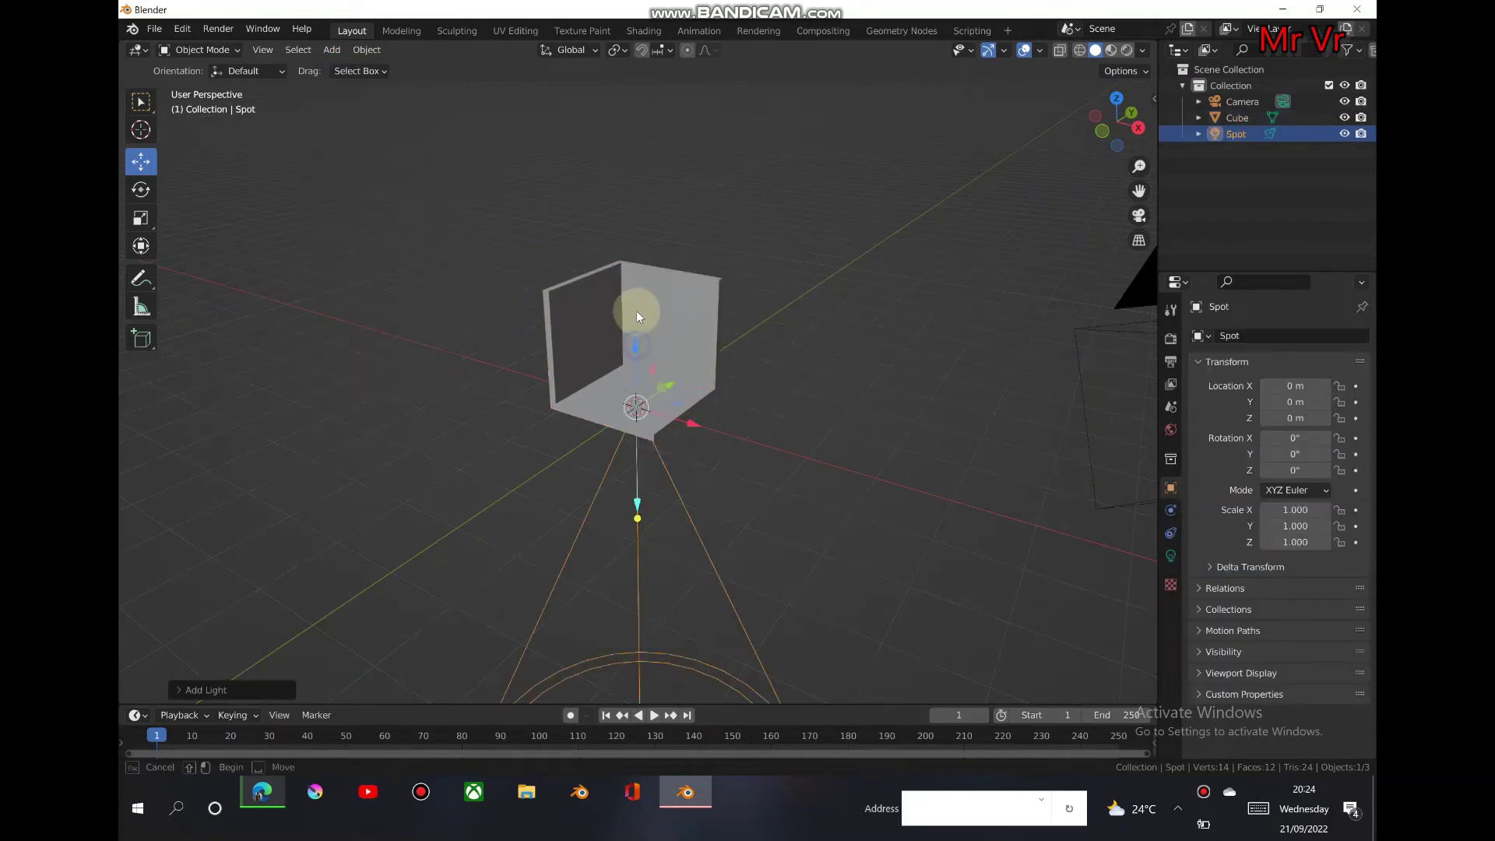
{"action": "left_click", "coordinate": [634, 335]}
{"action": "left_click_drag", "start_coordinate": [1104, 126], "coordinate": [1115, 121]}
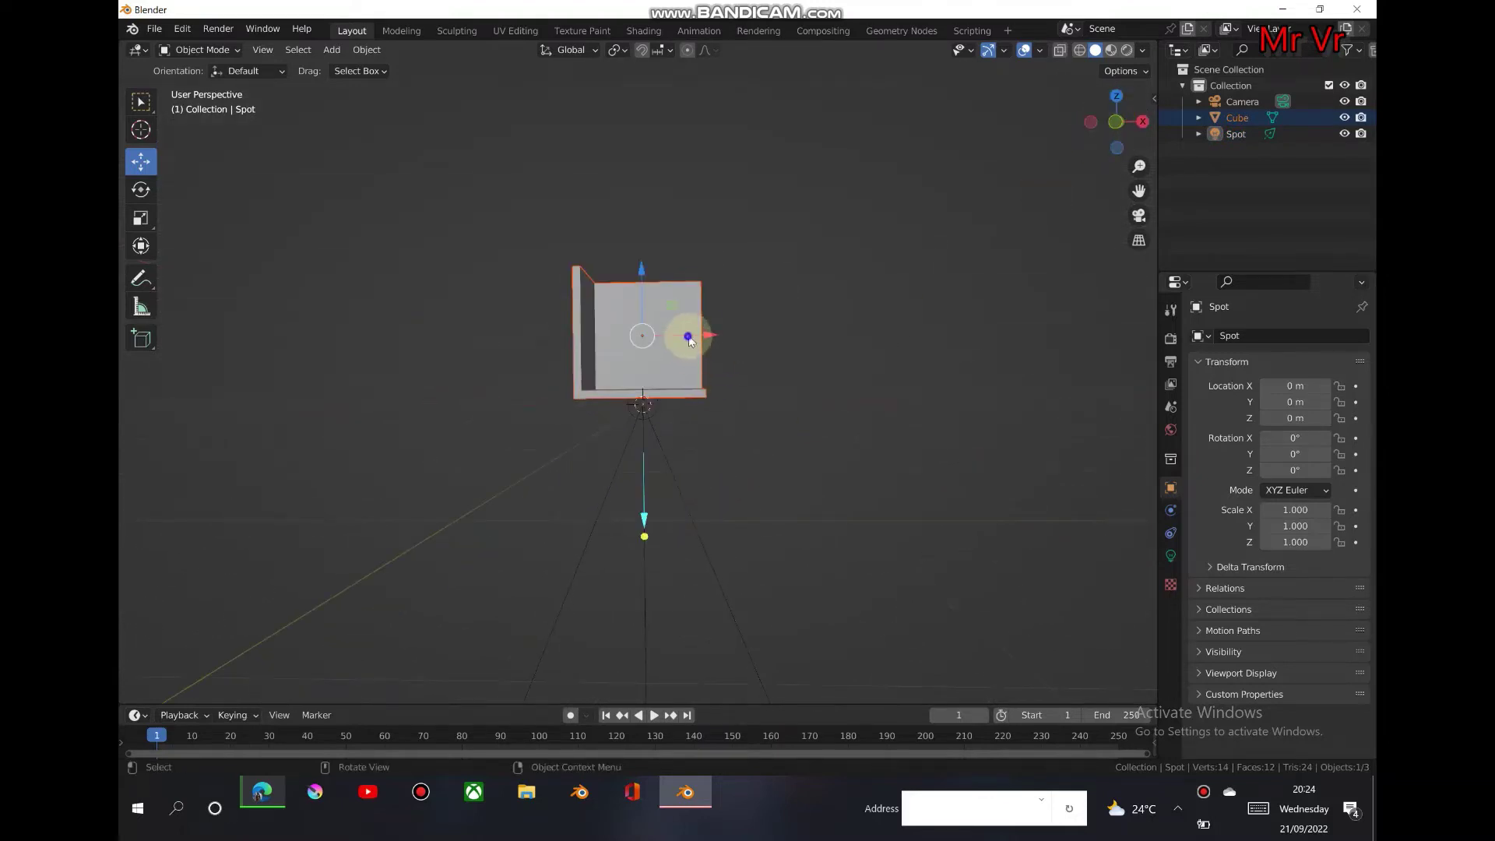
{"action": "left_click", "coordinate": [737, 336]}
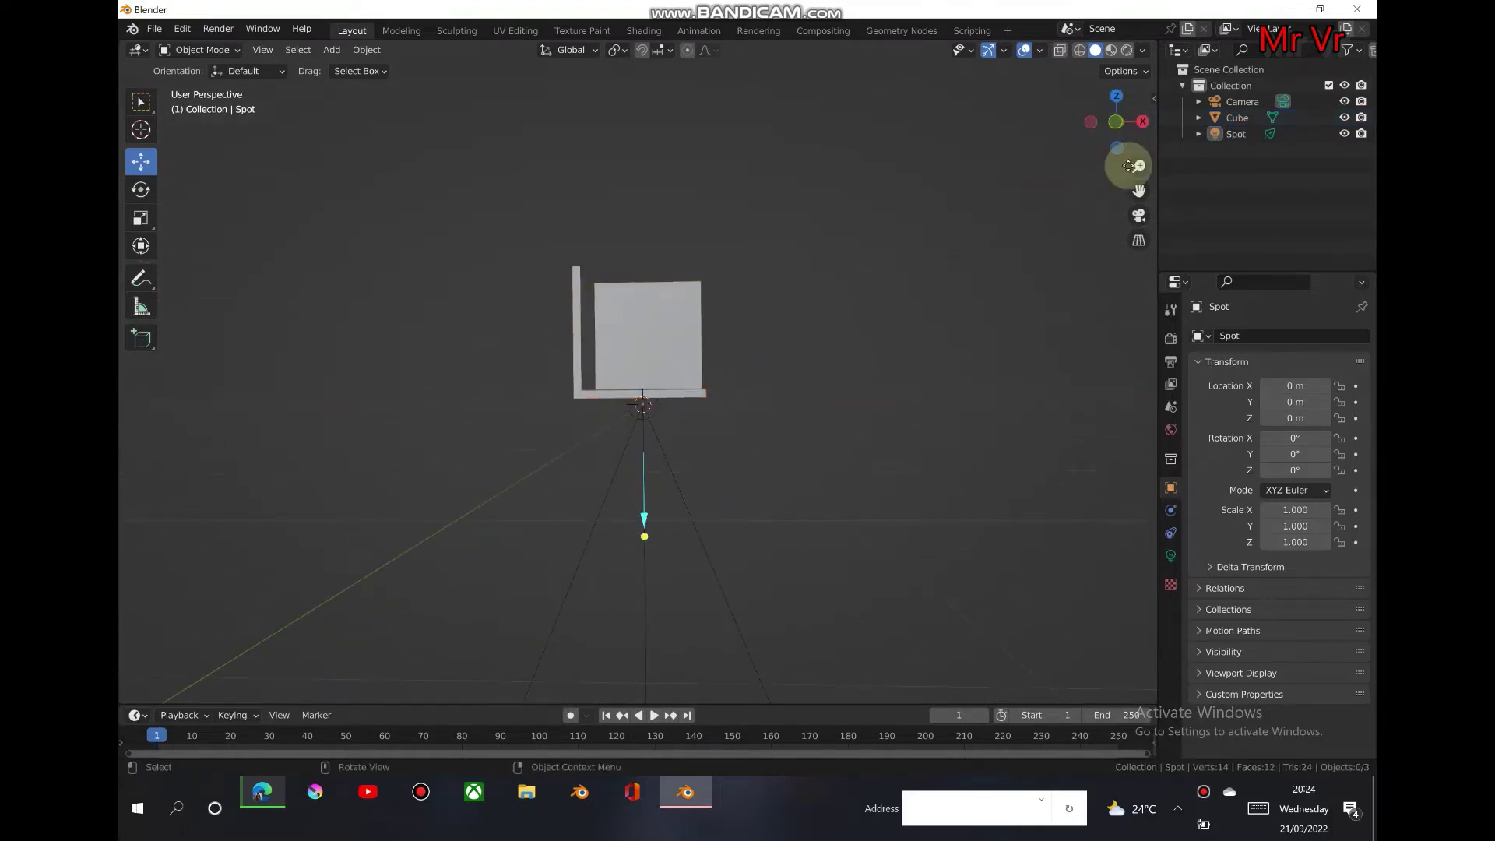
{"action": "left_click_drag", "start_coordinate": [1100, 123], "coordinate": [929, 265]}
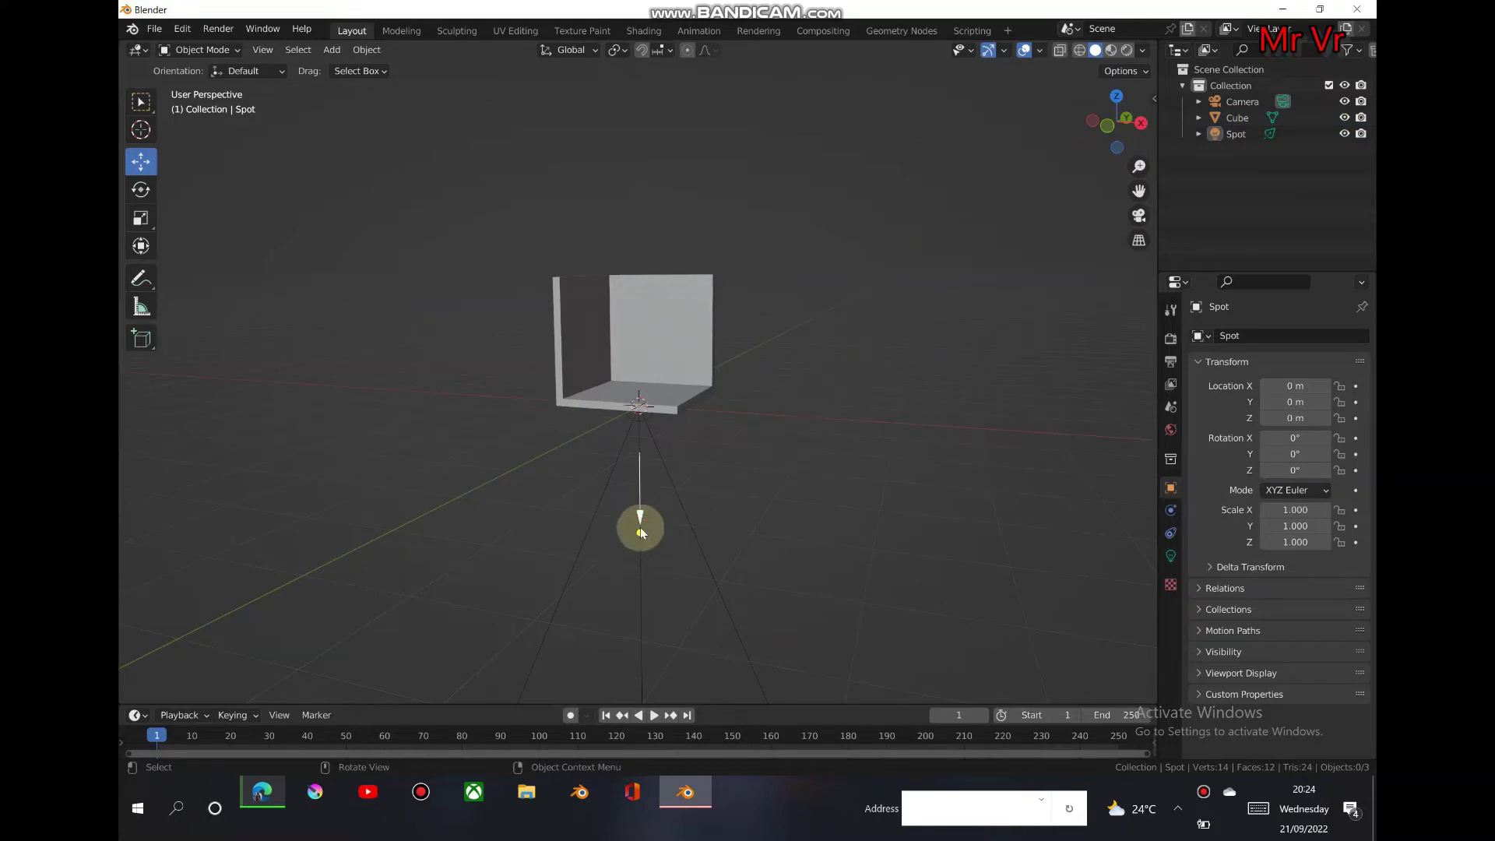
{"action": "left_click_drag", "start_coordinate": [640, 534], "coordinate": [638, 523]}
{"action": "right_click", "coordinate": [648, 459]}
{"action": "left_click", "coordinate": [643, 457]}
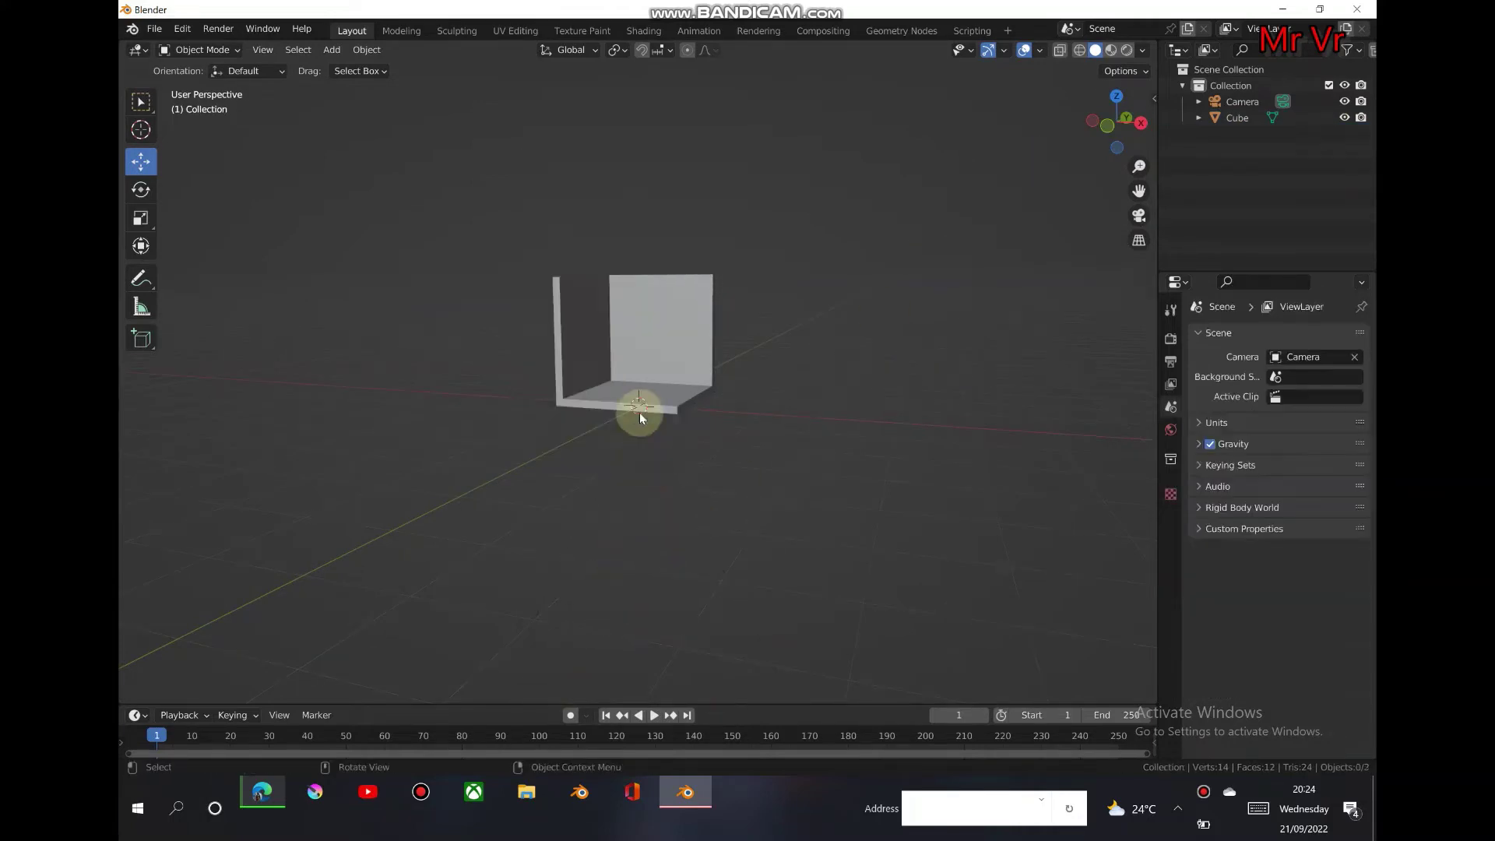
Add a point light and move it to about 2.55 m on X and 1.85 m on Z.
{"action": "left_click", "coordinate": [332, 49]}
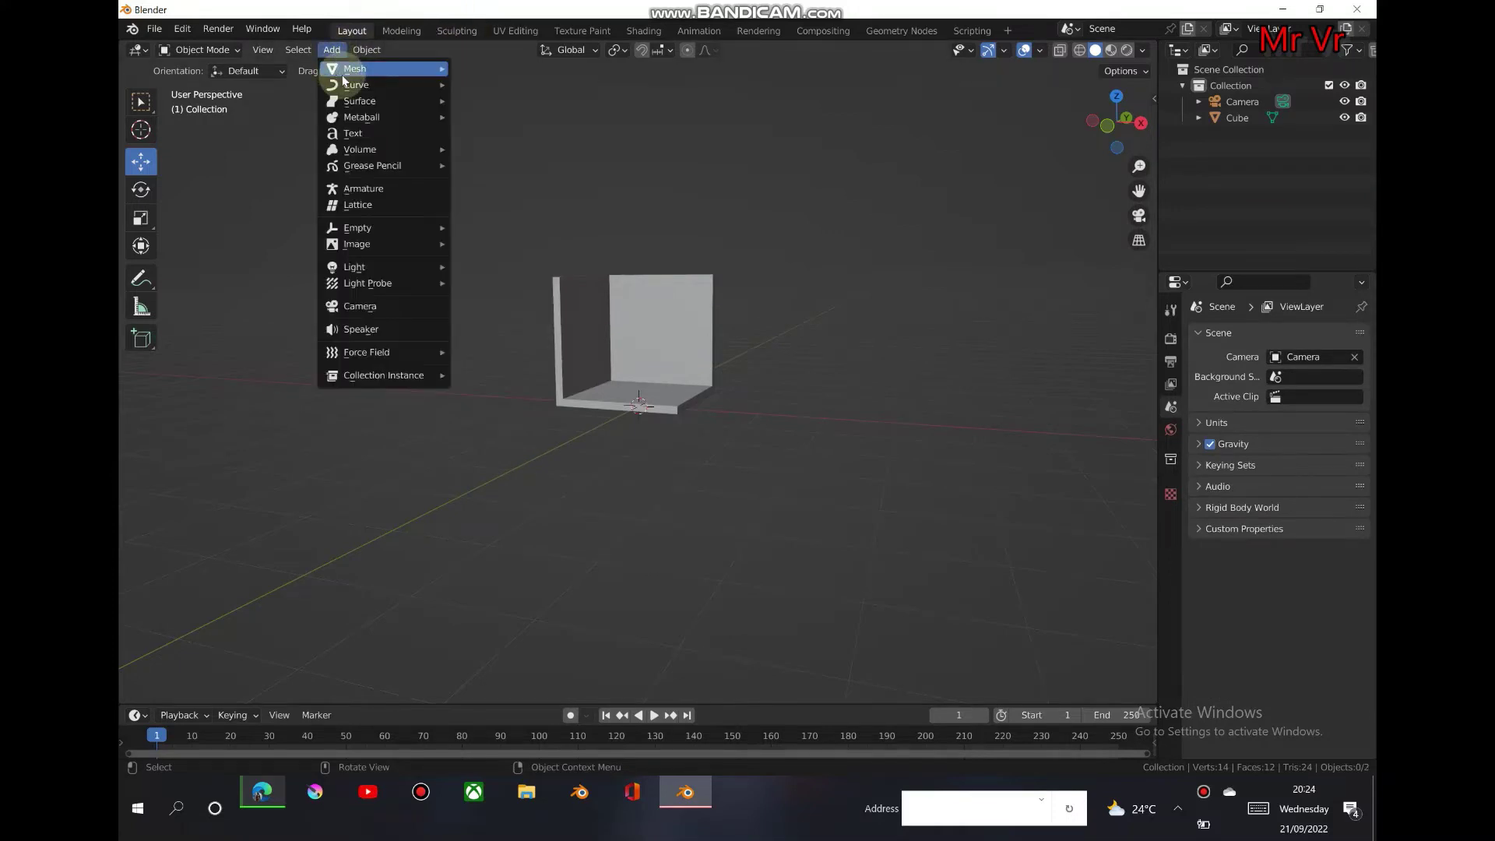
{"action": "mouse_move", "coordinate": [414, 264]}
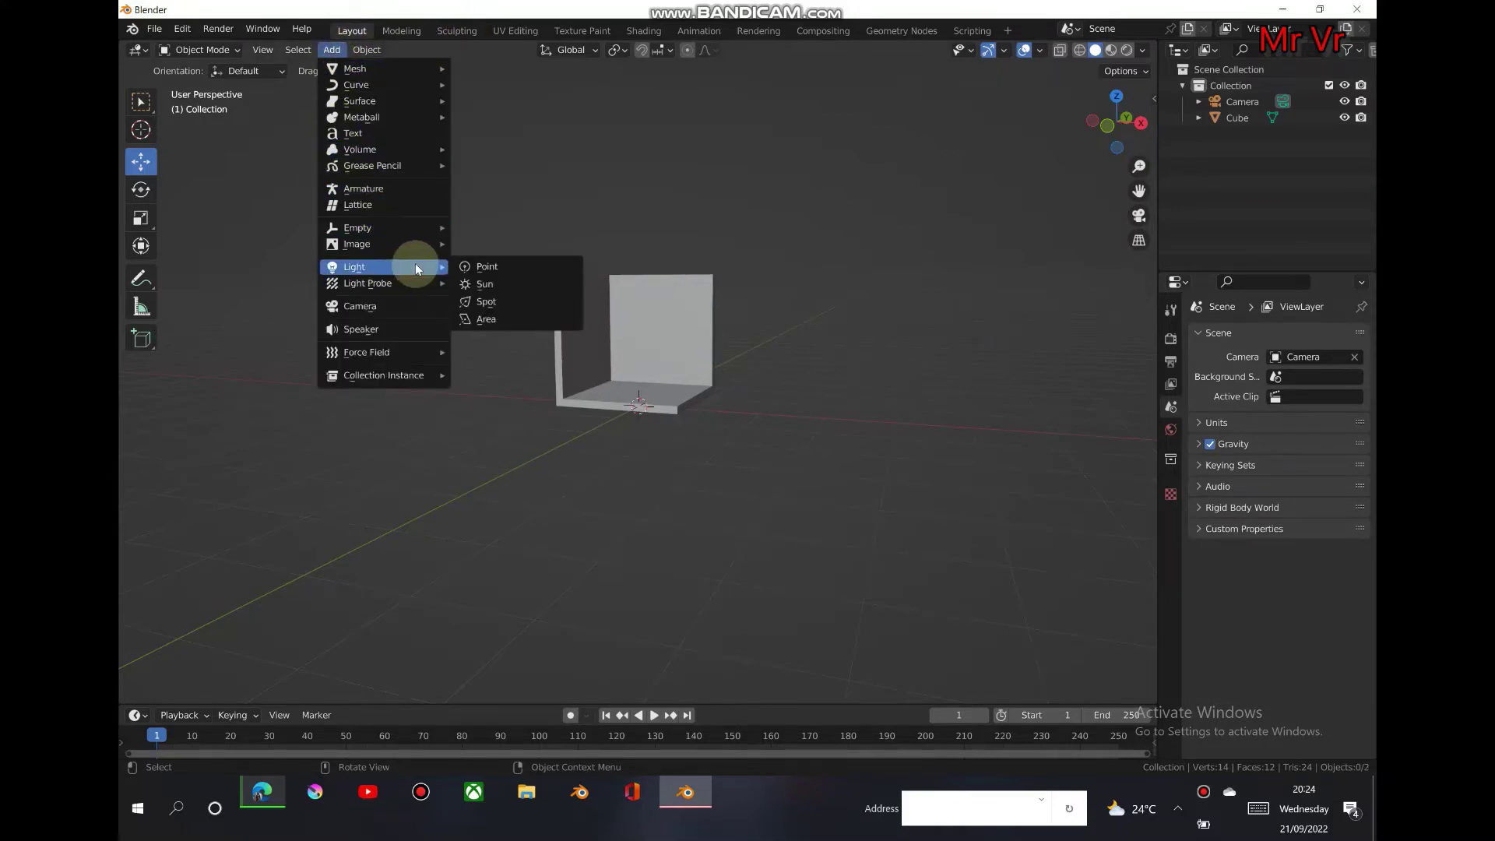
{"action": "left_click", "coordinate": [510, 268]}
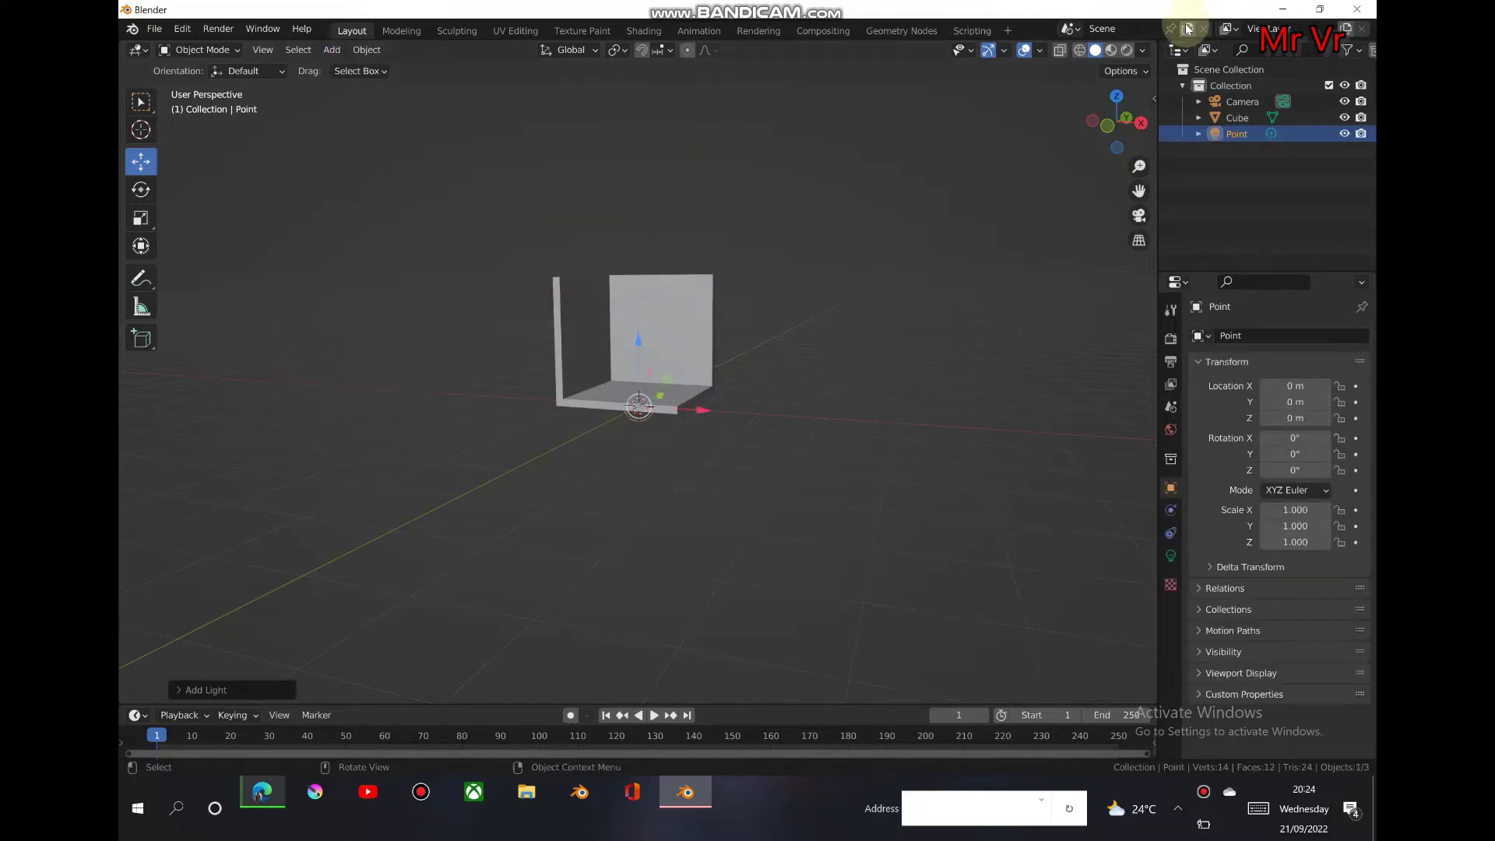
{"action": "left_click_drag", "start_coordinate": [1145, 115], "coordinate": [1123, 131]}
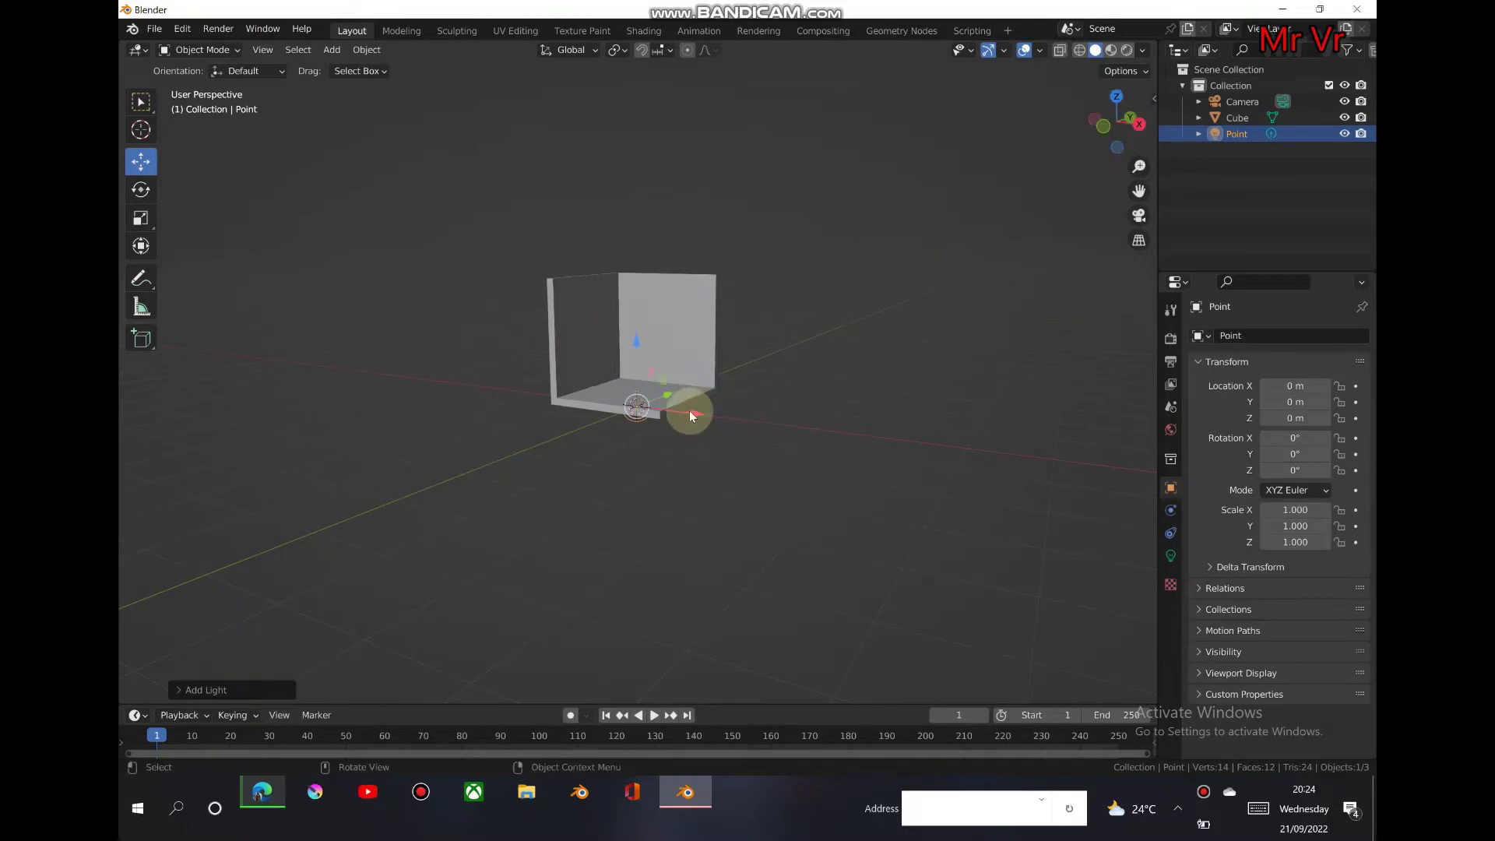
{"action": "left_click_drag", "start_coordinate": [693, 413], "coordinate": [798, 204]}
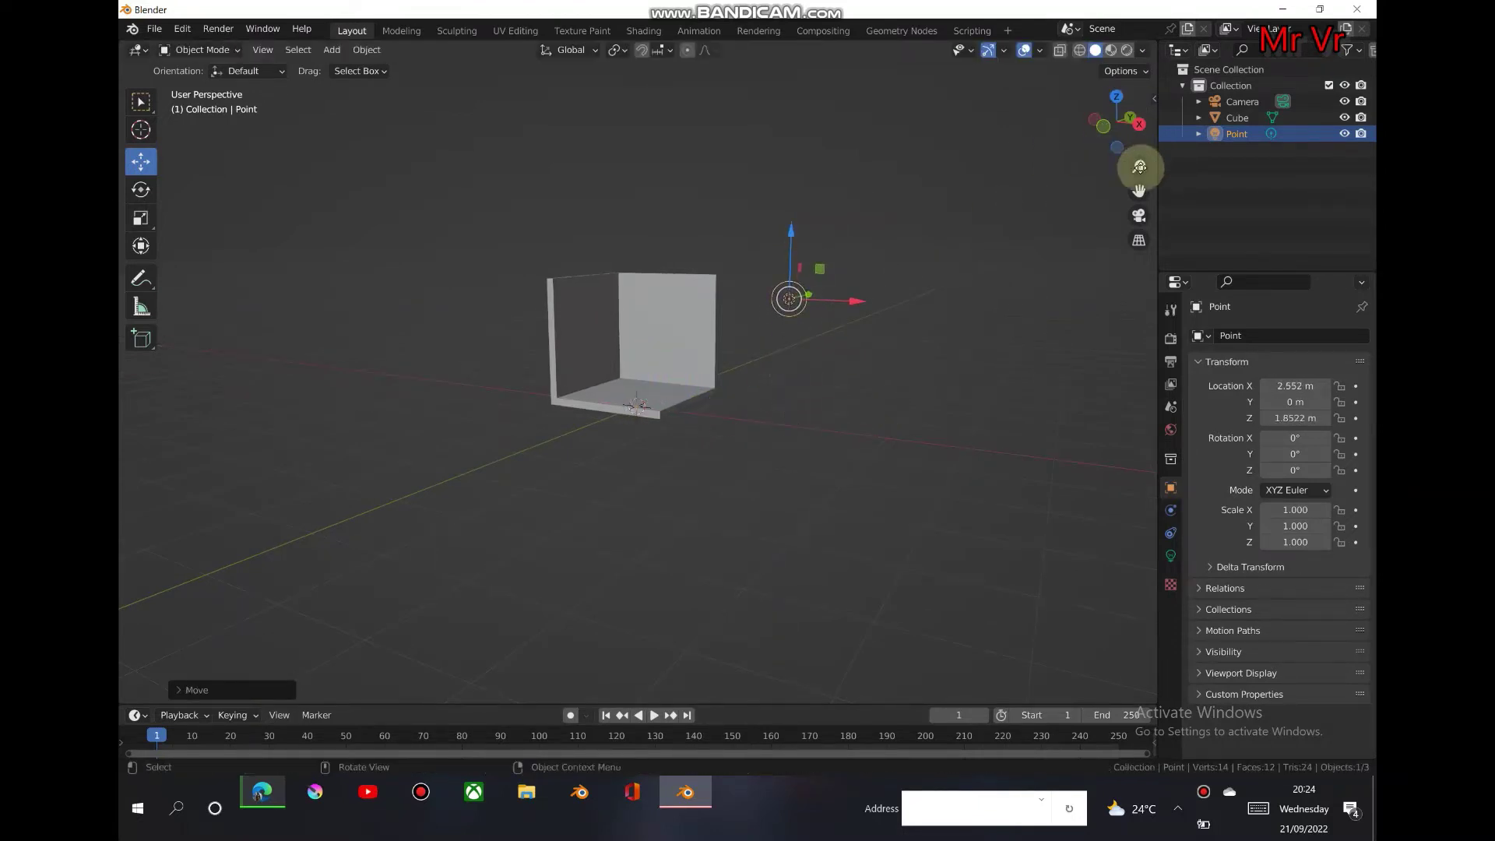
Move the point light to about 1.5 m on X and switch the viewport to rendered shading.
{"action": "left_click_drag", "start_coordinate": [1139, 167], "coordinate": [1135, 201]}
{"action": "left_click", "coordinate": [1136, 216]}
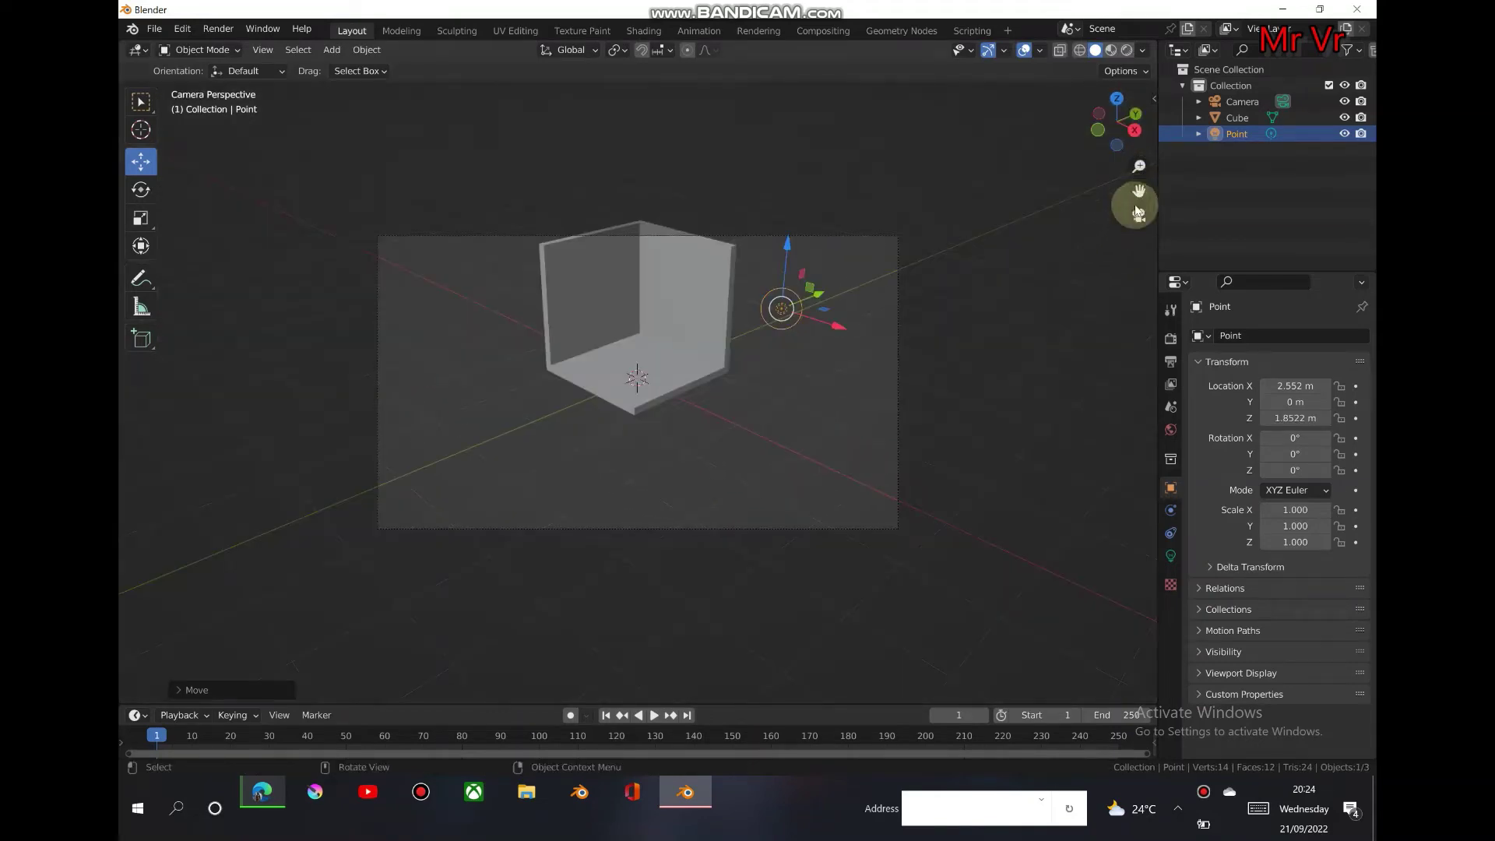
{"action": "left_click", "coordinate": [1137, 210]}
{"action": "left_click_drag", "start_coordinate": [1127, 164], "coordinate": [791, 246]}
{"action": "left_click_drag", "start_coordinate": [1116, 122], "coordinate": [1117, 118]}
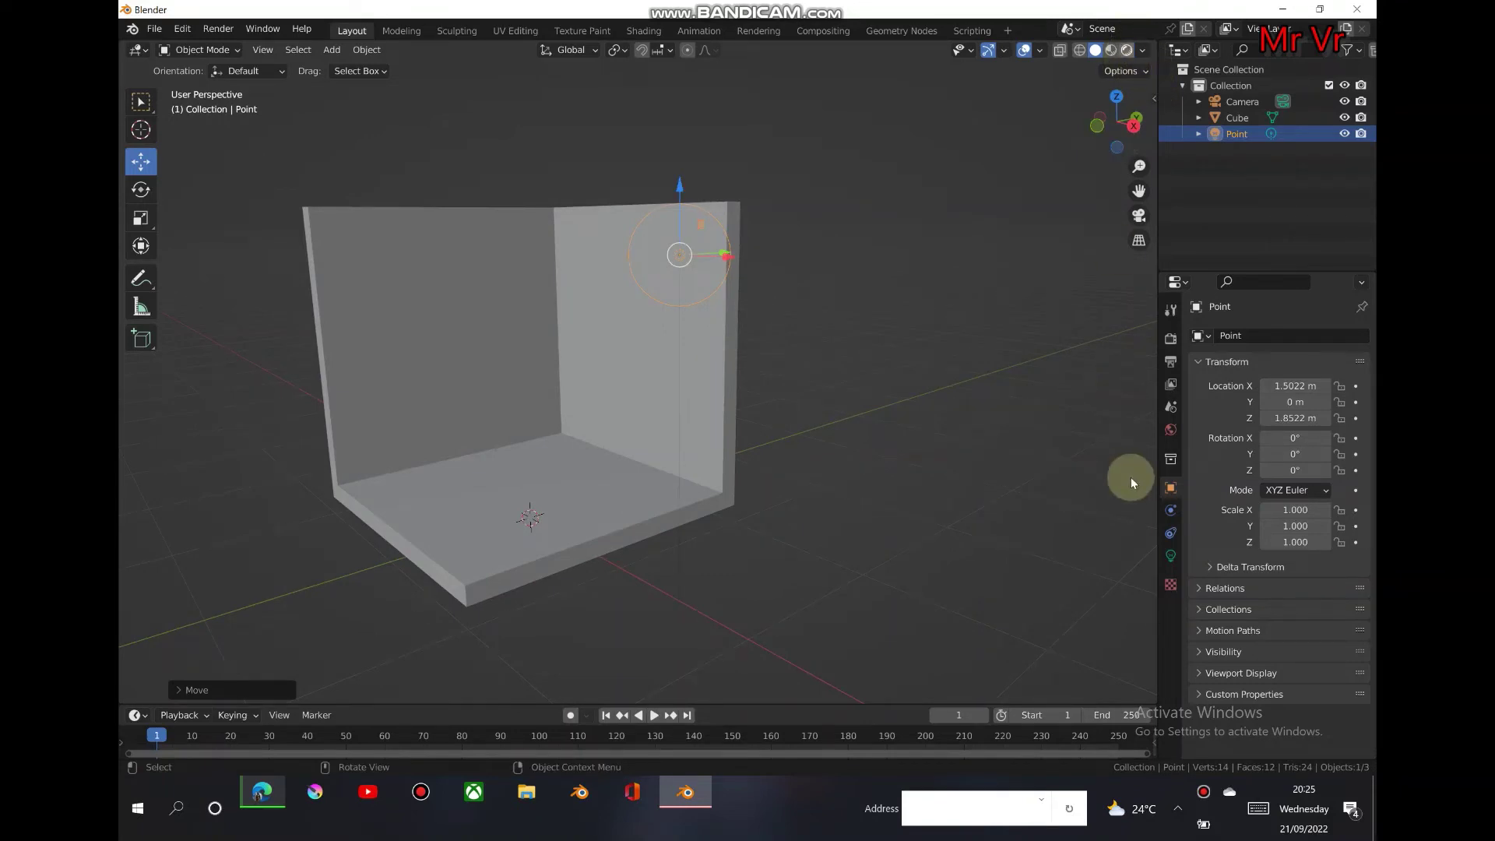
{"action": "key", "text": "z"}
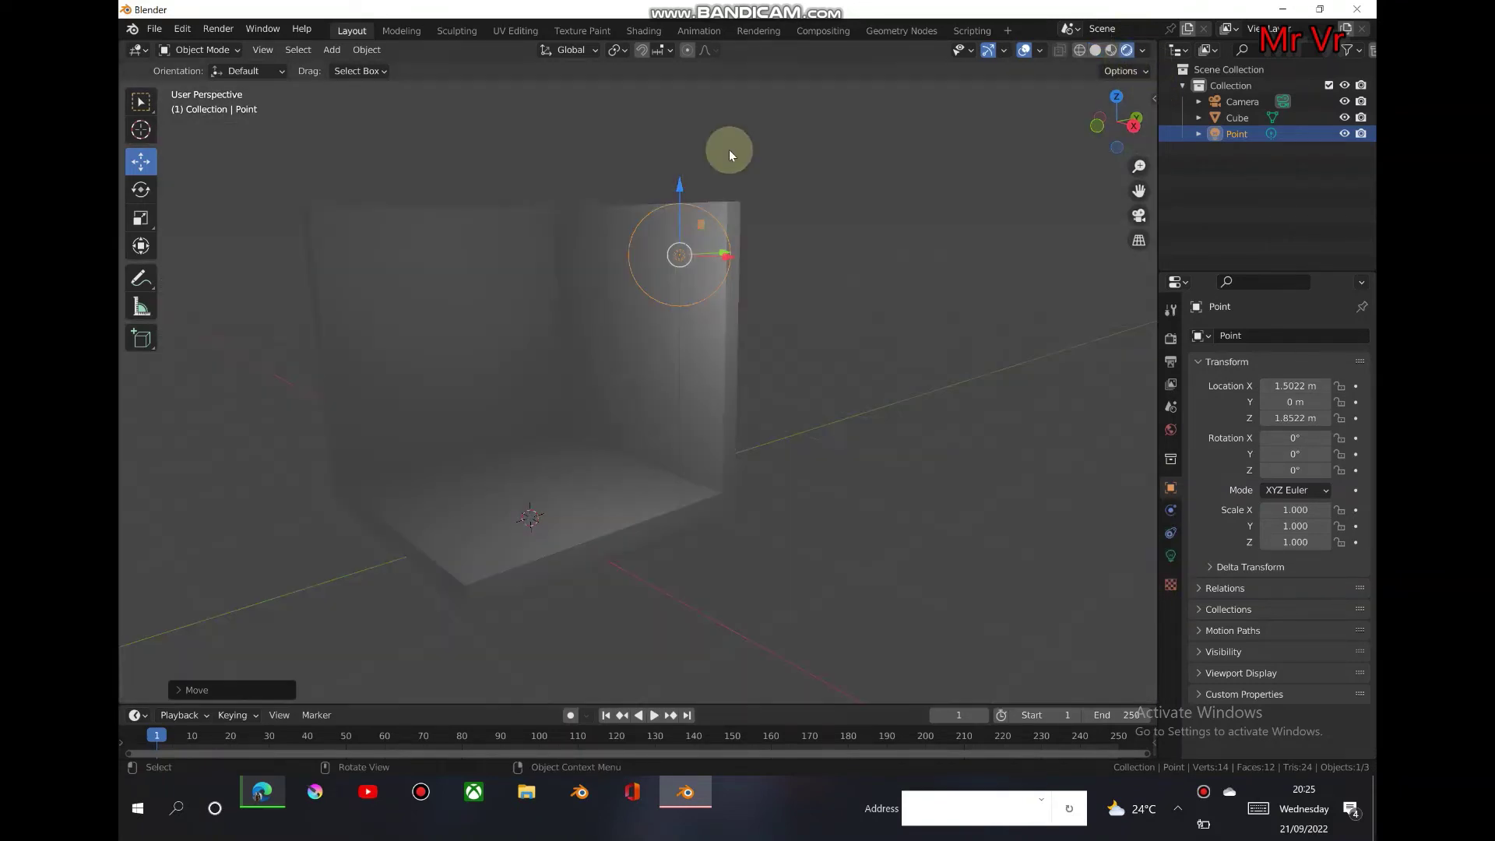
{"action": "left_click_drag", "start_coordinate": [1067, 140], "coordinate": [1040, 140]}
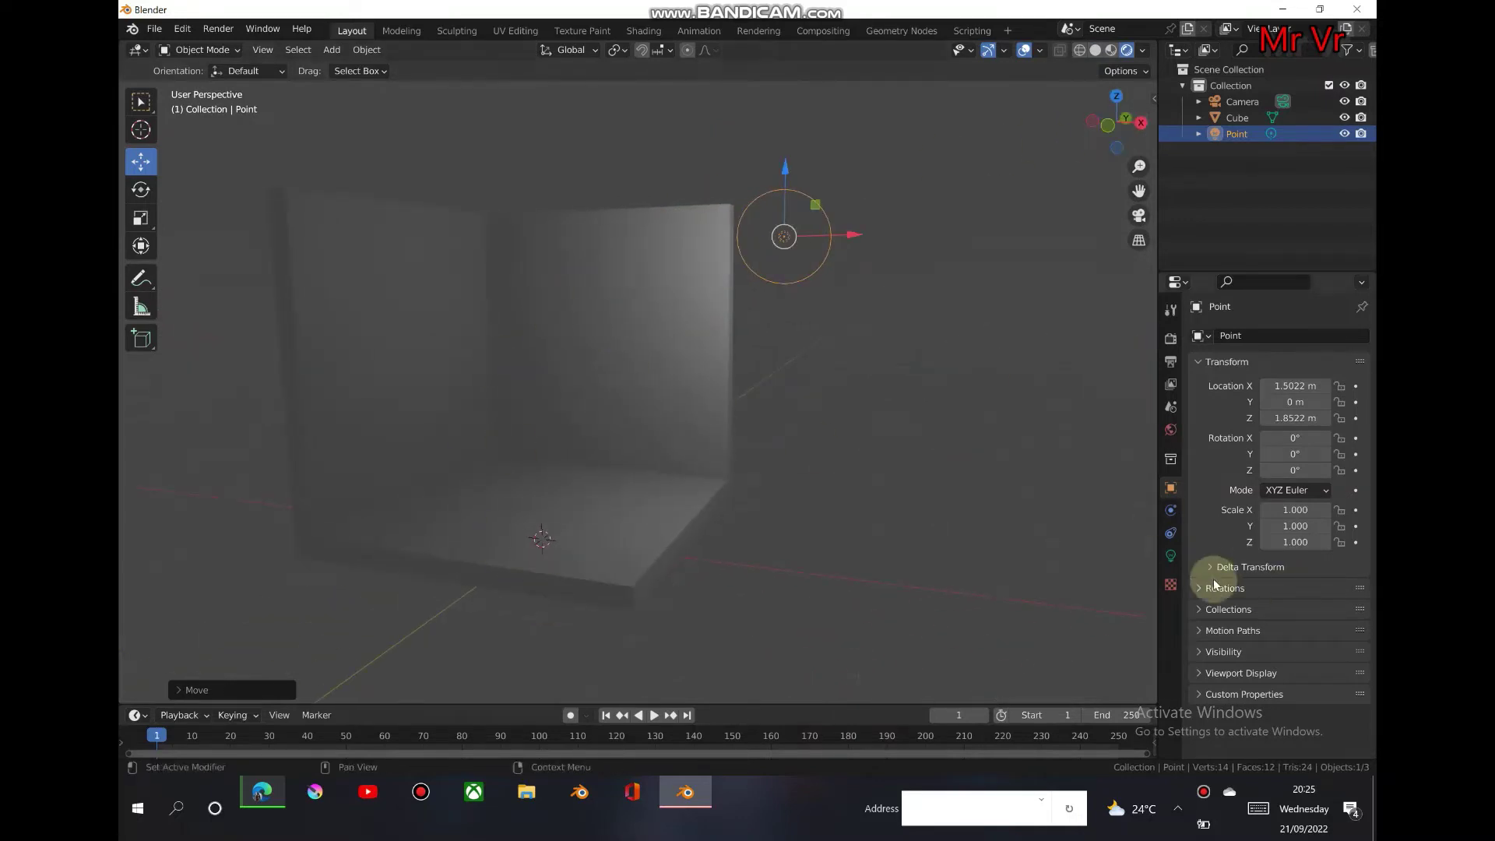
Set the point light's power to 8.5 W and shift the light inward along the negative X axis.
{"action": "left_click", "coordinate": [1170, 555]}
{"action": "mouse_move", "coordinate": [1305, 444]}
{"action": "left_mouse_down"}
{"action": "mouse_move", "coordinate": [1323, 444]}
{"action": "mouse_move", "coordinate": [1284, 445]}
{"action": "mouse_move", "coordinate": [1331, 444]}
{"action": "mouse_move", "coordinate": [1296, 444]}
{"action": "mouse_move", "coordinate": [1315, 445]}
{"action": "left_mouse_up"}
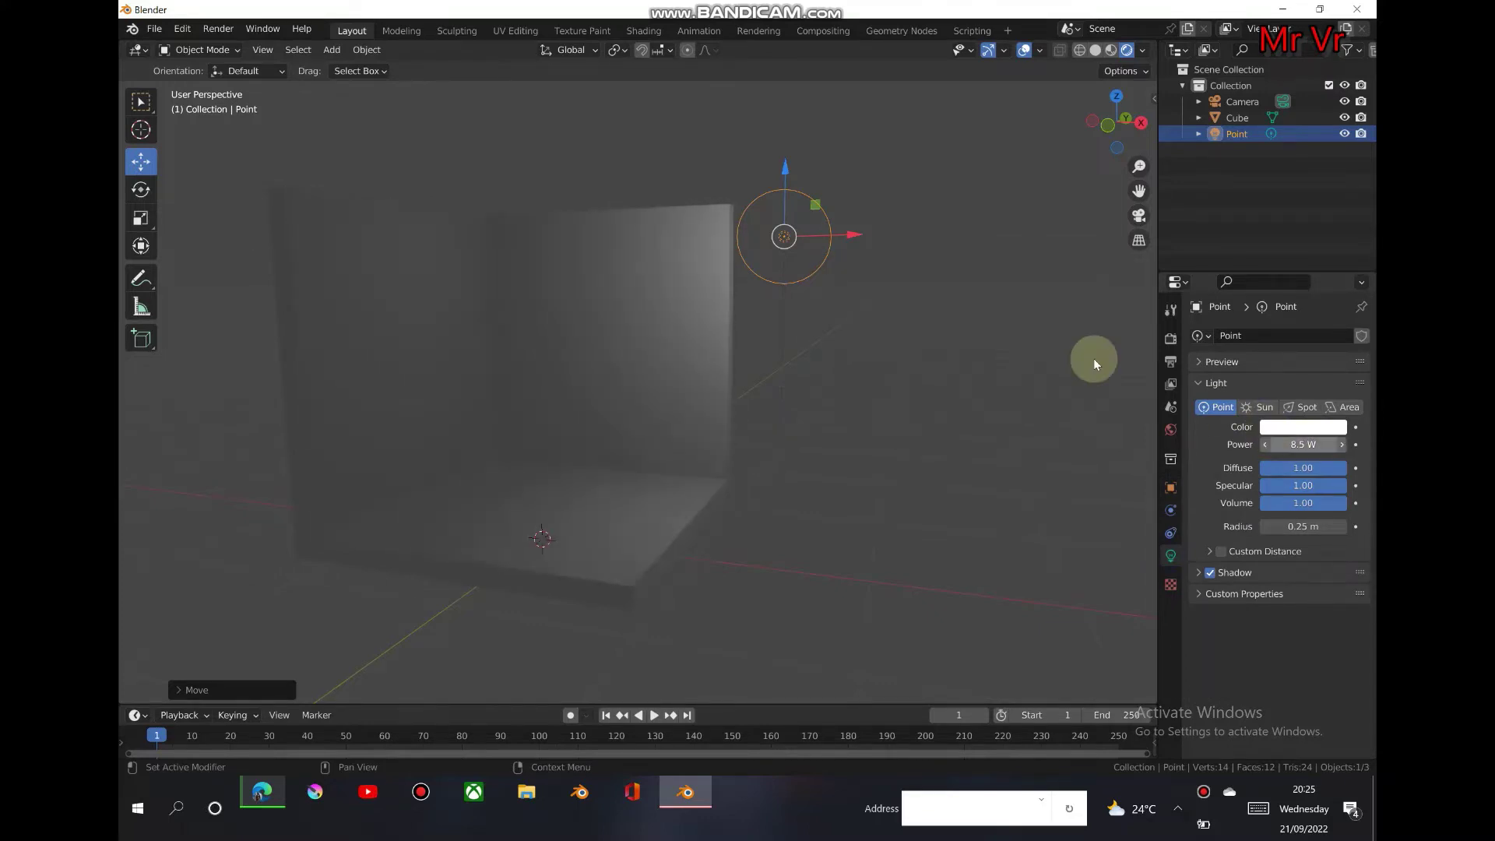
{"action": "left_click_drag", "start_coordinate": [839, 235], "coordinate": [780, 235]}
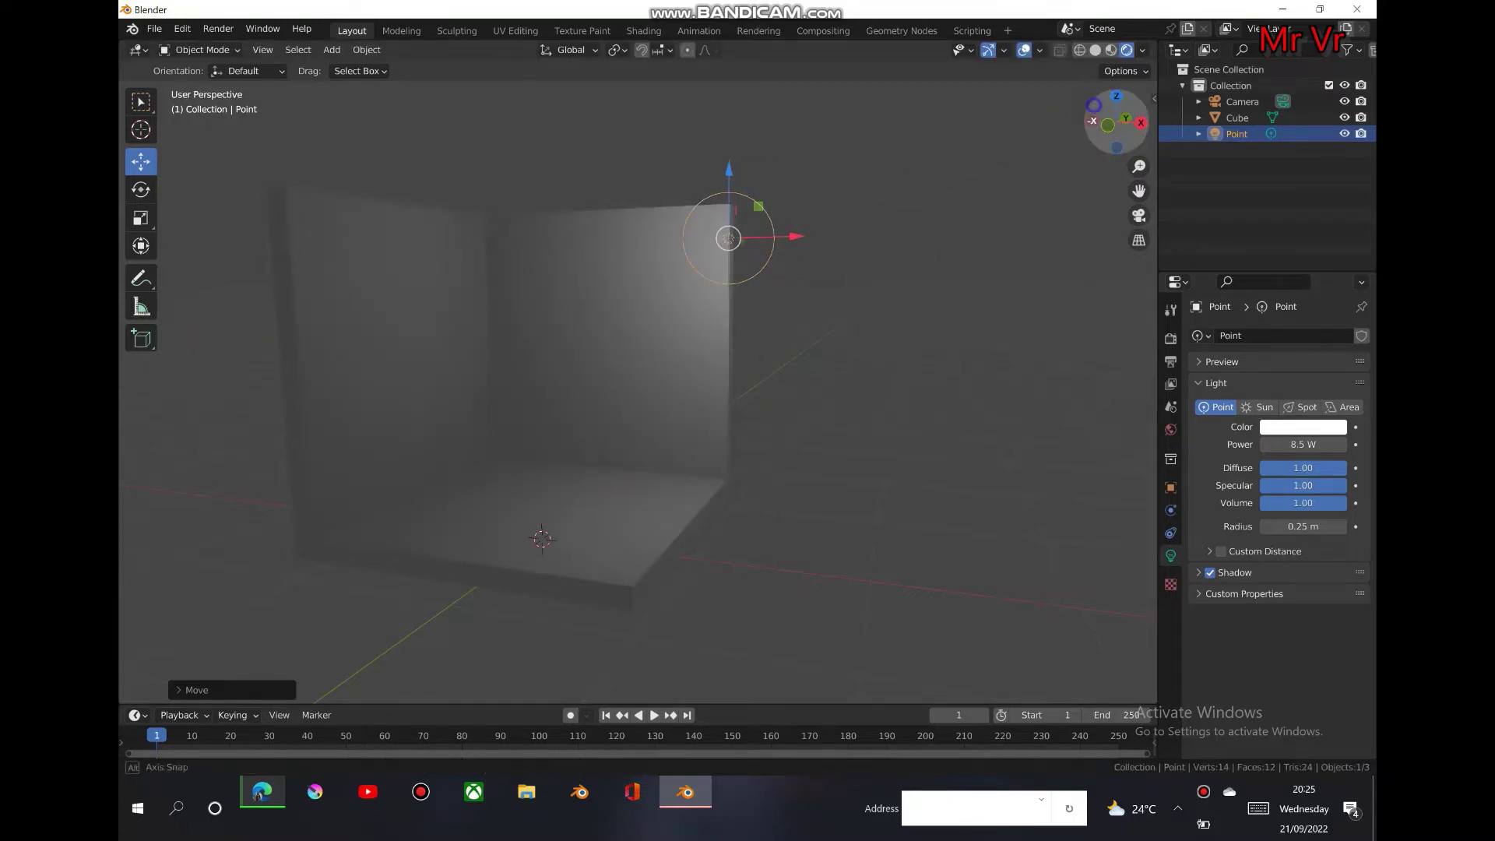
Change the scene's render engine from Eevee to Cycles.
{"action": "left_click_drag", "start_coordinate": [1113, 126], "coordinate": [1089, 130]}
{"action": "left_click", "coordinate": [1171, 337]}
{"action": "left_click", "coordinate": [1282, 335]}
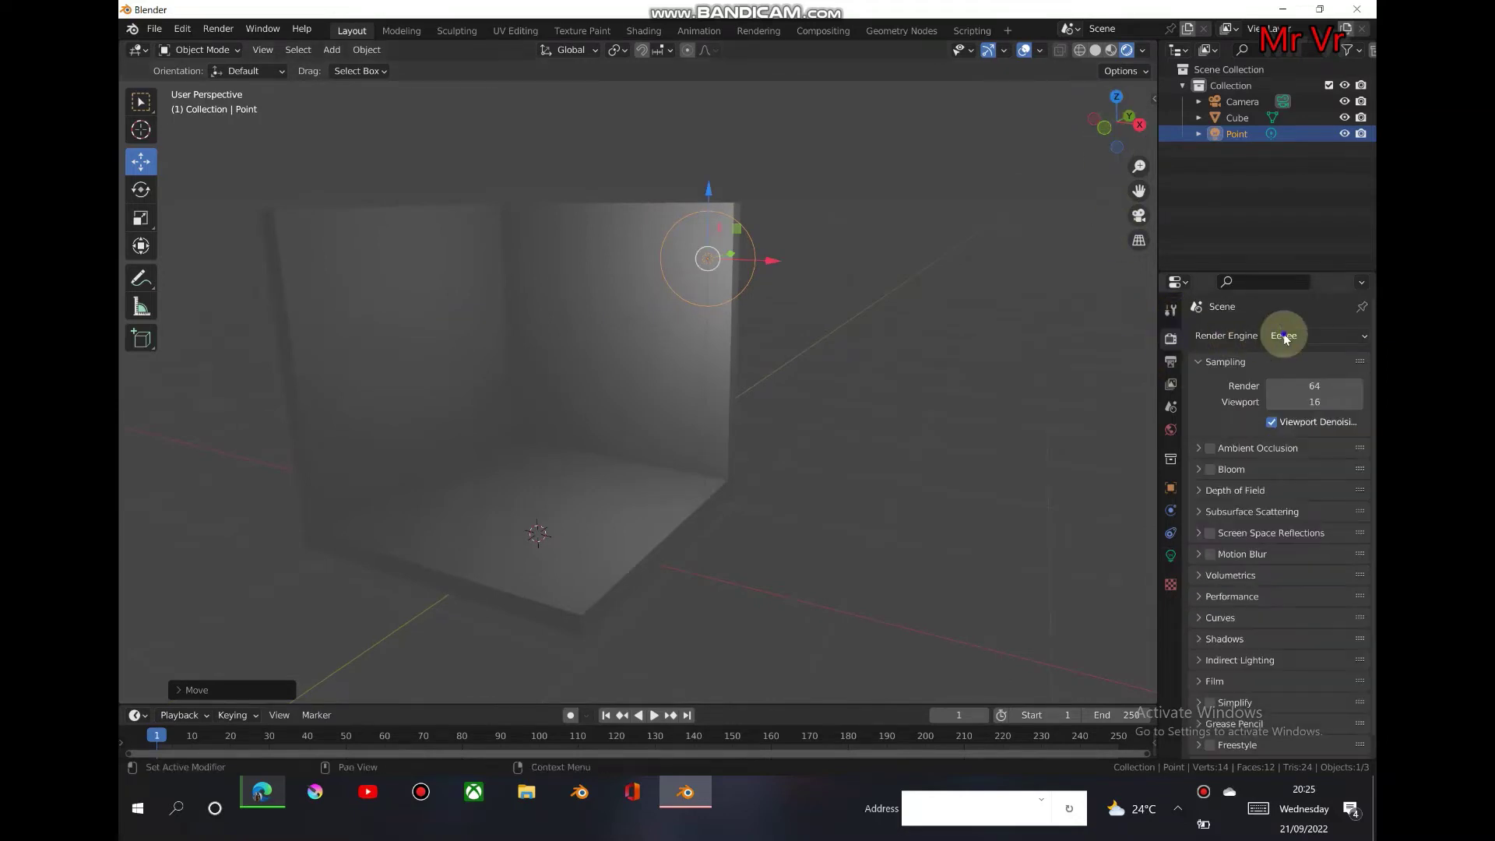
{"action": "left_click", "coordinate": [1285, 389]}
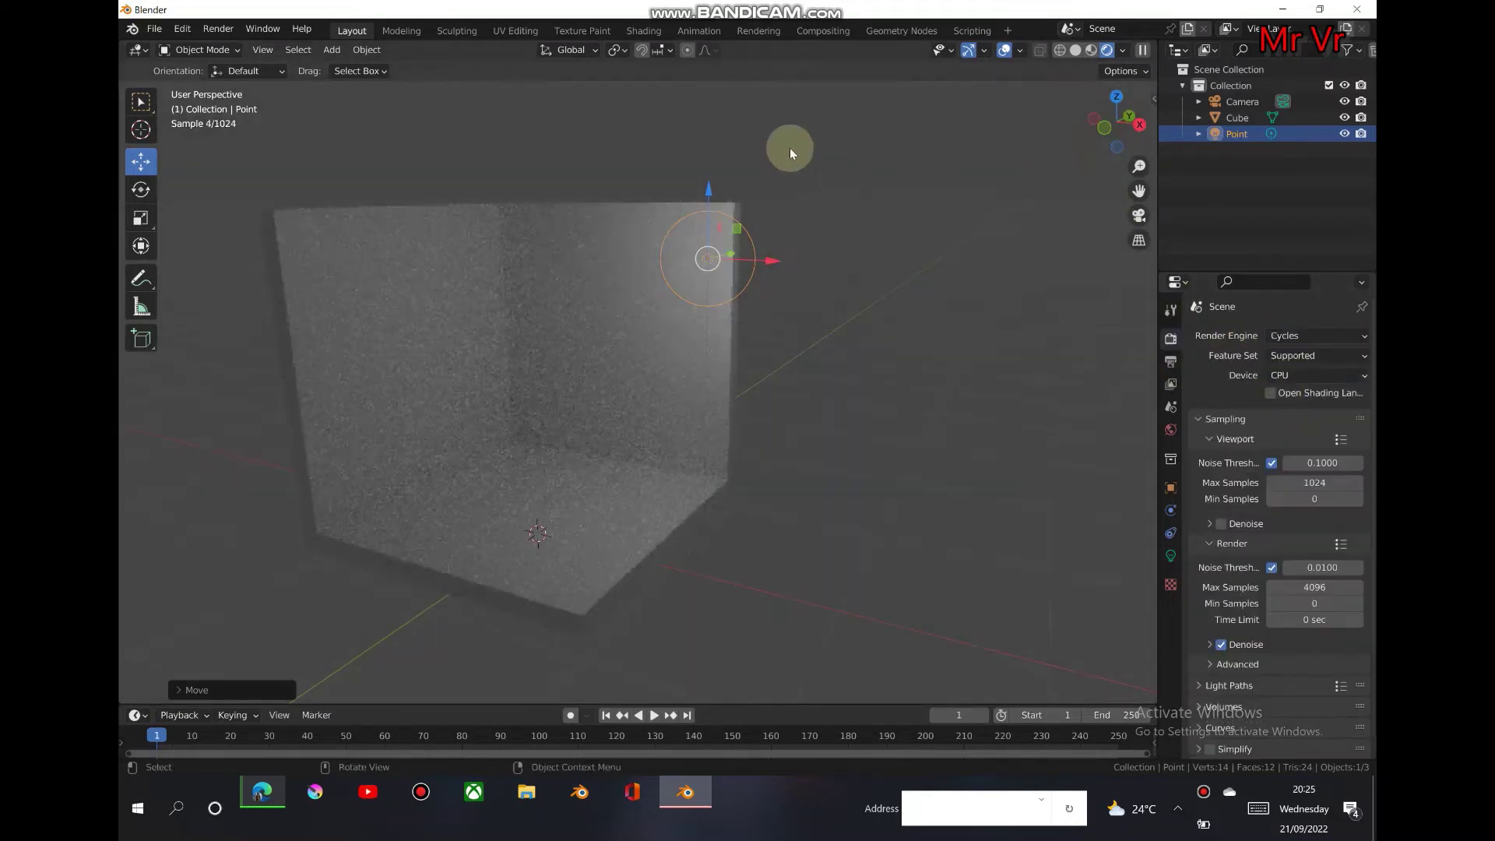
Set the point light's power to 10.1 W.
{"action": "left_click_drag", "start_coordinate": [1110, 134], "coordinate": [1109, 120]}
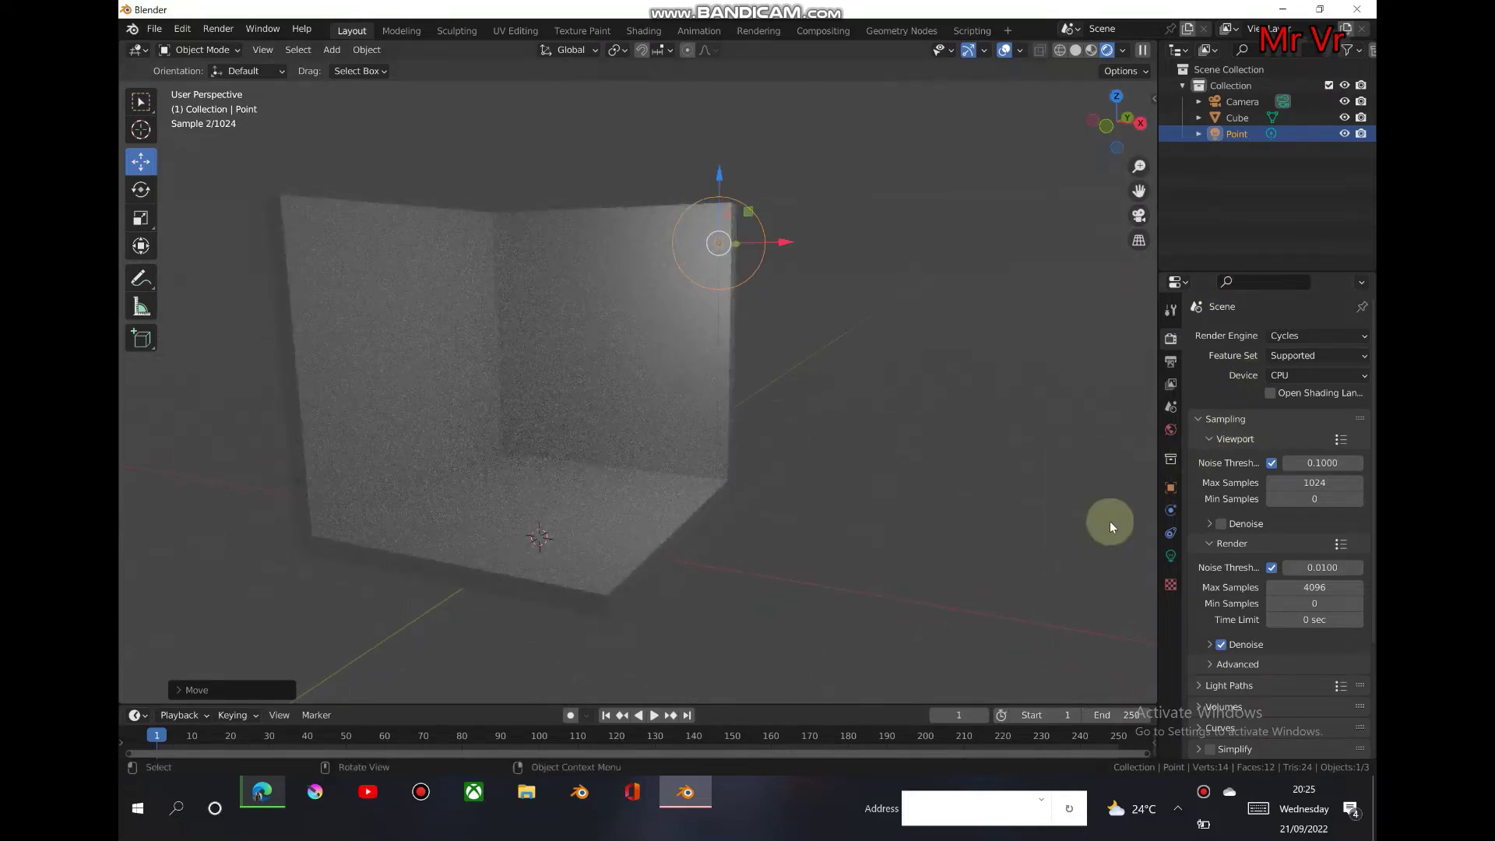
{"action": "left_click", "coordinate": [1168, 558]}
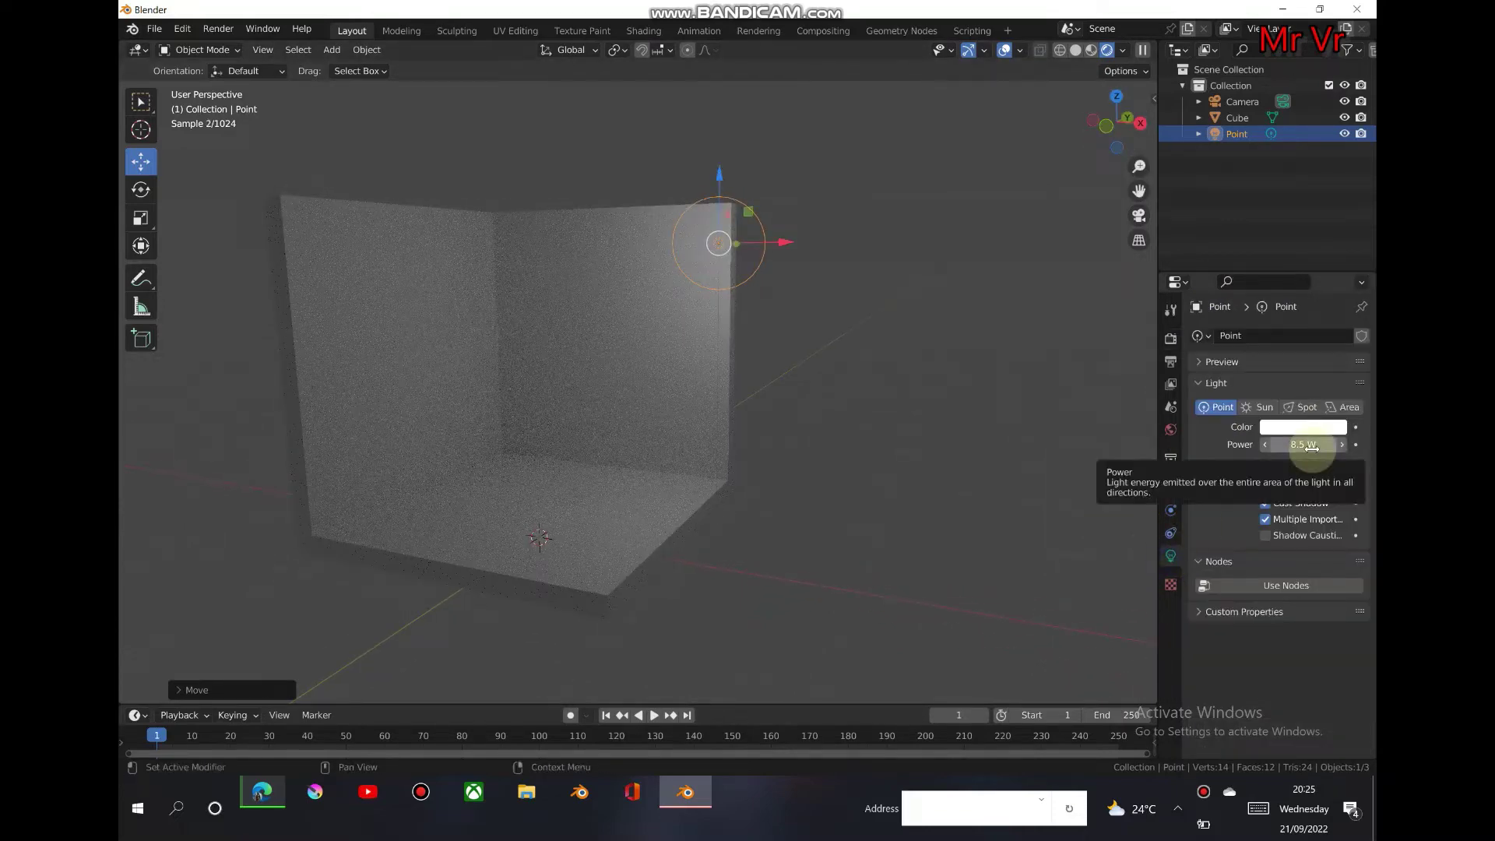
{"action": "left_click_drag", "start_coordinate": [1302, 444], "coordinate": [1323, 444]}
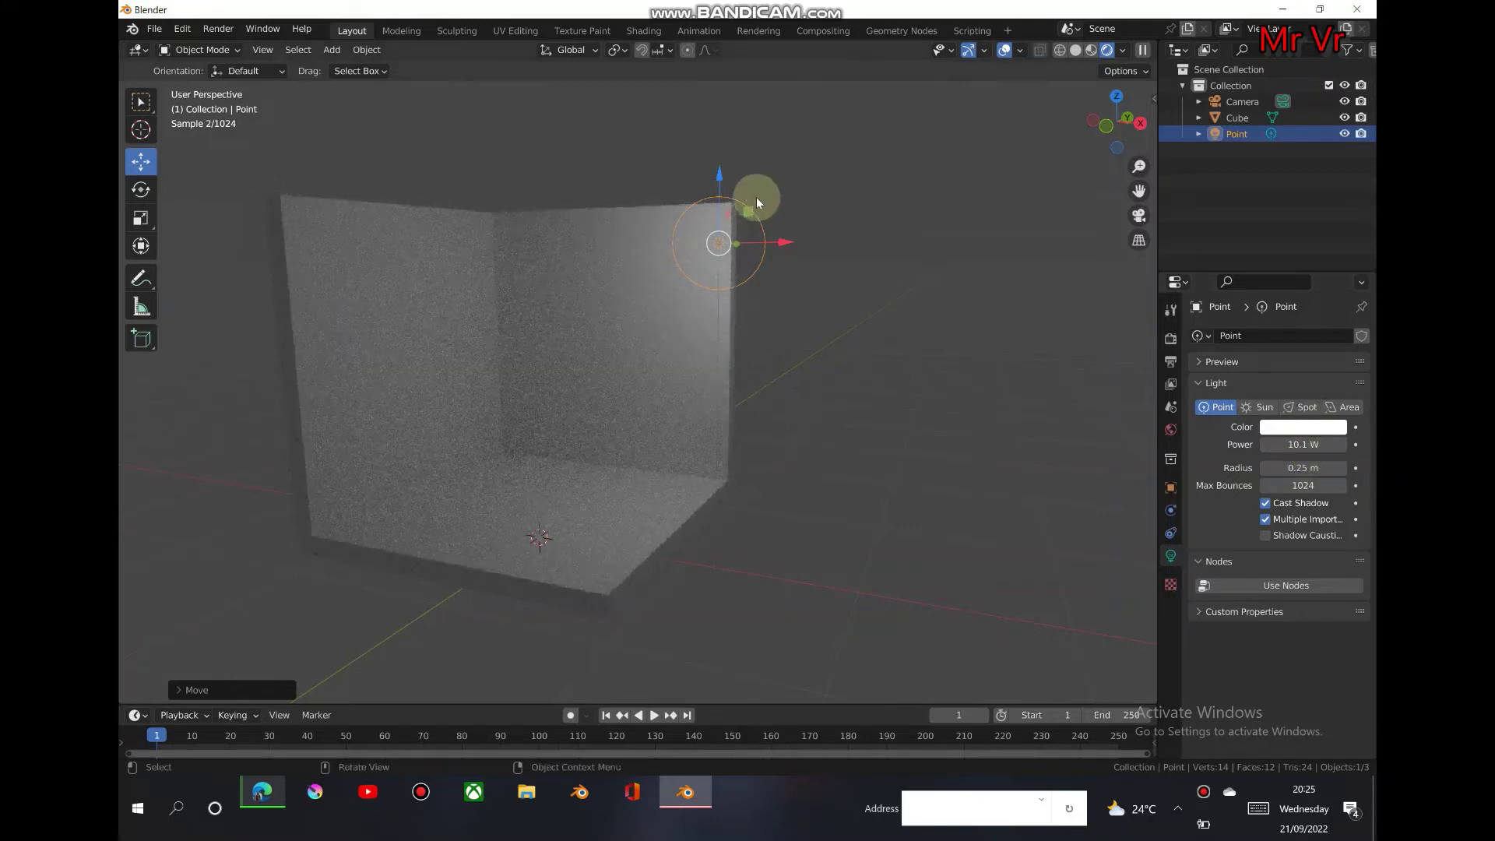
Raise the point light slightly, duplicate it, and place the copy near the top of the opposite wall.
{"action": "left_click_drag", "start_coordinate": [717, 170], "coordinate": [717, 152]}
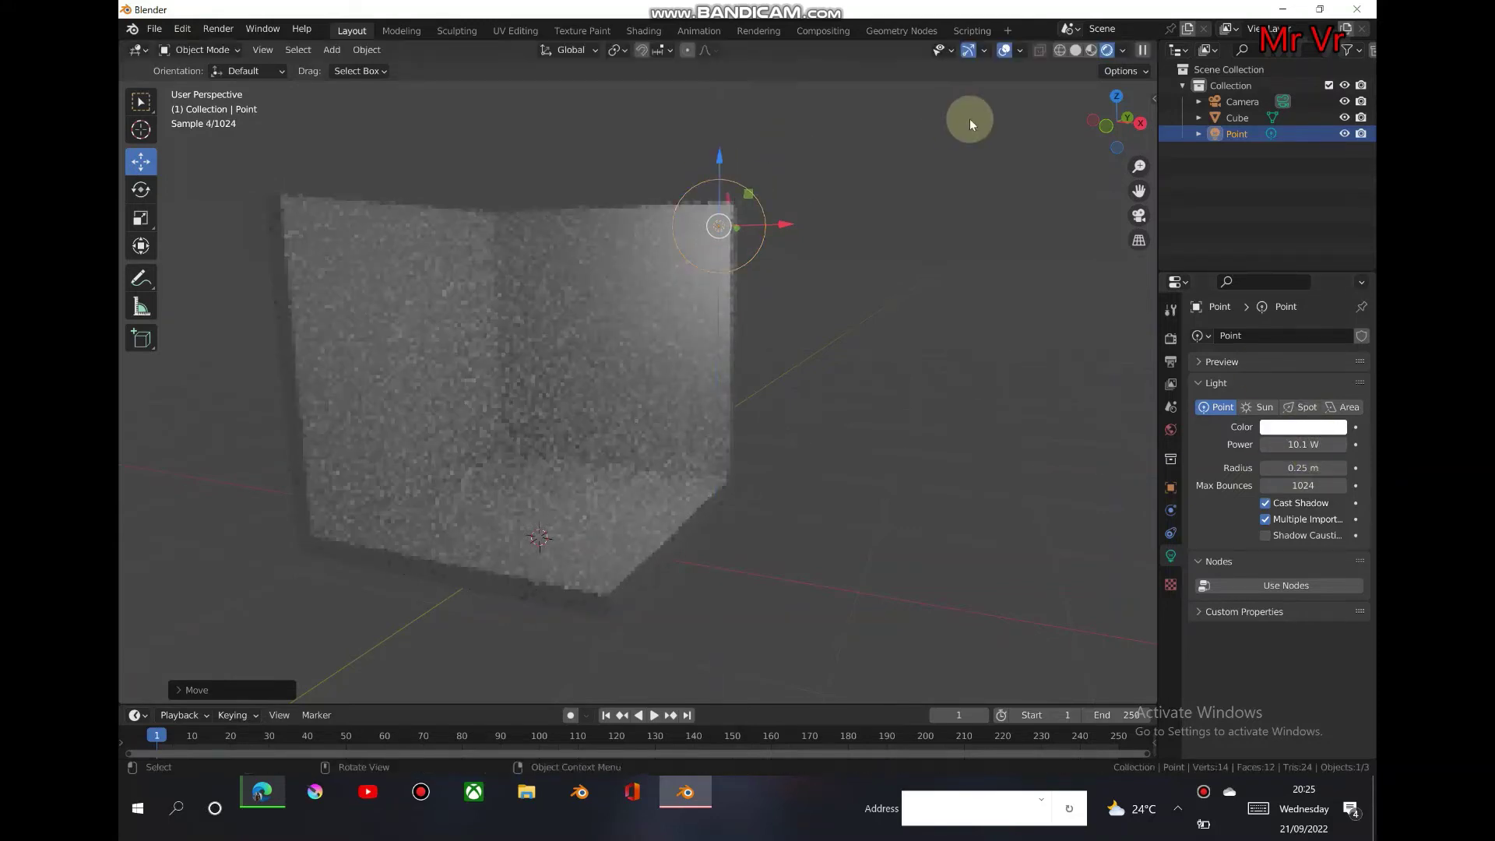
{"action": "left_click_drag", "start_coordinate": [1099, 114], "coordinate": [1093, 116]}
{"action": "right_click", "coordinate": [729, 235]}
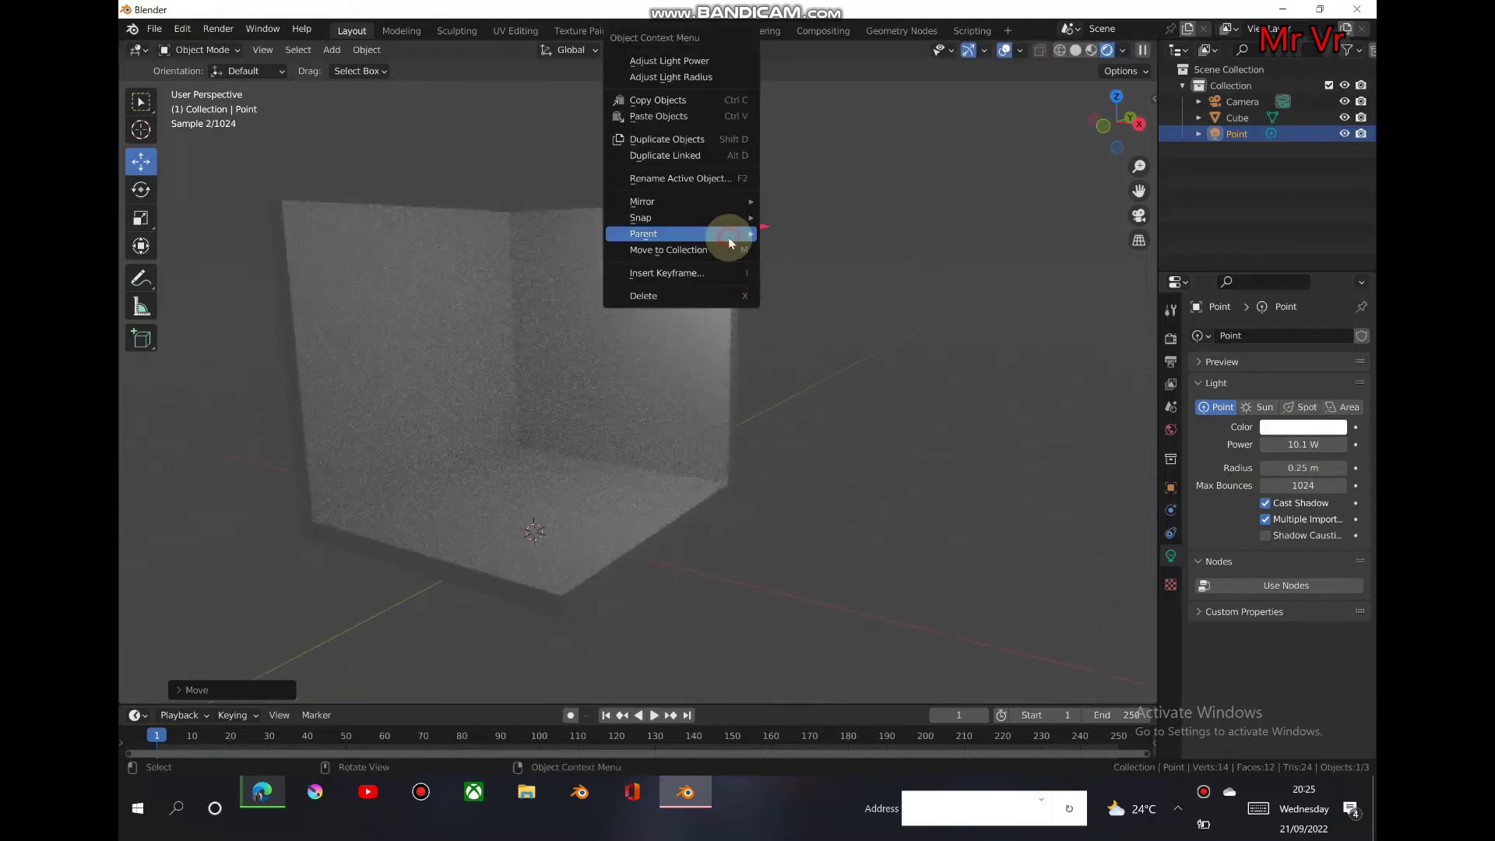
{"action": "mouse_move", "coordinate": [727, 236]}
{"action": "left_click", "coordinate": [701, 137]}
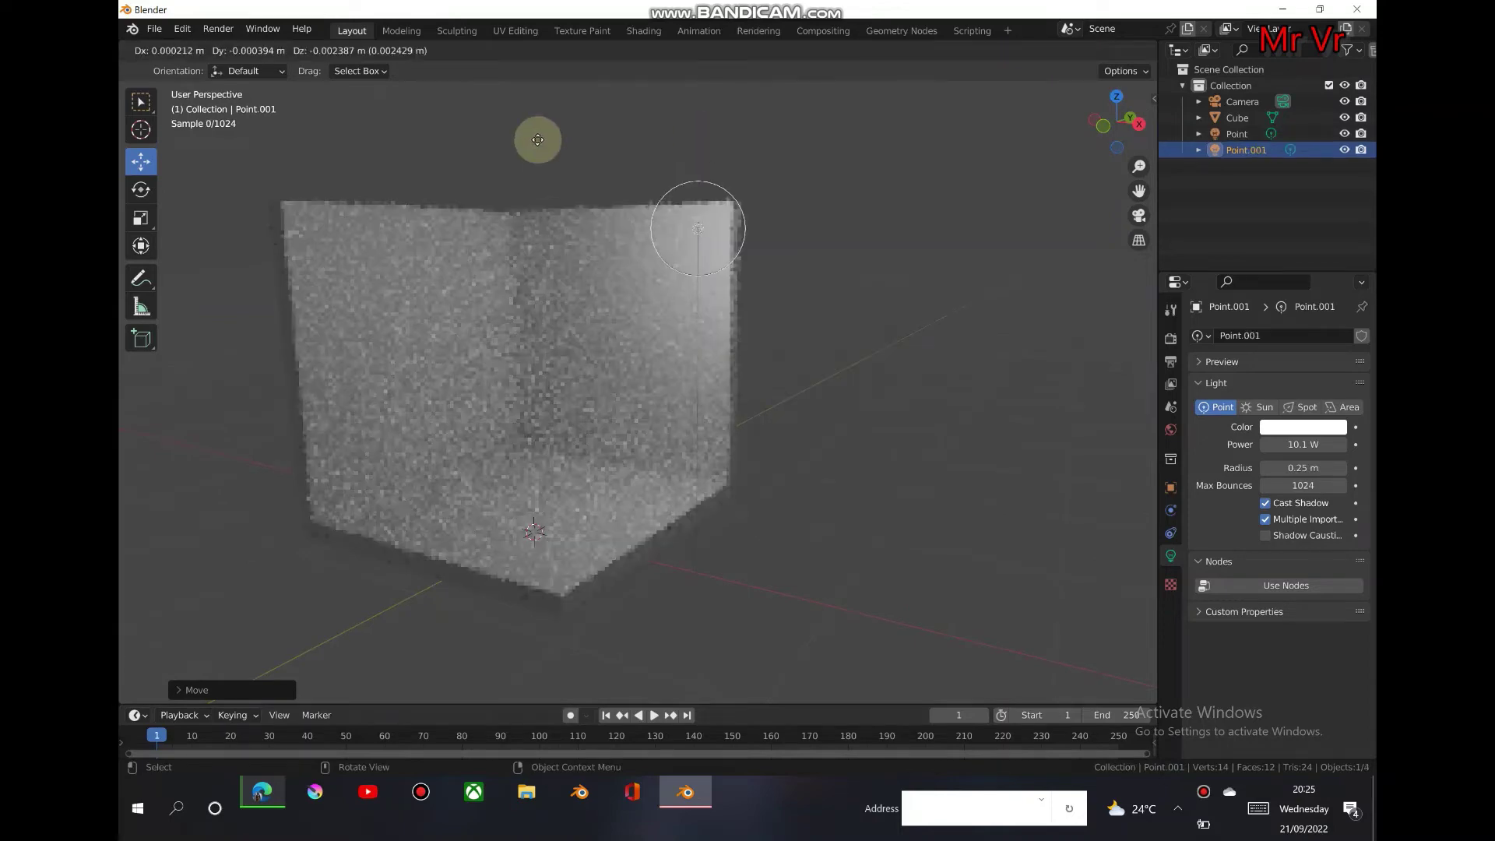
{"action": "left_click", "coordinate": [373, 126]}
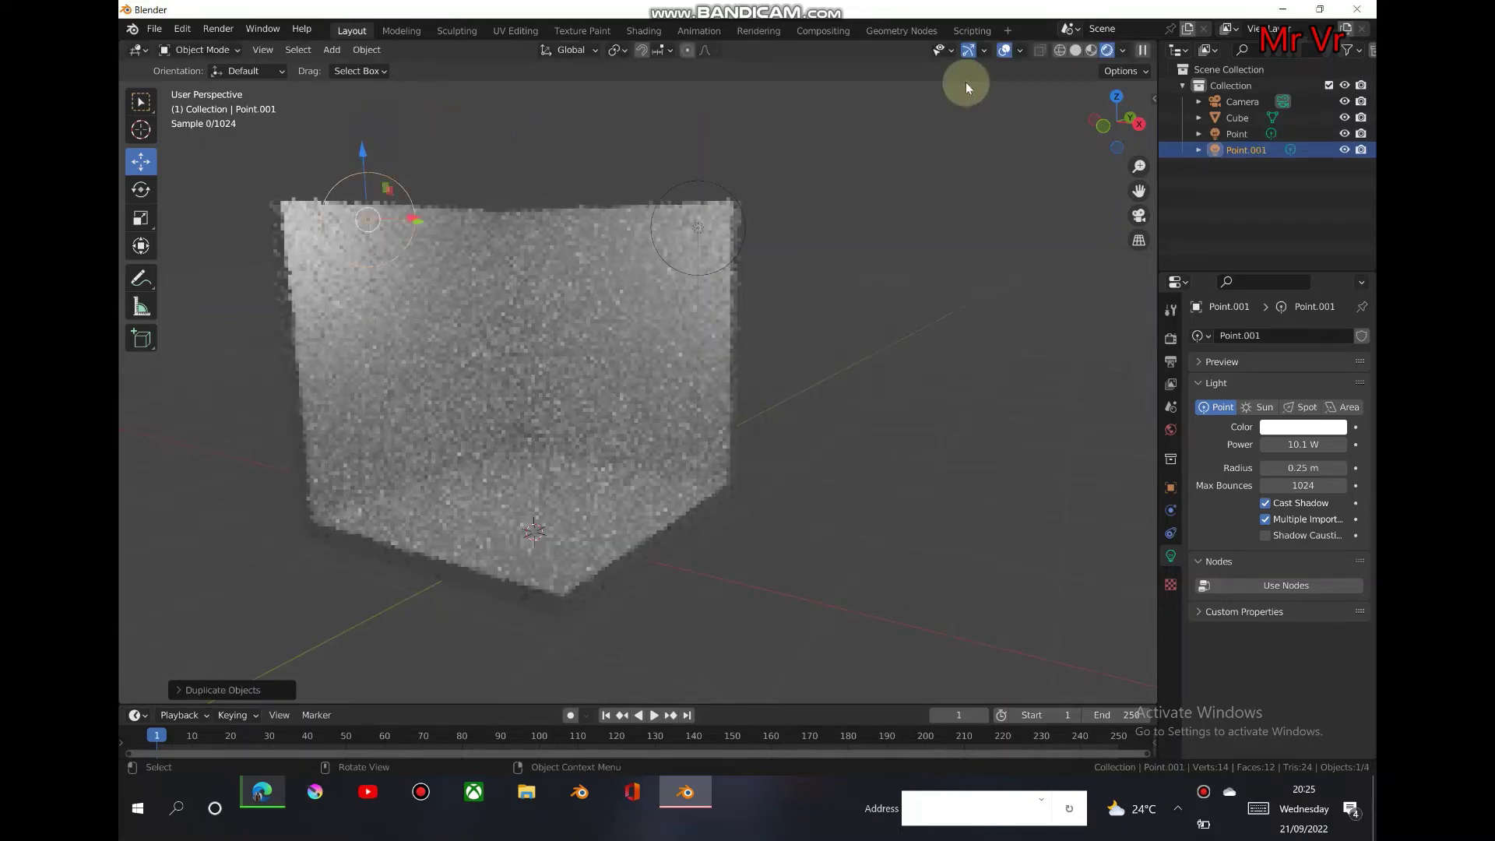
Set the duplicated point light's power to 20.9 W and the original point light's power to 0 W.
{"action": "left_click_drag", "start_coordinate": [1302, 444], "coordinate": [1345, 444]}
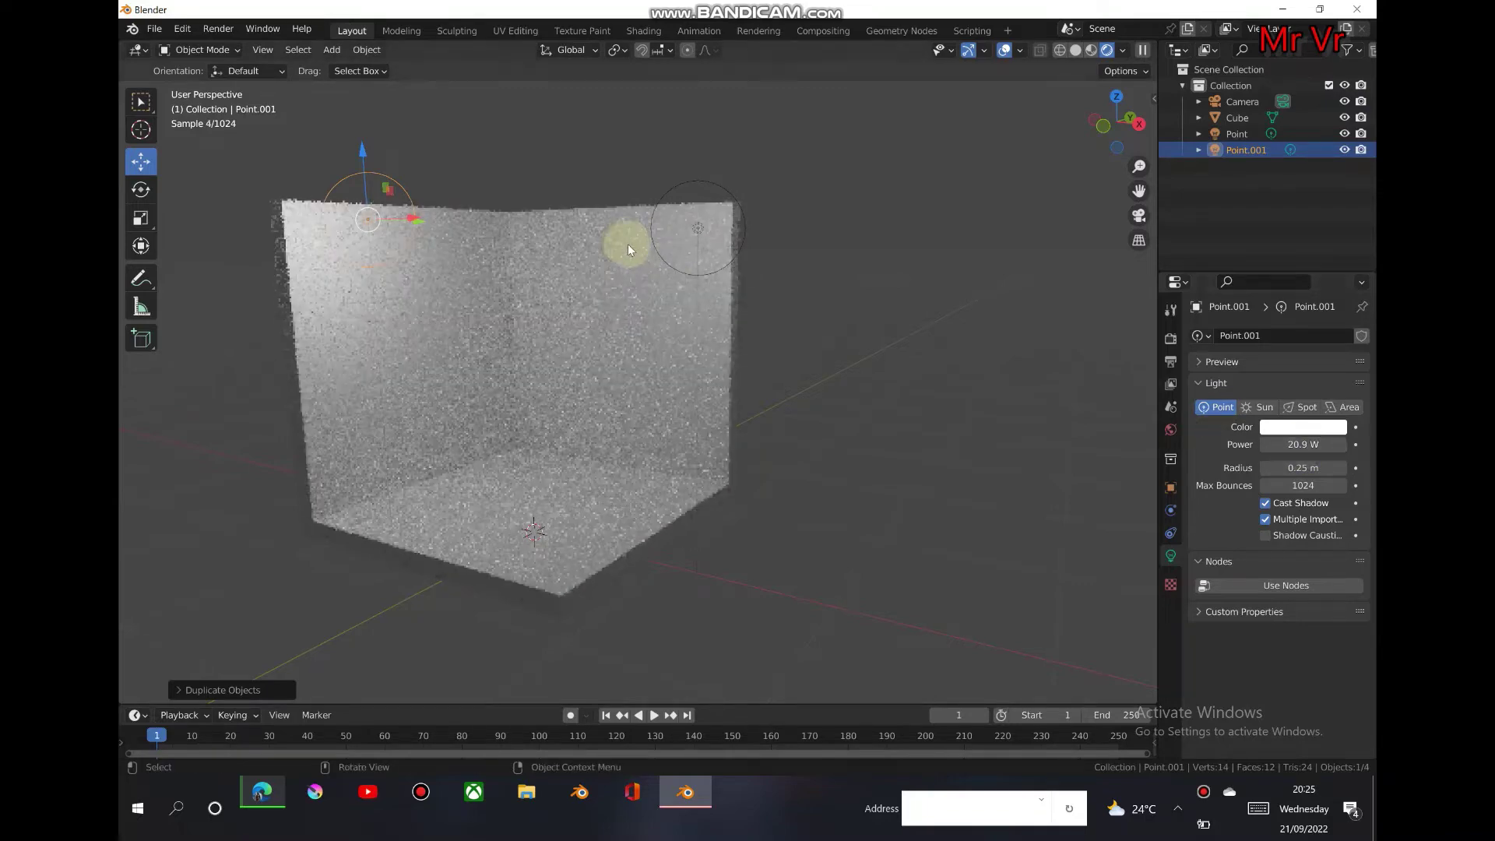
{"action": "left_click", "coordinate": [663, 263]}
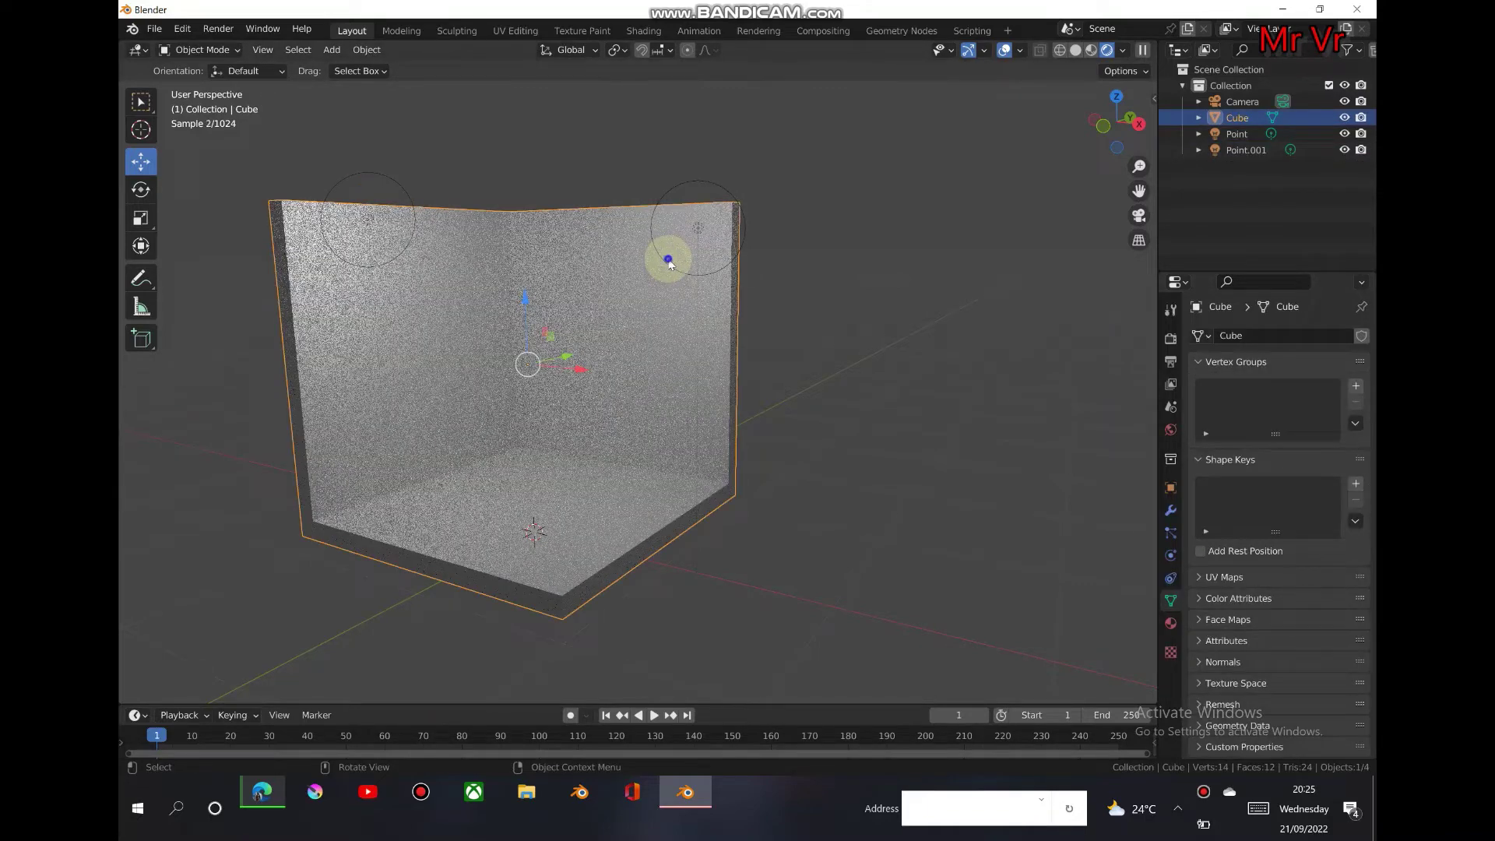
{"action": "left_click", "coordinate": [701, 232]}
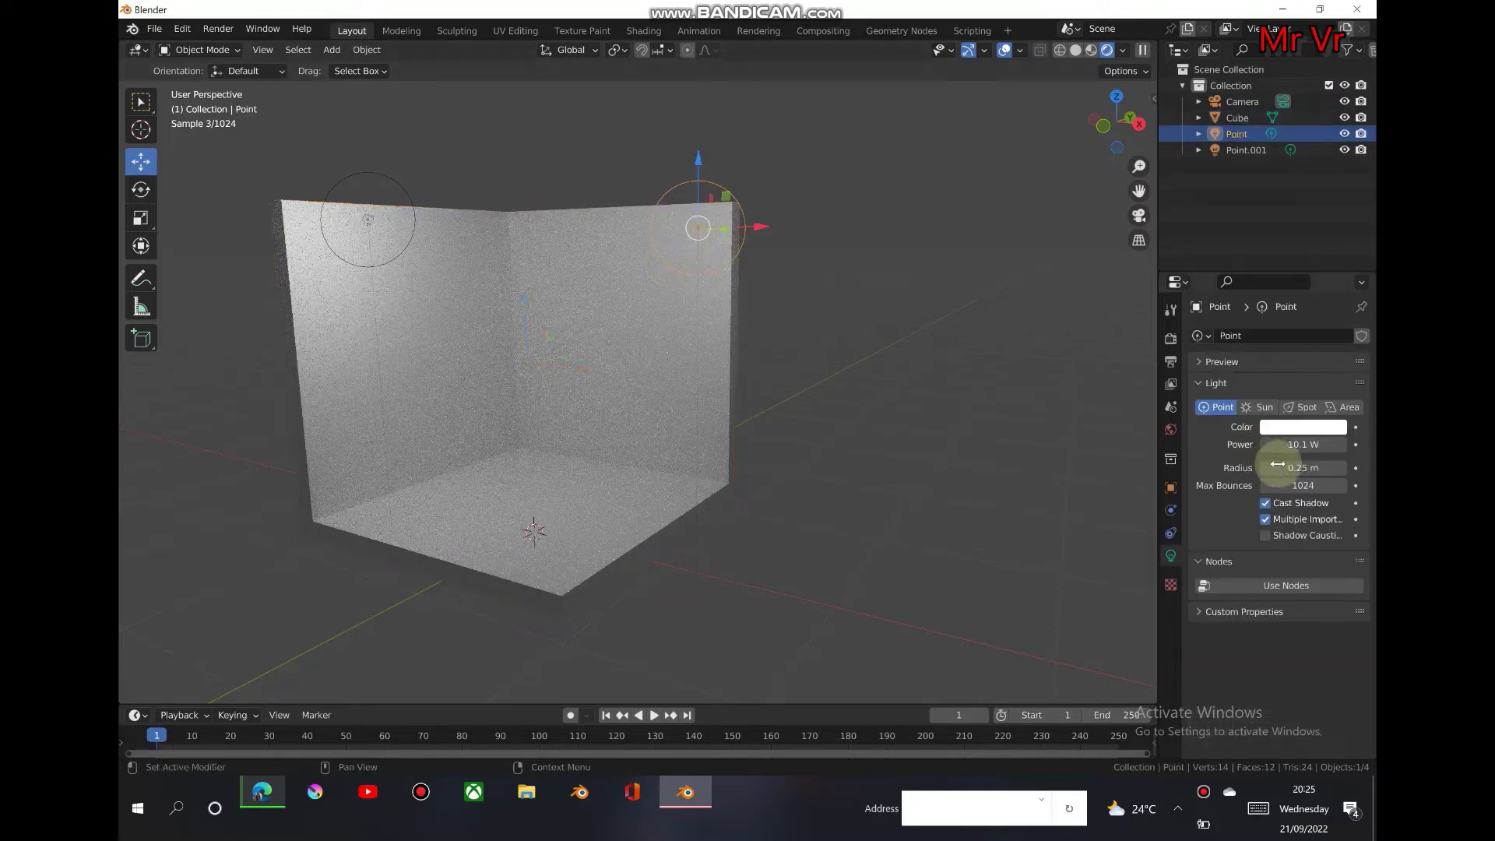
{"action": "left_click_drag", "start_coordinate": [1302, 443], "coordinate": [1269, 443]}
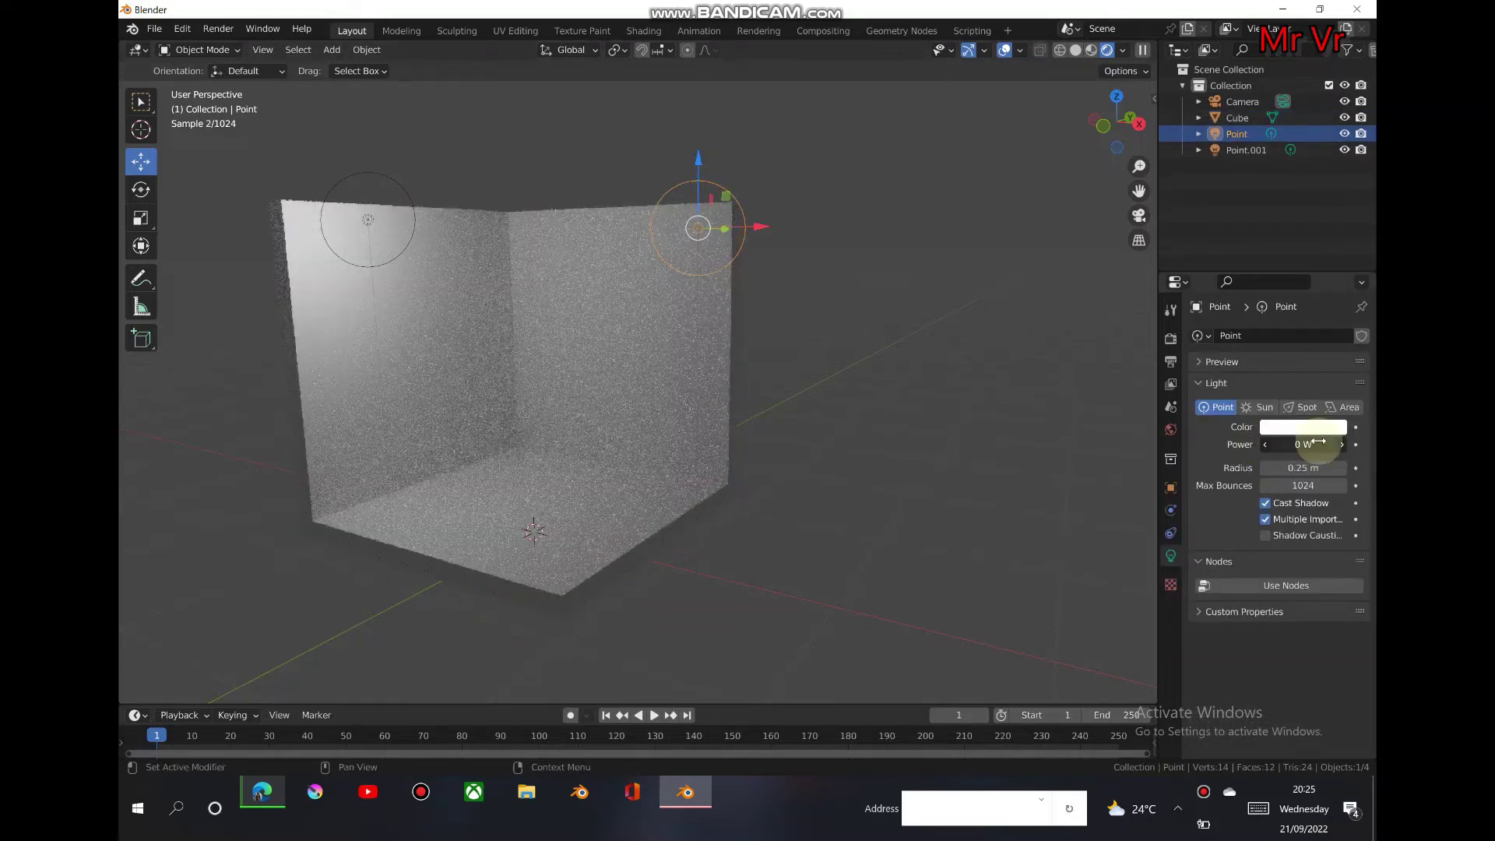
Move the duplicated point light inward toward the corner where the two walls meet.
{"action": "left_click", "coordinate": [362, 274]}
{"action": "left_click", "coordinate": [364, 268]}
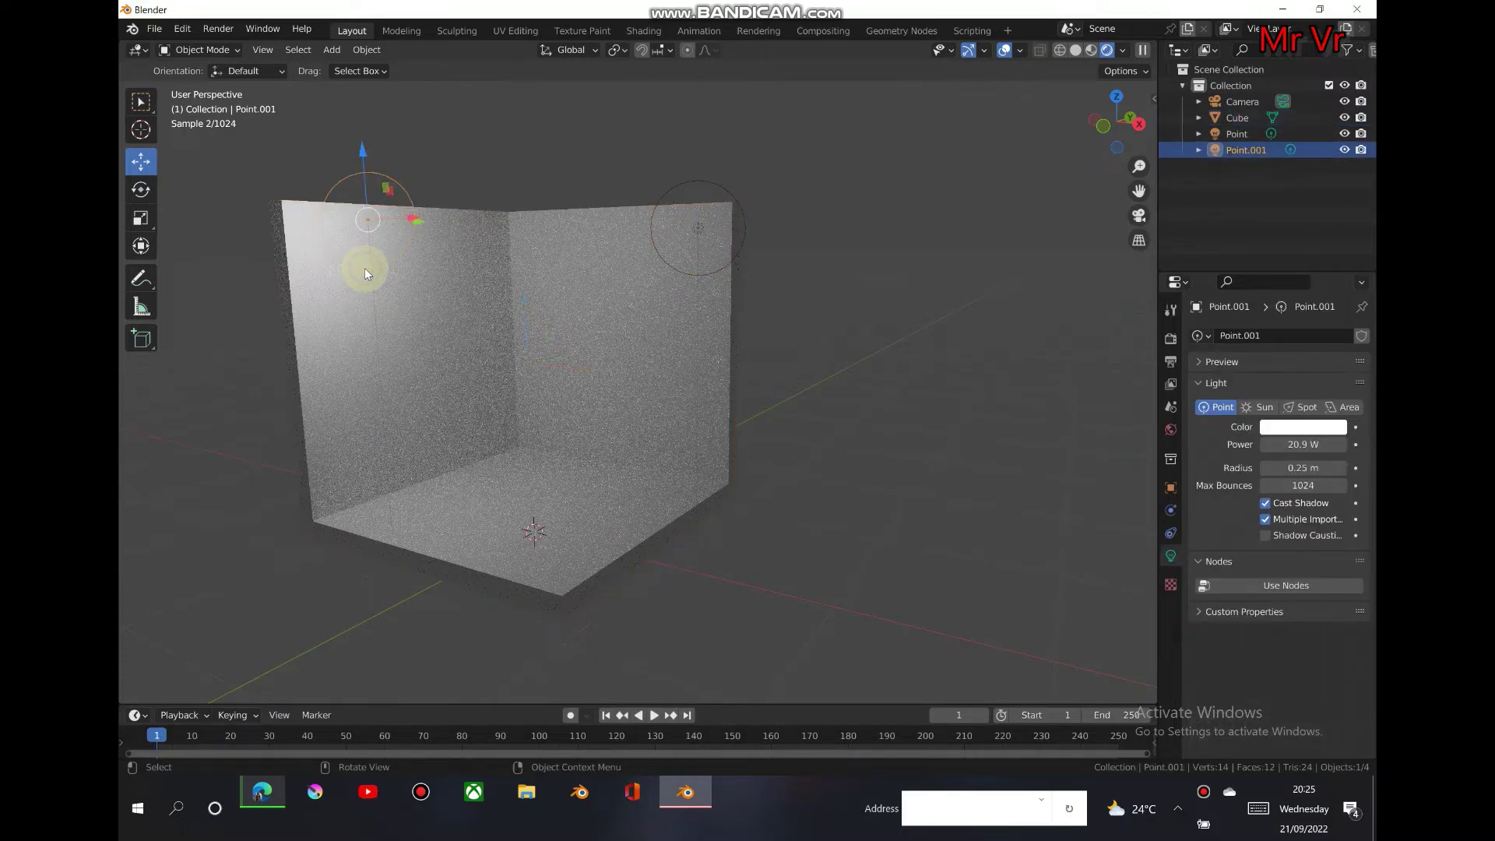
{"action": "left_click_drag", "start_coordinate": [414, 213], "coordinate": [483, 217]}
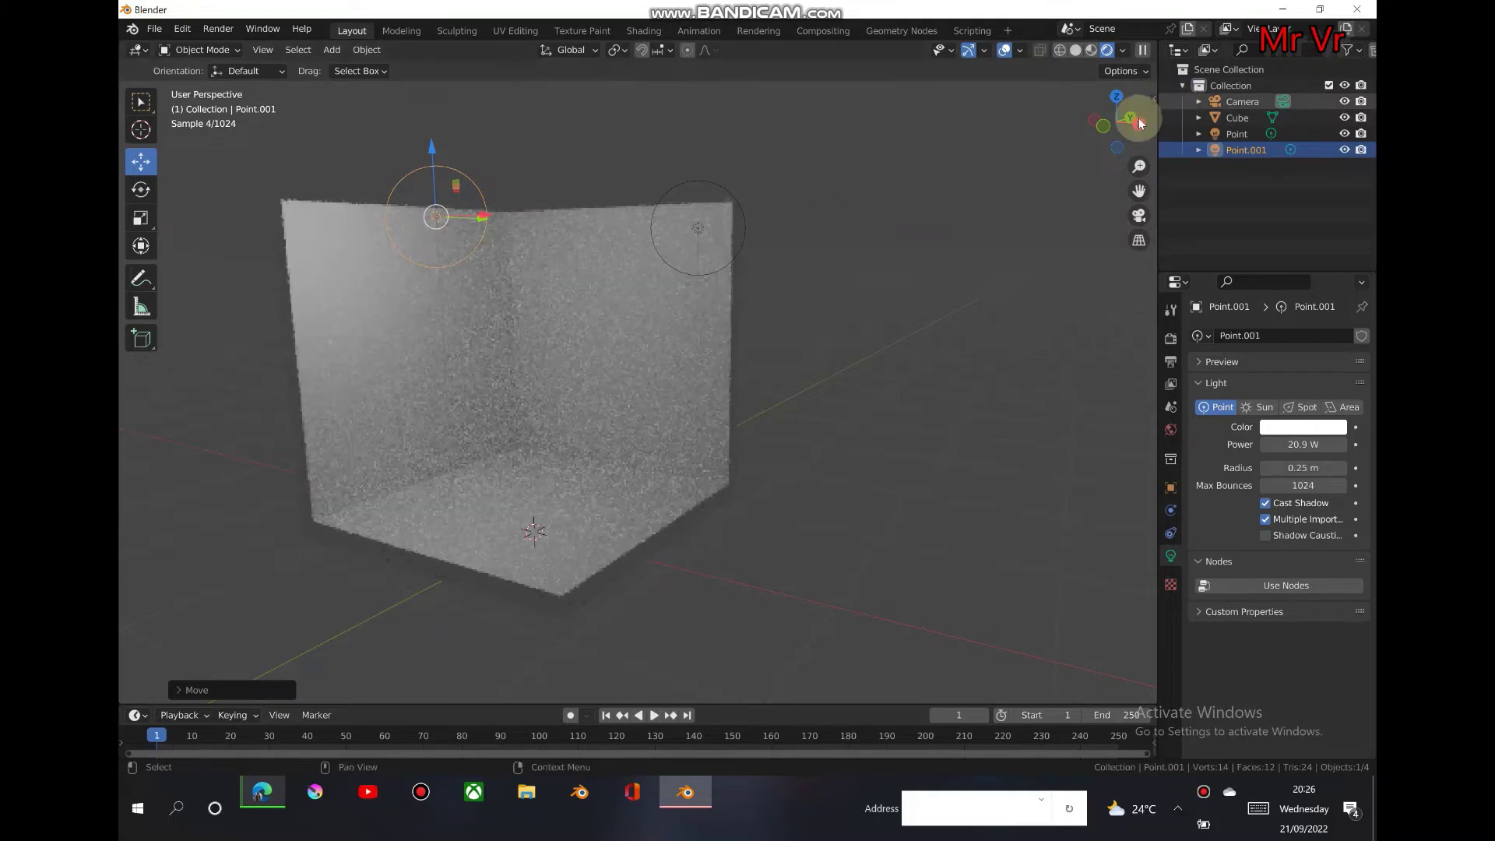
{"action": "mouse_move", "coordinate": [1113, 117]}
{"action": "left_mouse_down"}
{"action": "mouse_move", "coordinate": [1090, 119]}
{"action": "mouse_move", "coordinate": [1129, 114]}
{"action": "left_mouse_up"}
Switch the viewport to solid shading and delete both point lights.
{"action": "left_click", "coordinate": [1075, 50]}
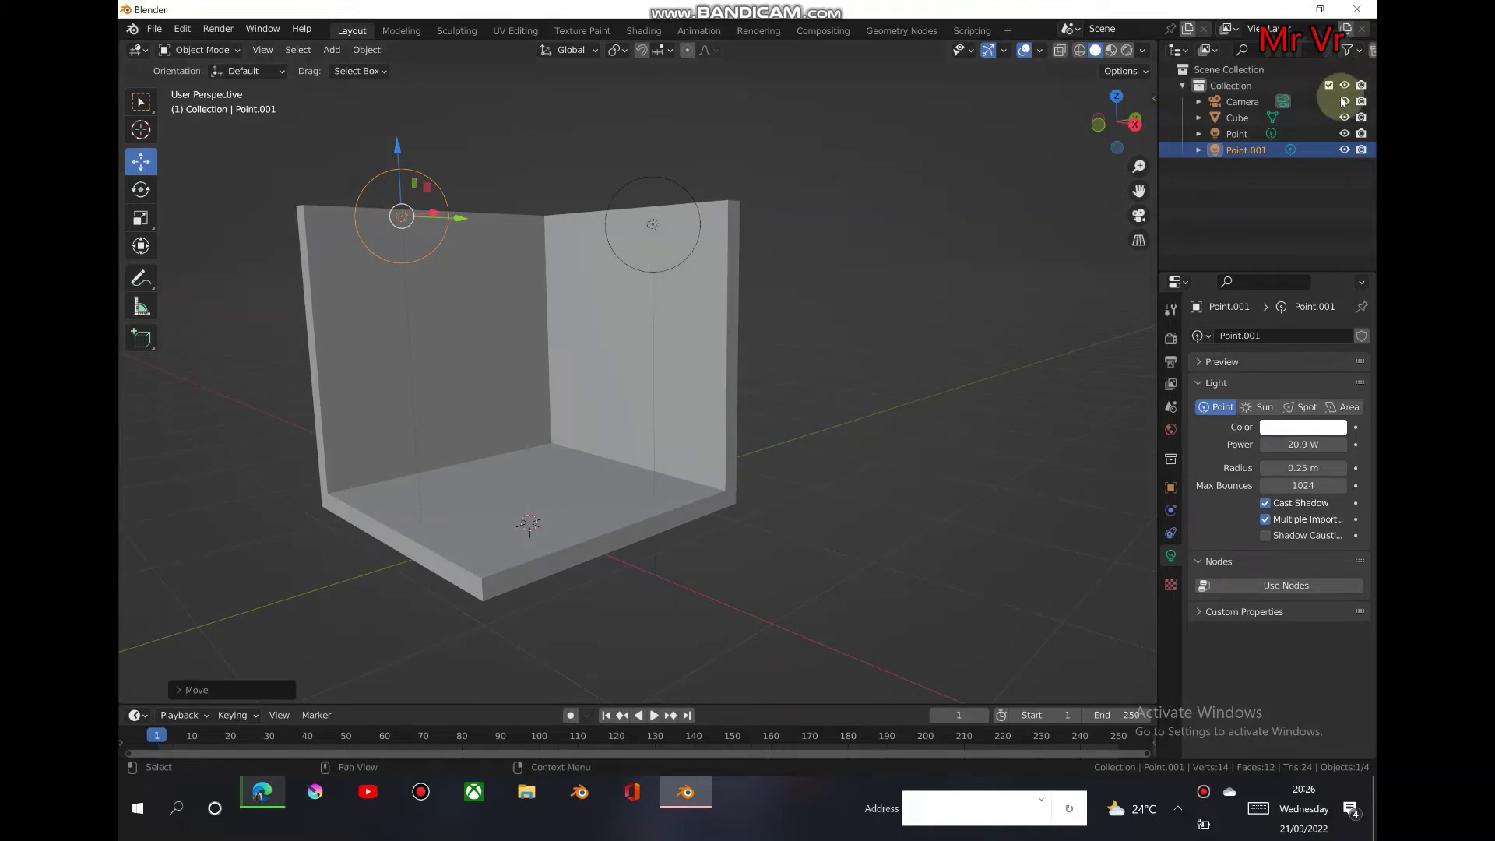
{"action": "right_click", "coordinate": [402, 233]}
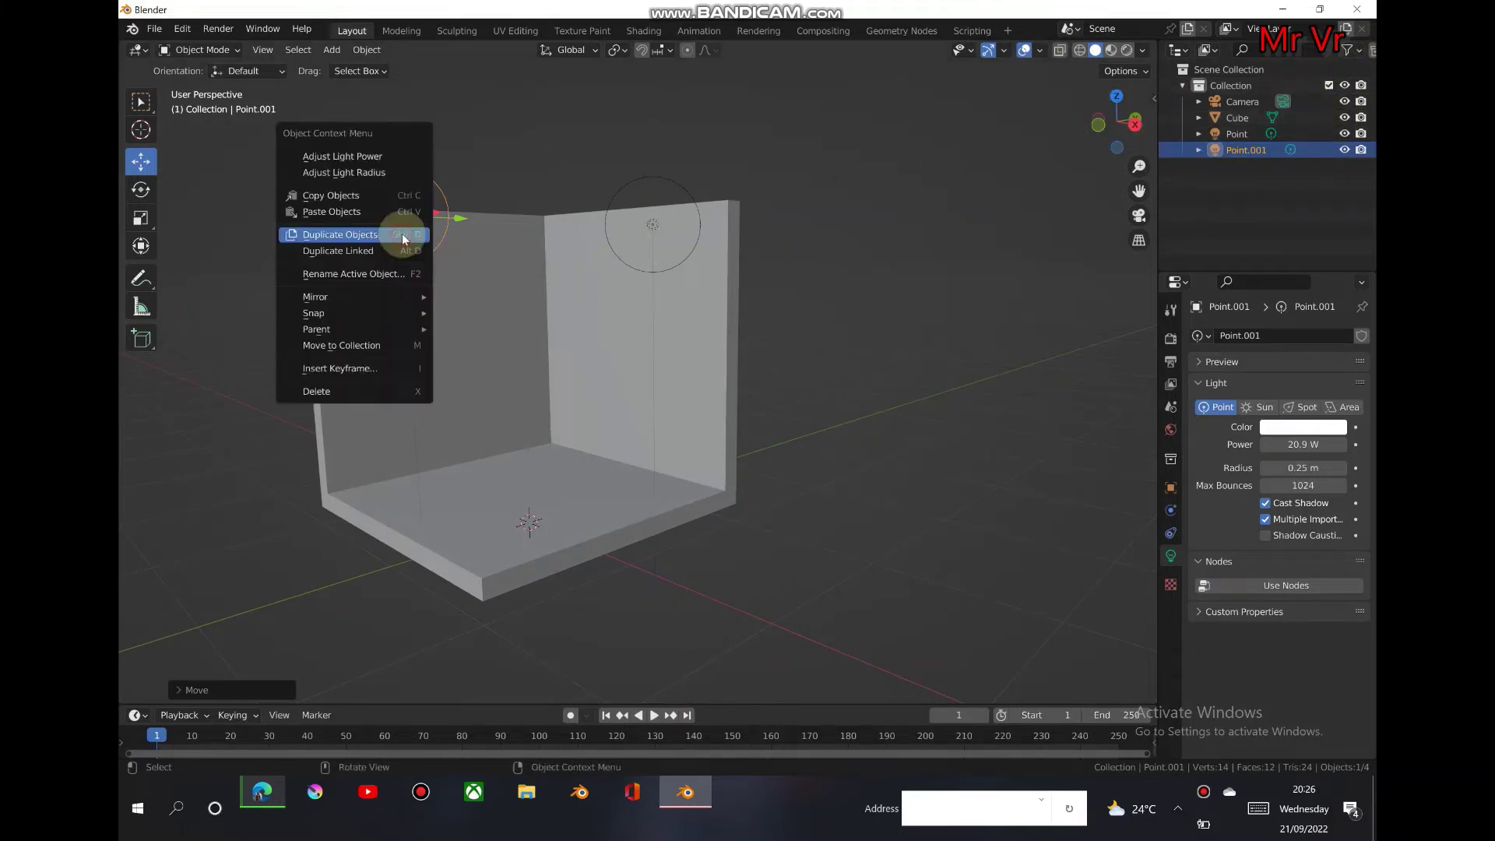
{"action": "left_click", "coordinate": [362, 389]}
{"action": "left_click", "coordinate": [678, 259]}
{"action": "right_click", "coordinate": [679, 259]}
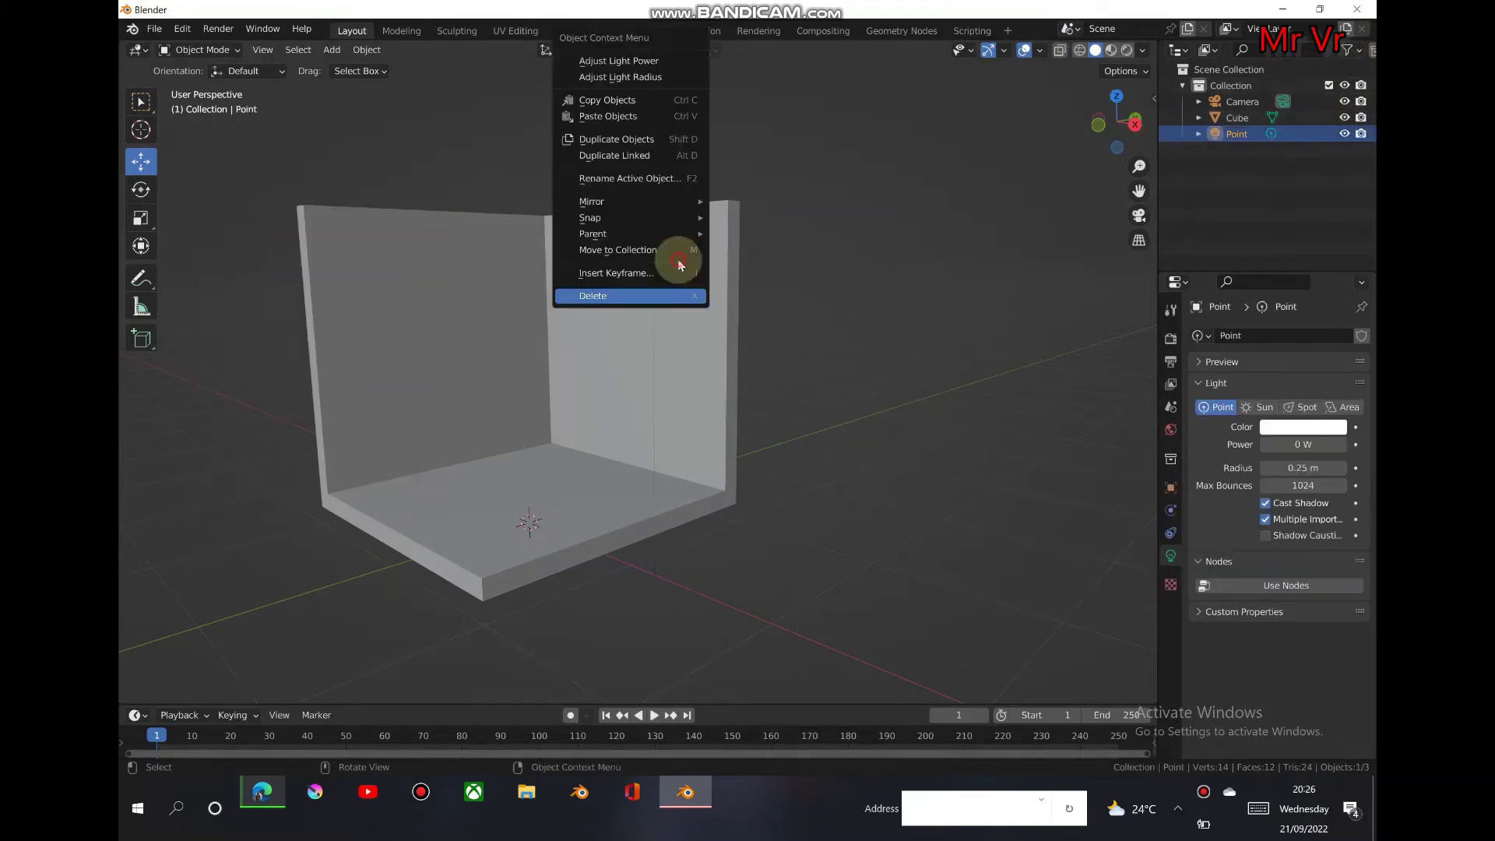
{"action": "left_click", "coordinate": [650, 295]}
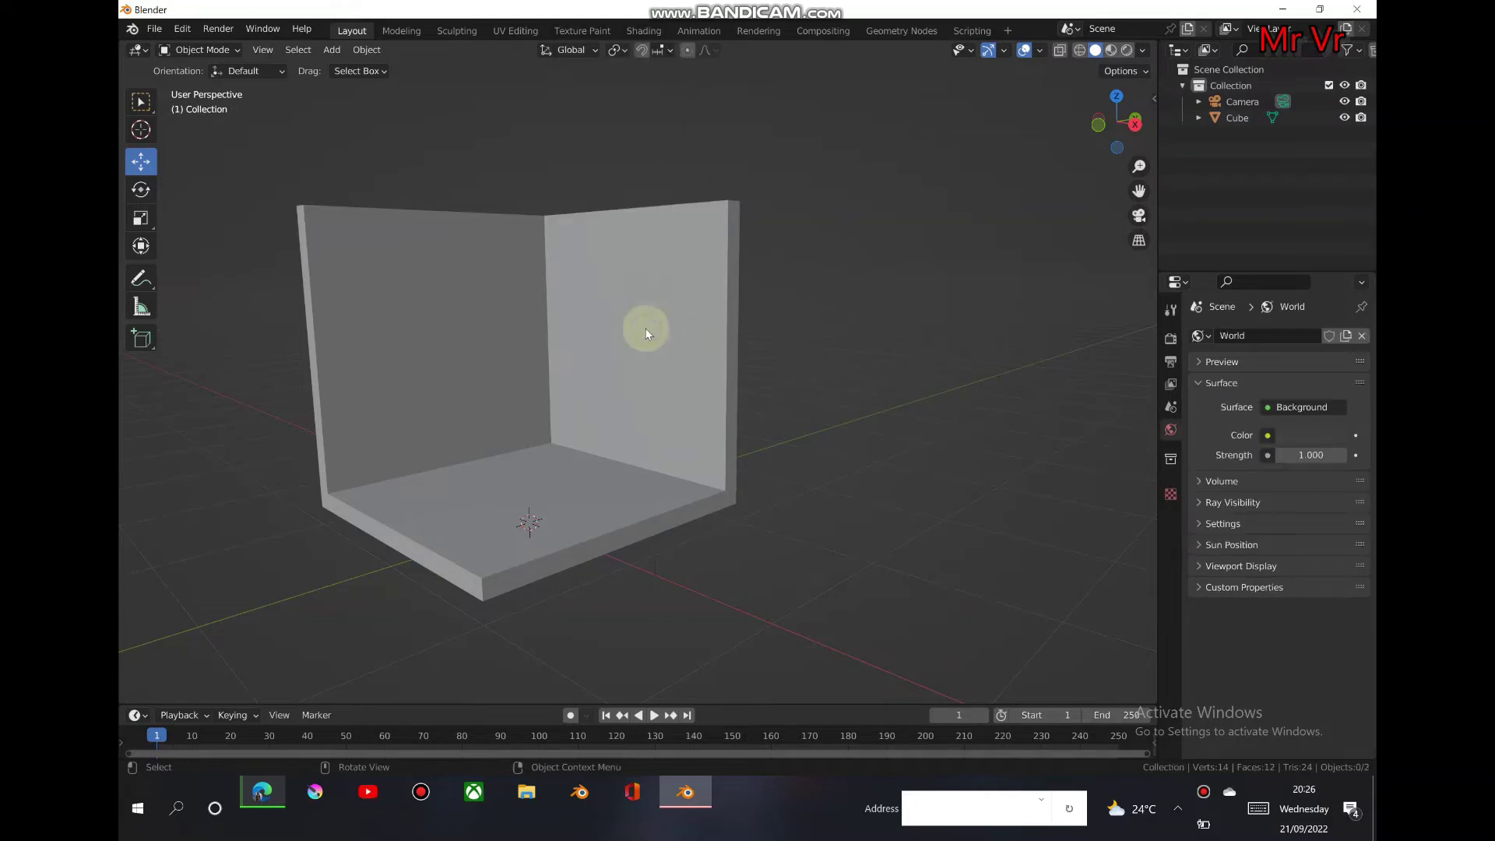
Switch to File Explorer, look through the blender textures folder in Pictures, and return to Blender.
{"action": "left_click", "coordinate": [514, 795]}
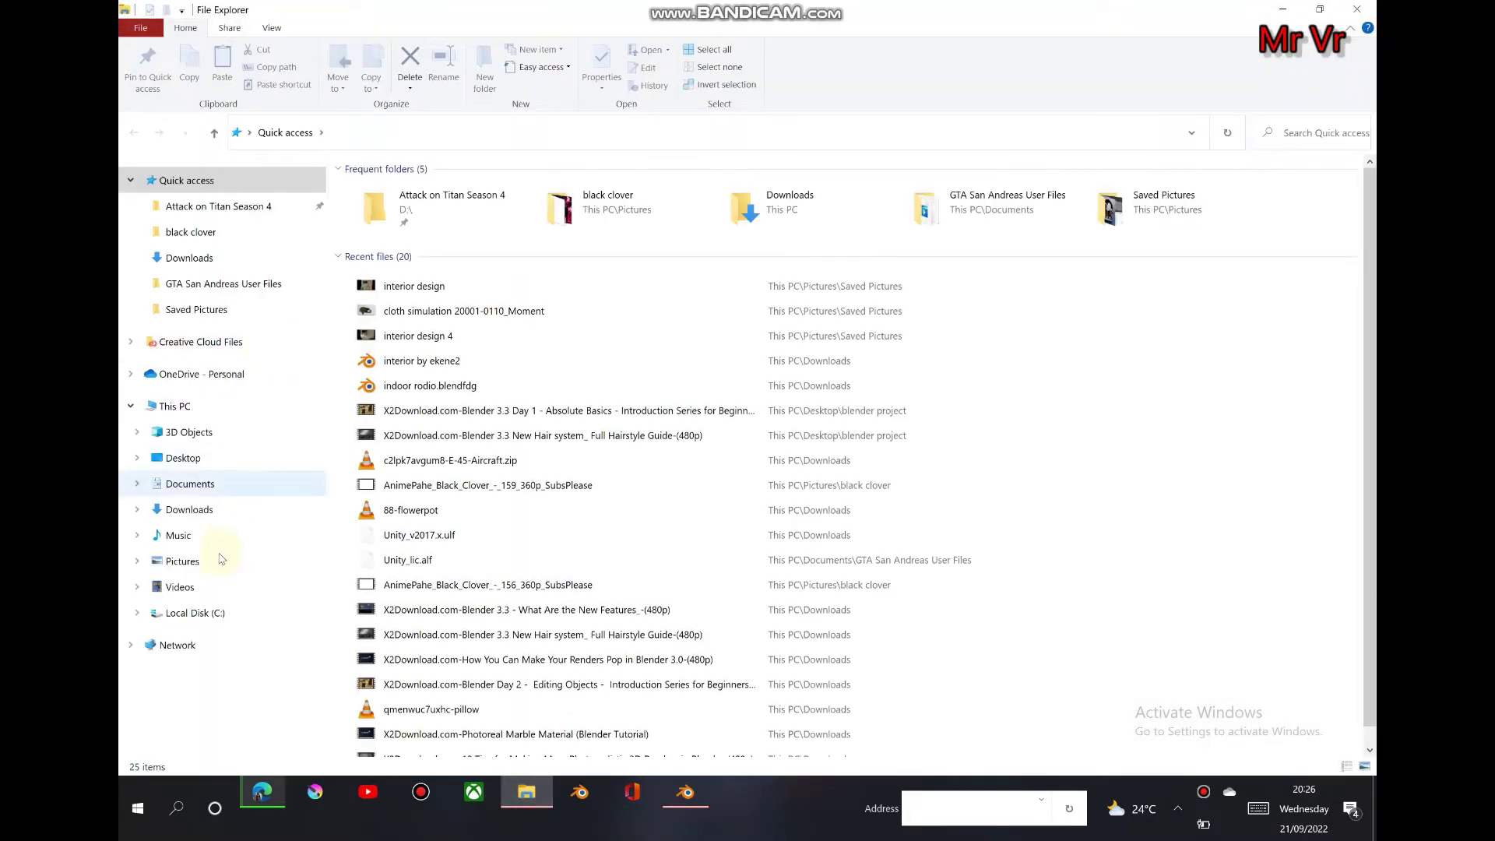
{"action": "left_click", "coordinate": [211, 561]}
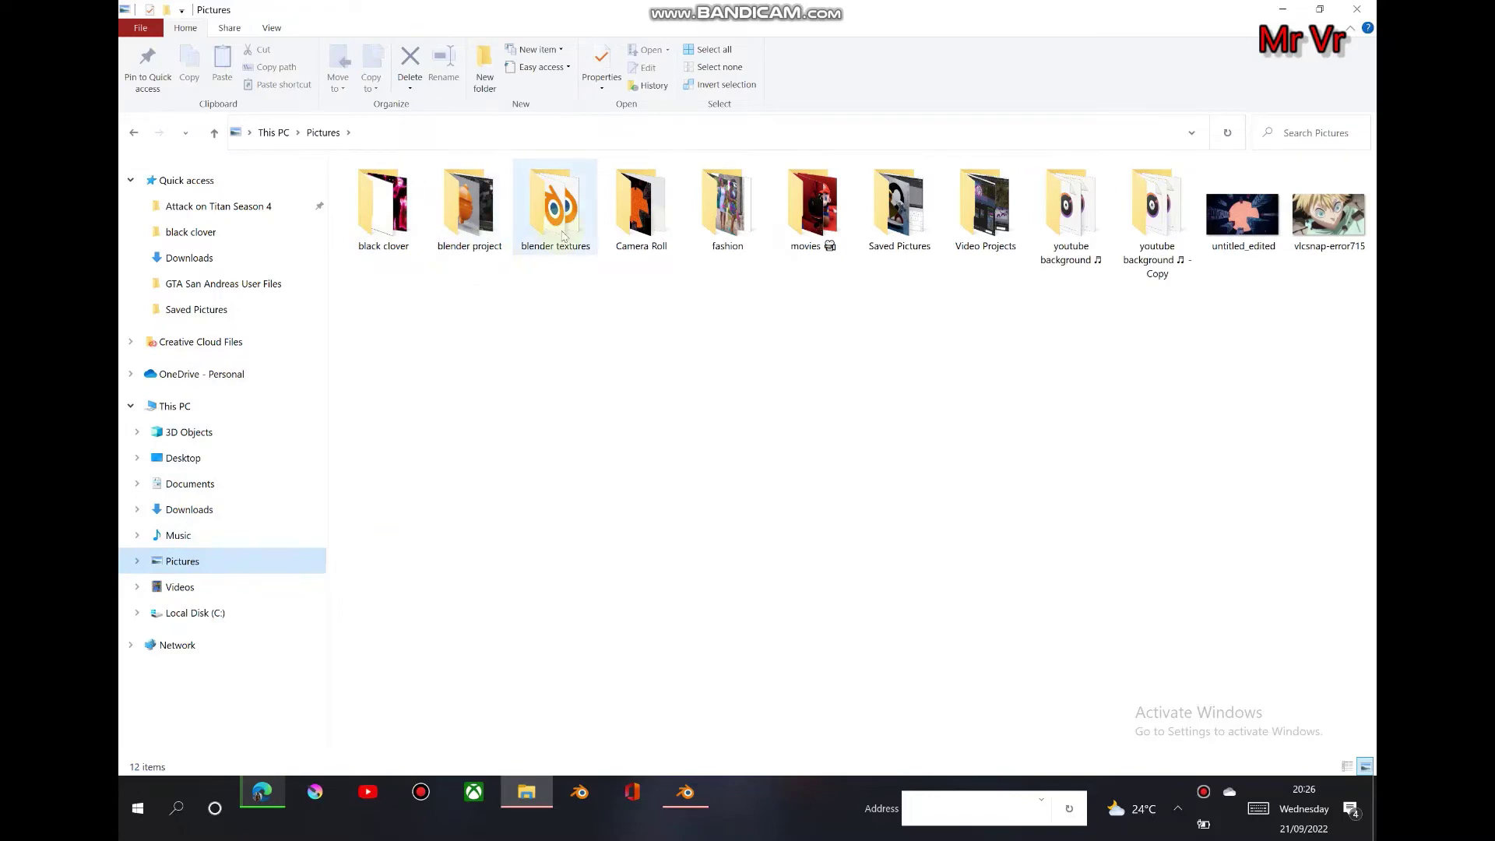
{"action": "double_click", "coordinate": [557, 206]}
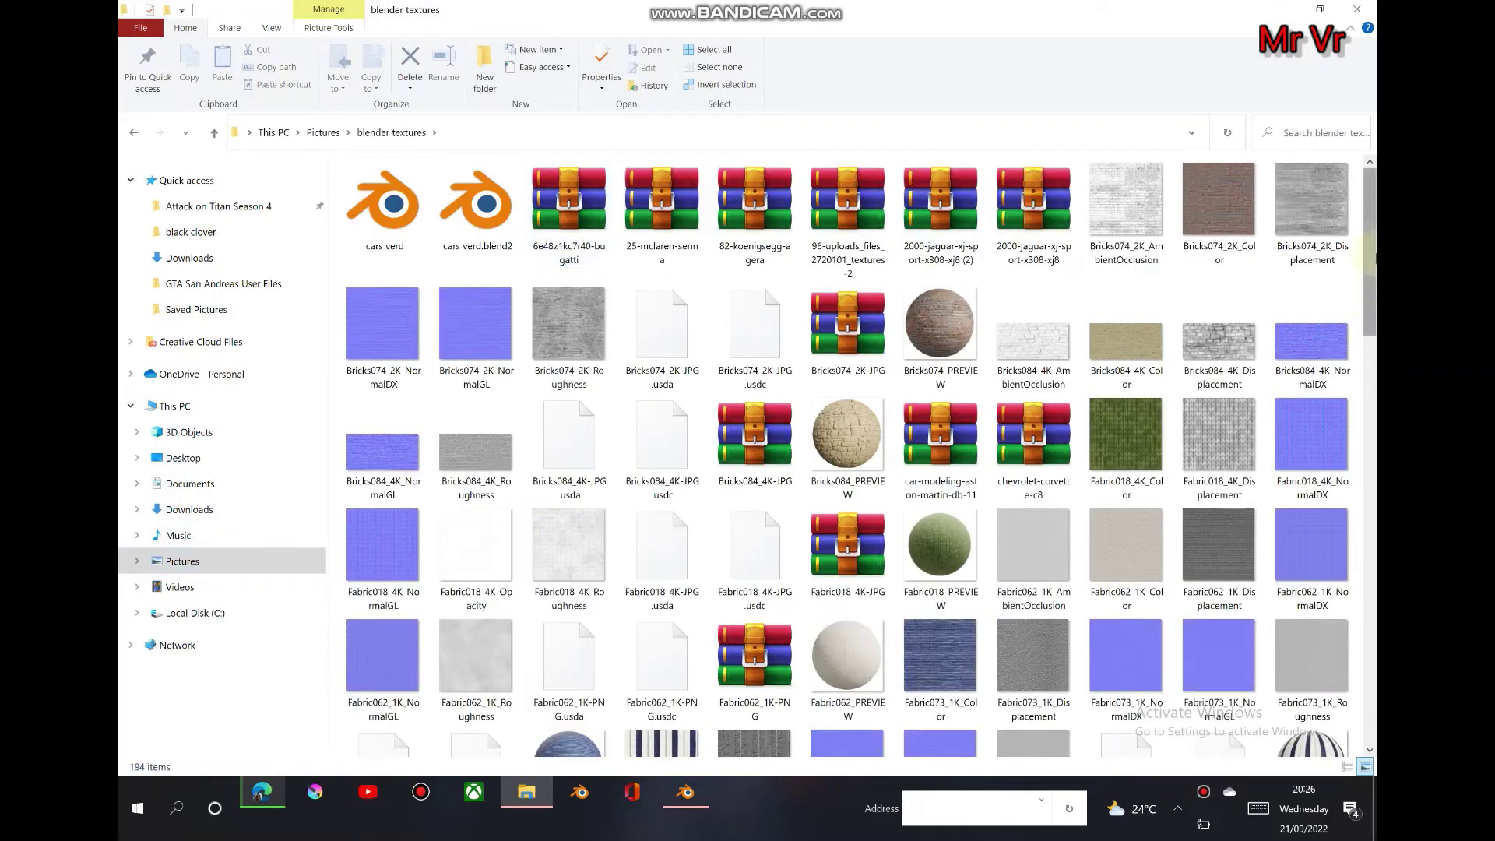
{"action": "left_click_drag", "start_coordinate": [1372, 253], "coordinate": [1372, 671]}
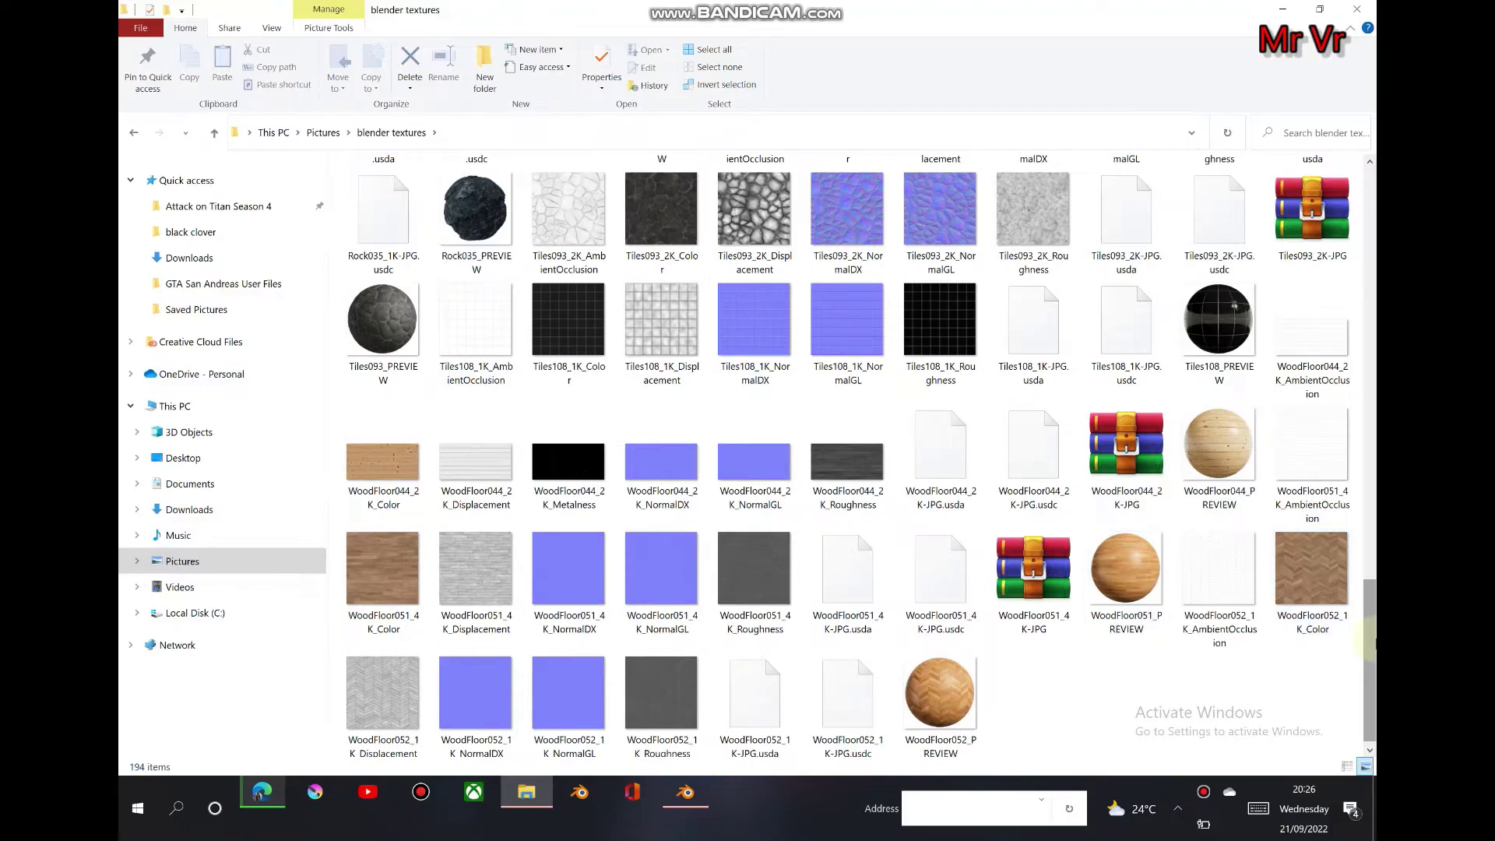
{"action": "left_click_drag", "start_coordinate": [1373, 640], "coordinate": [1374, 244]}
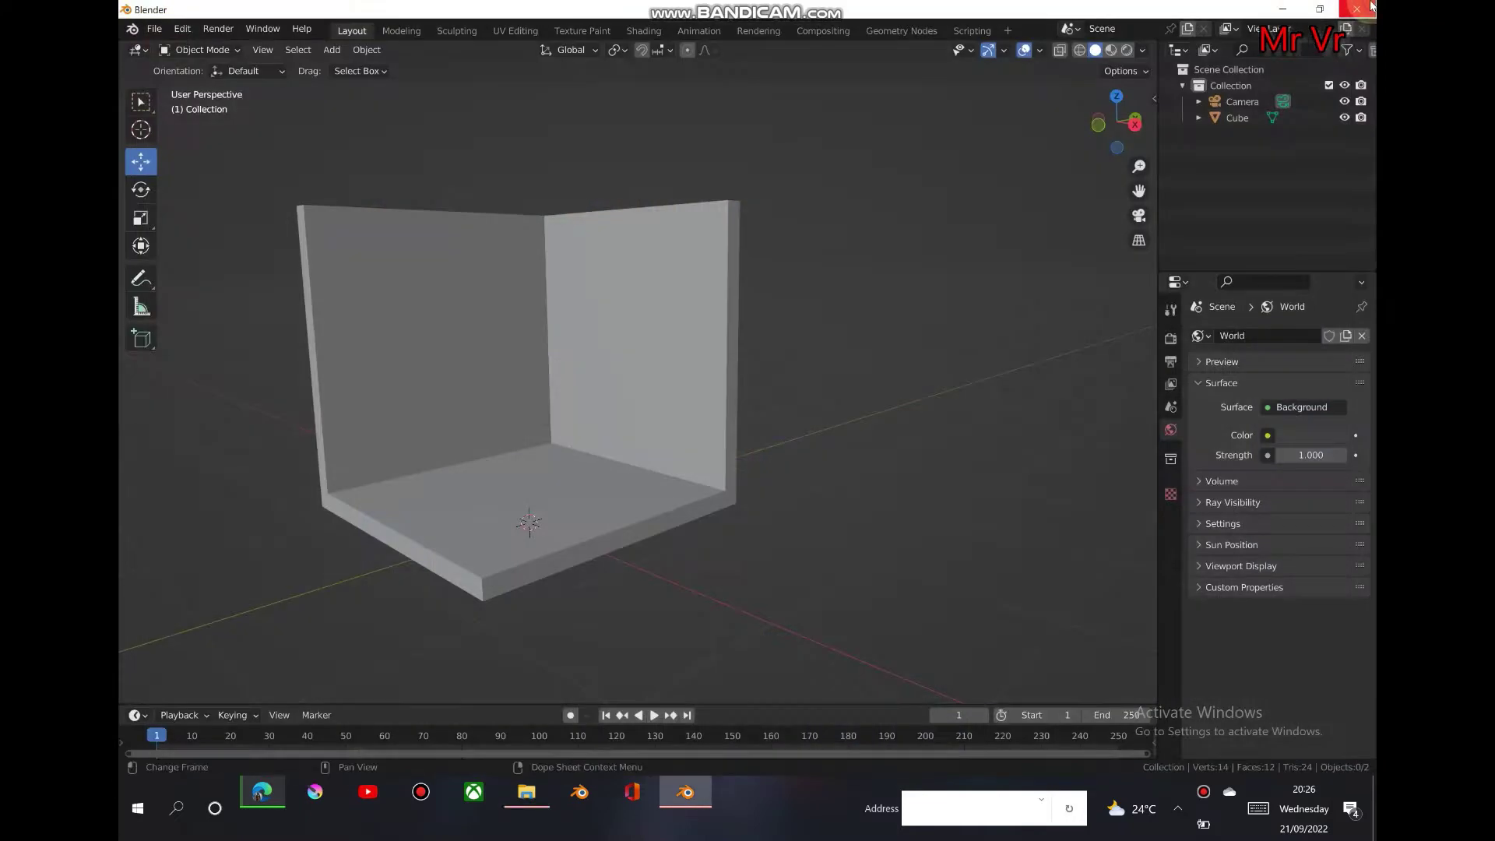
{"action": "key", "text": "alt+Tab"}
Set the base color of the room mesh's material to red.
{"action": "left_click_drag", "start_coordinate": [1105, 137], "coordinate": [1090, 143]}
{"action": "left_click", "coordinate": [481, 332]}
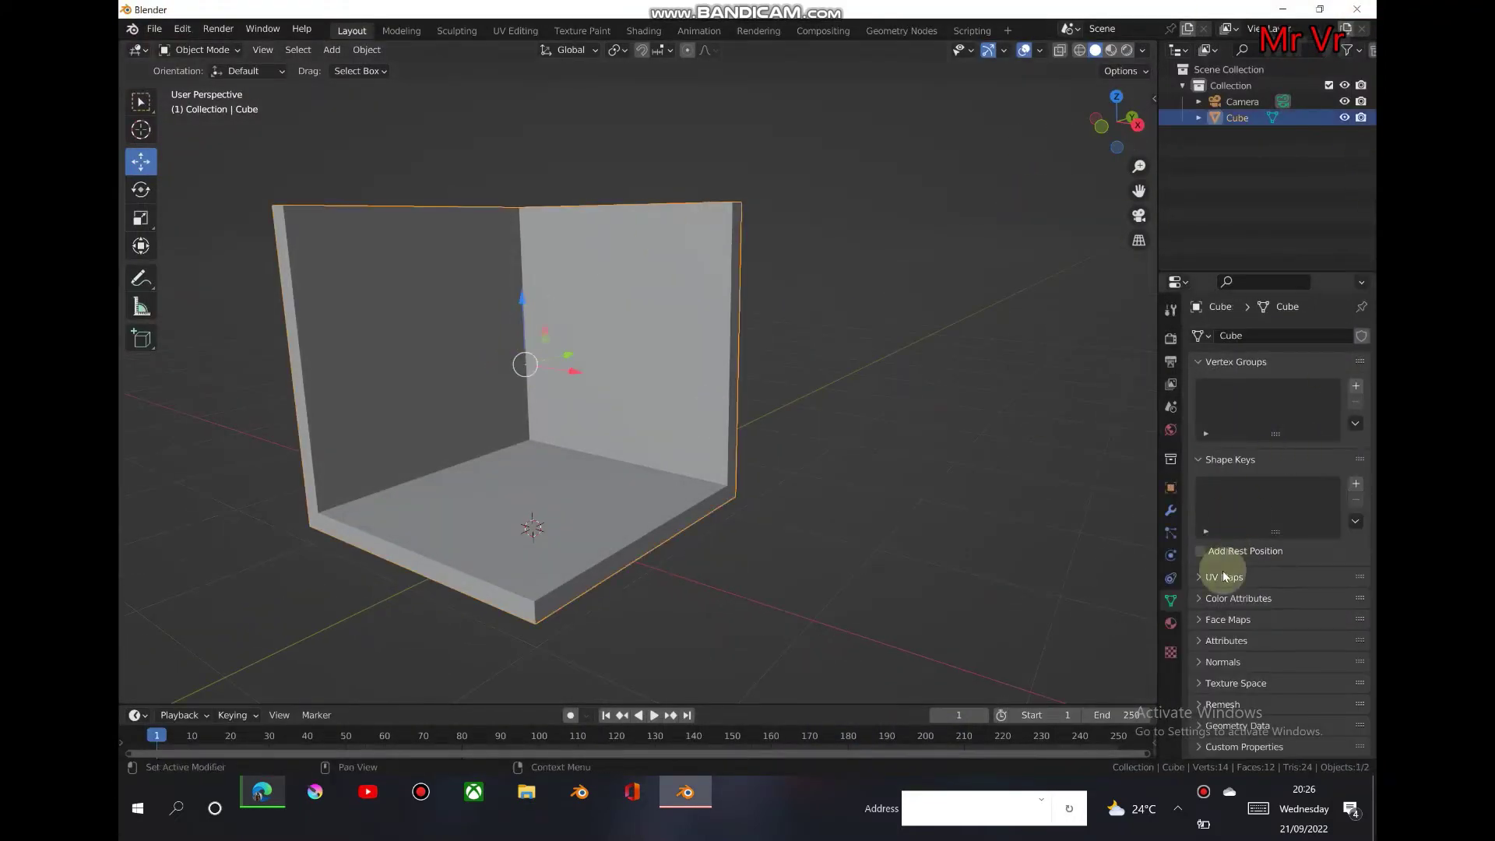
{"action": "left_click", "coordinate": [1170, 623]}
{"action": "scroll", "coordinate": [1363, 381], "scroll_direction": "down", "scroll_amount": 3}
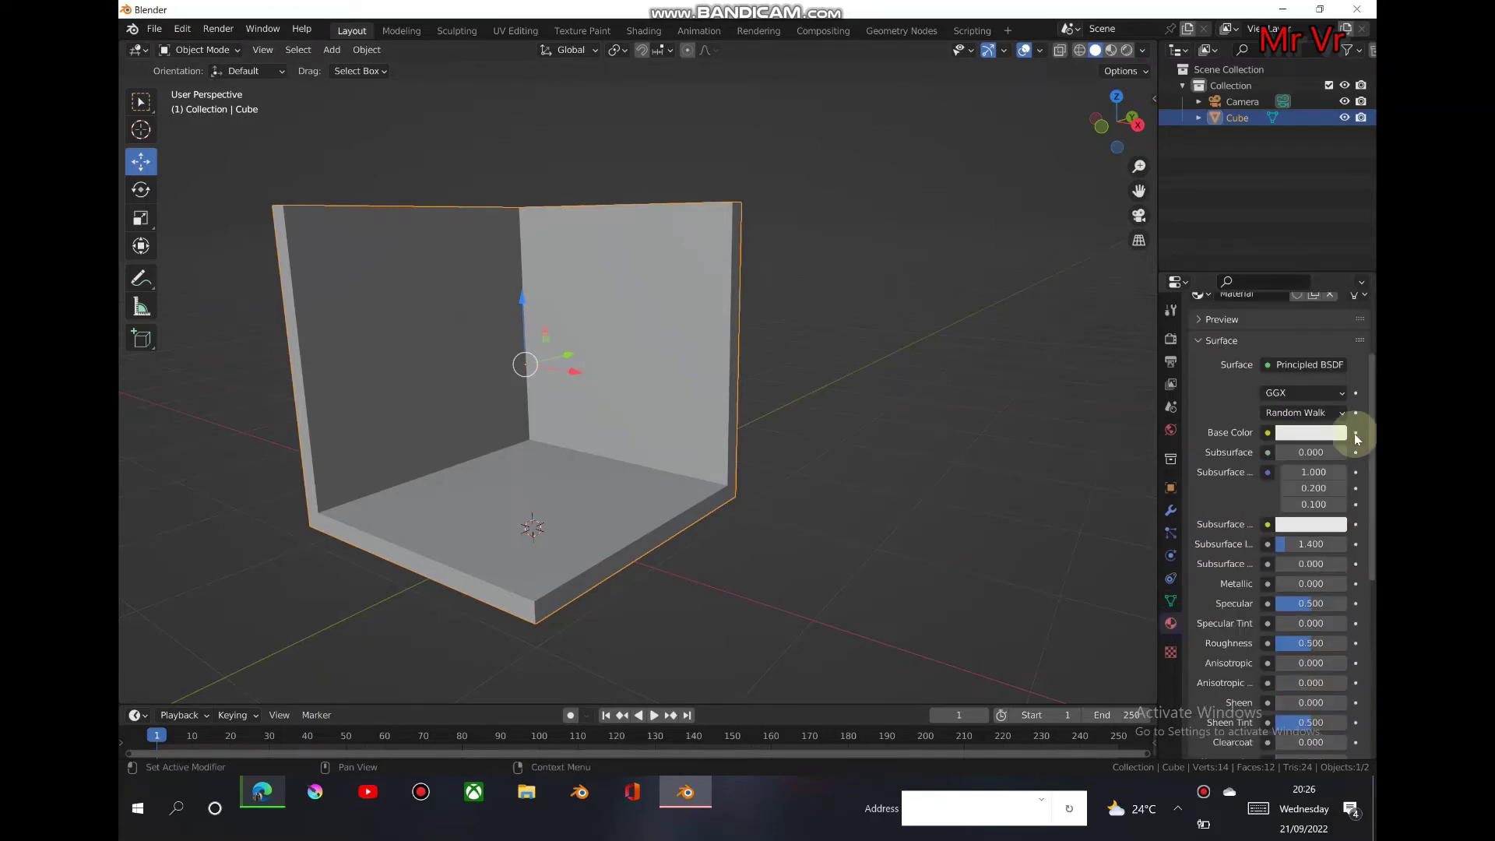
{"action": "left_click", "coordinate": [1314, 433]}
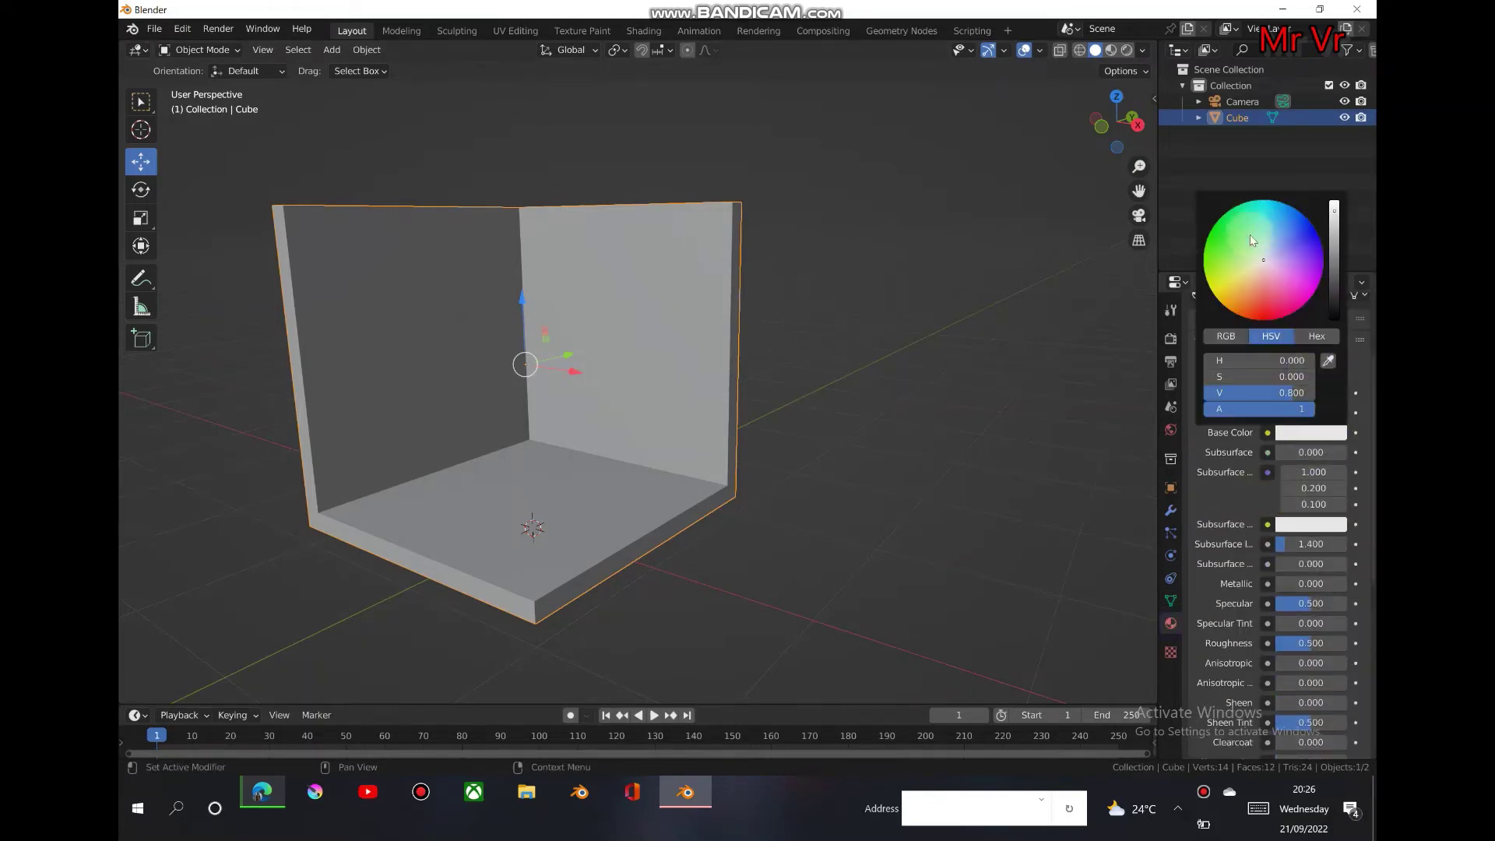
{"action": "left_click_drag", "start_coordinate": [1267, 257], "coordinate": [1267, 319]}
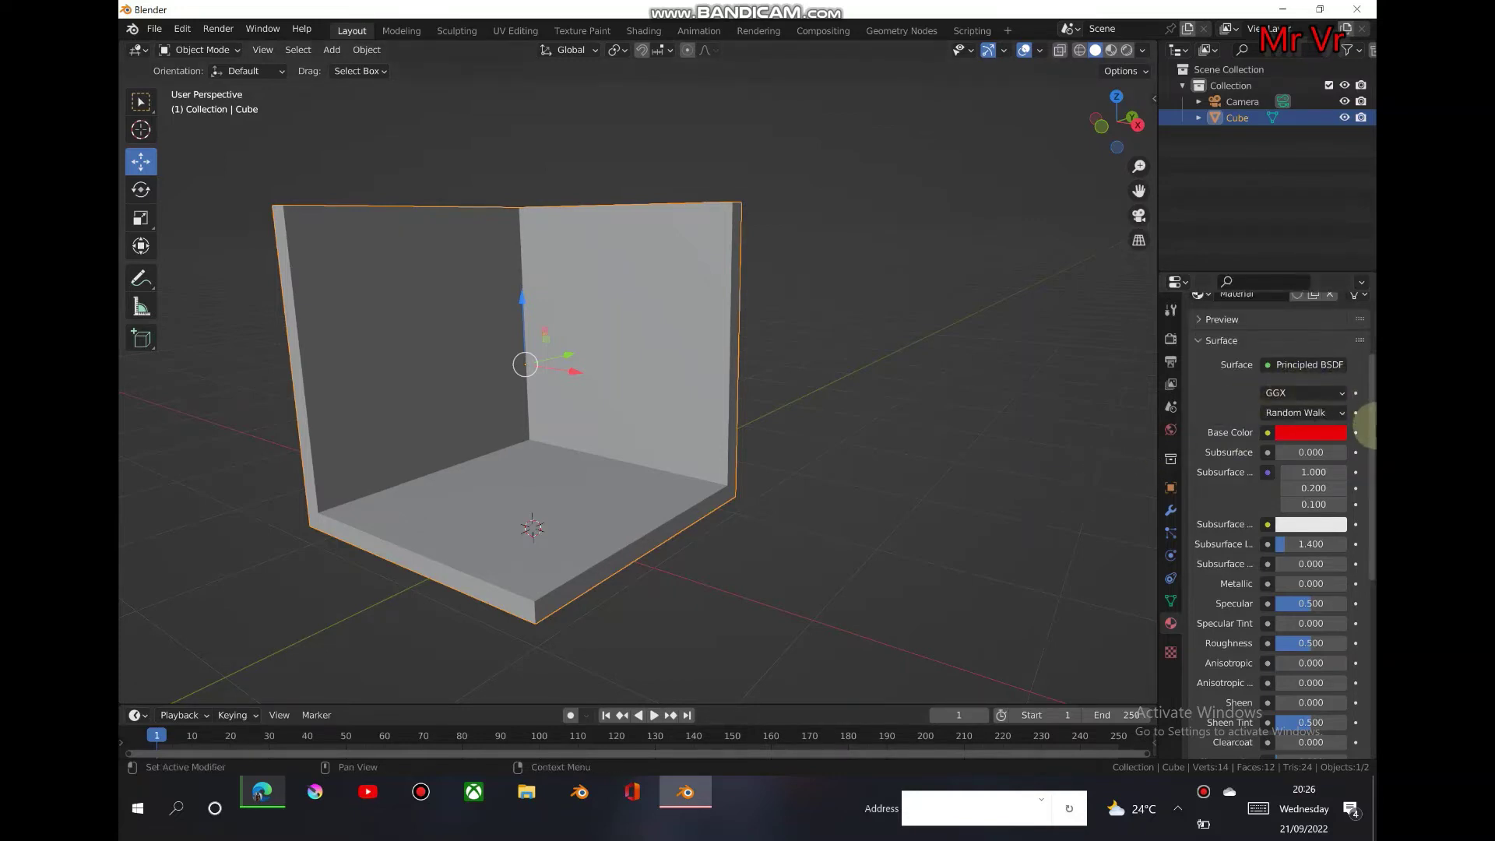
Set the room material's metallic value to 0.032 and its roughness to 0.462.
{"action": "scroll", "coordinate": [1371, 487], "scroll_direction": "down", "scroll_amount": 3}
{"action": "scroll", "coordinate": [1371, 486], "scroll_direction": "down", "scroll_amount": 1}
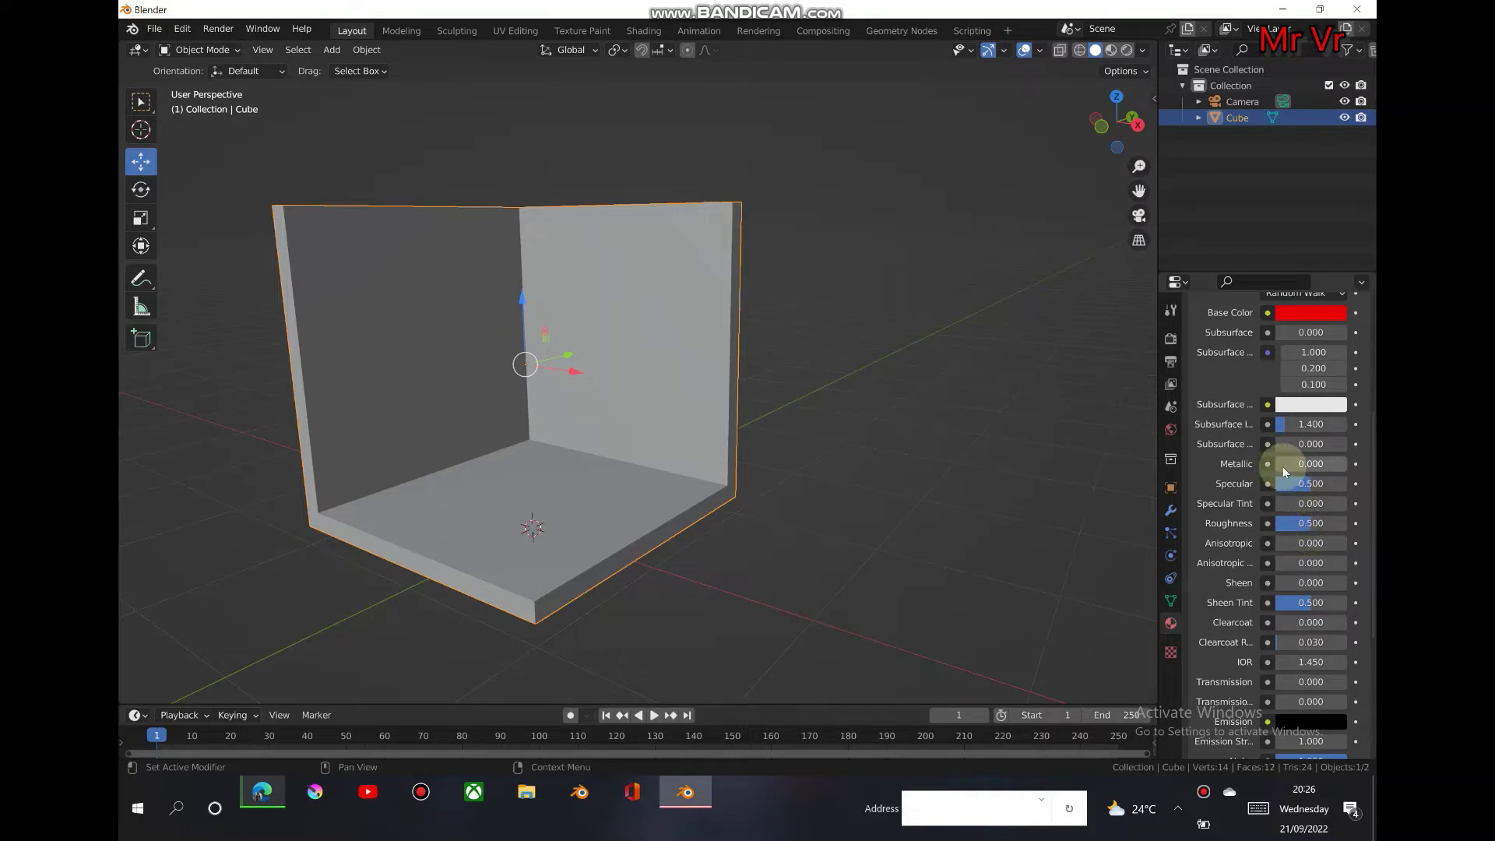
{"action": "mouse_move", "coordinate": [1310, 463]}
{"action": "left_mouse_down"}
{"action": "mouse_move", "coordinate": [1295, 524]}
{"action": "mouse_move", "coordinate": [1311, 449]}
{"action": "left_mouse_up"}
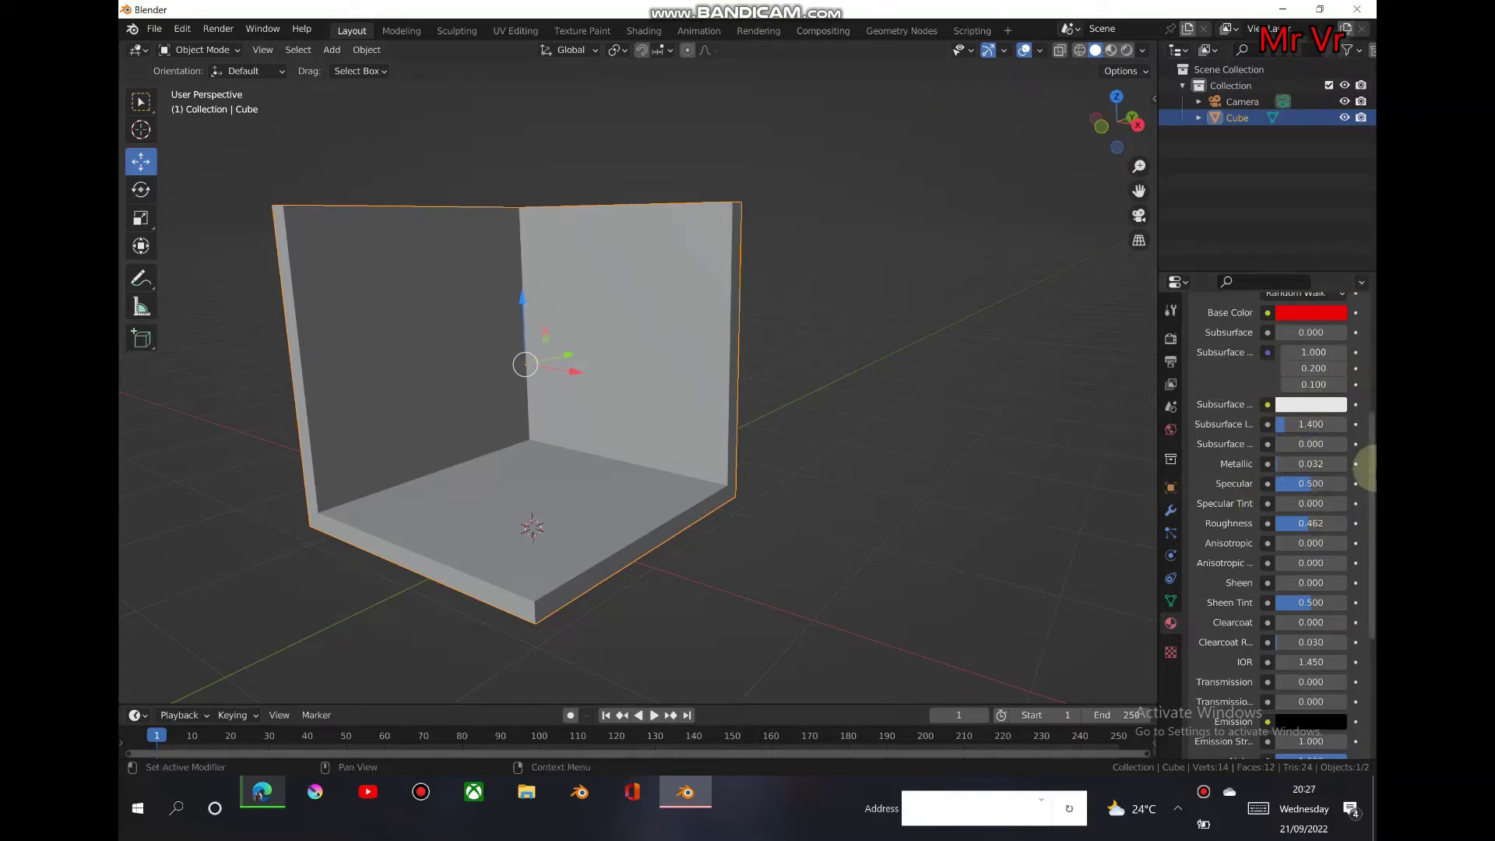
{"action": "scroll", "coordinate": [1371, 522], "scroll_direction": "down", "scroll_amount": 1}
{"action": "scroll", "coordinate": [1371, 523], "scroll_direction": "up", "scroll_amount": 10}
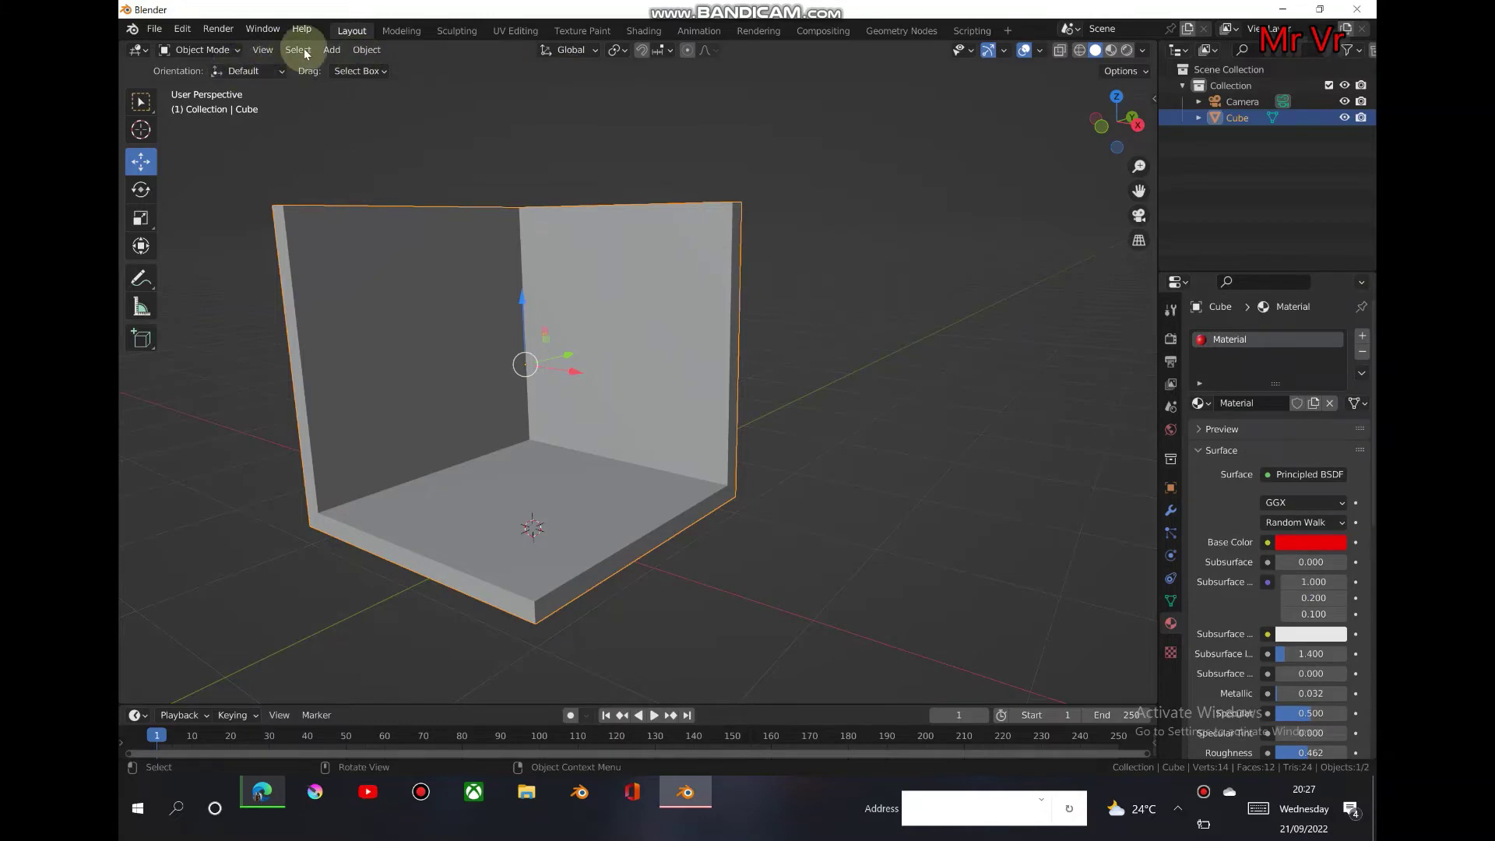
{"action": "left_click", "coordinate": [332, 50]}
{"action": "mouse_move", "coordinate": [367, 267]}
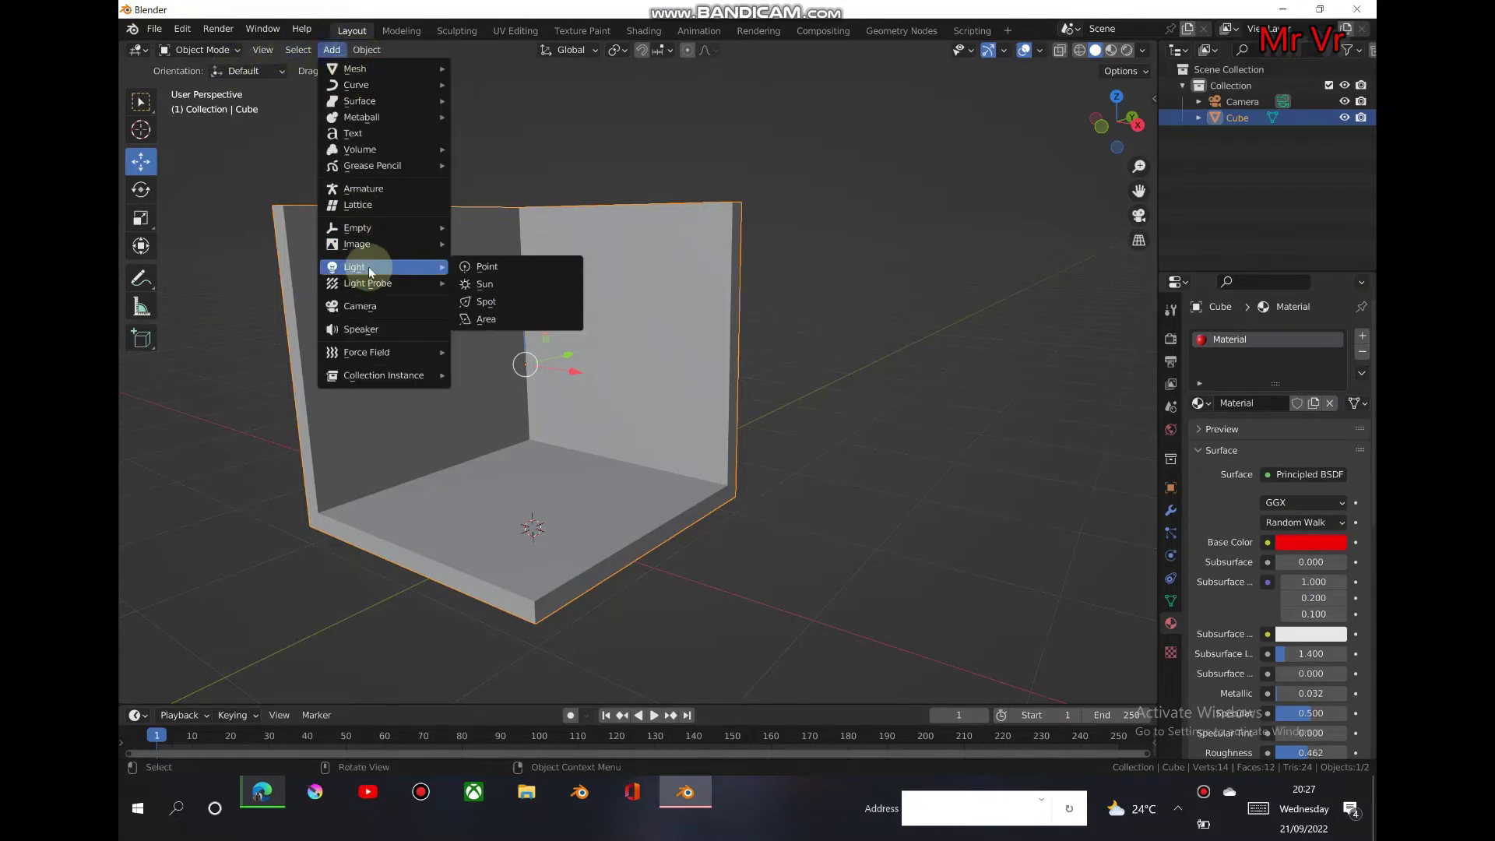
{"action": "left_click", "coordinate": [520, 303]}
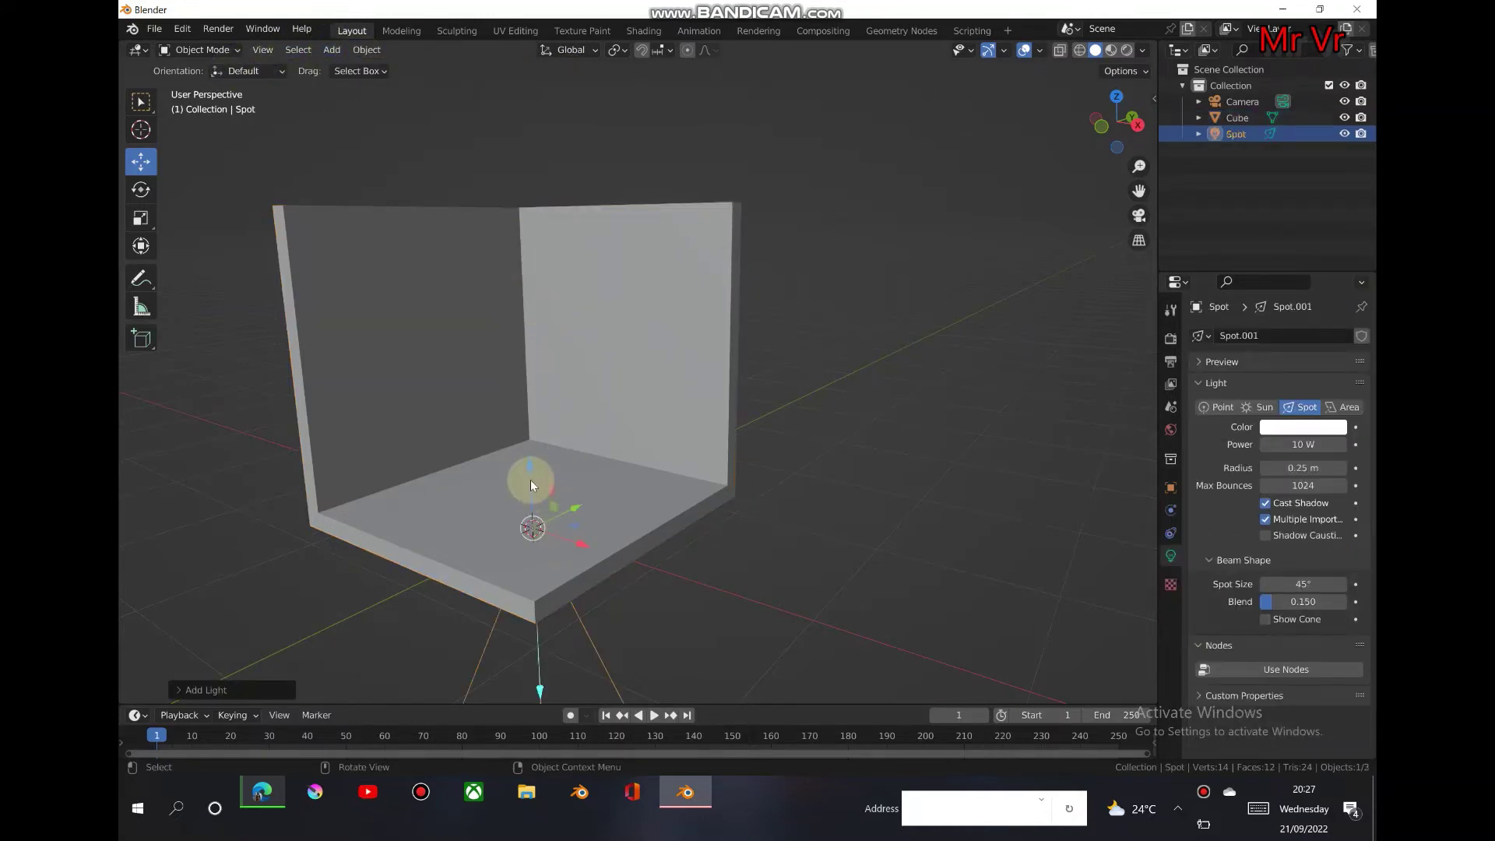
{"action": "left_click", "coordinate": [529, 441]}
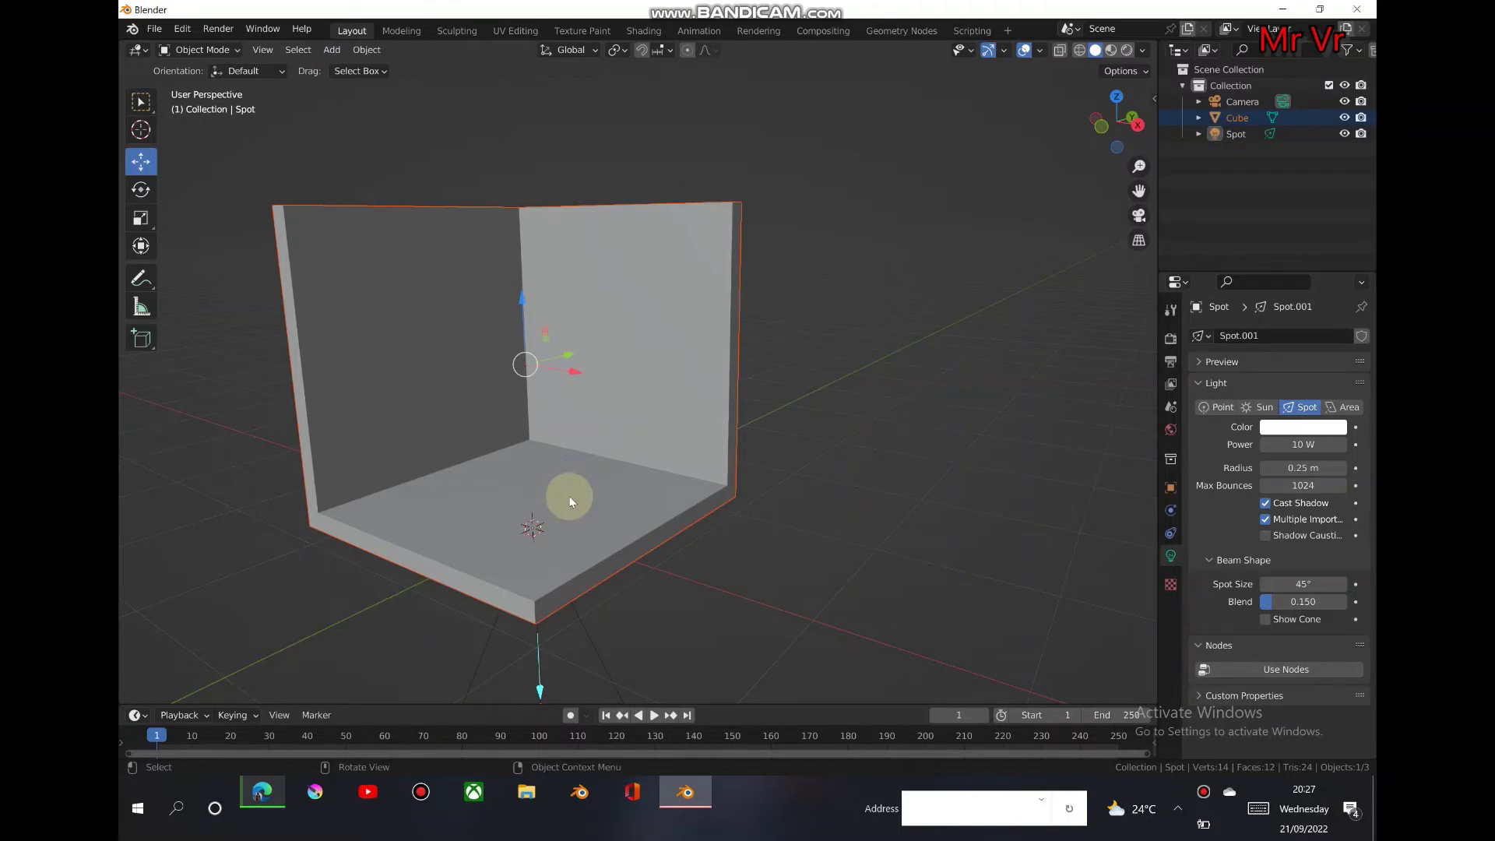
{"action": "left_click", "coordinate": [496, 640]}
{"action": "right_click", "coordinate": [502, 640]}
{"action": "left_click", "coordinate": [501, 640]}
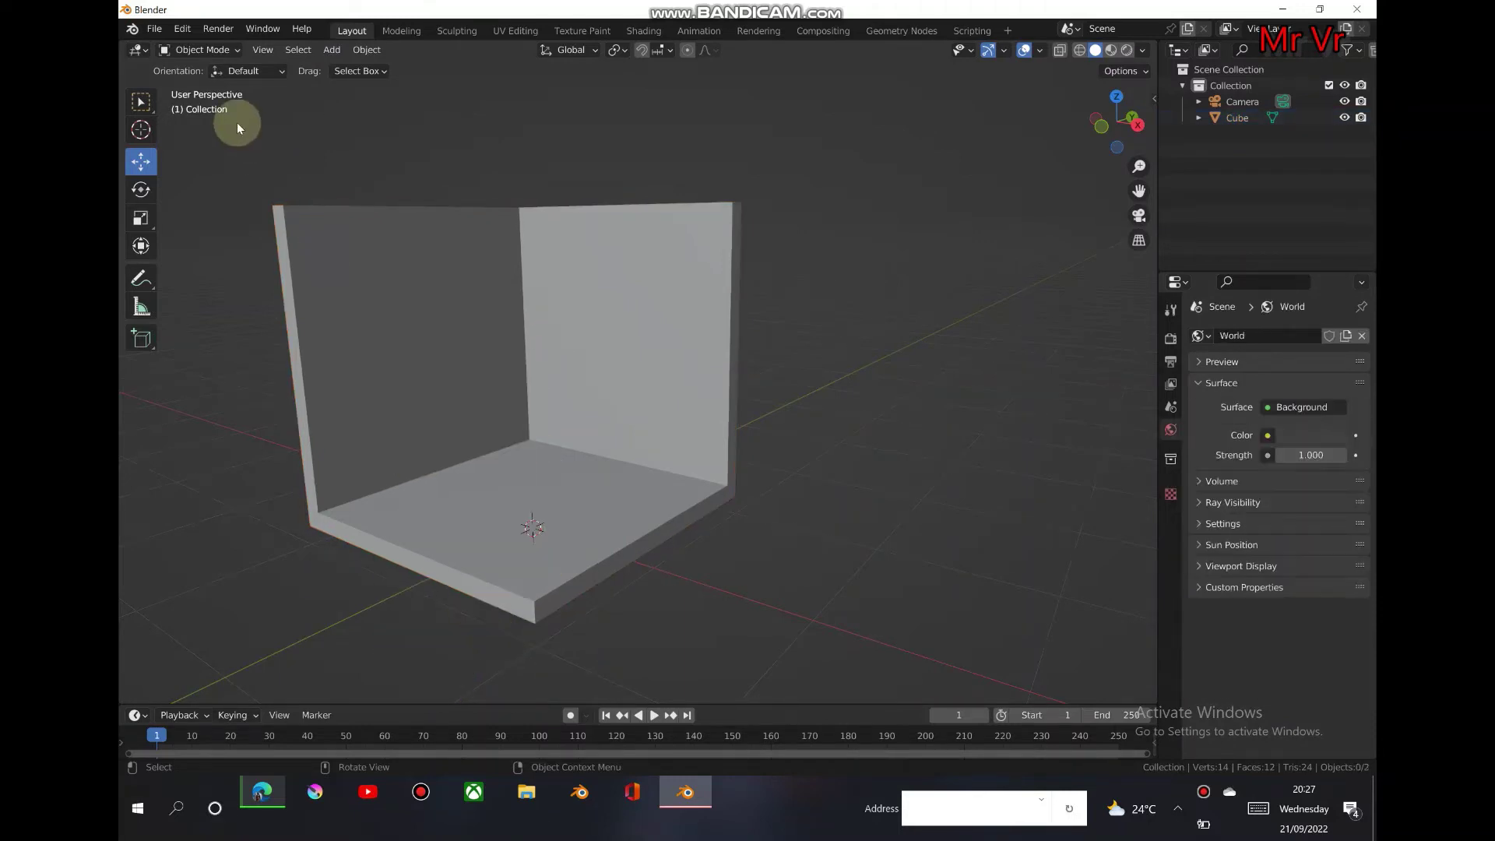
Add a sun light and move it up from the floor to near the top of the room.
{"action": "left_click", "coordinate": [332, 49]}
{"action": "mouse_move", "coordinate": [341, 70]}
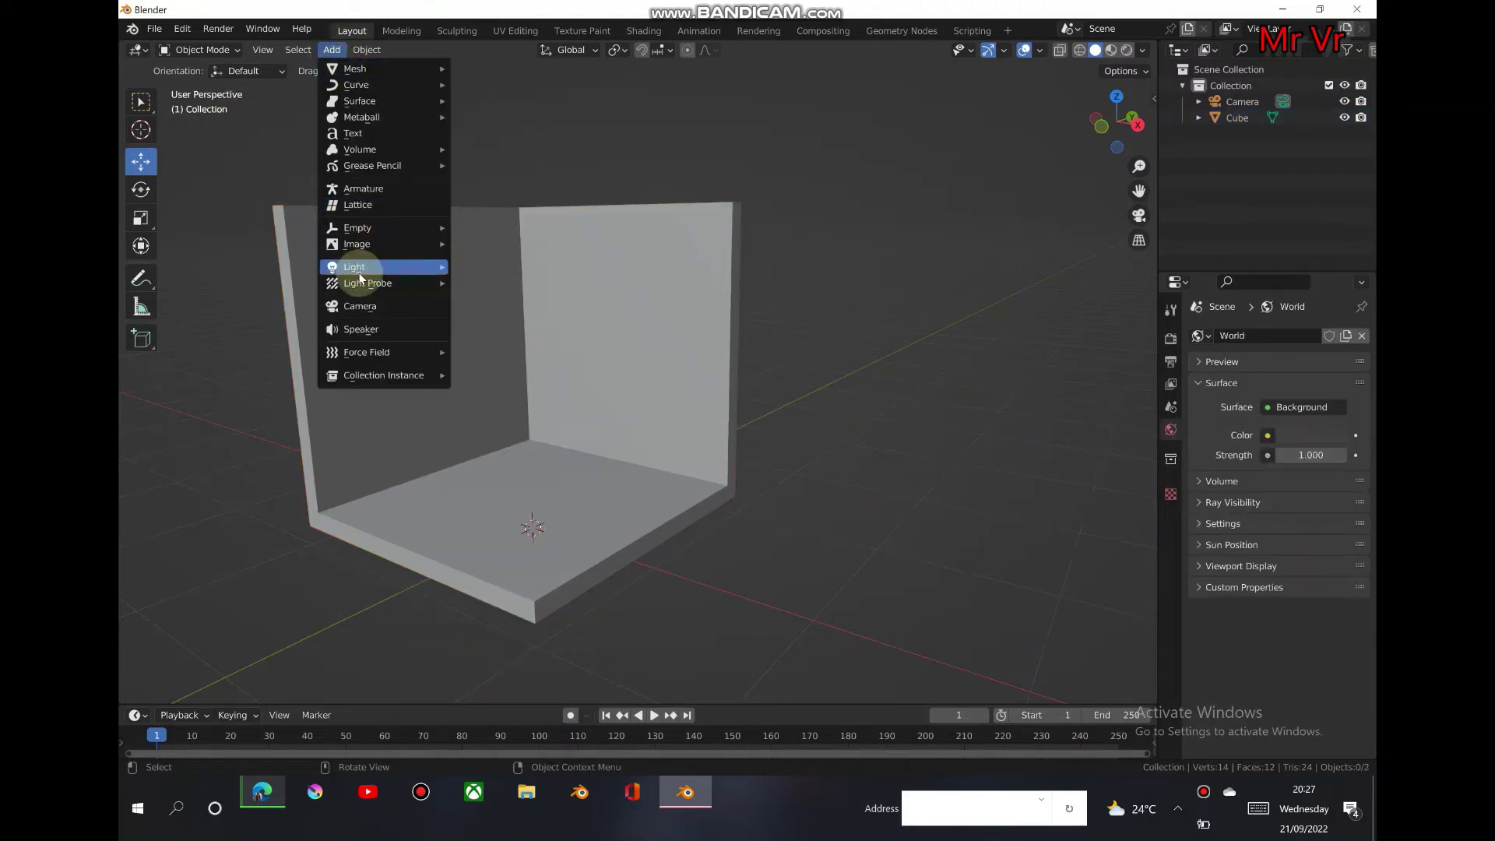
{"action": "mouse_move", "coordinate": [360, 267]}
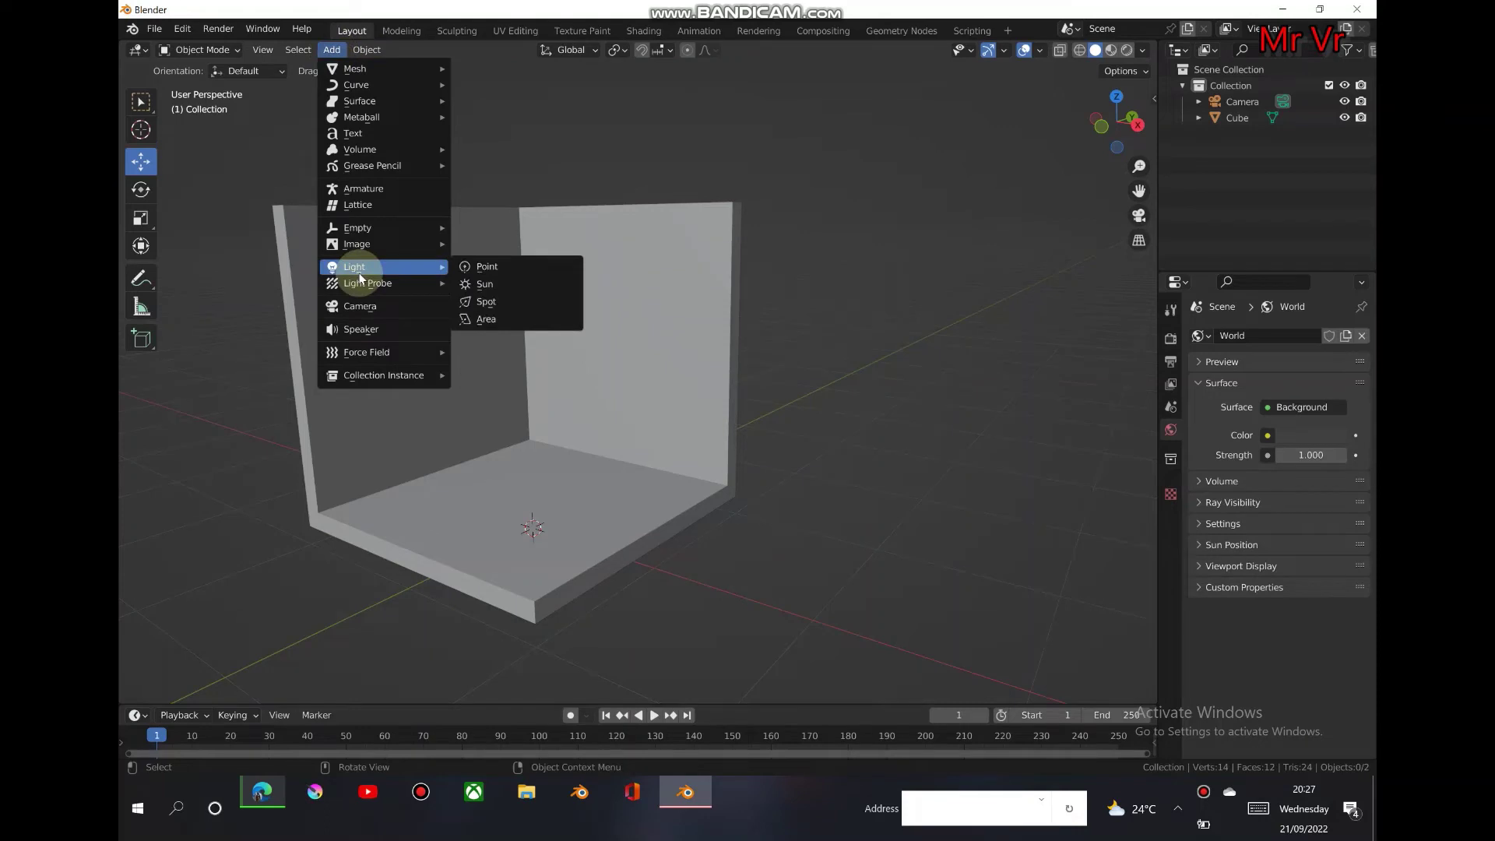
{"action": "left_click", "coordinate": [506, 285]}
{"action": "left_click_drag", "start_coordinate": [531, 471], "coordinate": [534, 255]}
{"action": "left_click_drag", "start_coordinate": [553, 314], "coordinate": [728, 146]}
{"action": "left_click_drag", "start_coordinate": [1098, 126], "coordinate": [1115, 128]}
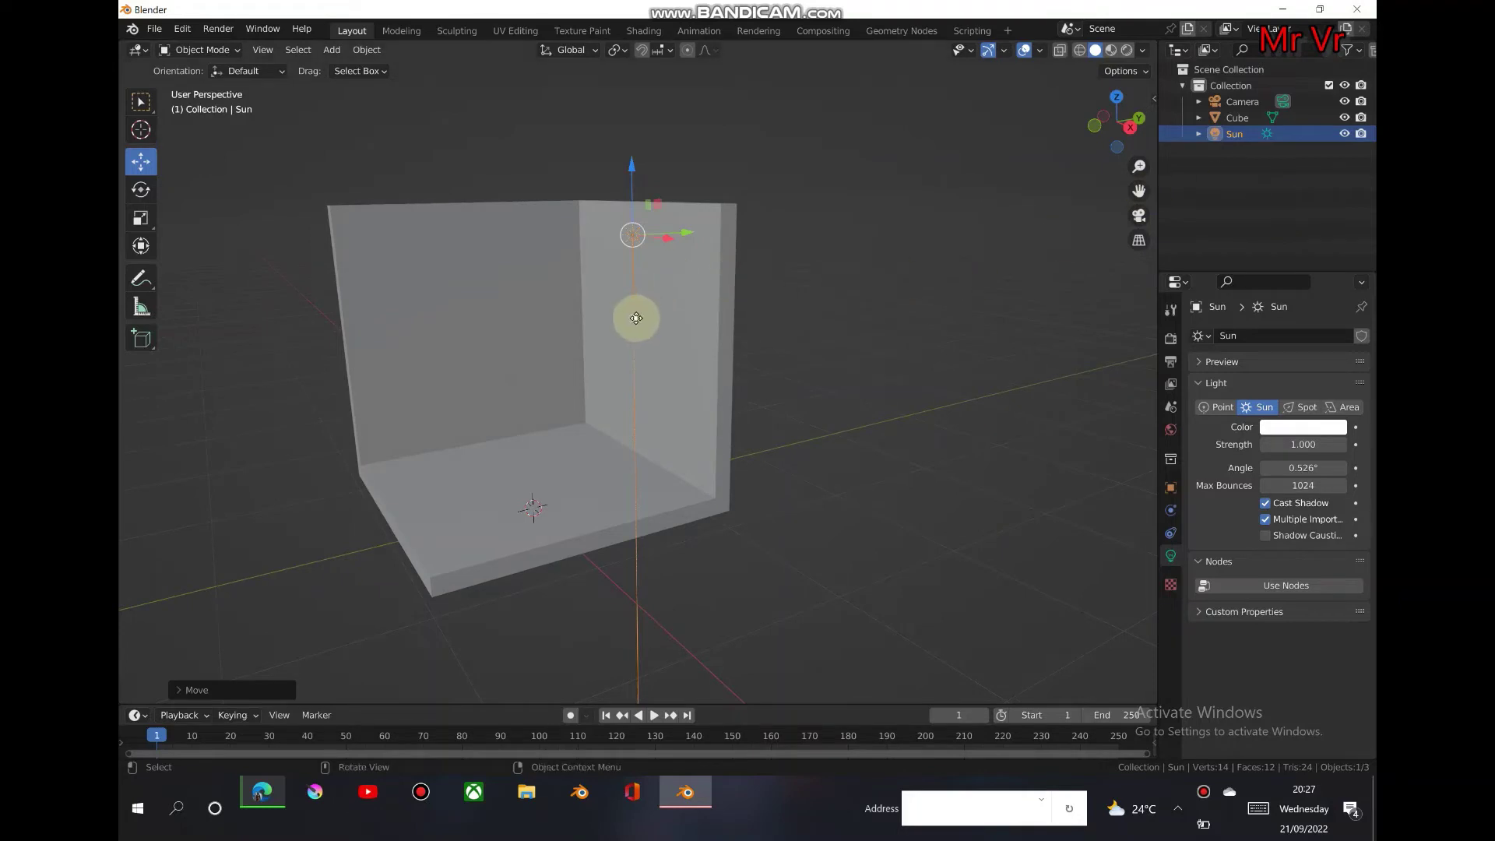
Raise the sun light, shift it outside the room beyond the wall, and aim its beam diagonally down into the room.
{"action": "left_click_drag", "start_coordinate": [636, 318], "coordinate": [521, 445]}
{"action": "left_click_drag", "start_coordinate": [630, 163], "coordinate": [631, 125]}
{"action": "left_click_drag", "start_coordinate": [667, 201], "coordinate": [806, 195]}
{"action": "left_click_drag", "start_coordinate": [730, 240], "coordinate": [626, 346]}
Switch the viewport to rendered shading and set the sun light's strength to 3.920.
{"action": "left_click", "coordinate": [1126, 50]}
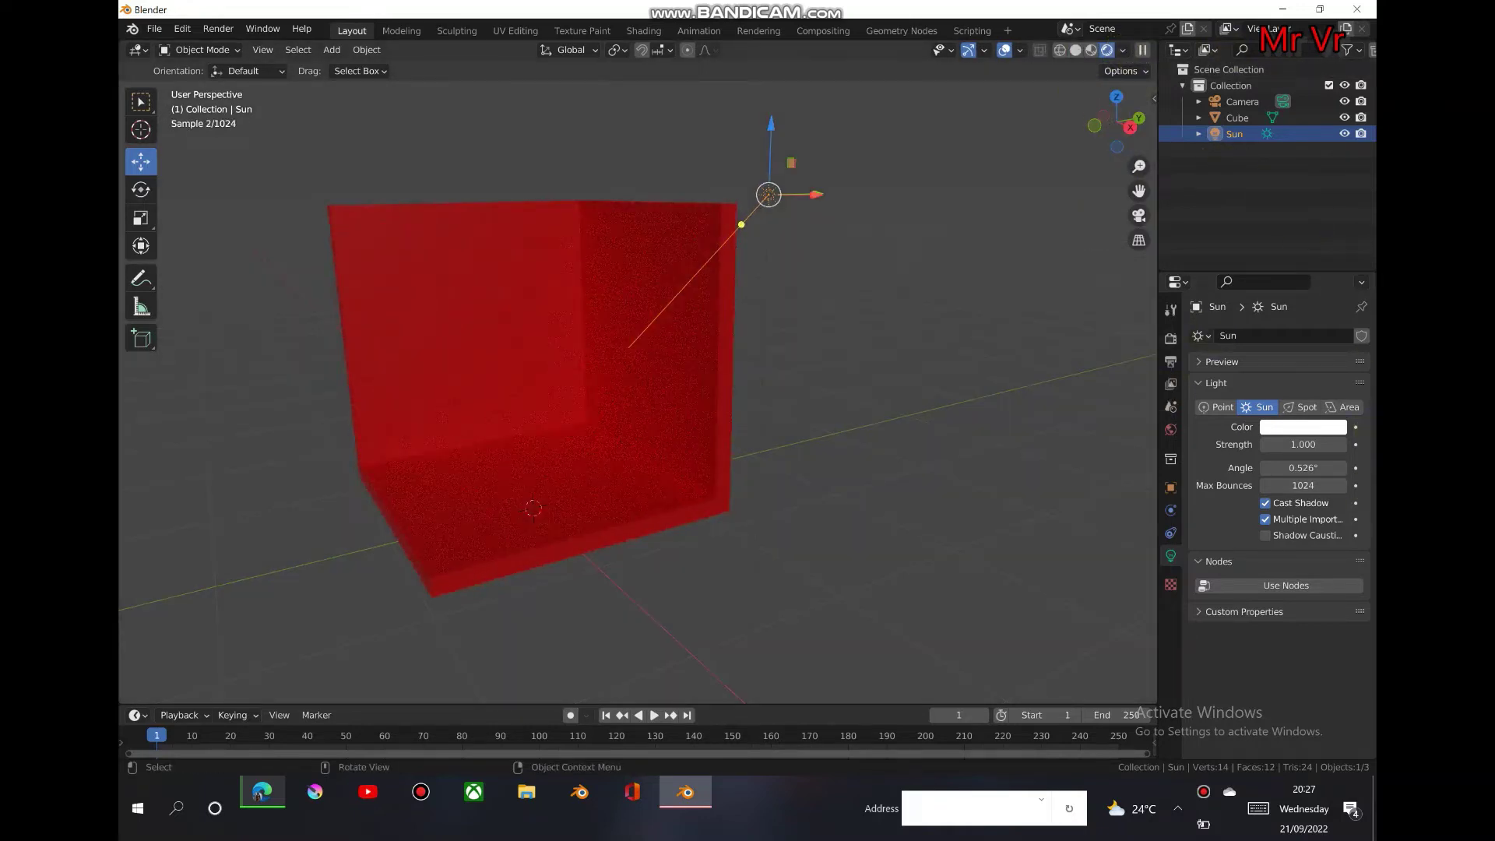
{"action": "left_click_drag", "start_coordinate": [1115, 123], "coordinate": [1363, 445]}
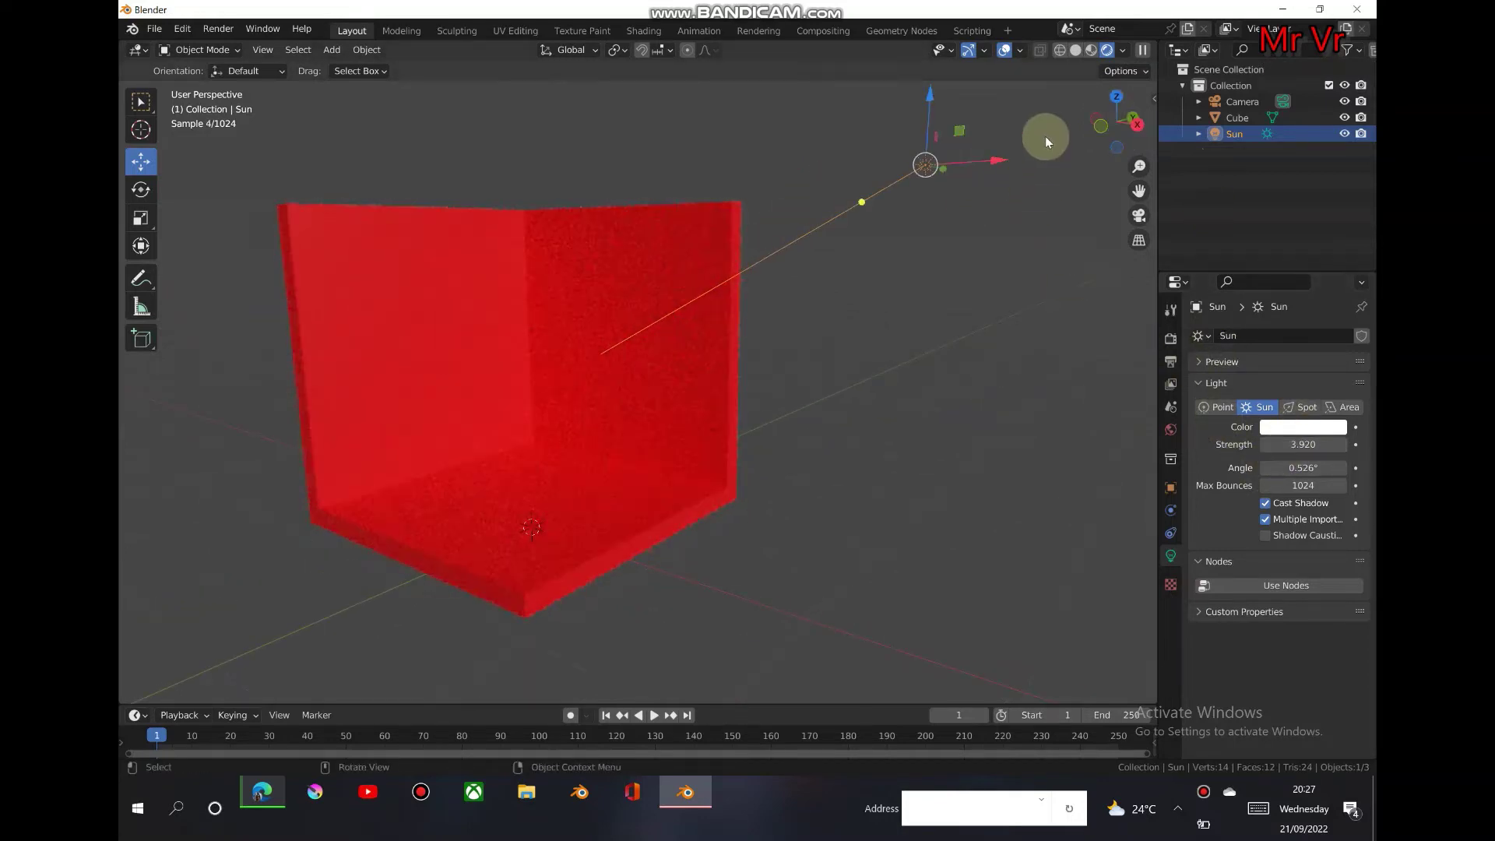
Set the world background colour to black.
{"action": "left_click", "coordinate": [1170, 429]}
{"action": "left_click", "coordinate": [1284, 437]}
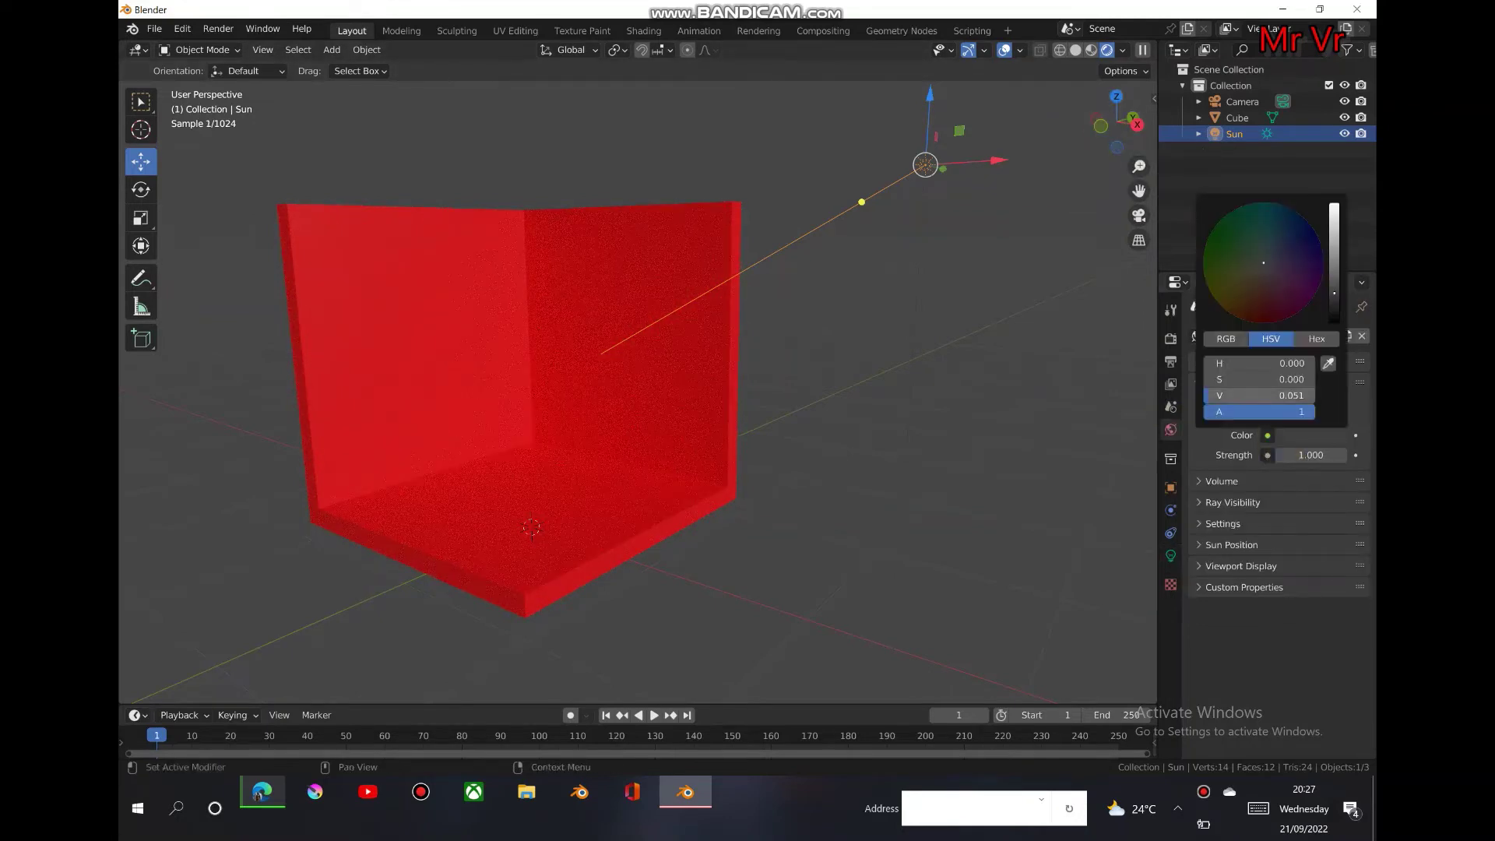
{"action": "left_click", "coordinate": [1336, 323]}
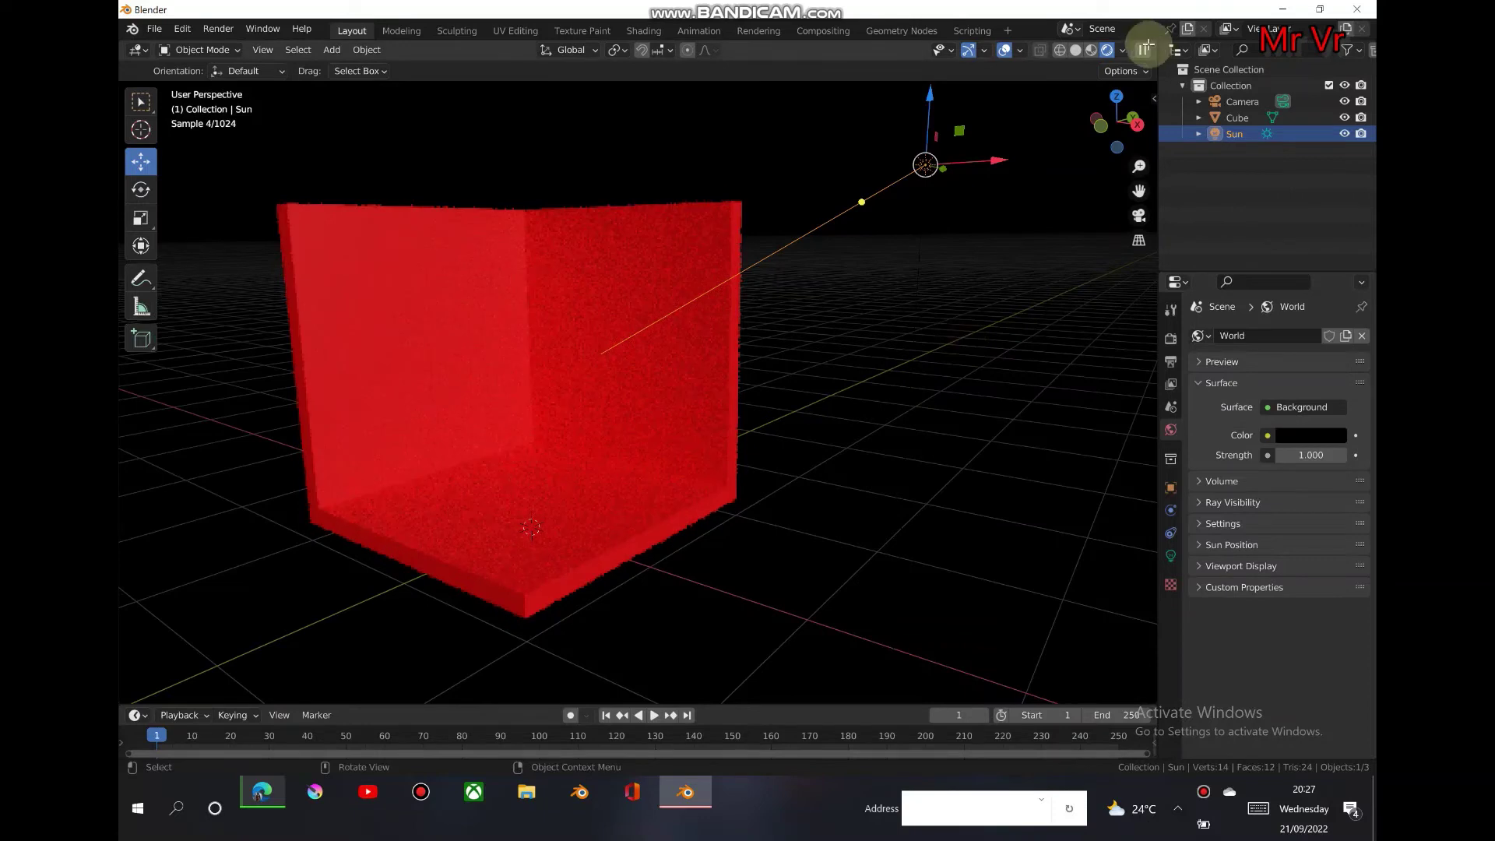
Inspect the rendered room from another angle with the viewport overlays hidden, and show the overlays again.
{"action": "left_click", "coordinate": [1008, 52]}
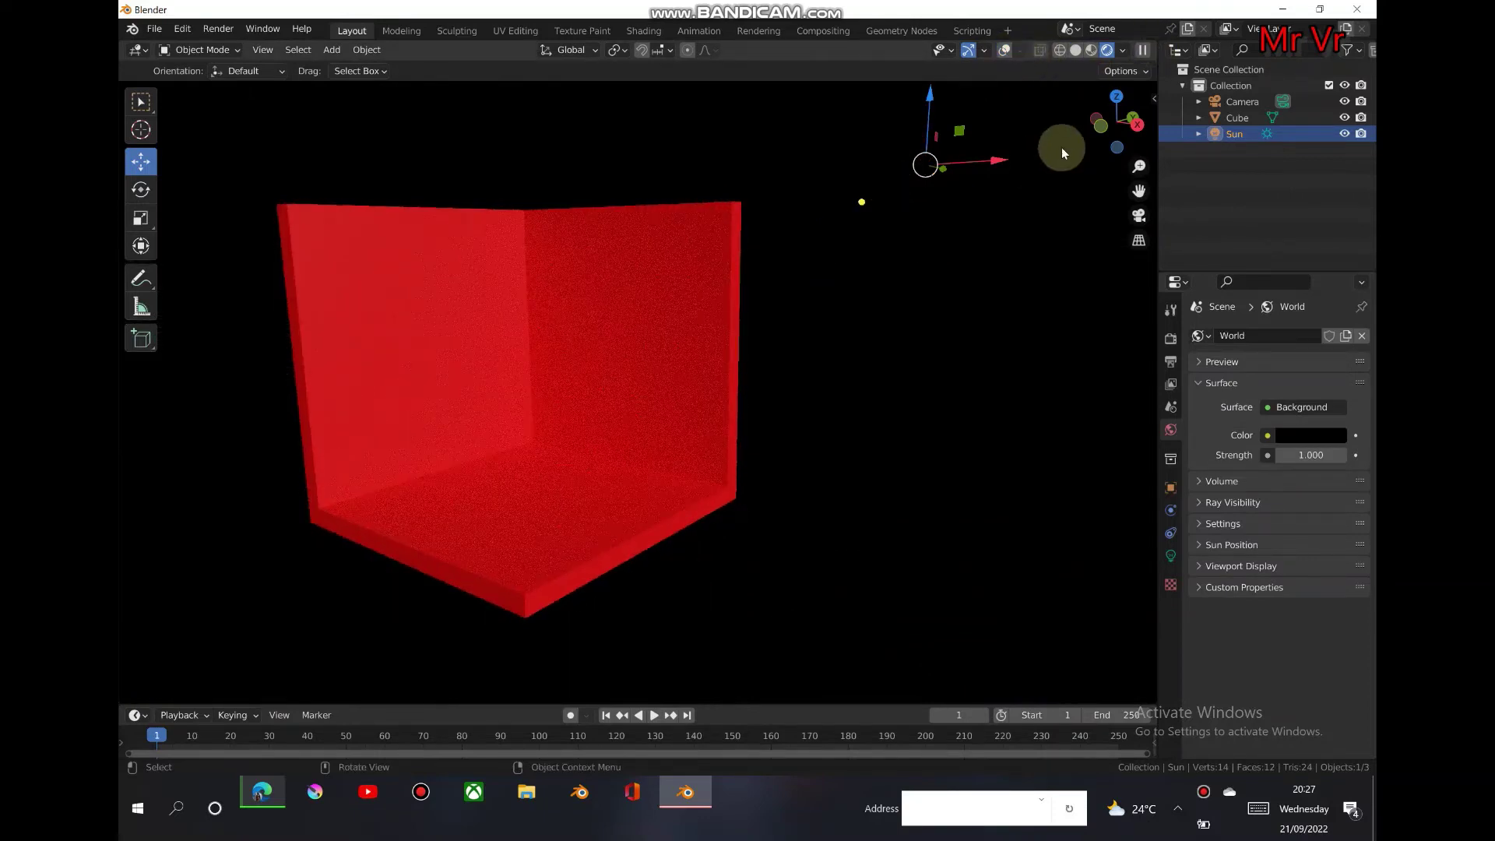
{"action": "left_click_drag", "start_coordinate": [1113, 123], "coordinate": [1084, 126]}
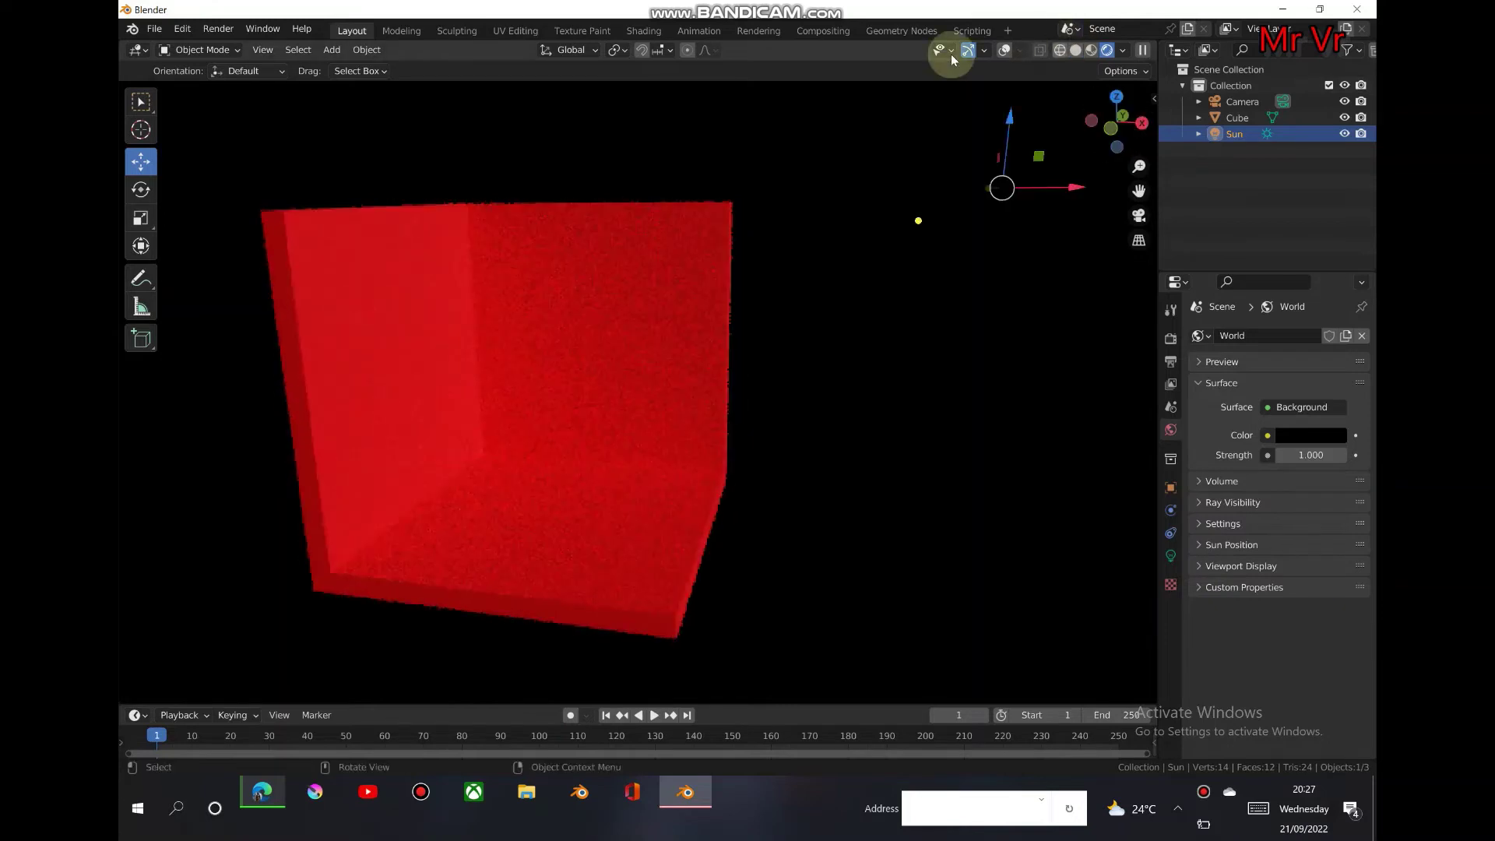
{"action": "left_click", "coordinate": [1004, 52]}
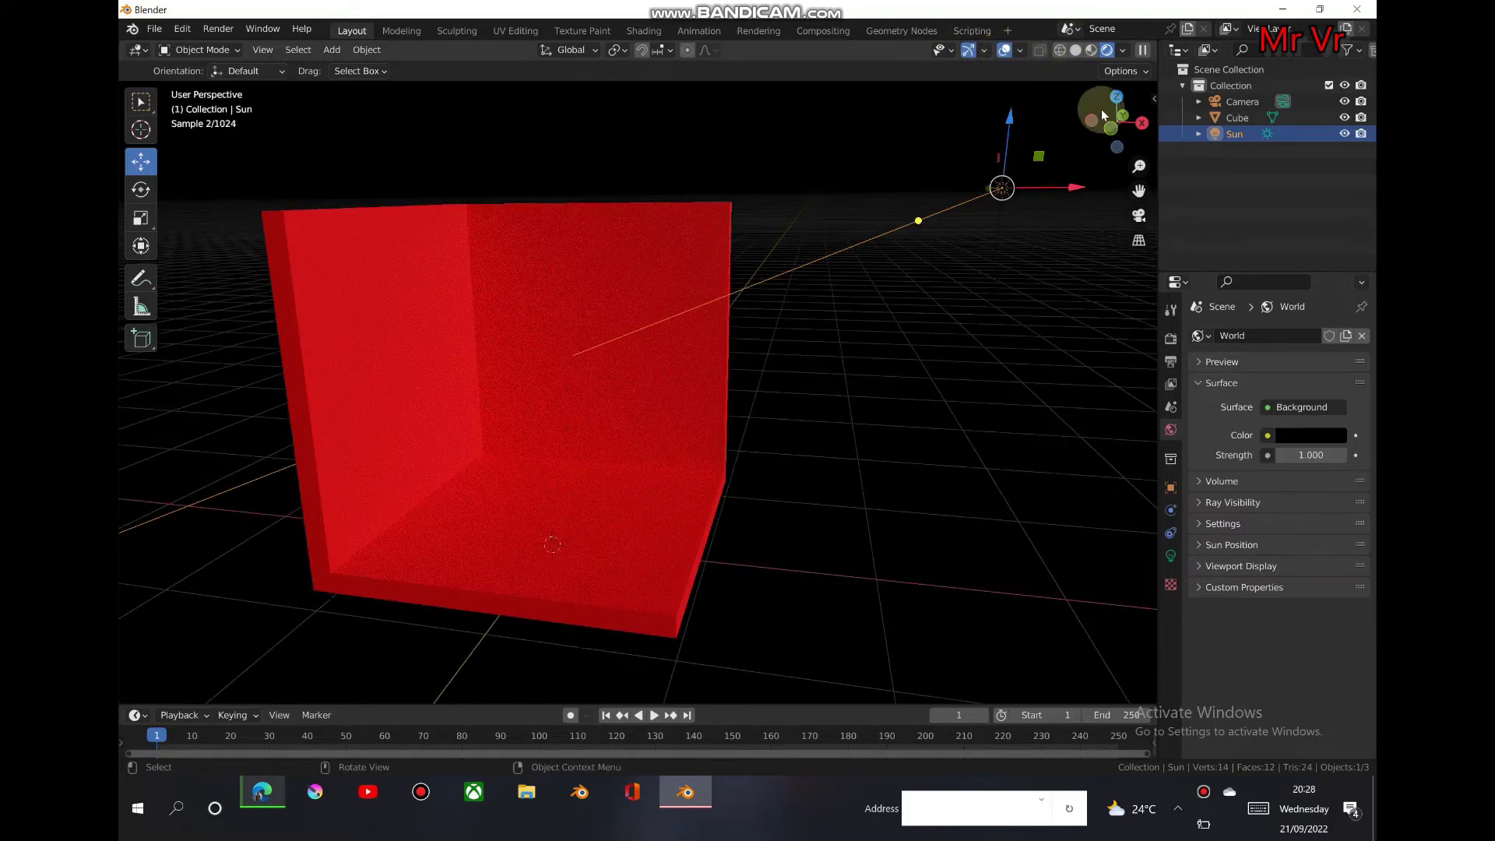
Return the viewport to solid shading with an angled view into the room's open corner.
{"action": "mouse_move", "coordinate": [1106, 120]}
{"action": "left_mouse_down"}
{"action": "mouse_move", "coordinate": [1089, 115]}
{"action": "mouse_move", "coordinate": [1105, 119]}
{"action": "left_mouse_up"}
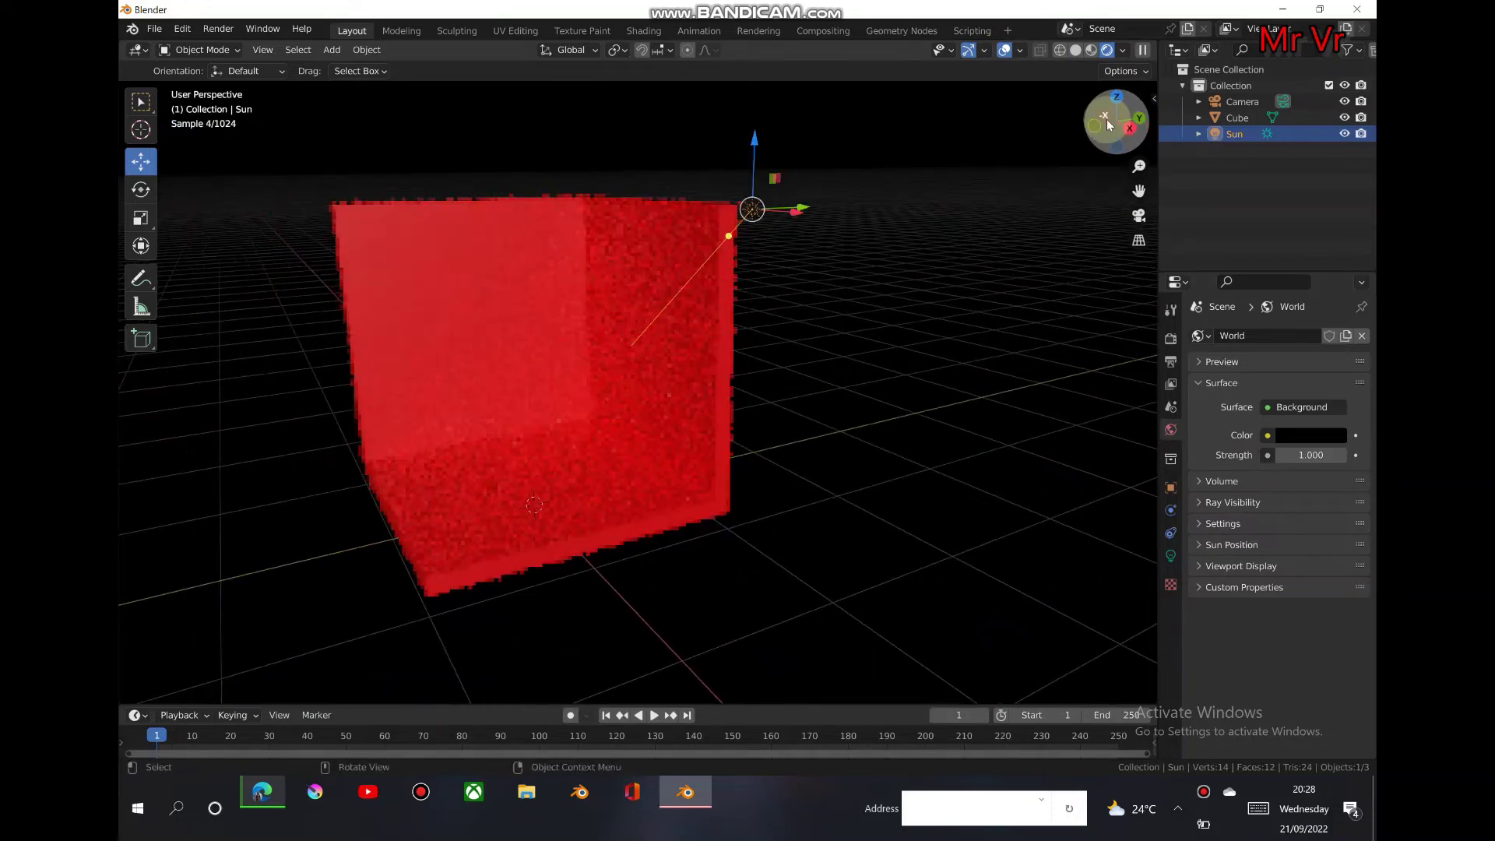
{"action": "left_click", "coordinate": [1075, 50]}
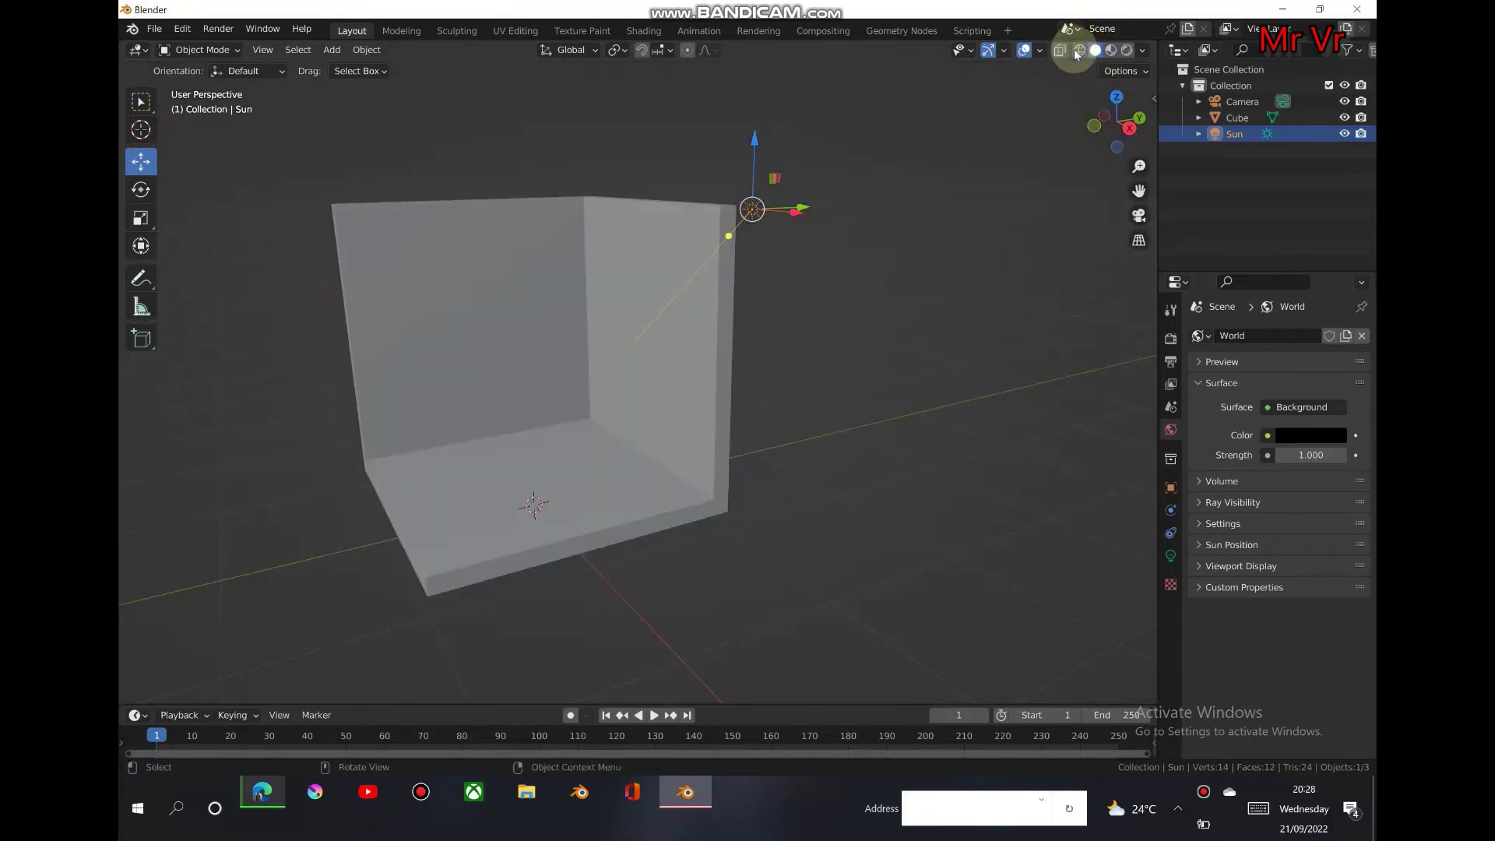
{"action": "left_click_drag", "start_coordinate": [1124, 136], "coordinate": [710, 320]}
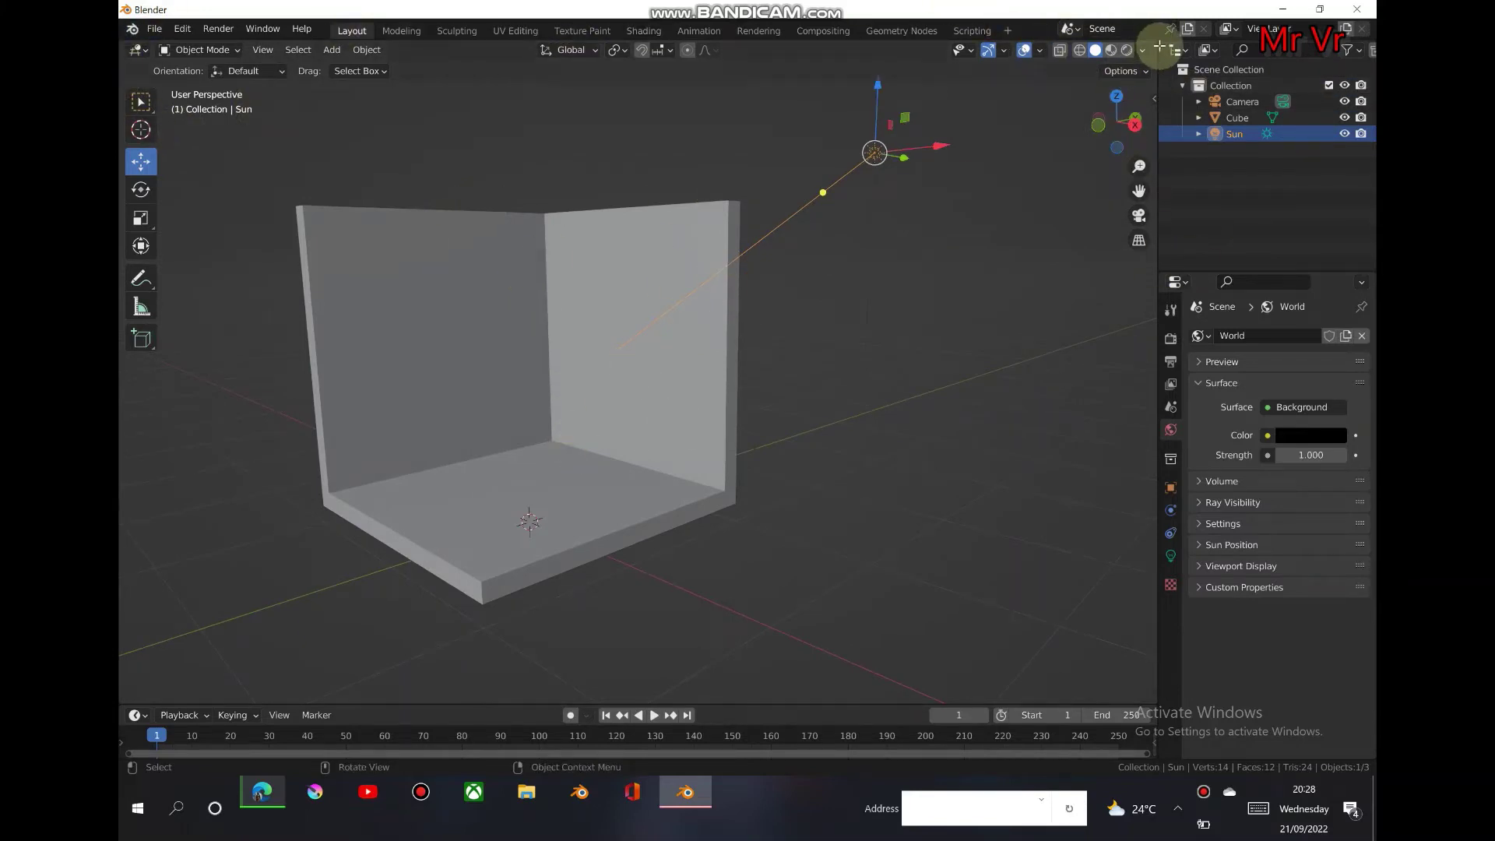
Rearrange the editor areas and change the enlarged timeline area to a 3D Viewport.
{"action": "mouse_move", "coordinate": [1154, 46]}
{"action": "left_mouse_down"}
{"action": "mouse_move", "coordinate": [1045, 61]}
{"action": "mouse_move", "coordinate": [1159, 48]}
{"action": "left_mouse_up"}
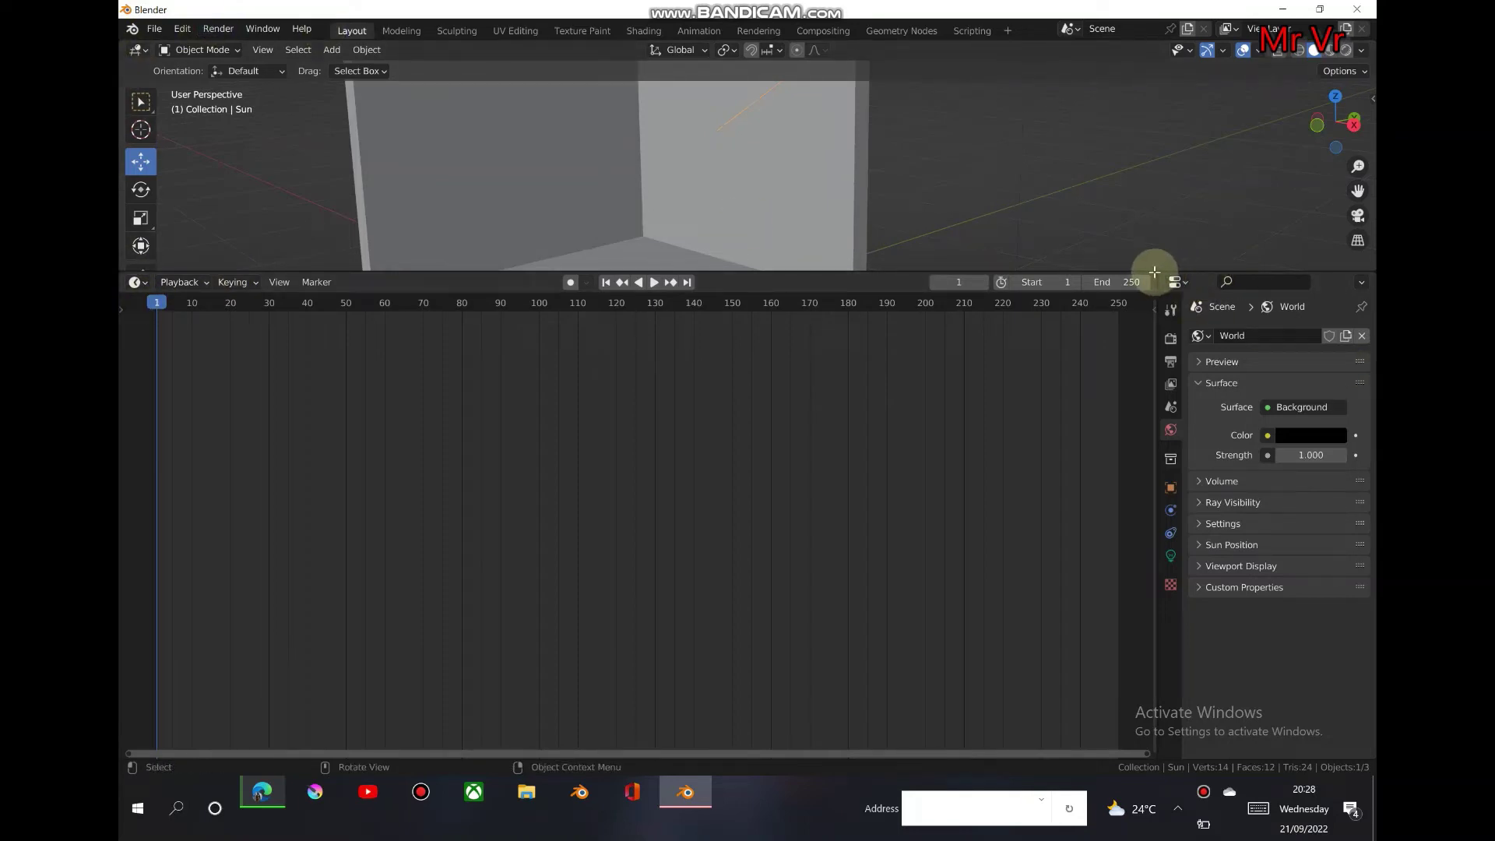
{"action": "left_click_drag", "start_coordinate": [1153, 272], "coordinate": [1082, 721]}
{"action": "left_click", "coordinate": [135, 50]}
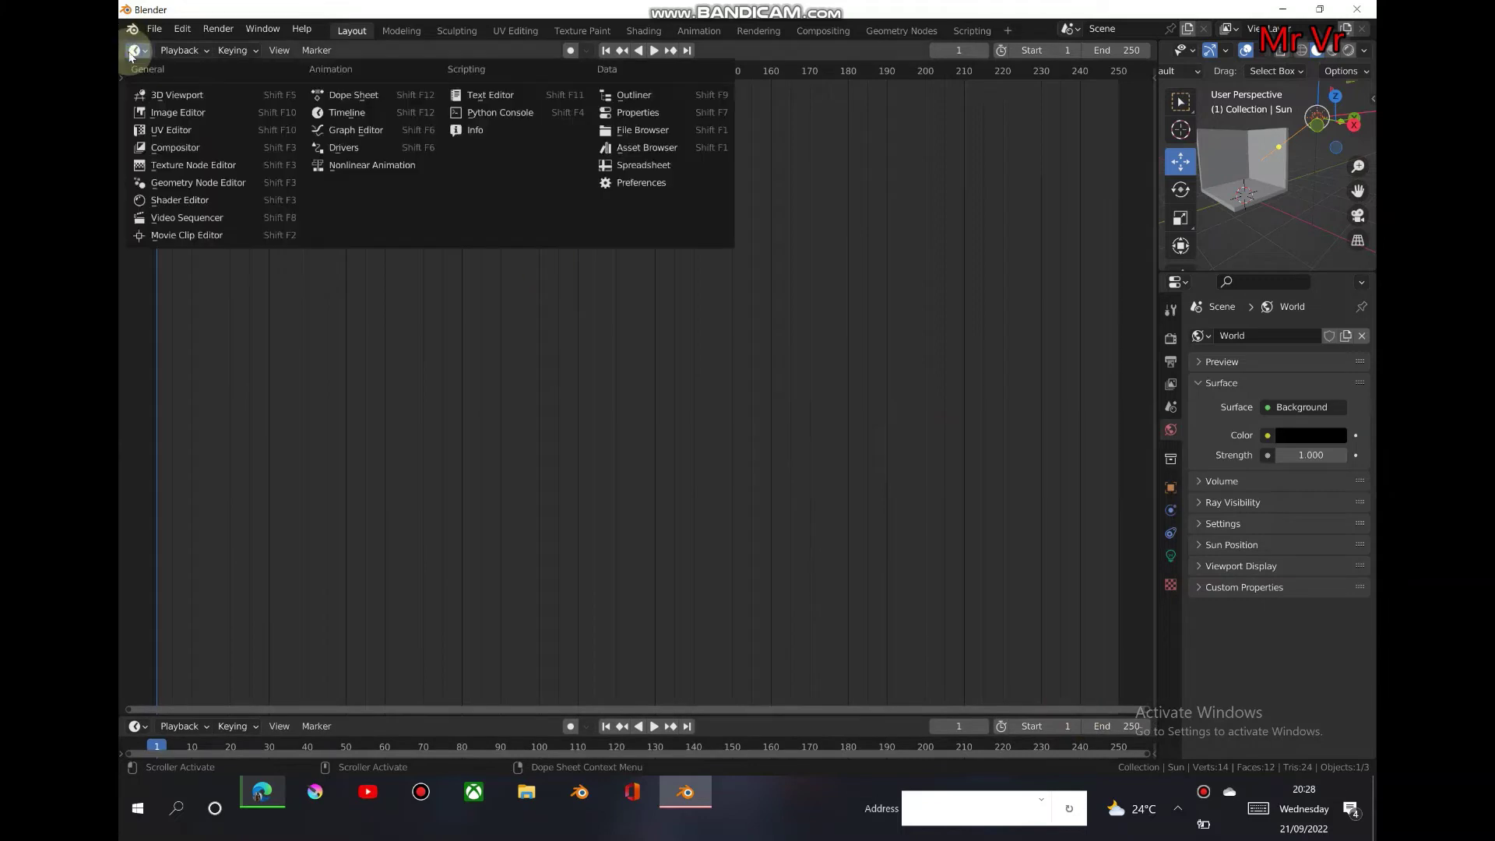
{"action": "left_click", "coordinate": [134, 97]}
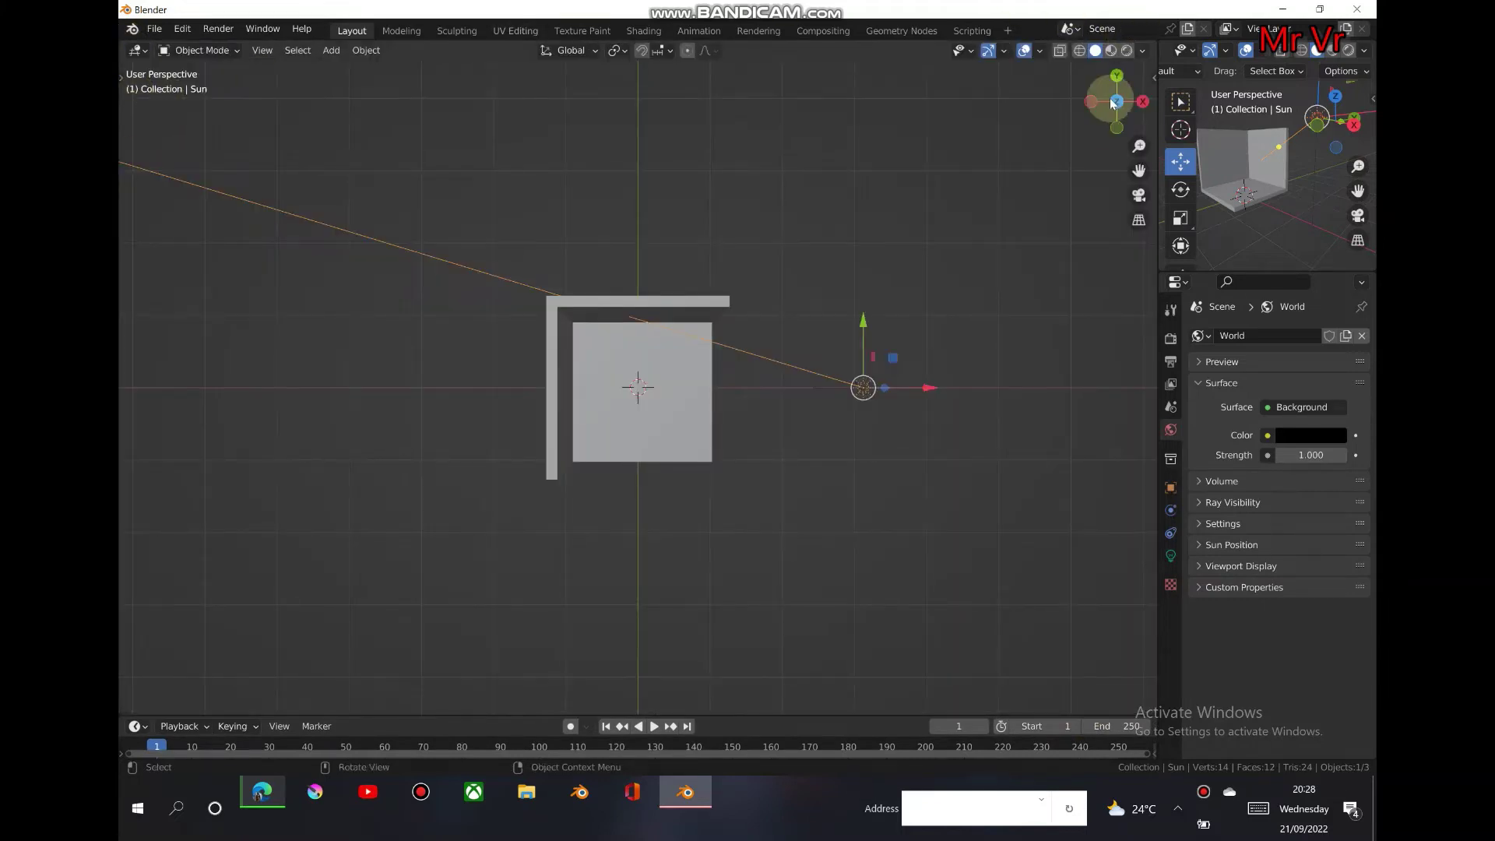
Resize the two 3D viewports so they sit side by side, and join them into a single viewport.
{"action": "left_click_drag", "start_coordinate": [1115, 102], "coordinate": [1046, 167]}
{"action": "left_click_drag", "start_coordinate": [1105, 268], "coordinate": [1039, 117]}
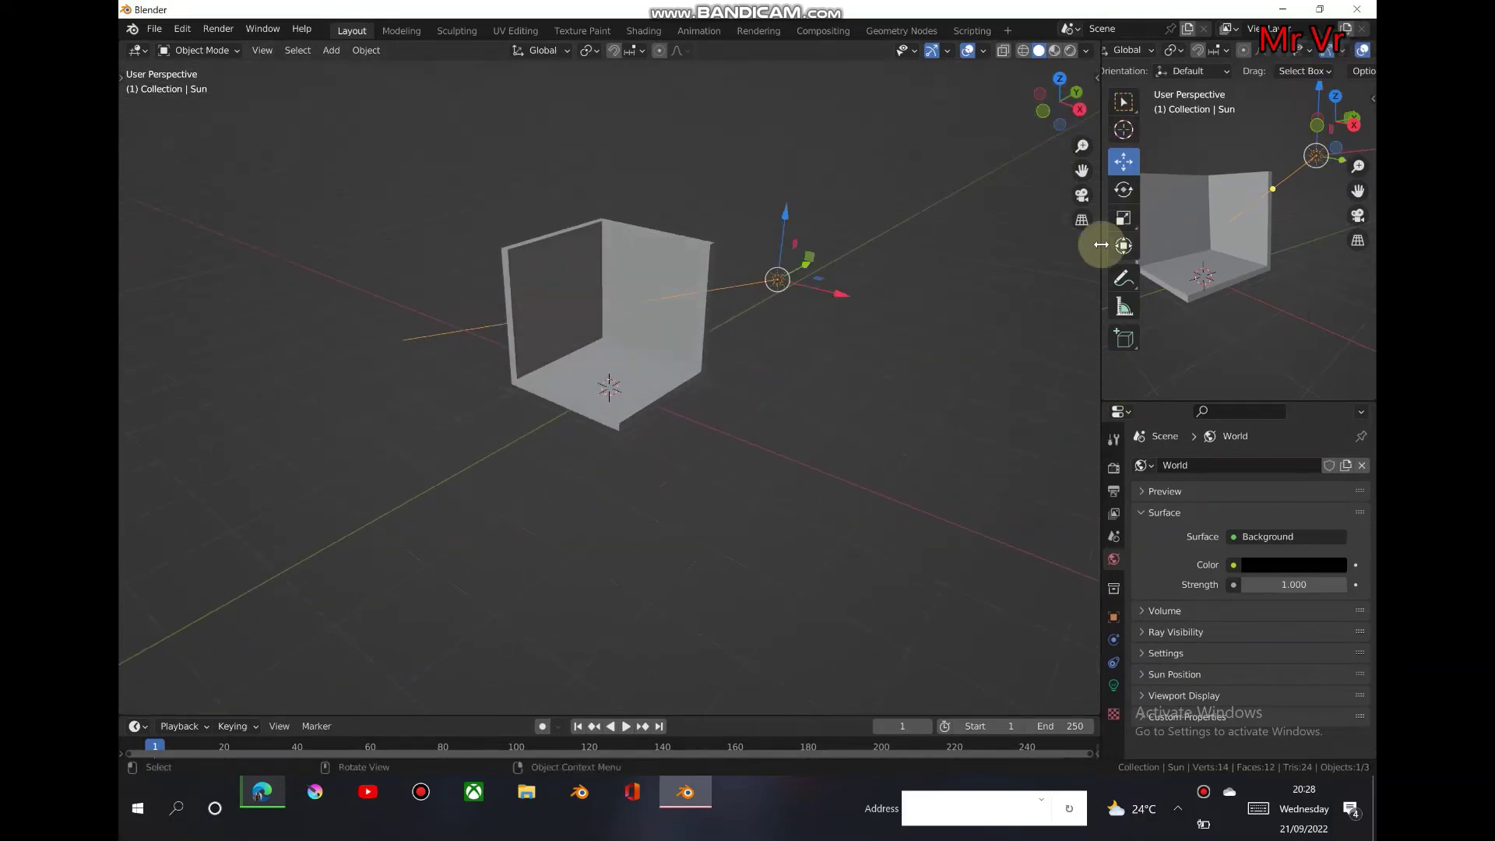
{"action": "left_click_drag", "start_coordinate": [1100, 245], "coordinate": [742, 246]}
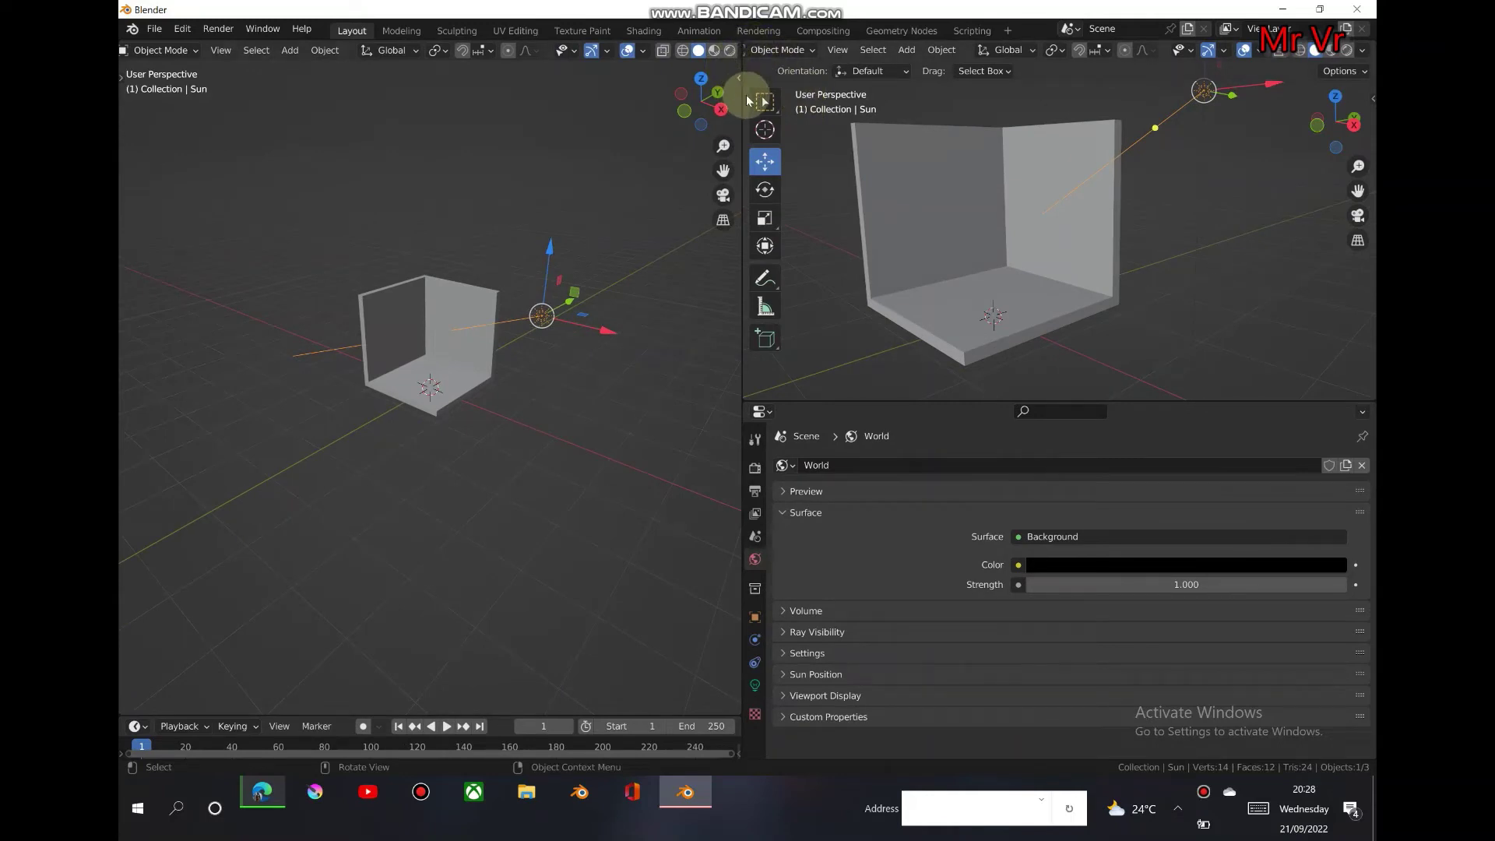
{"action": "left_click_drag", "start_coordinate": [746, 100], "coordinate": [695, 115]}
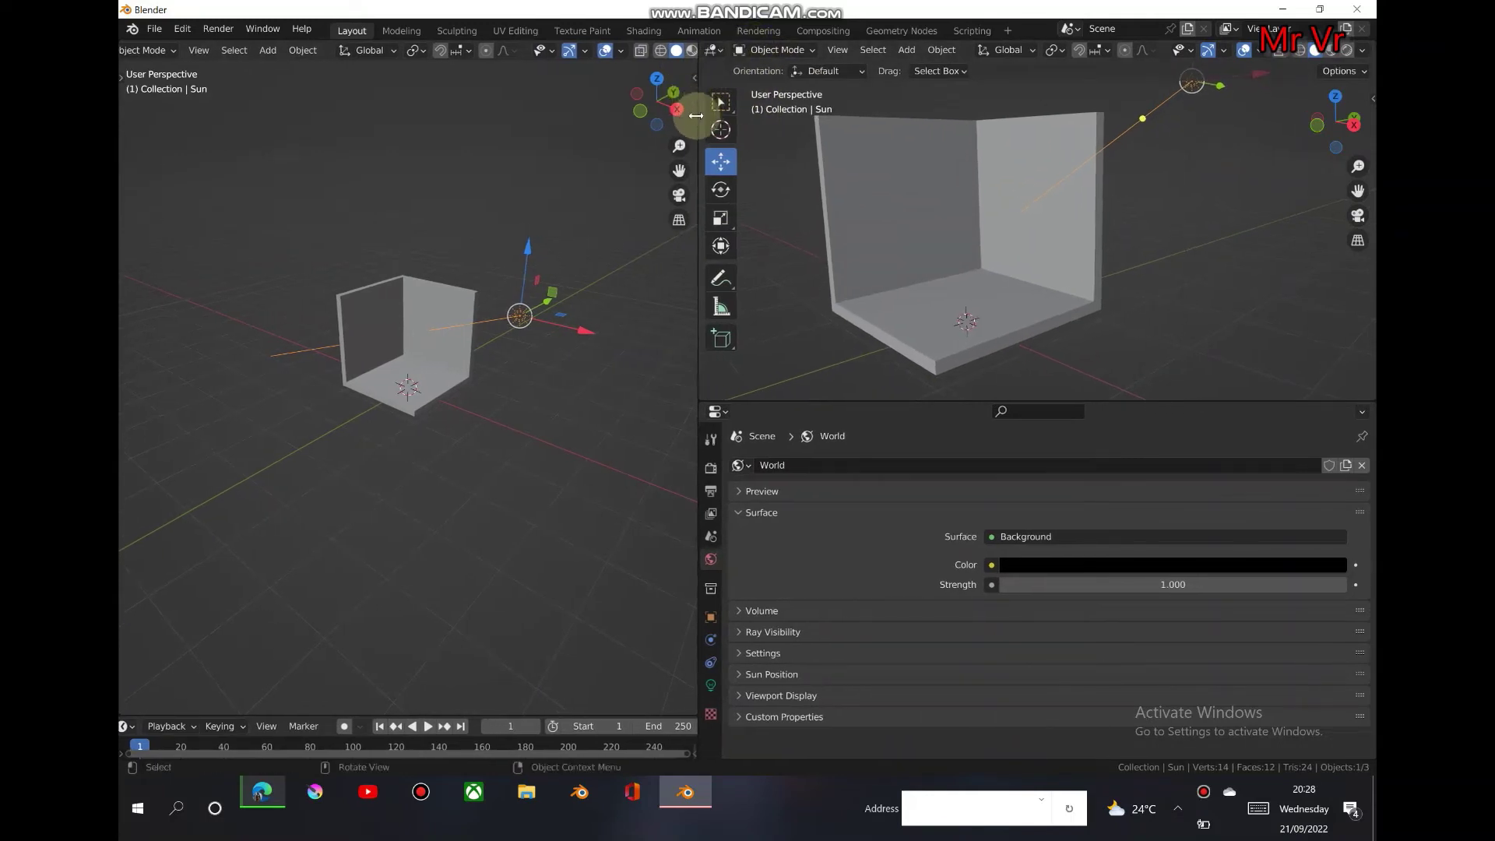
{"action": "right_click", "coordinate": [696, 116]}
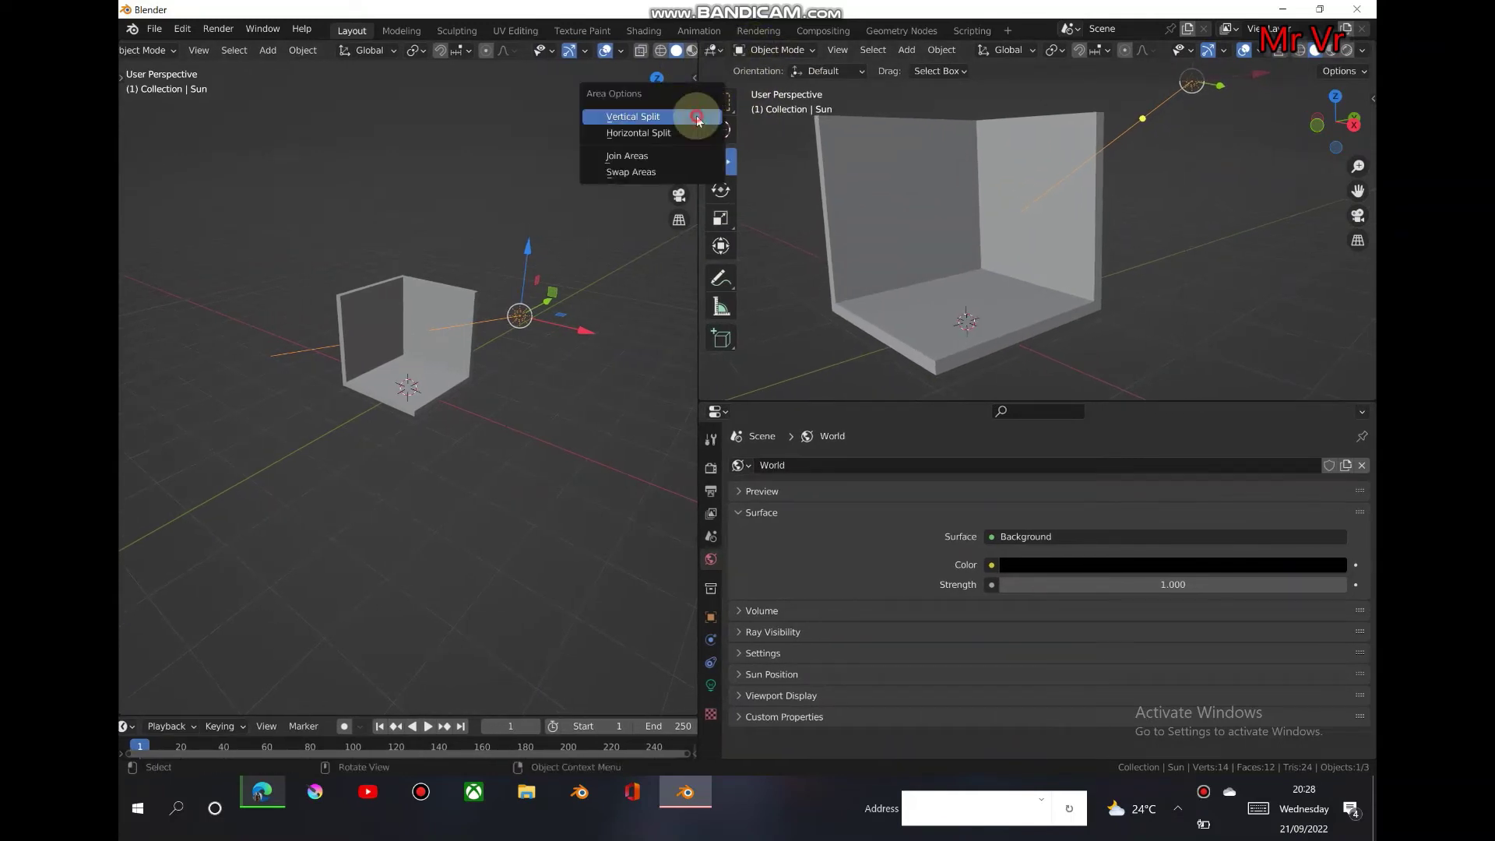
{"action": "left_click", "coordinate": [671, 154]}
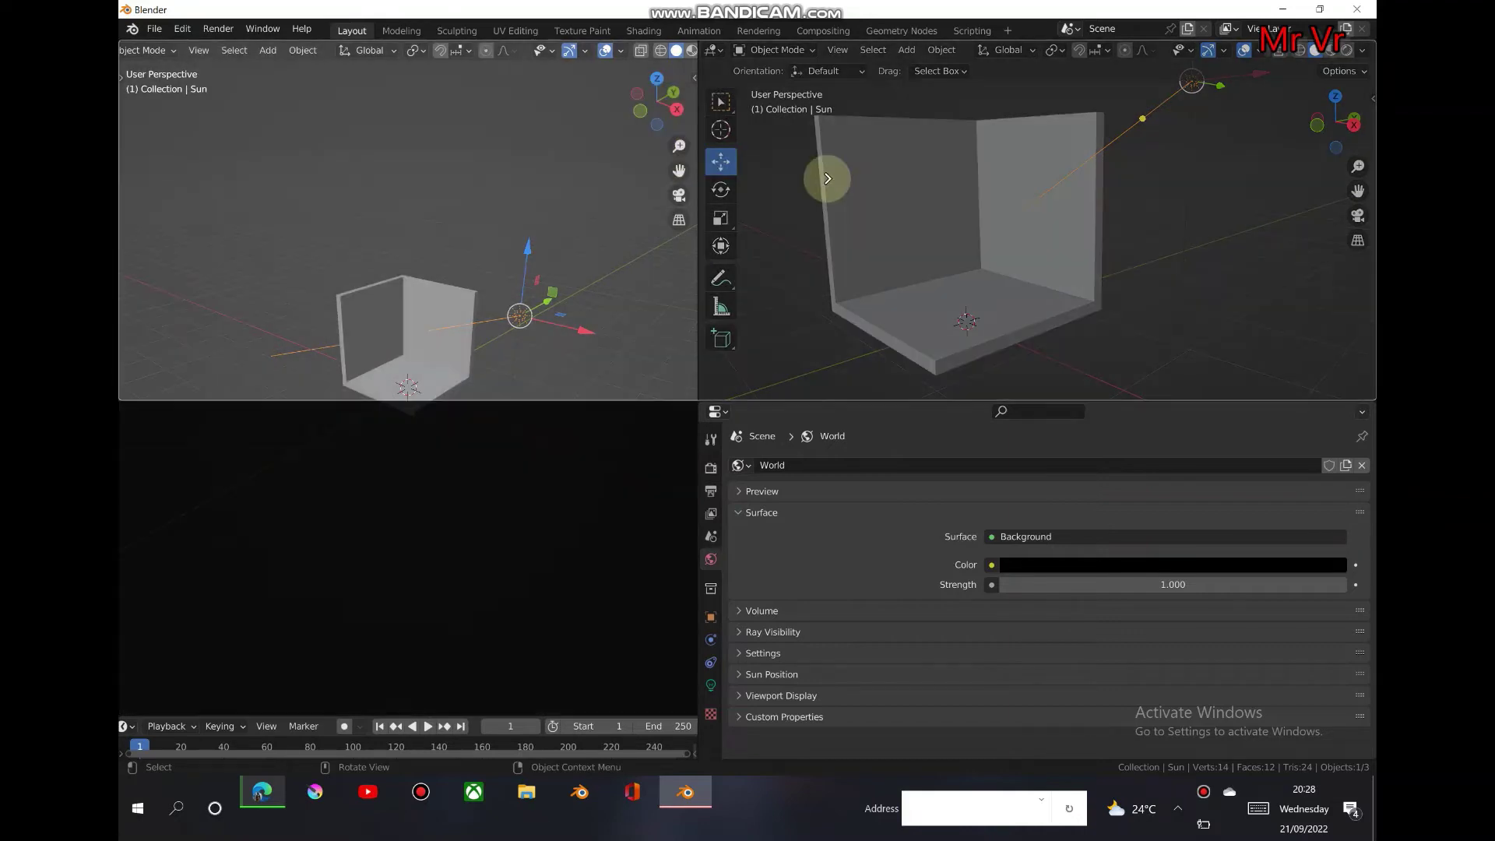
{"action": "left_click", "coordinate": [826, 178]}
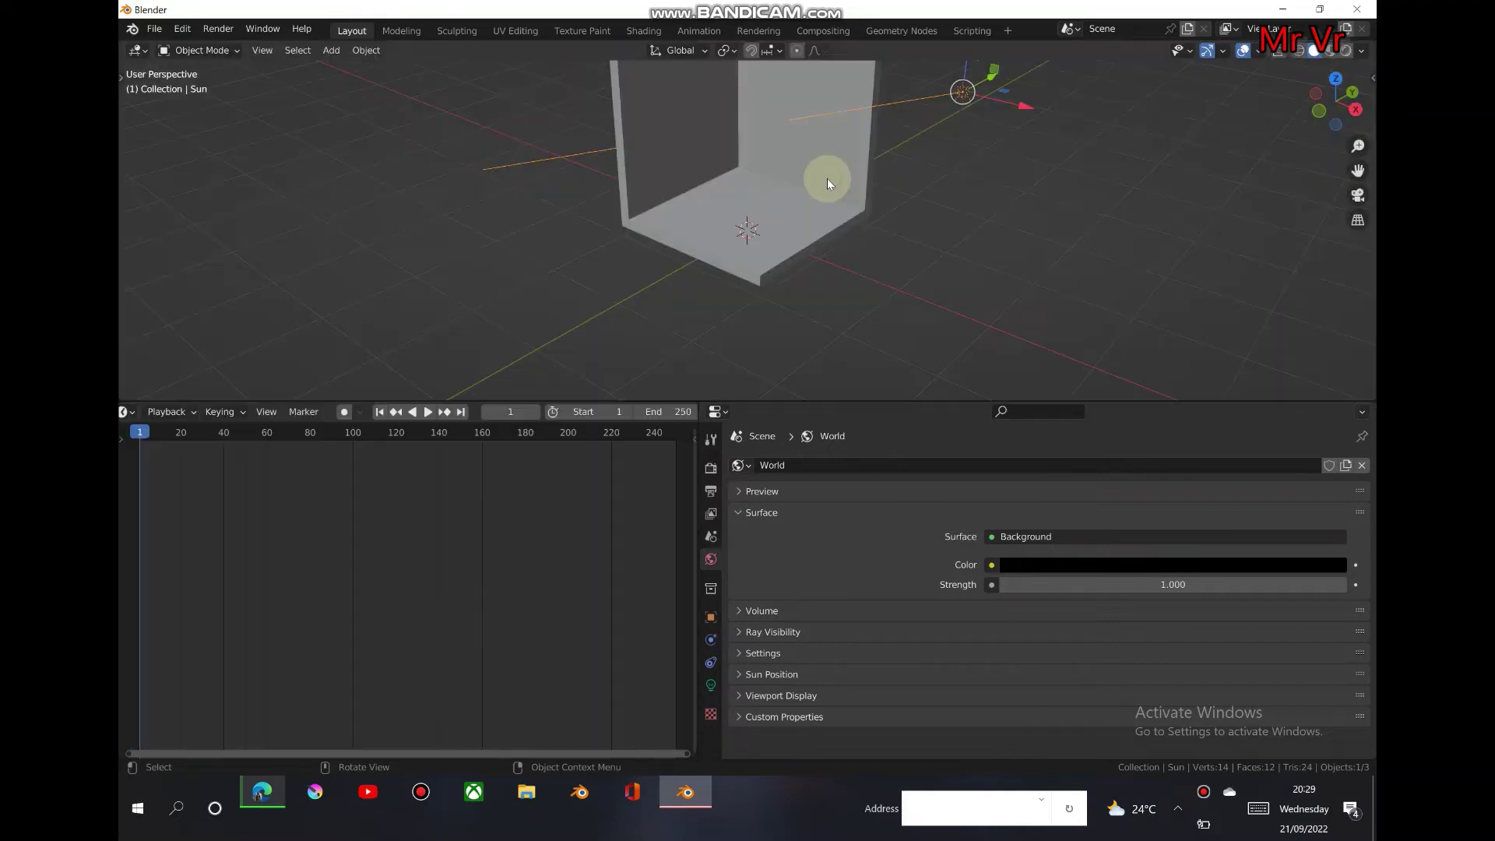
Join the timeline area into the 3D viewport and widen the viewport beside the World properties.
{"action": "right_click", "coordinate": [780, 400]}
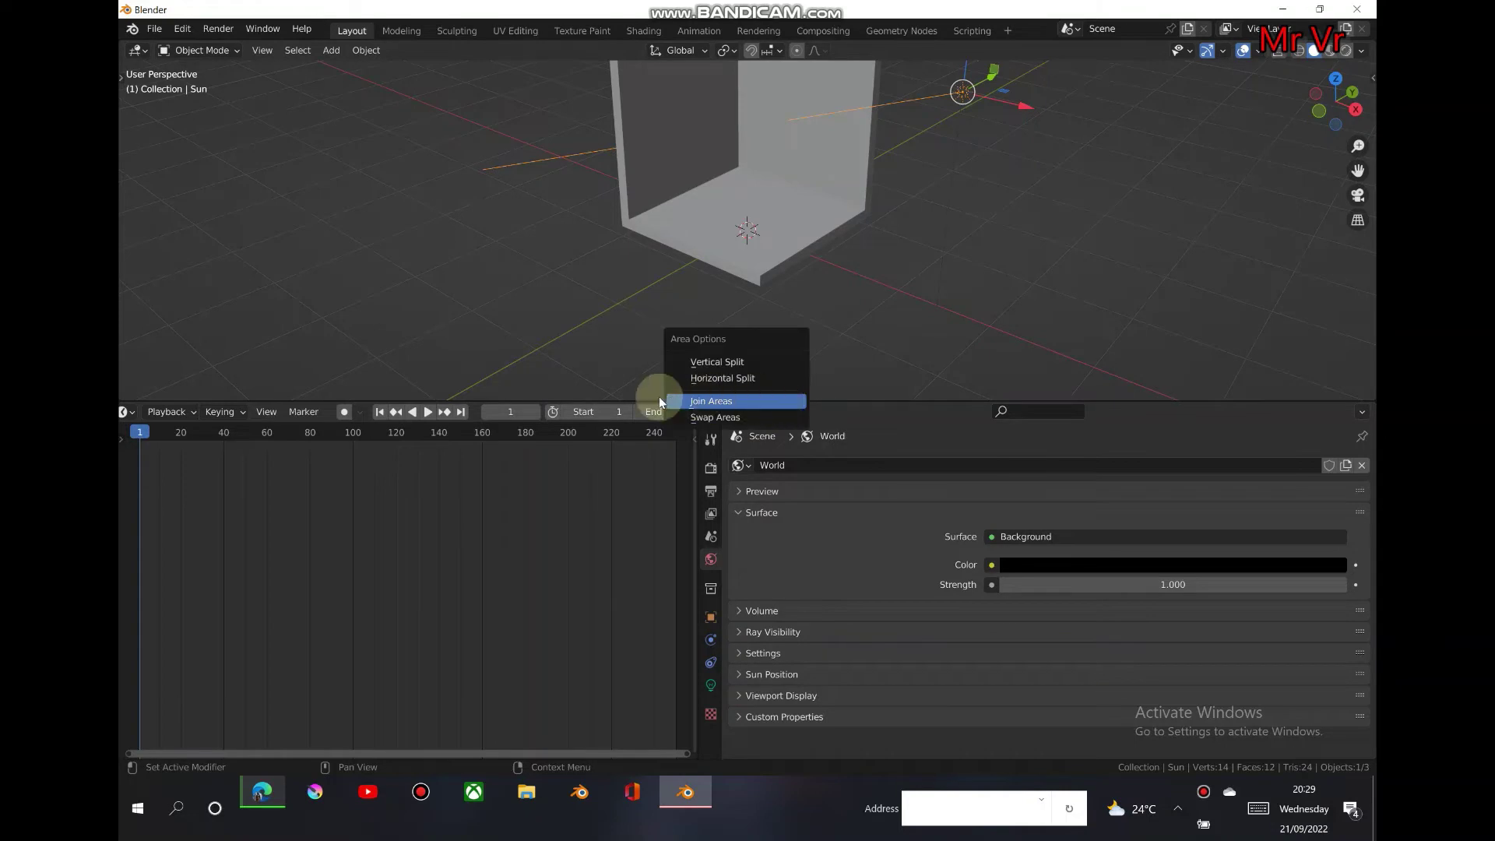
{"action": "left_click", "coordinate": [631, 400]}
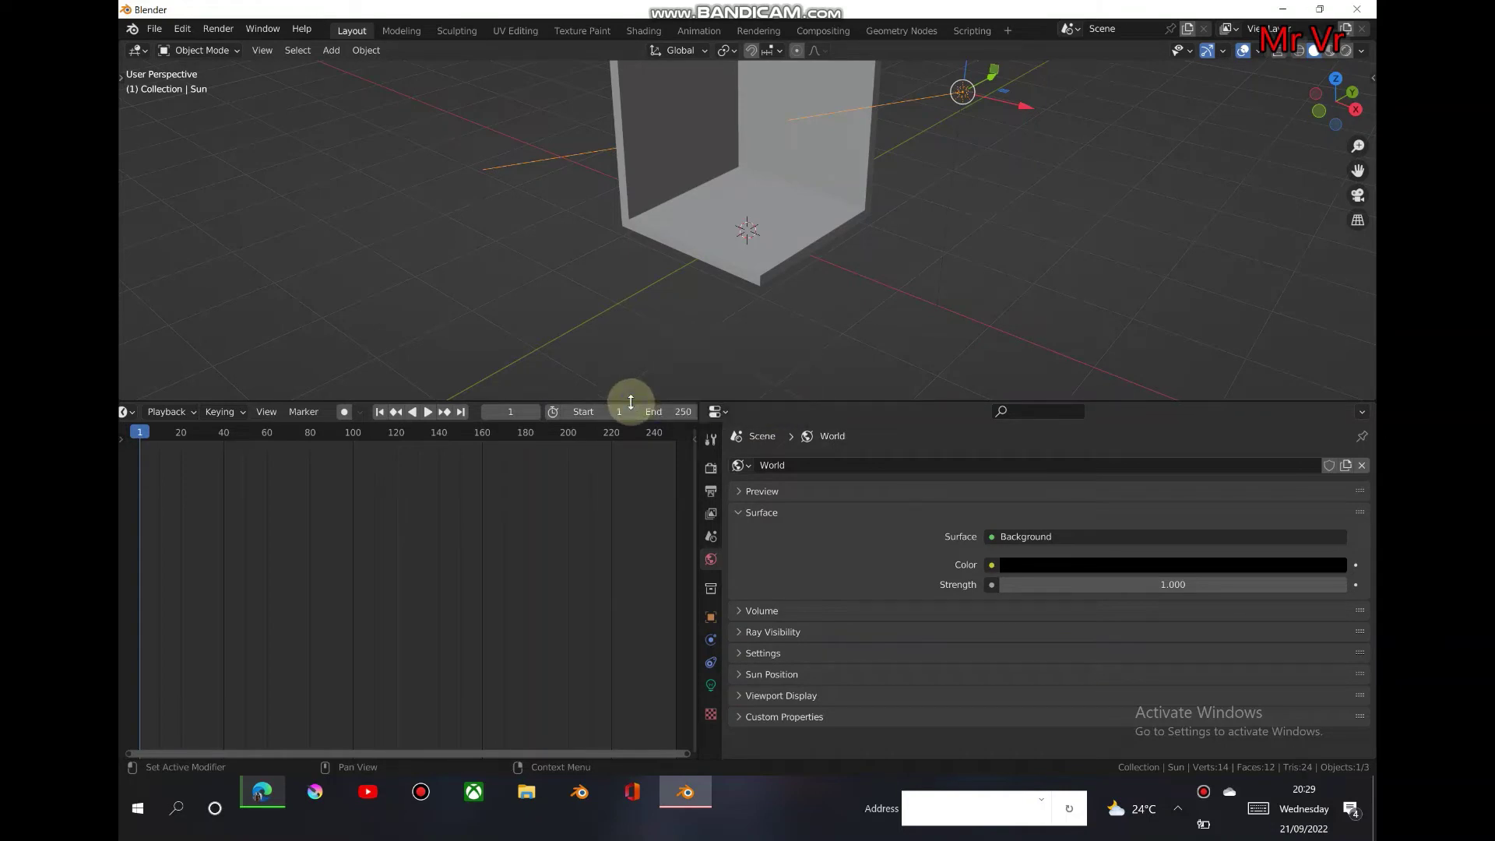
{"action": "right_click", "coordinate": [630, 402]}
{"action": "left_click", "coordinate": [628, 397]}
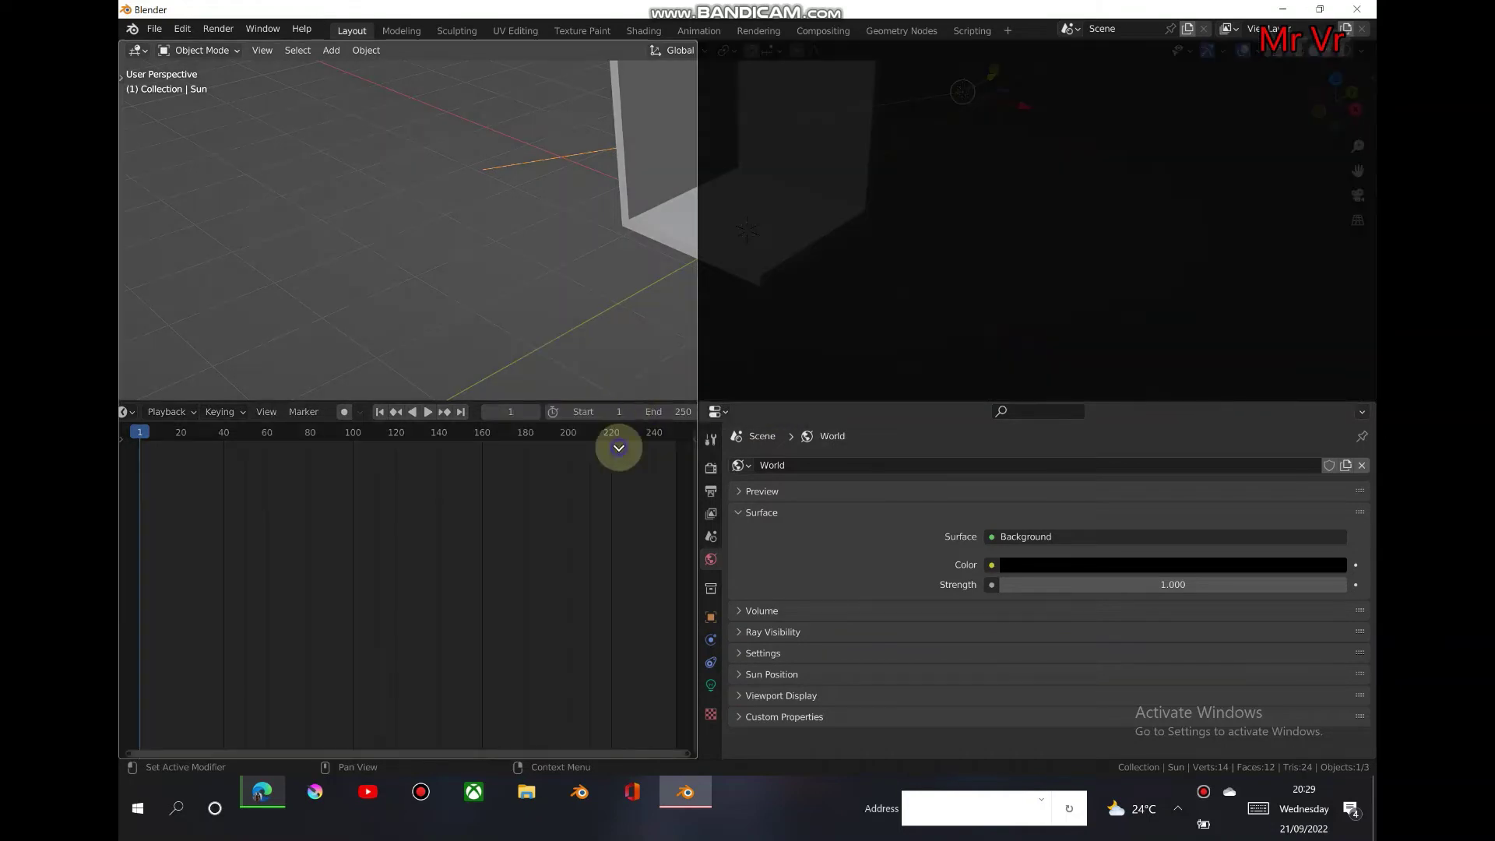
{"action": "left_click", "coordinate": [621, 447]}
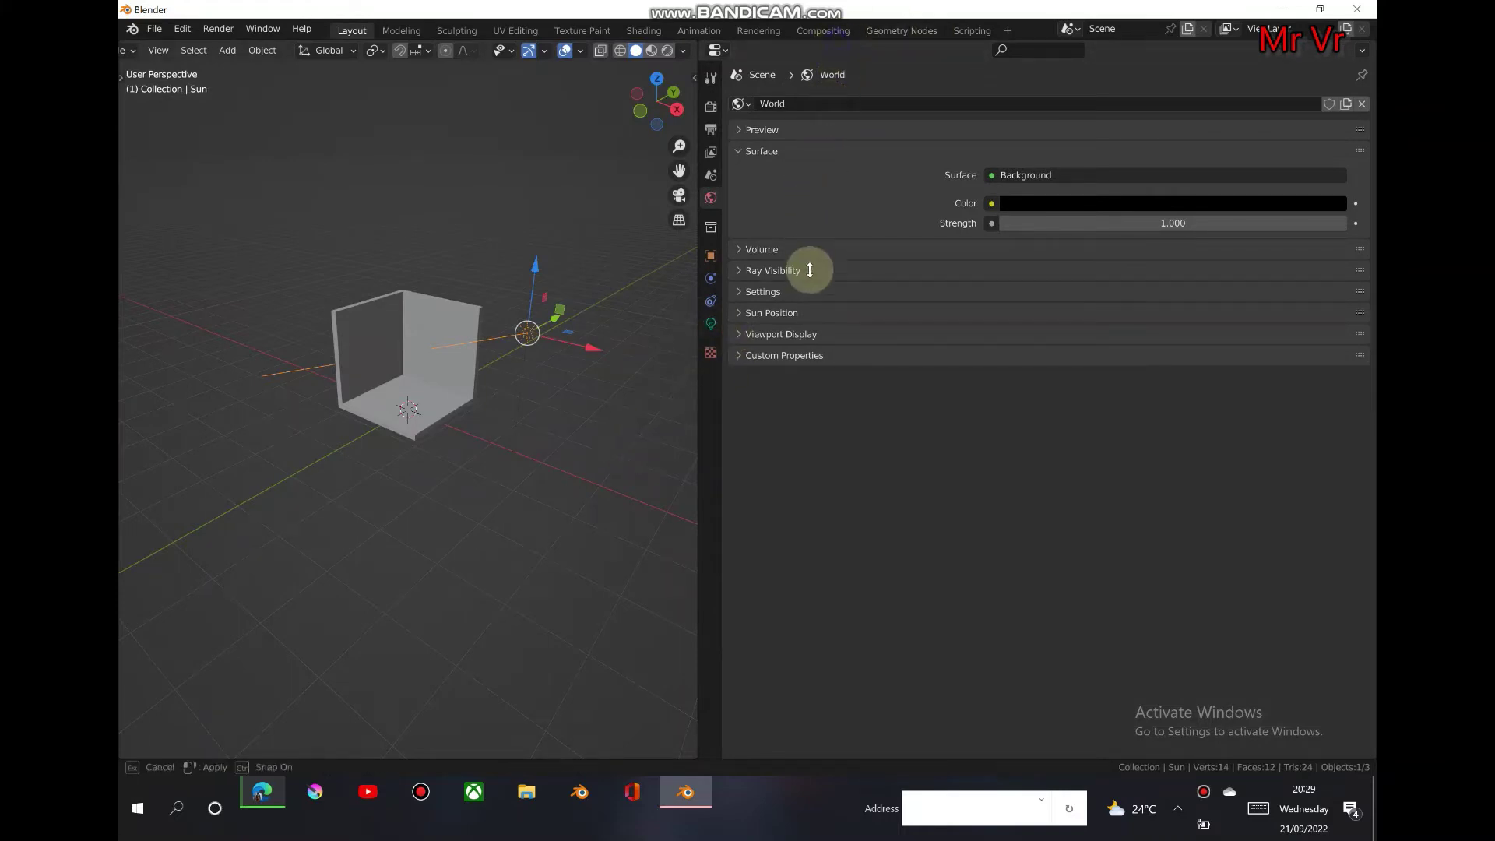
{"action": "left_click_drag", "start_coordinate": [697, 276], "coordinate": [1171, 242]}
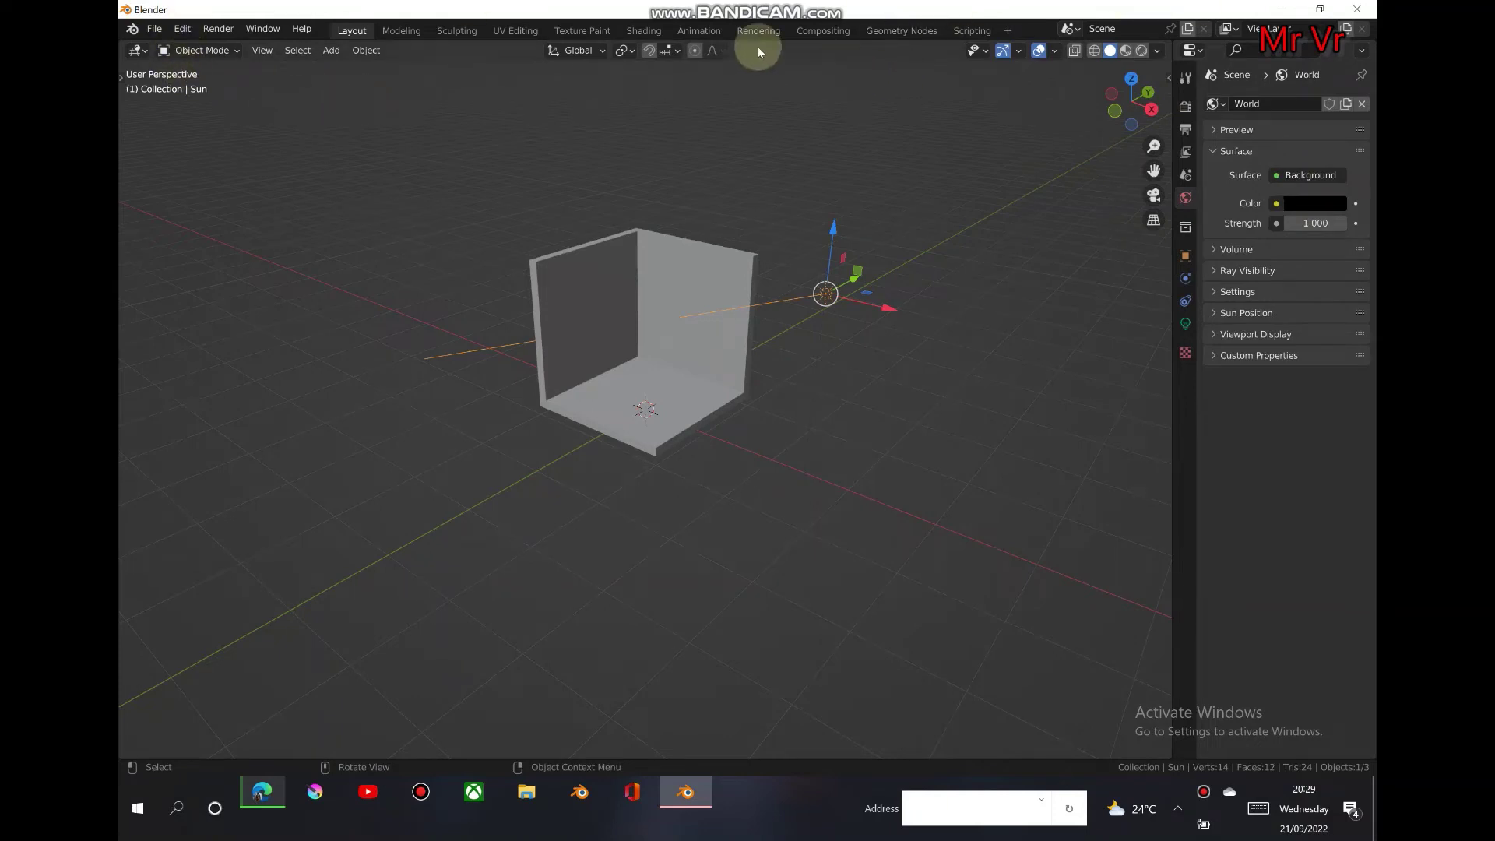
Switch to the Shading workspace, select the room, and enlarge the node editor to show its material nodes.
{"action": "left_click", "coordinate": [628, 31]}
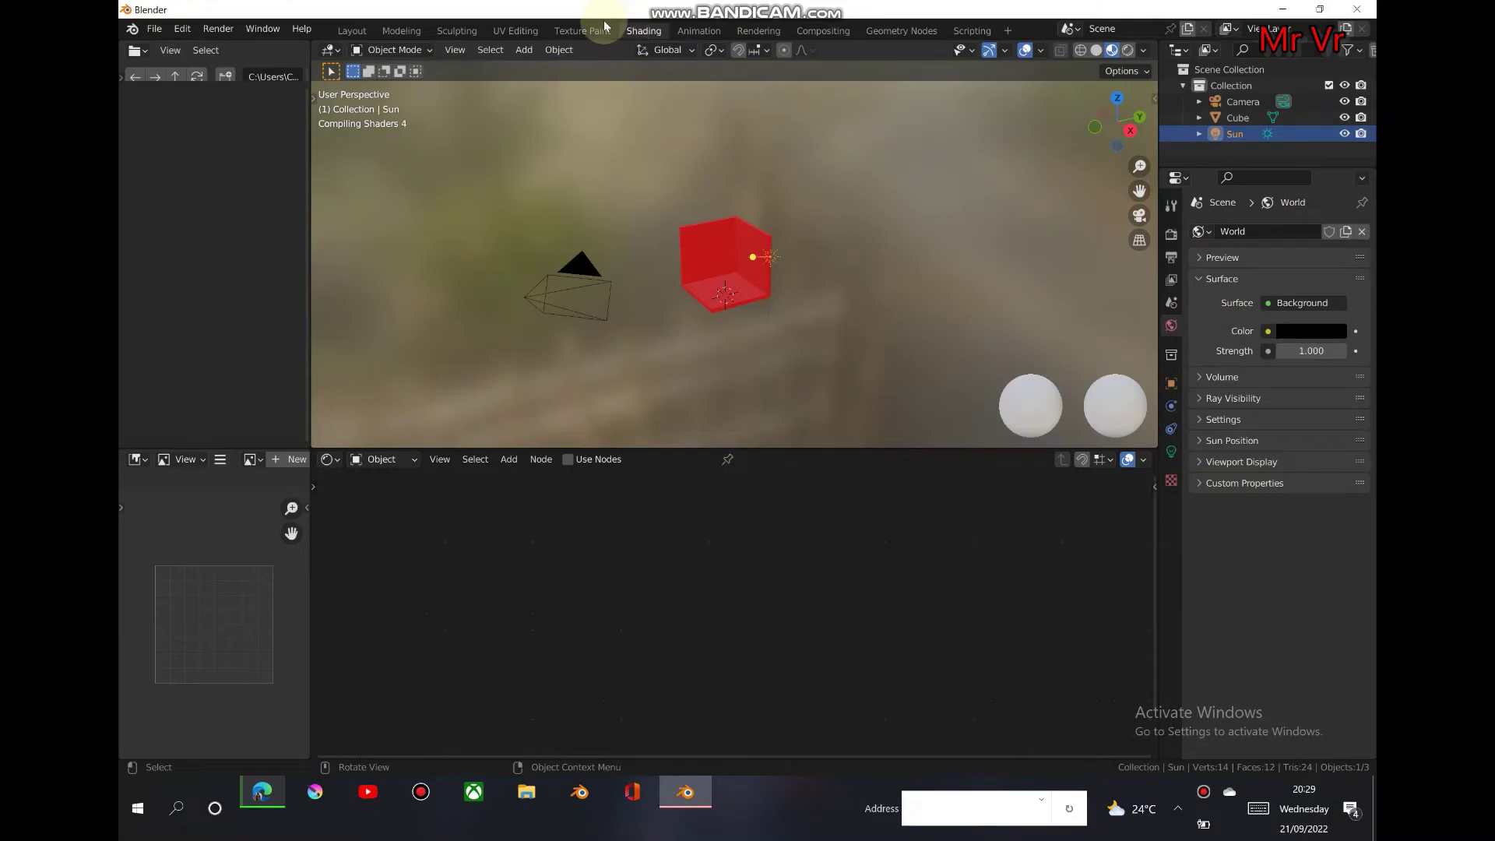
{"action": "left_click", "coordinate": [742, 273]}
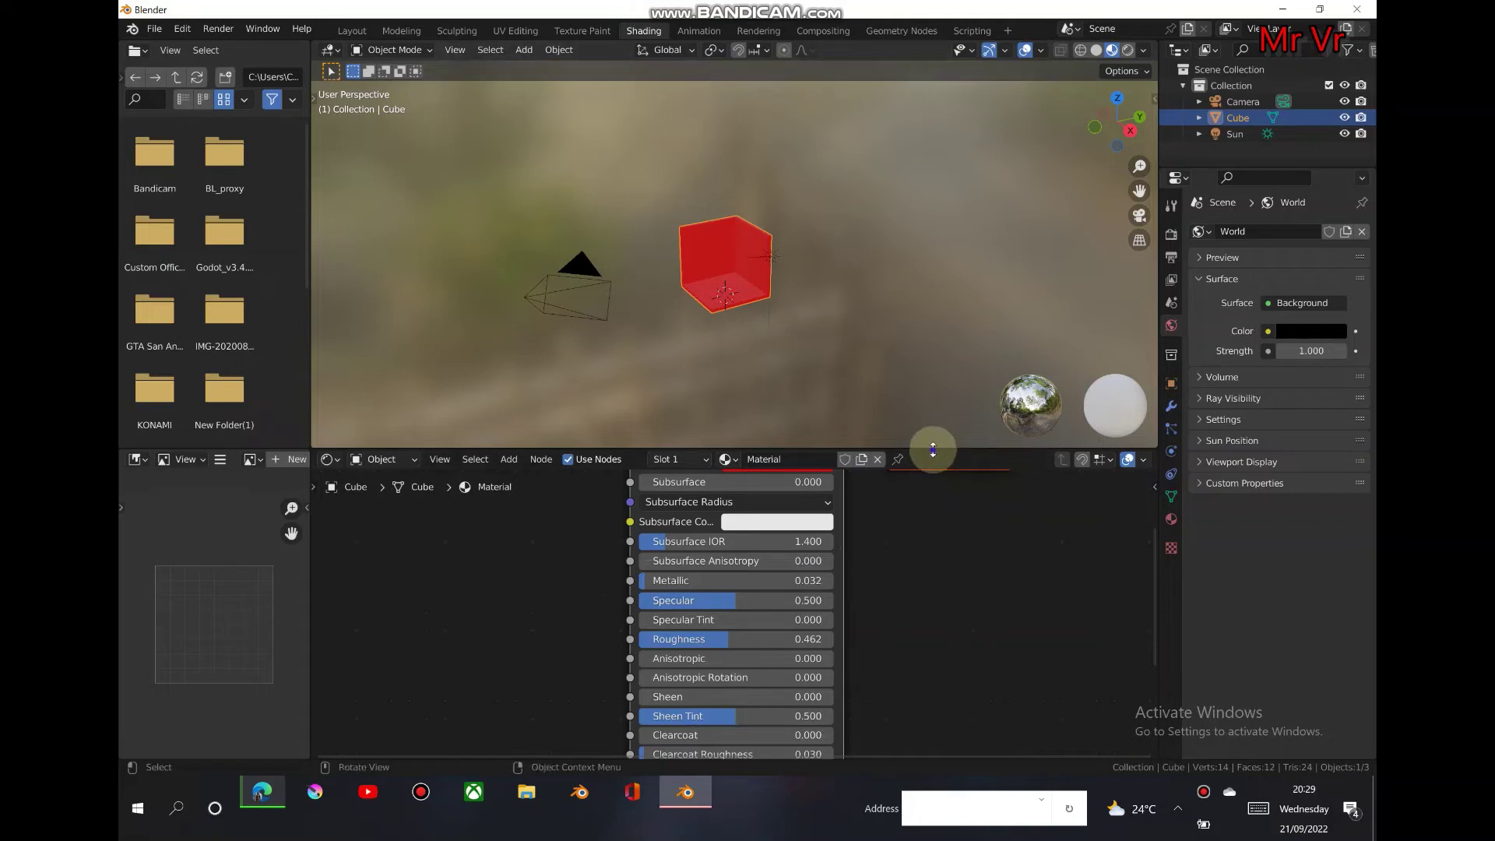
{"action": "left_click_drag", "start_coordinate": [933, 449], "coordinate": [955, 355]}
{"action": "middle_click_drag", "start_coordinate": [585, 442], "coordinate": [722, 515]}
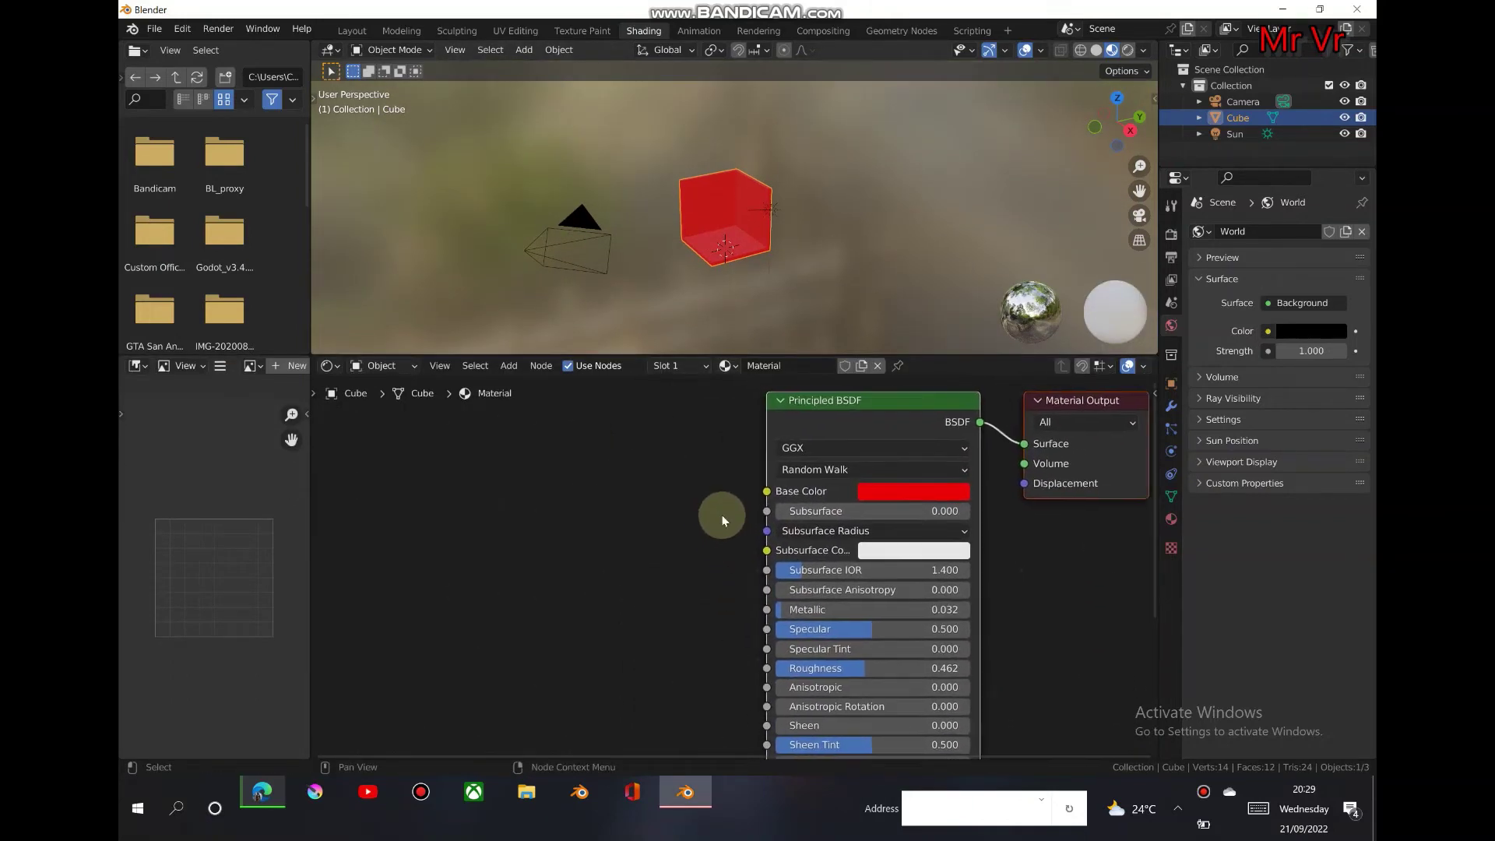
Add an Image Texture node before the Principled BSDF and connect its Color output to Base Color.
{"action": "left_click", "coordinate": [511, 366]}
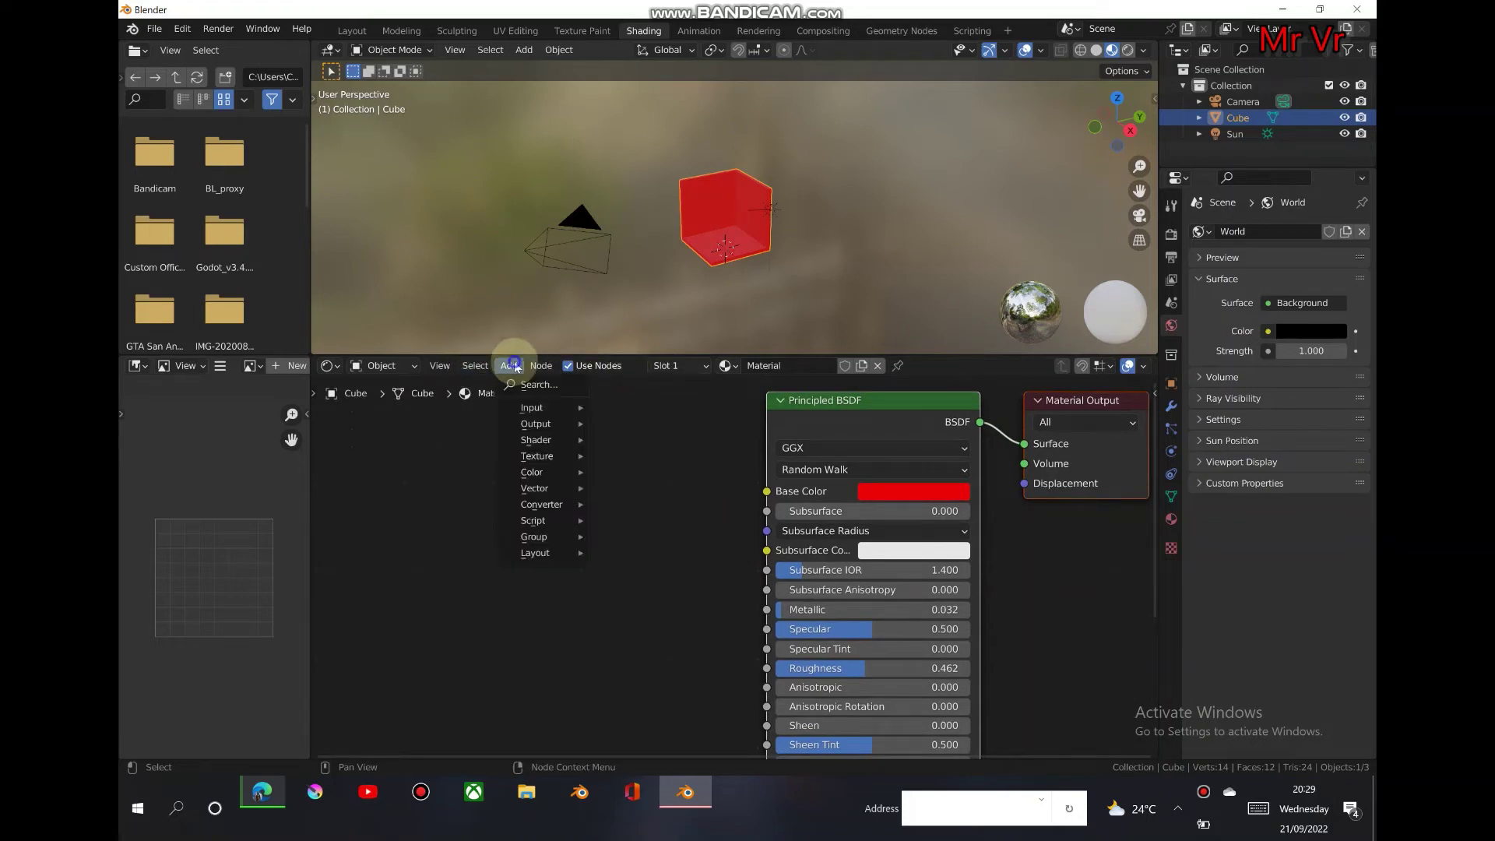
{"action": "mouse_move", "coordinate": [525, 413]}
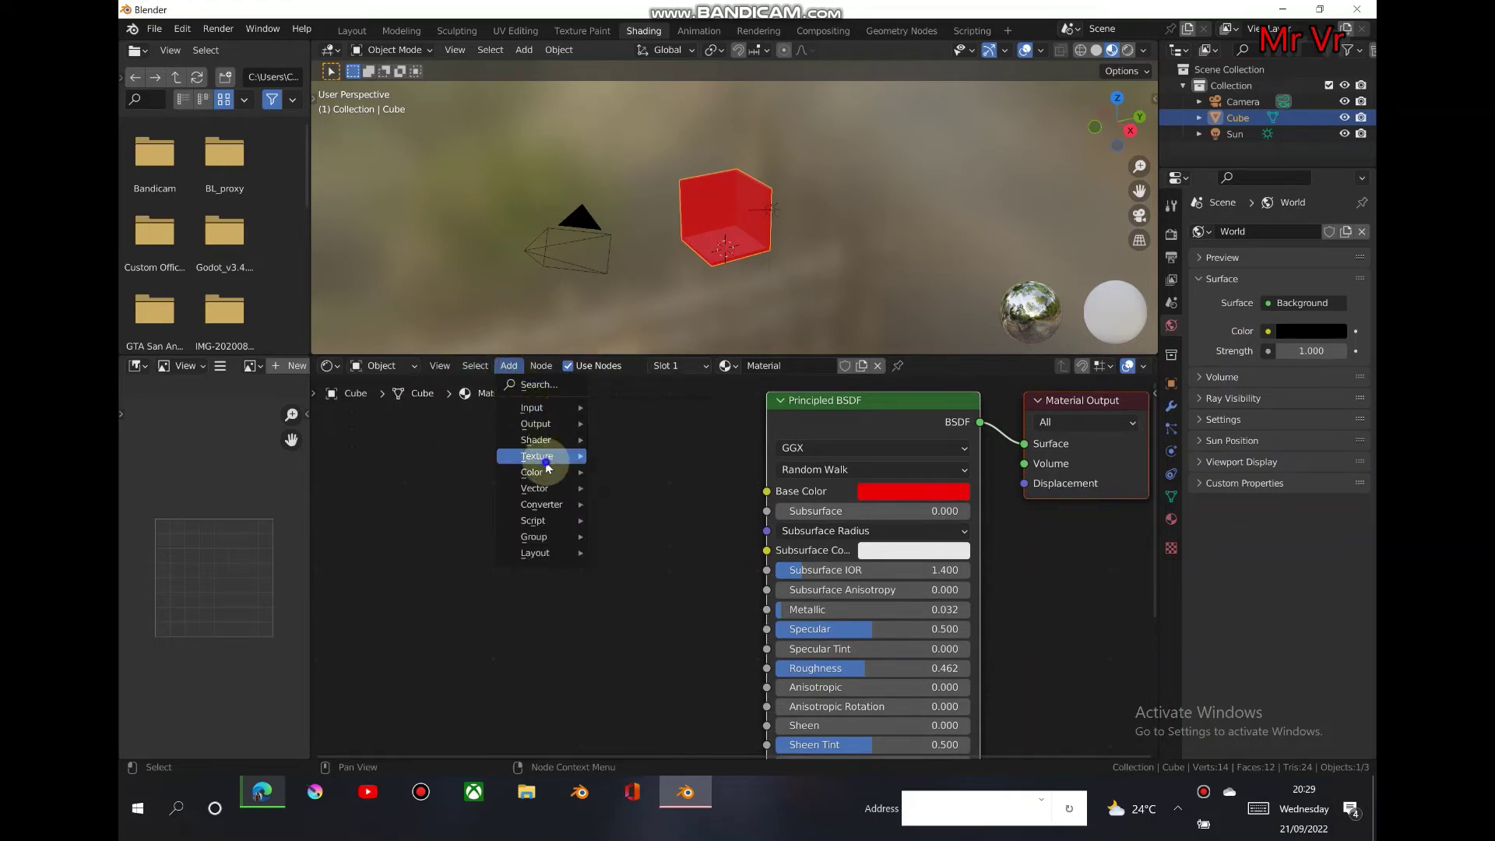
{"action": "mouse_move", "coordinate": [545, 457]}
{"action": "left_click", "coordinate": [638, 537]}
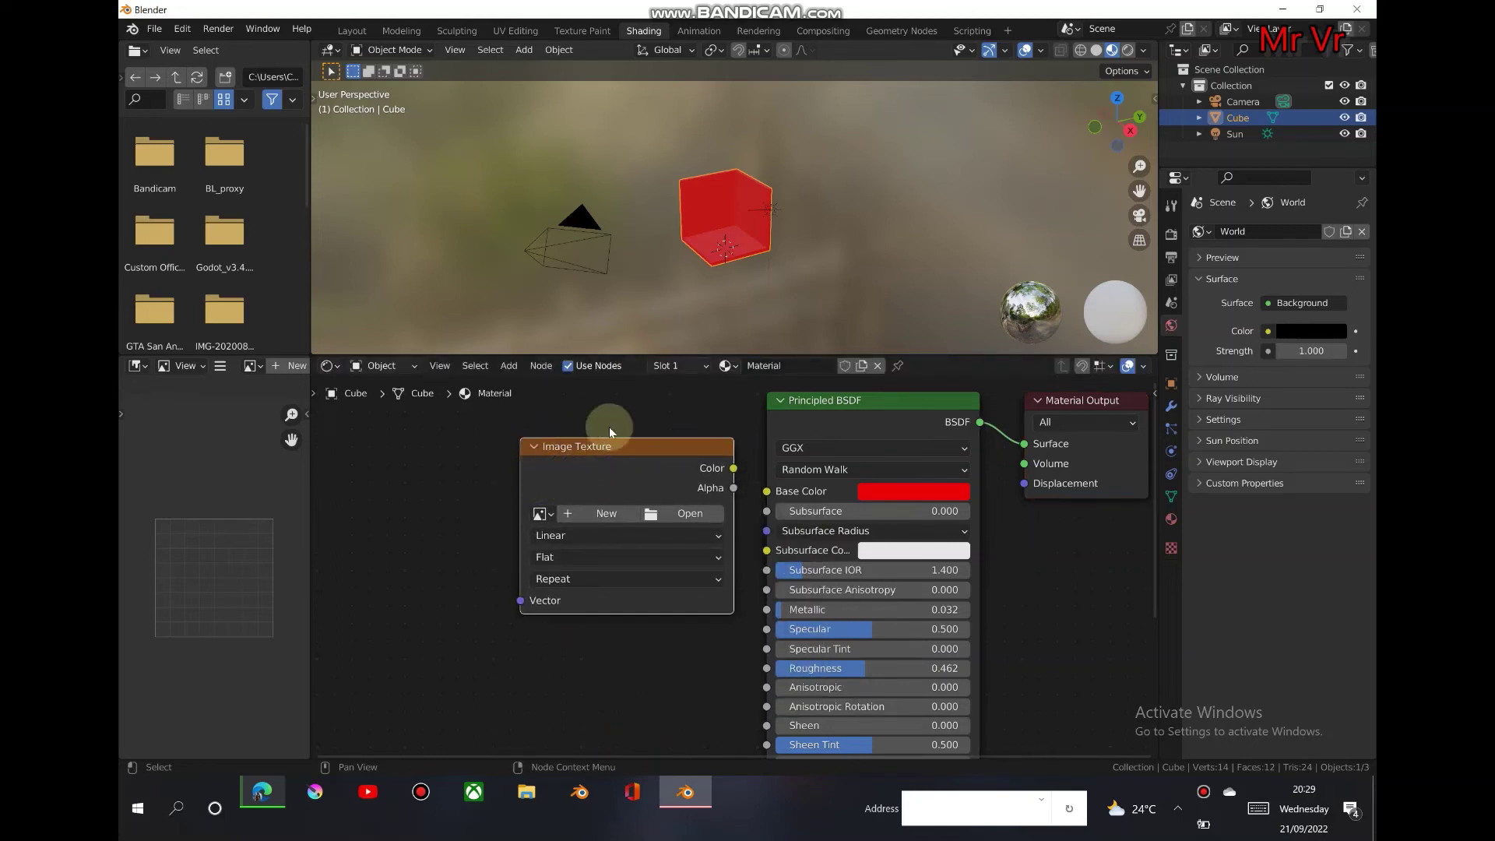
{"action": "left_click", "coordinate": [609, 394]}
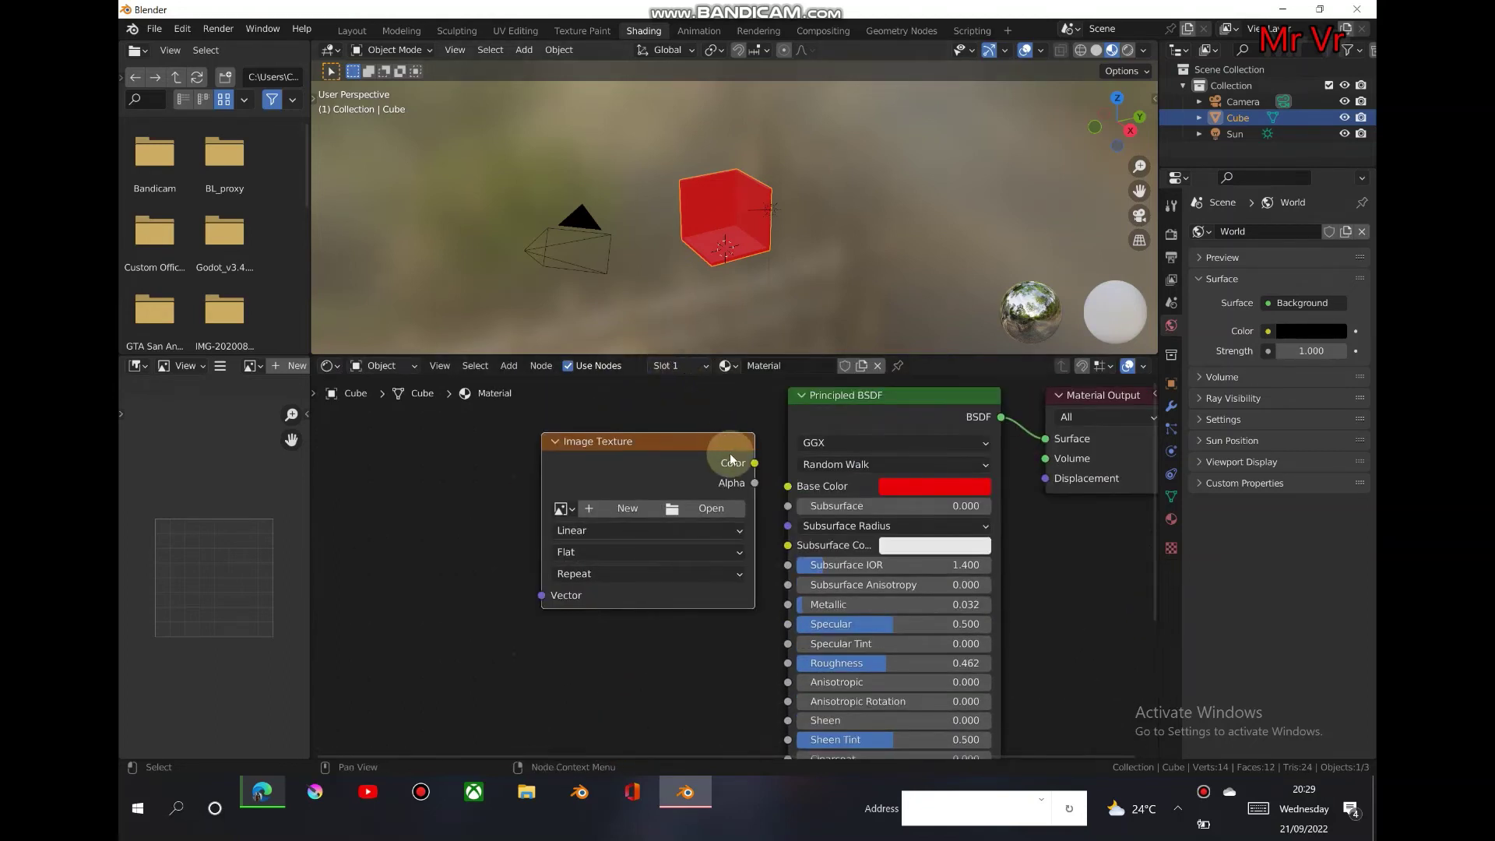
{"action": "left_click_drag", "start_coordinate": [755, 464], "coordinate": [788, 486]}
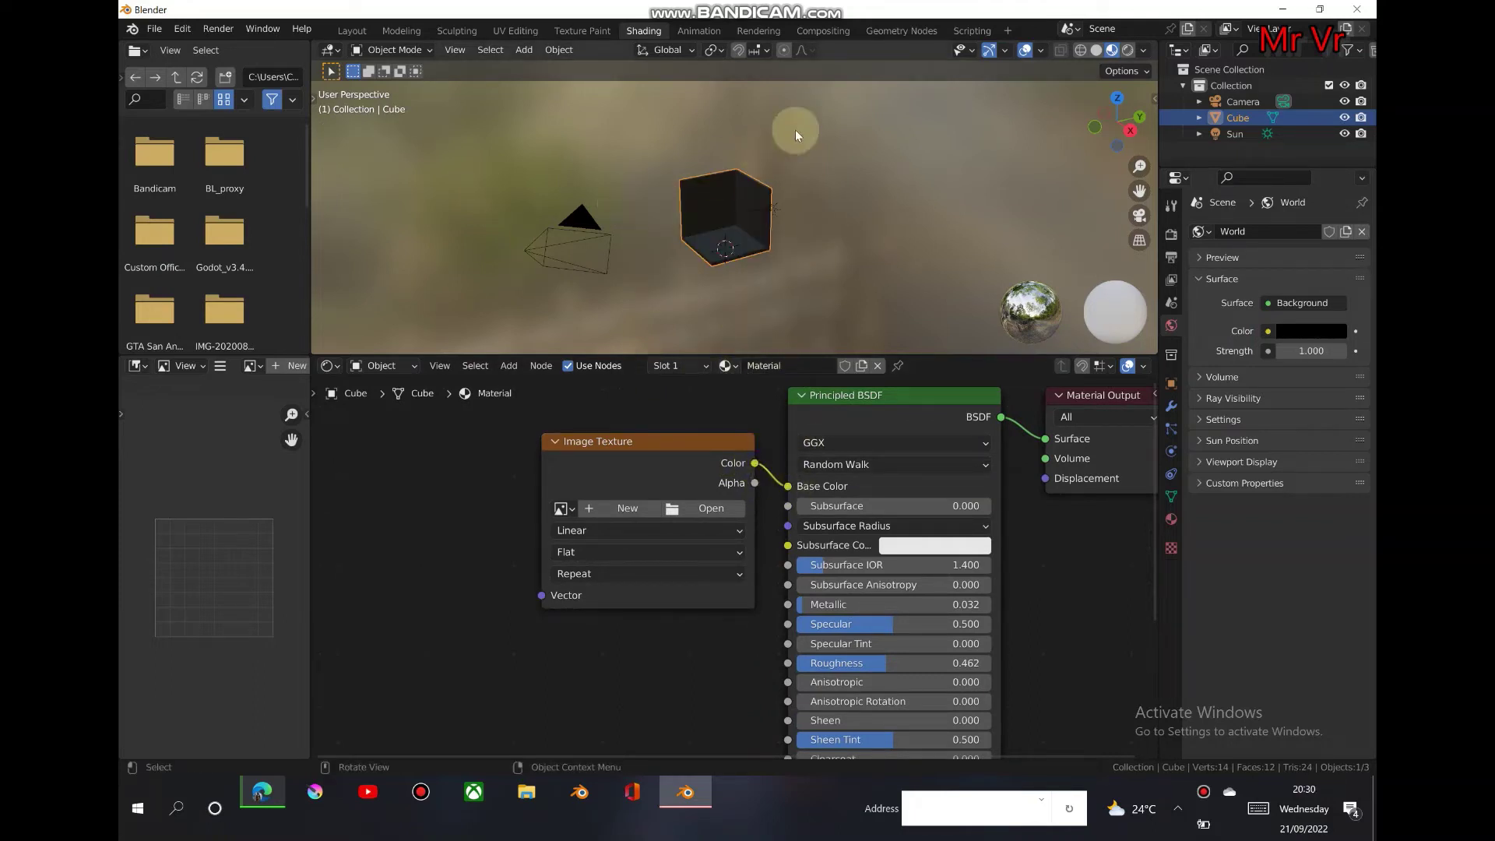
Add a Texture Coordinate node and place it well before the Image Texture node, leaving a gap between them.
{"action": "left_click", "coordinate": [508, 365]}
{"action": "mouse_move", "coordinate": [514, 404]}
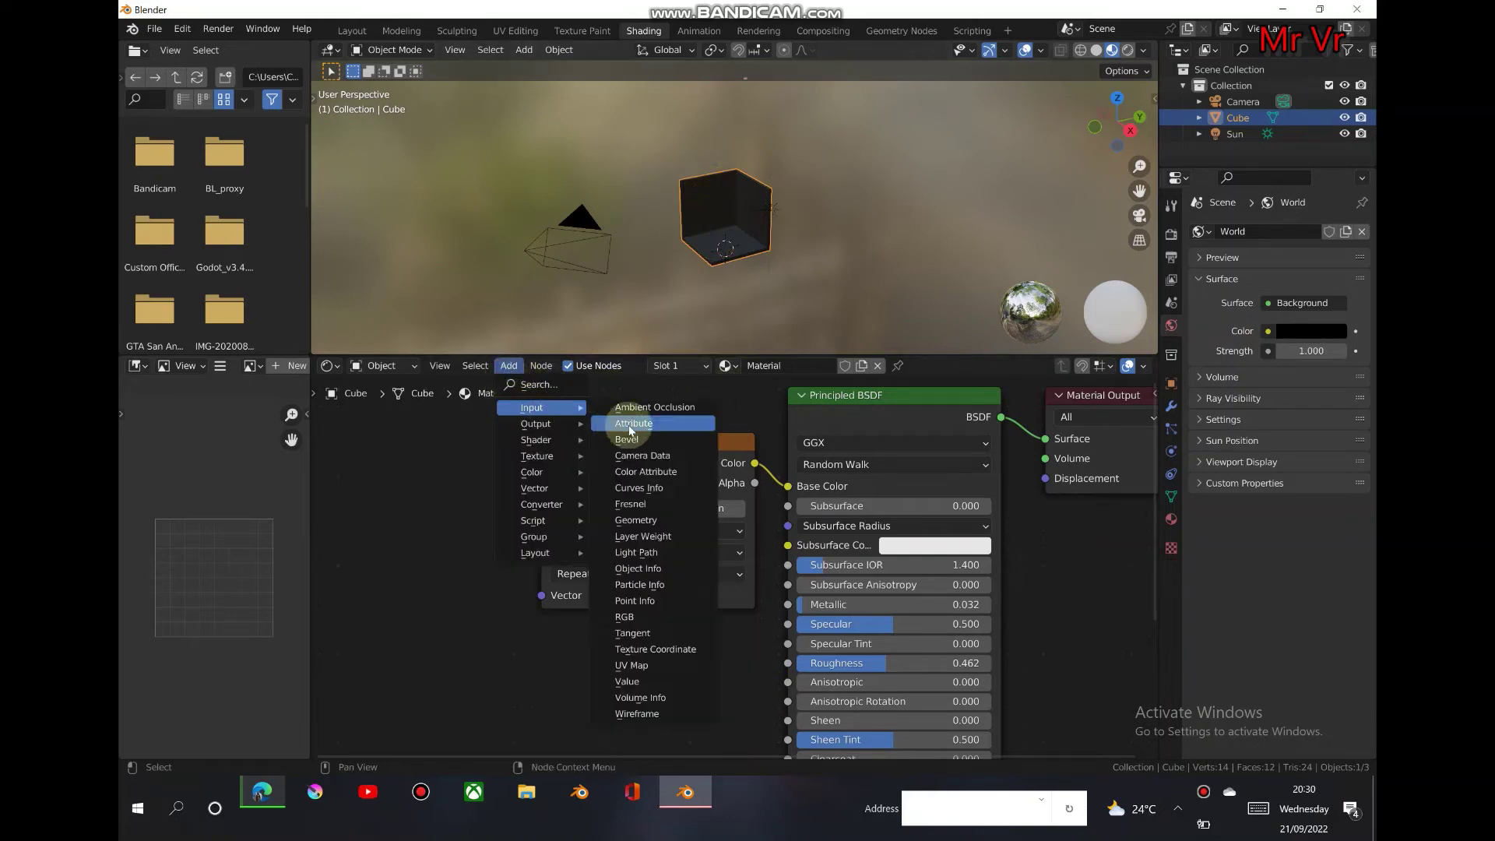
{"action": "left_click", "coordinate": [646, 648]}
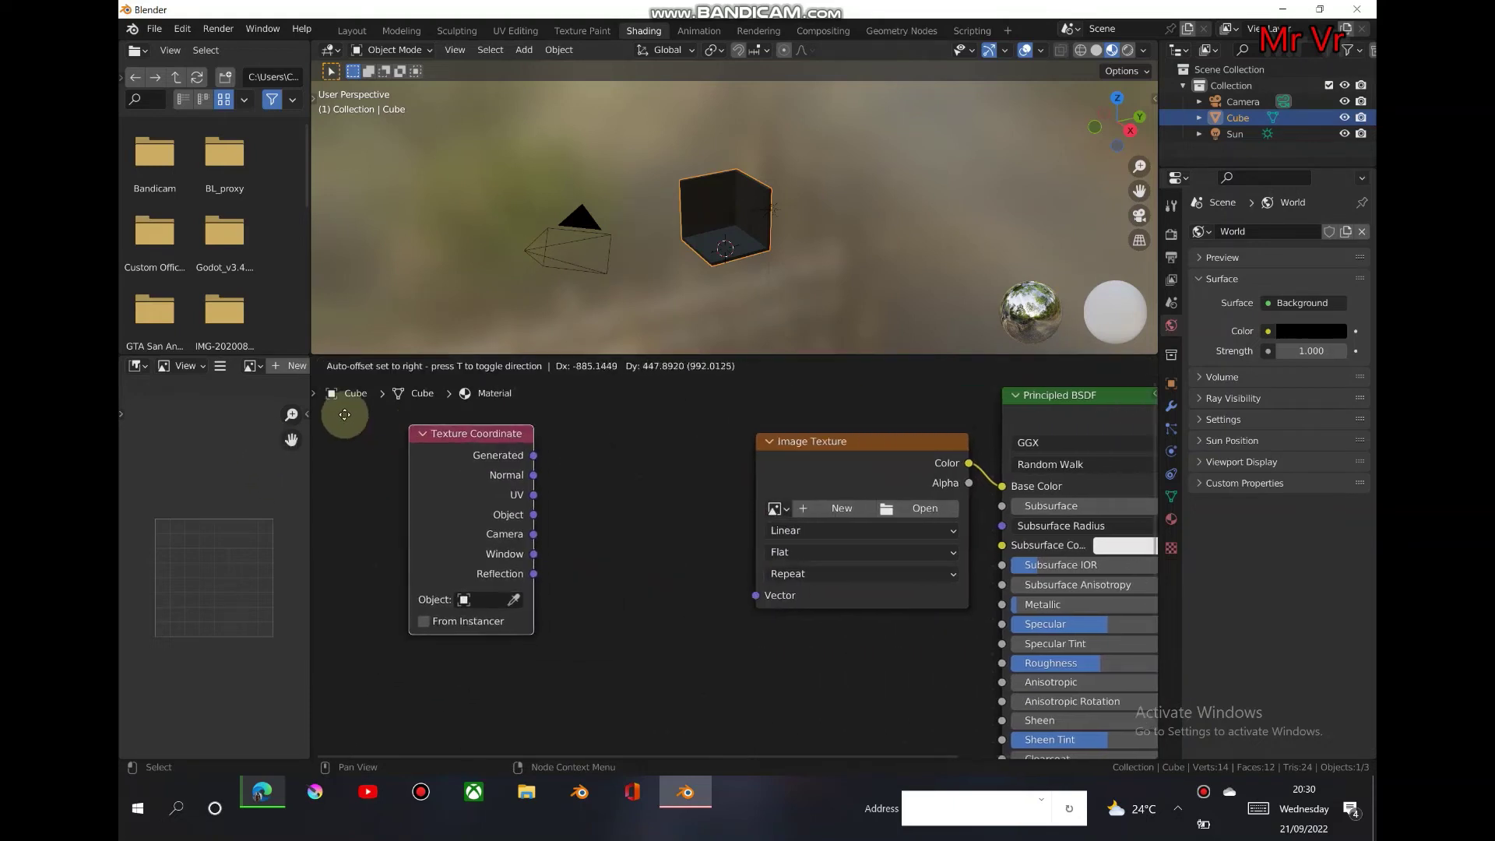
{"action": "left_click", "coordinate": [276, 389]}
Add a Mapping node and place it between the Texture Coordinate and Image Texture nodes.
{"action": "mouse_move", "coordinate": [537, 504]}
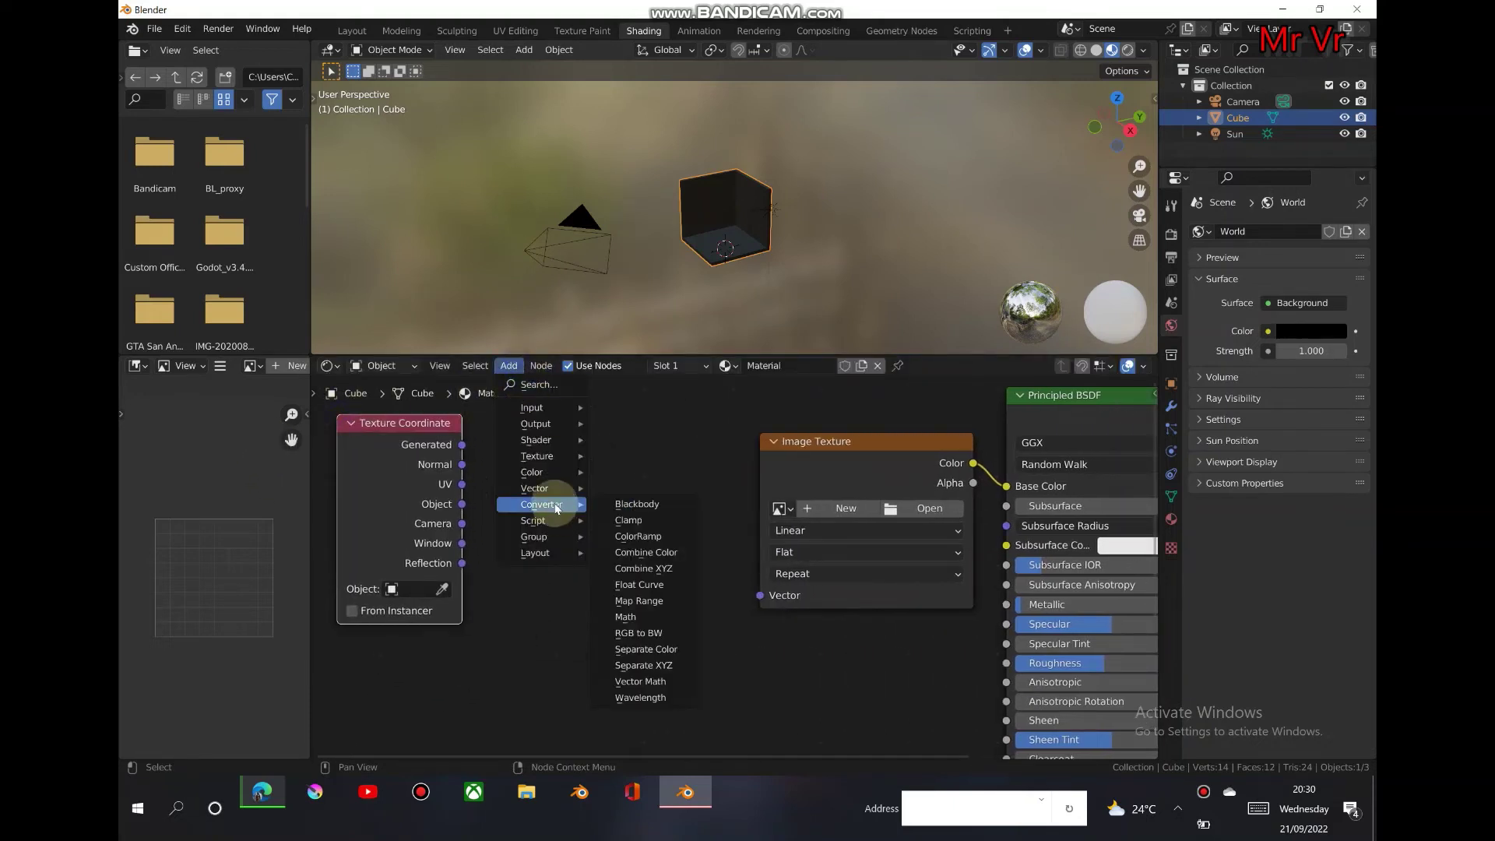
{"action": "left_click", "coordinate": [640, 520]}
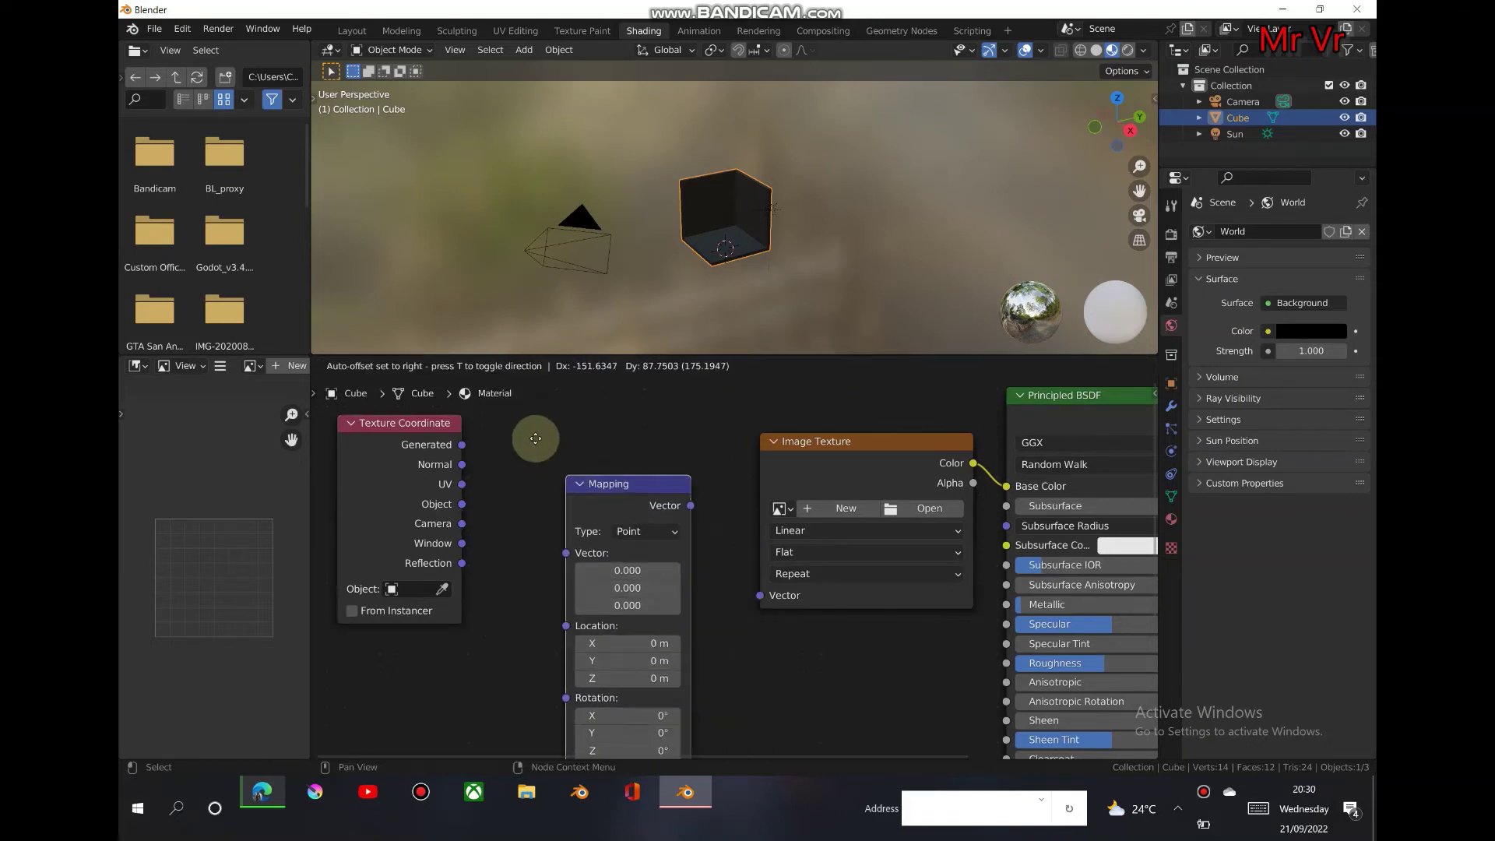
{"action": "left_click", "coordinate": [548, 413]}
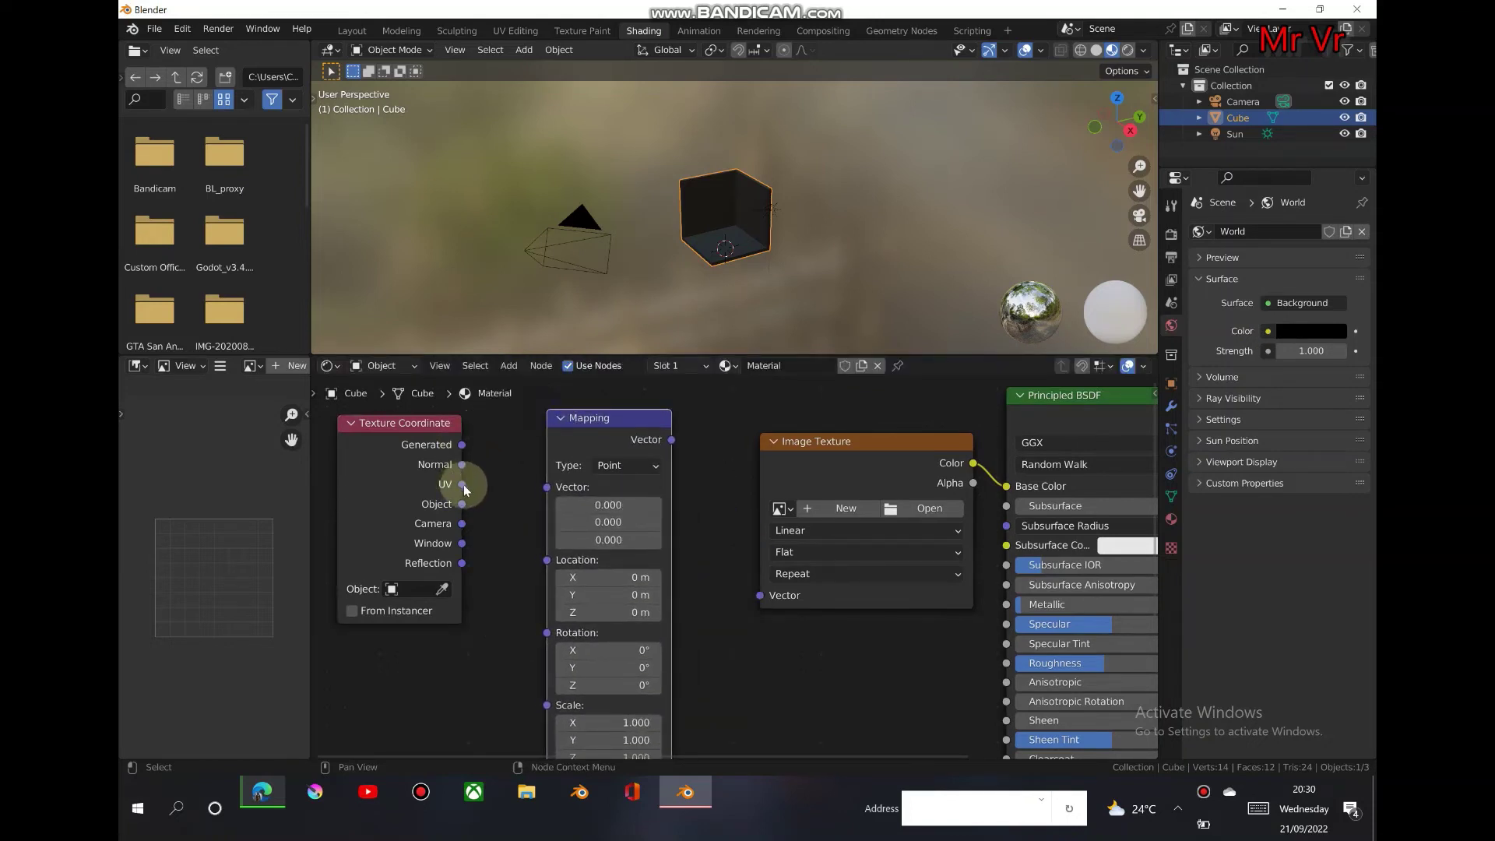
Connect the Texture Coordinate node's UV output to the Mapping node's Vector input, and the Mapping output to the Image Texture's Vector input.
{"action": "left_click_drag", "start_coordinate": [464, 485], "coordinate": [546, 487]}
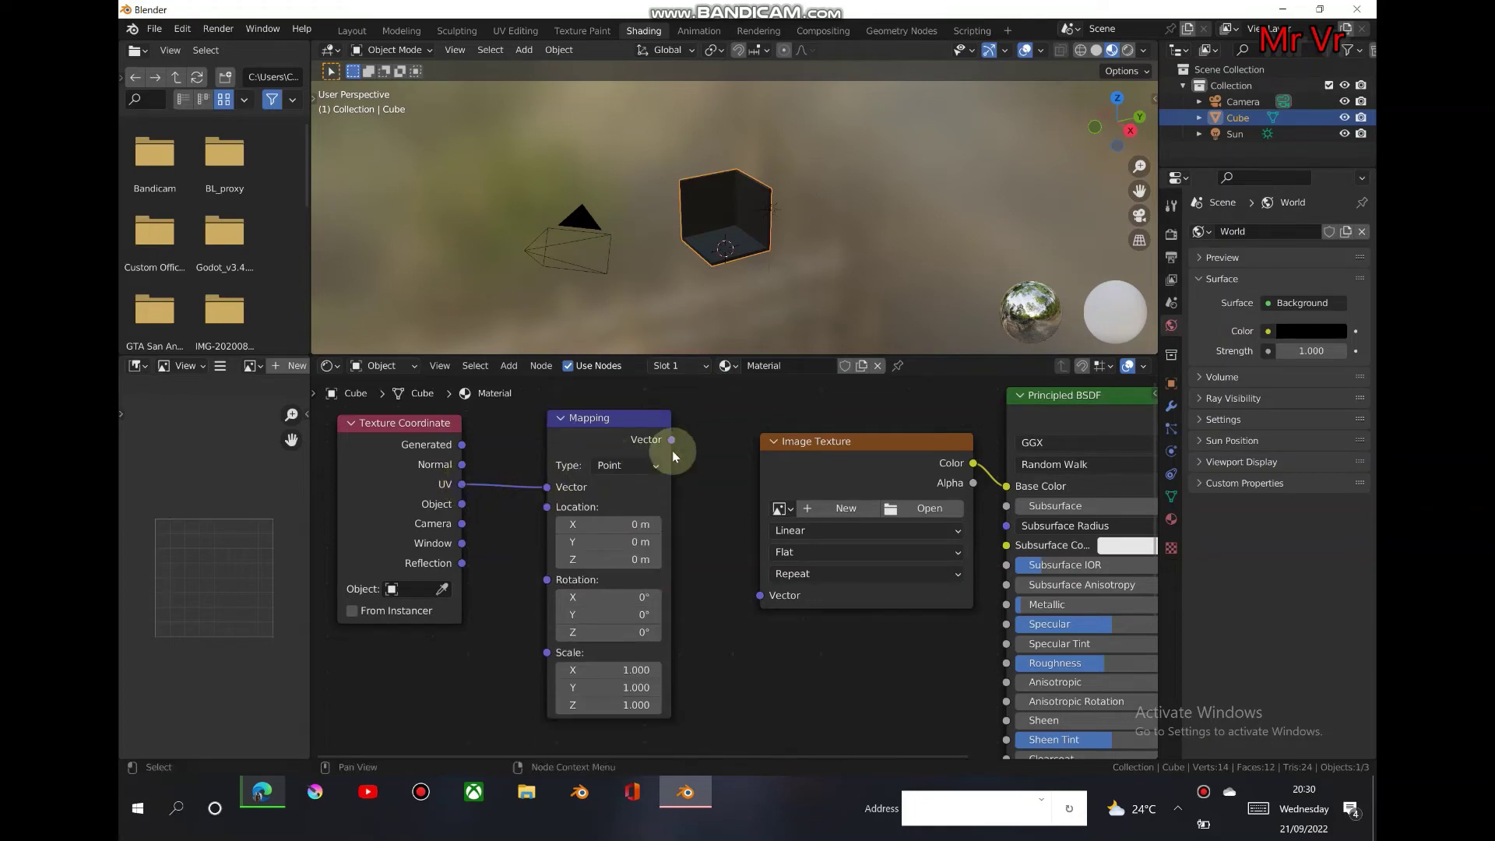
{"action": "left_click_drag", "start_coordinate": [670, 441], "coordinate": [759, 595]}
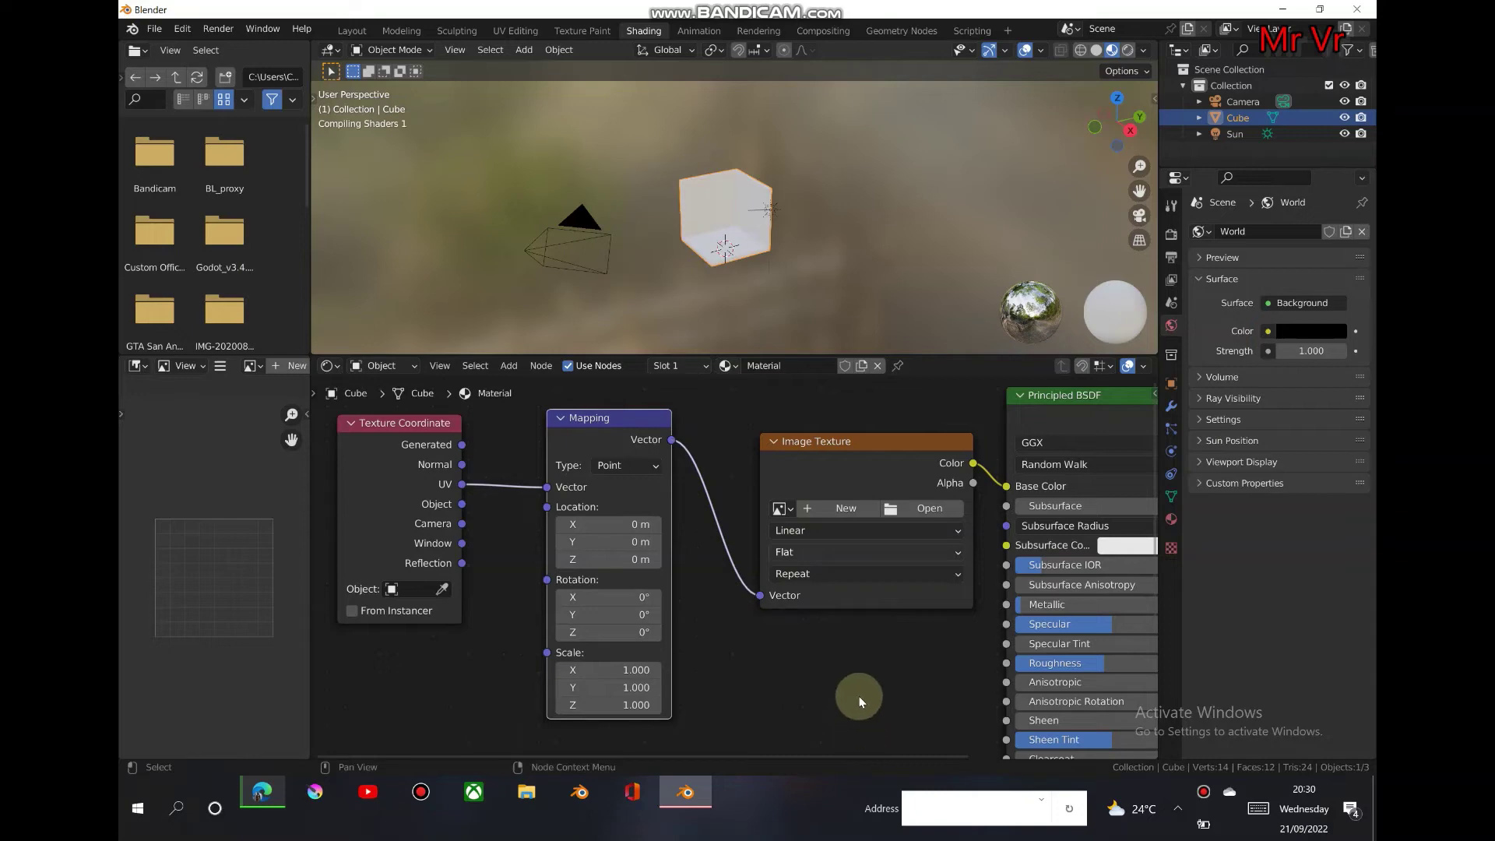
Load WoodFloor044_2K_Color.jpg from the blender textures folder into the Image Texture node.
{"action": "middle_click_drag", "start_coordinate": [802, 638], "coordinate": [780, 630]}
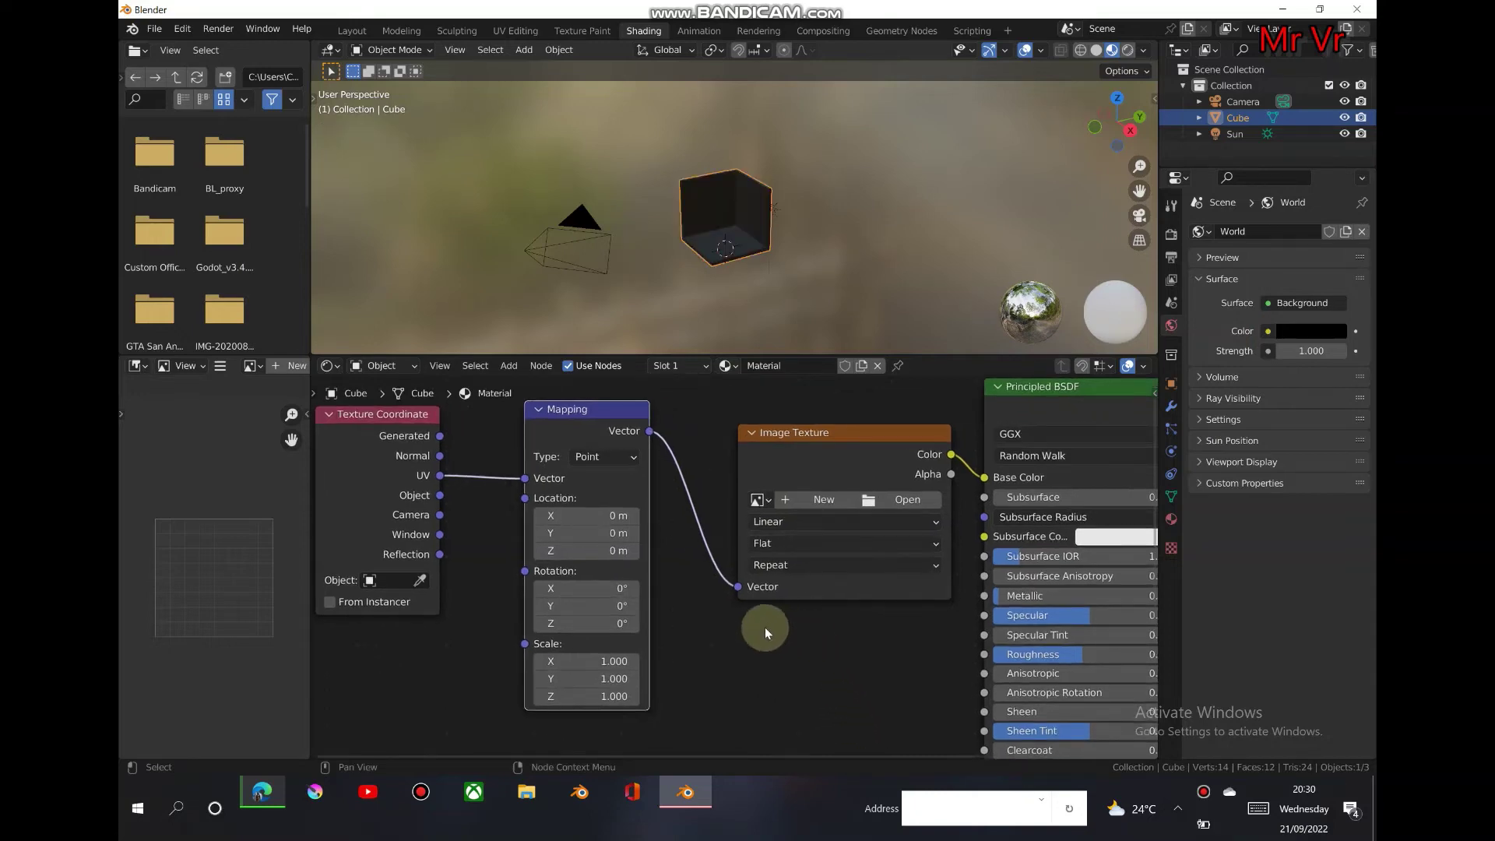
{"action": "left_click", "coordinate": [876, 503]}
{"action": "left_click", "coordinate": [1110, 283]}
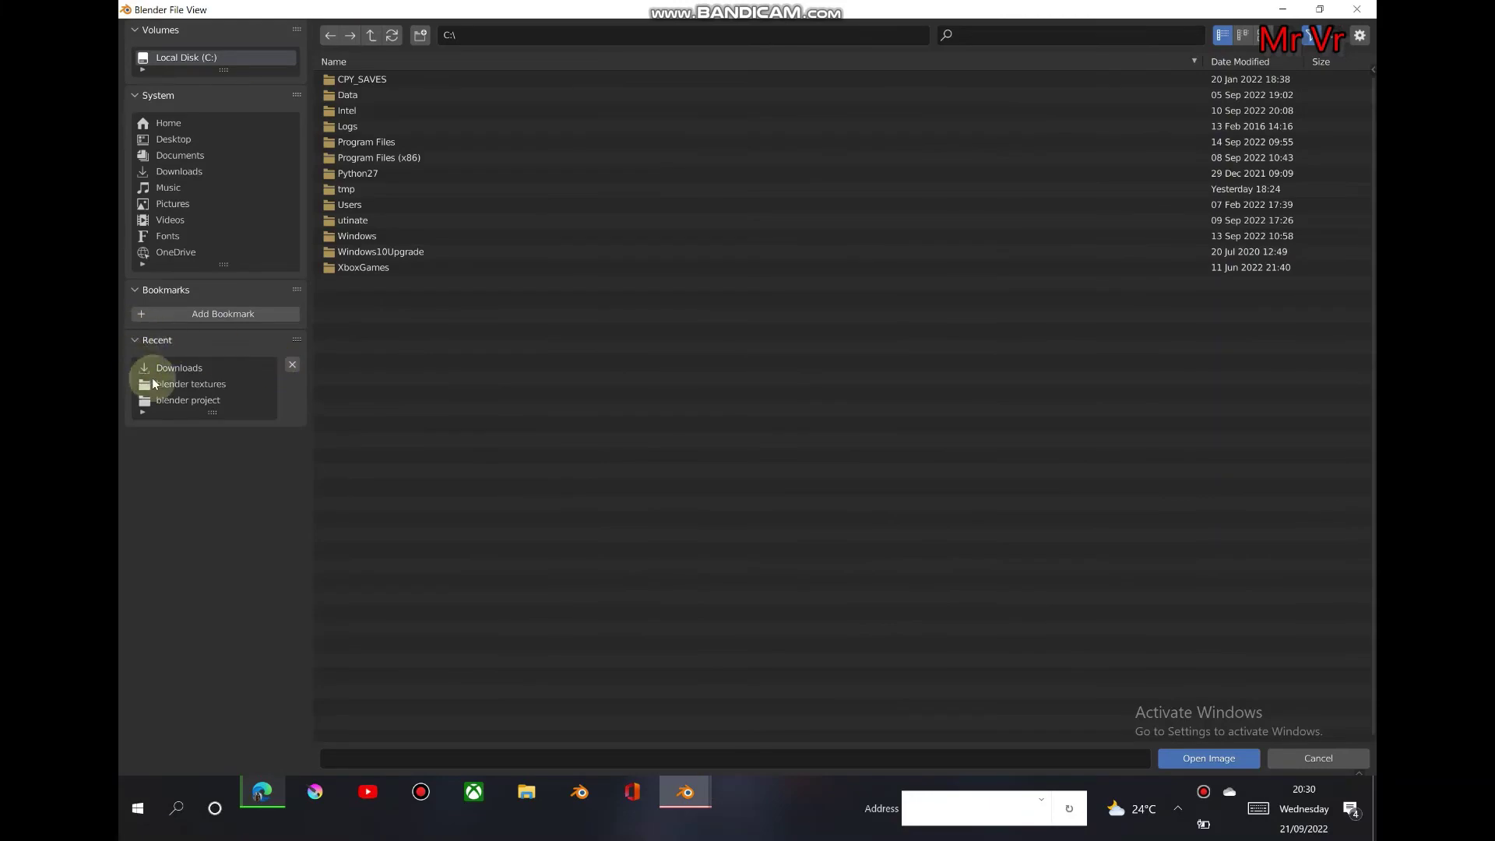
{"action": "left_click", "coordinate": [209, 385]}
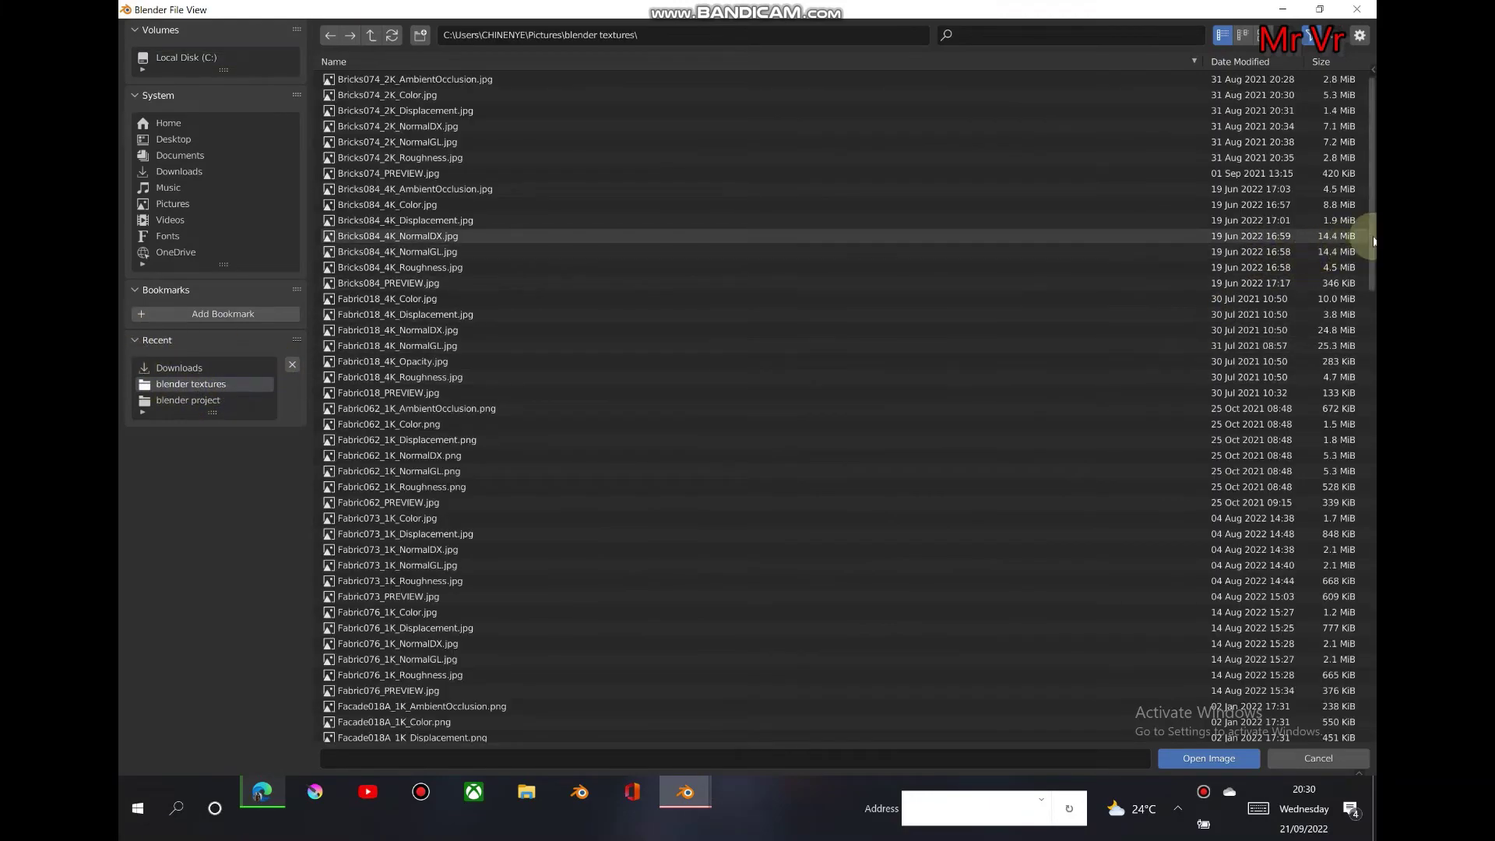
{"action": "left_click_drag", "start_coordinate": [1370, 242], "coordinate": [1370, 731]}
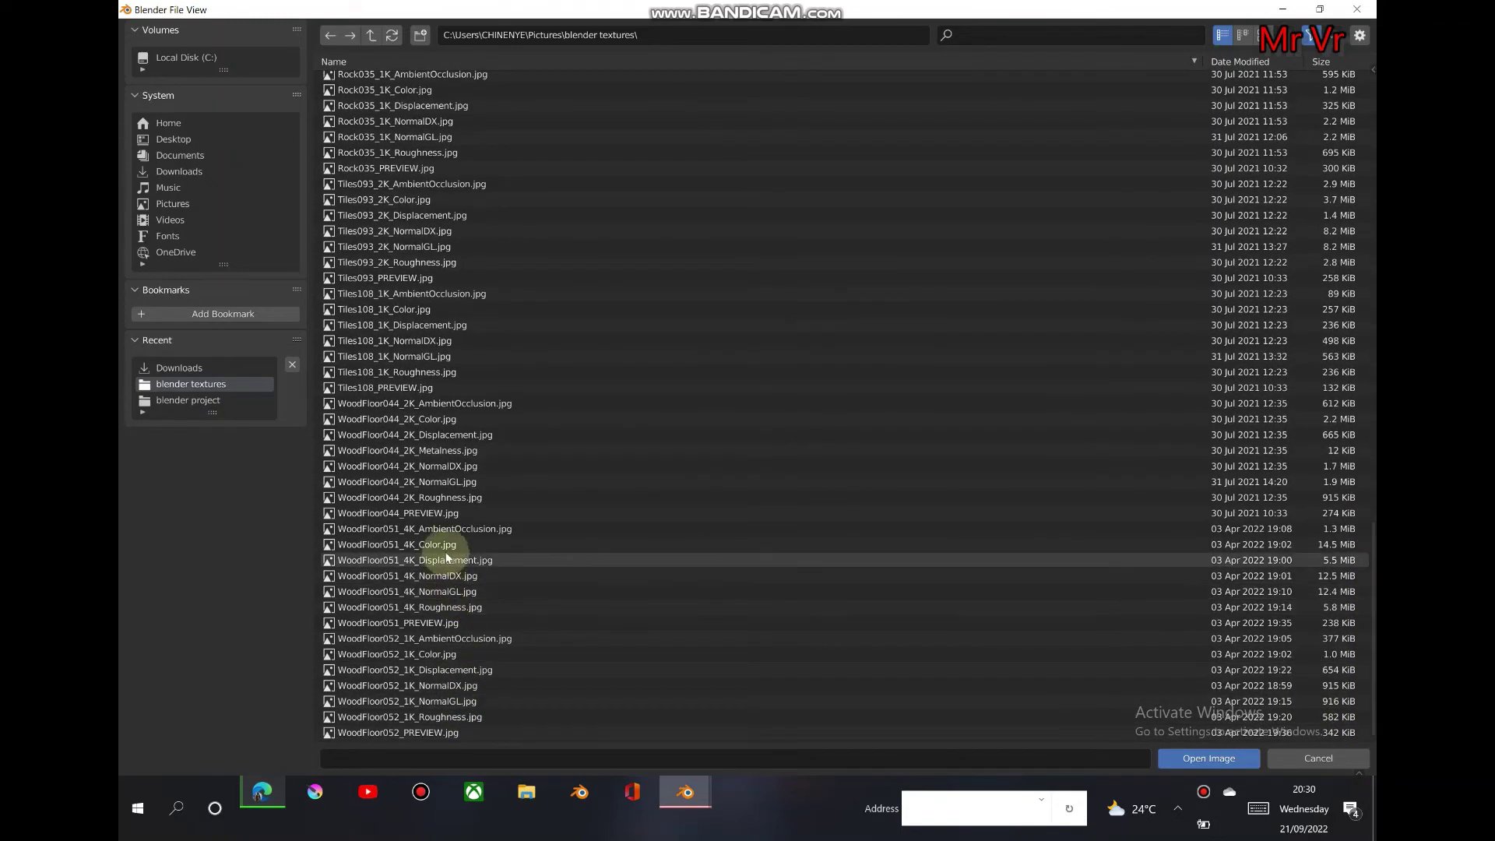
{"action": "left_click", "coordinate": [430, 418]}
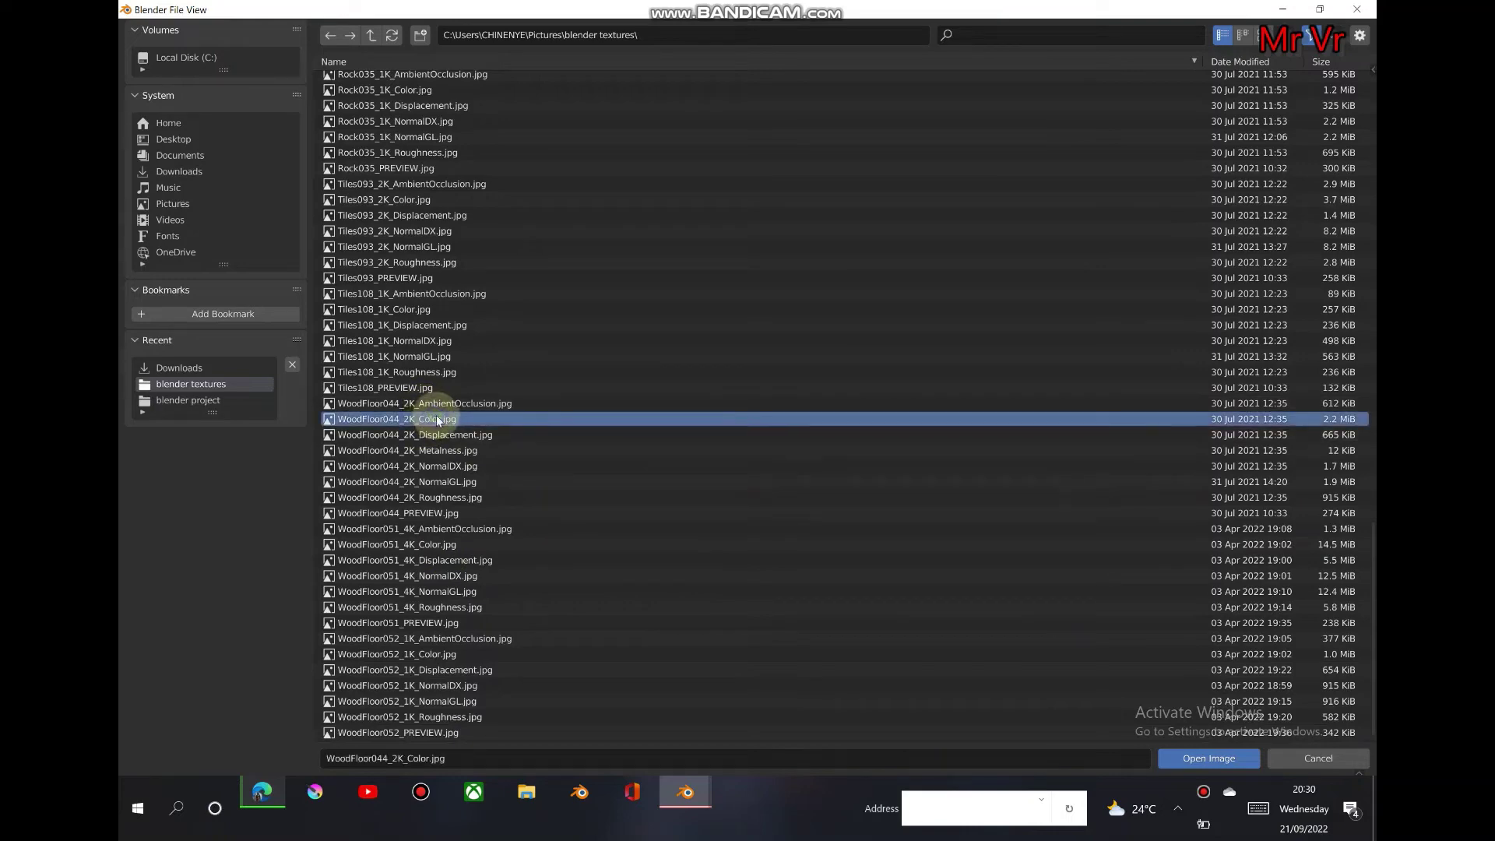
{"action": "left_click", "coordinate": [1211, 759]}
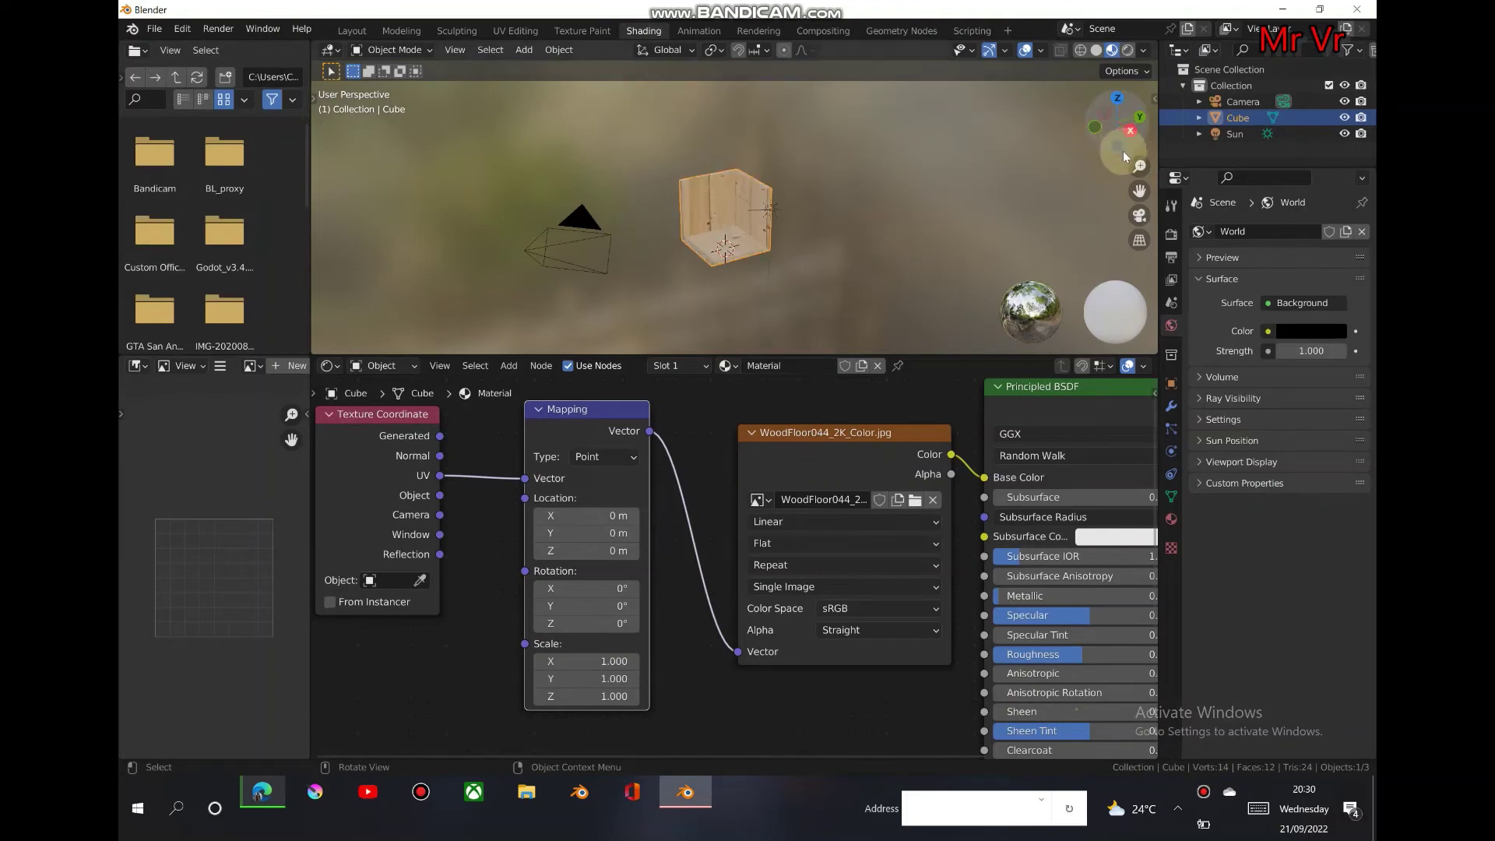
Replace the Image Texture node's image with WoodFloor052_1K_Color.jpg from the blender textures folder.
{"action": "left_click_drag", "start_coordinate": [1133, 164], "coordinate": [1132, 249]}
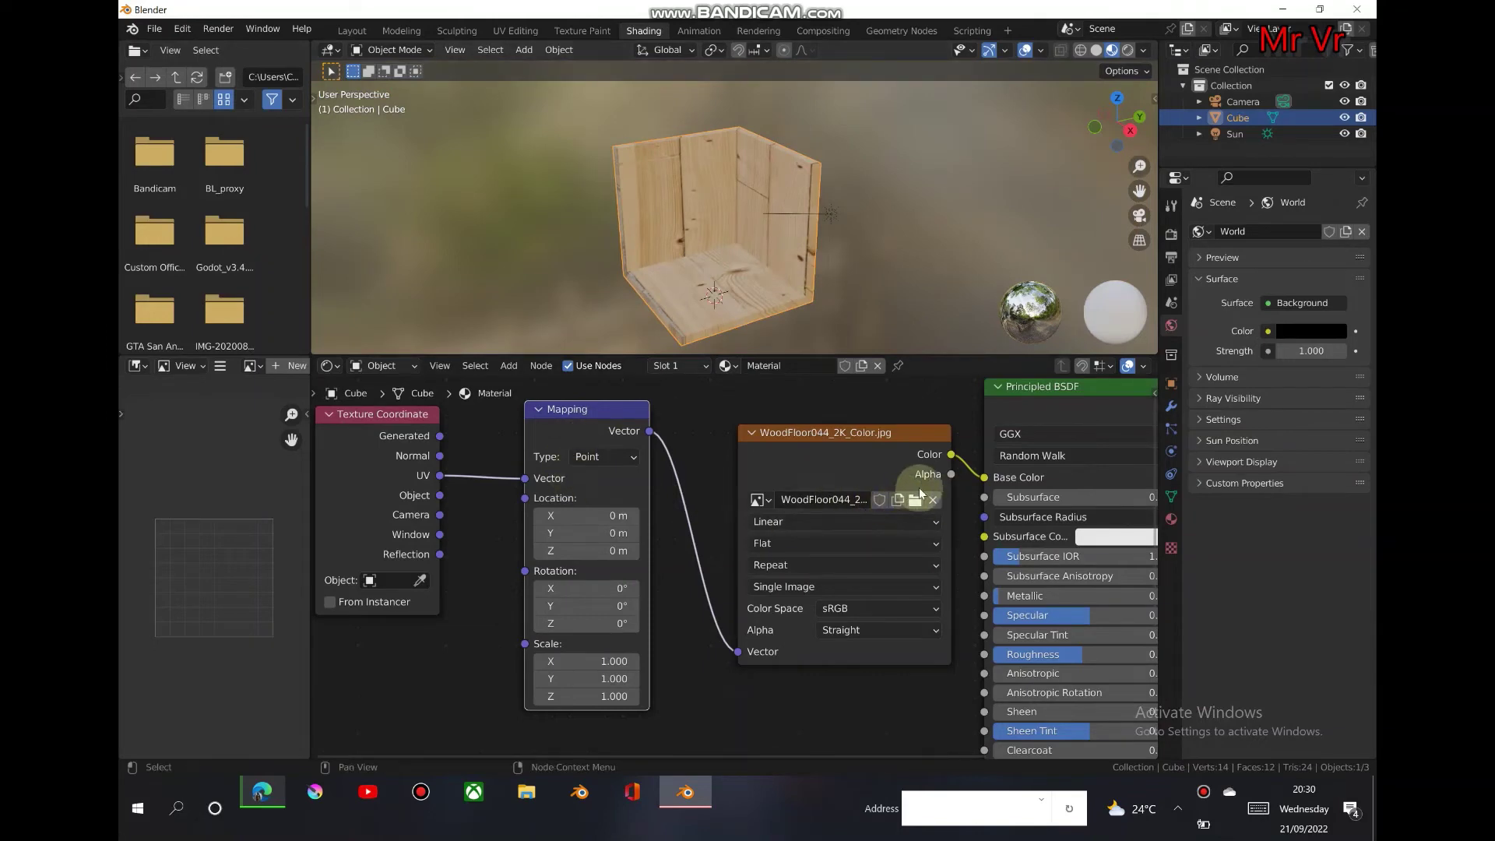
{"action": "left_click", "coordinate": [917, 499]}
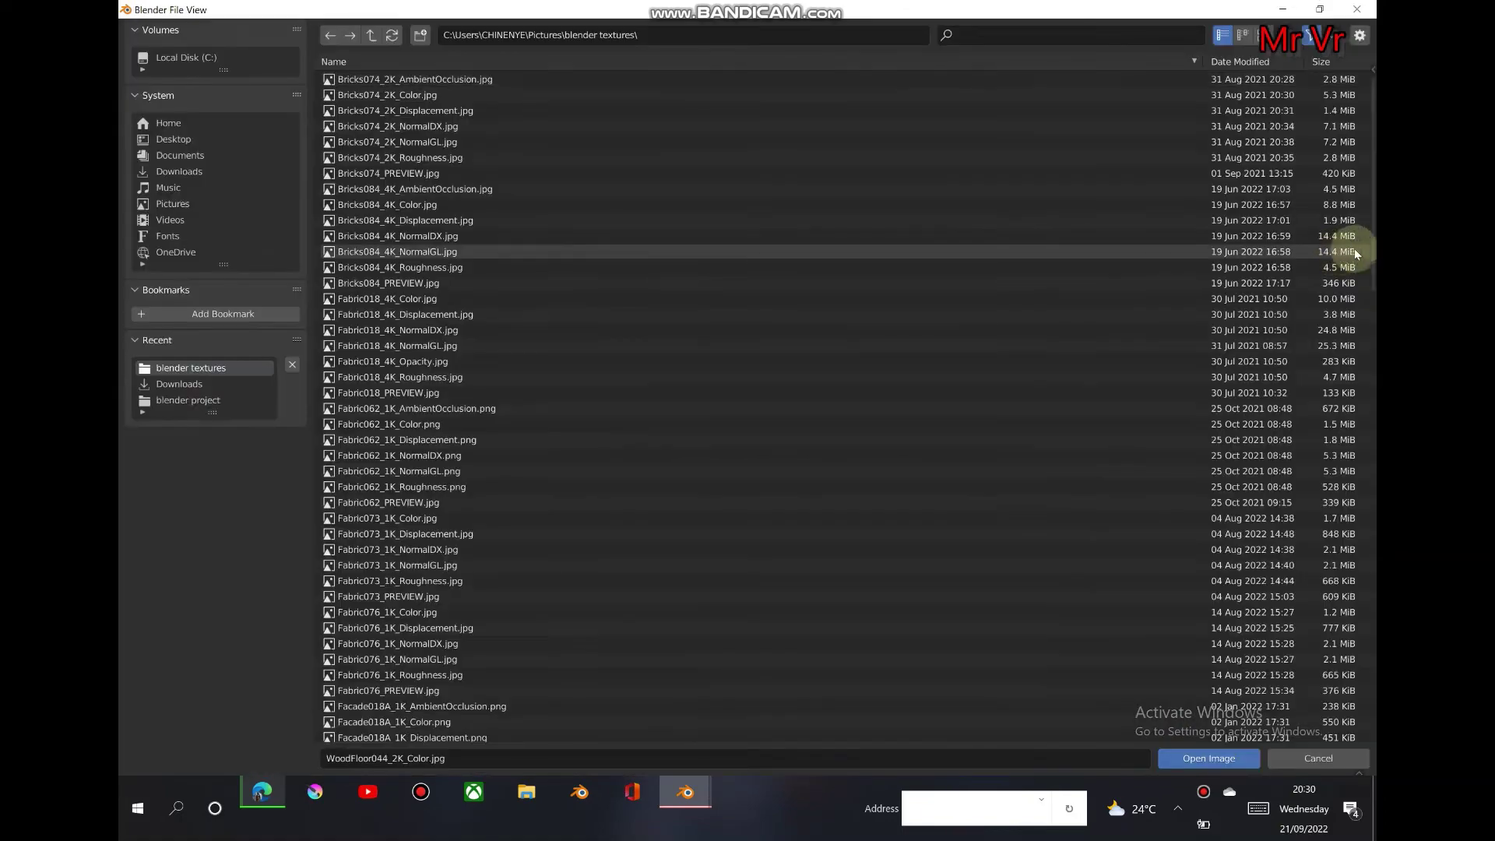
{"action": "left_click_drag", "start_coordinate": [1370, 288], "coordinate": [1348, 774]}
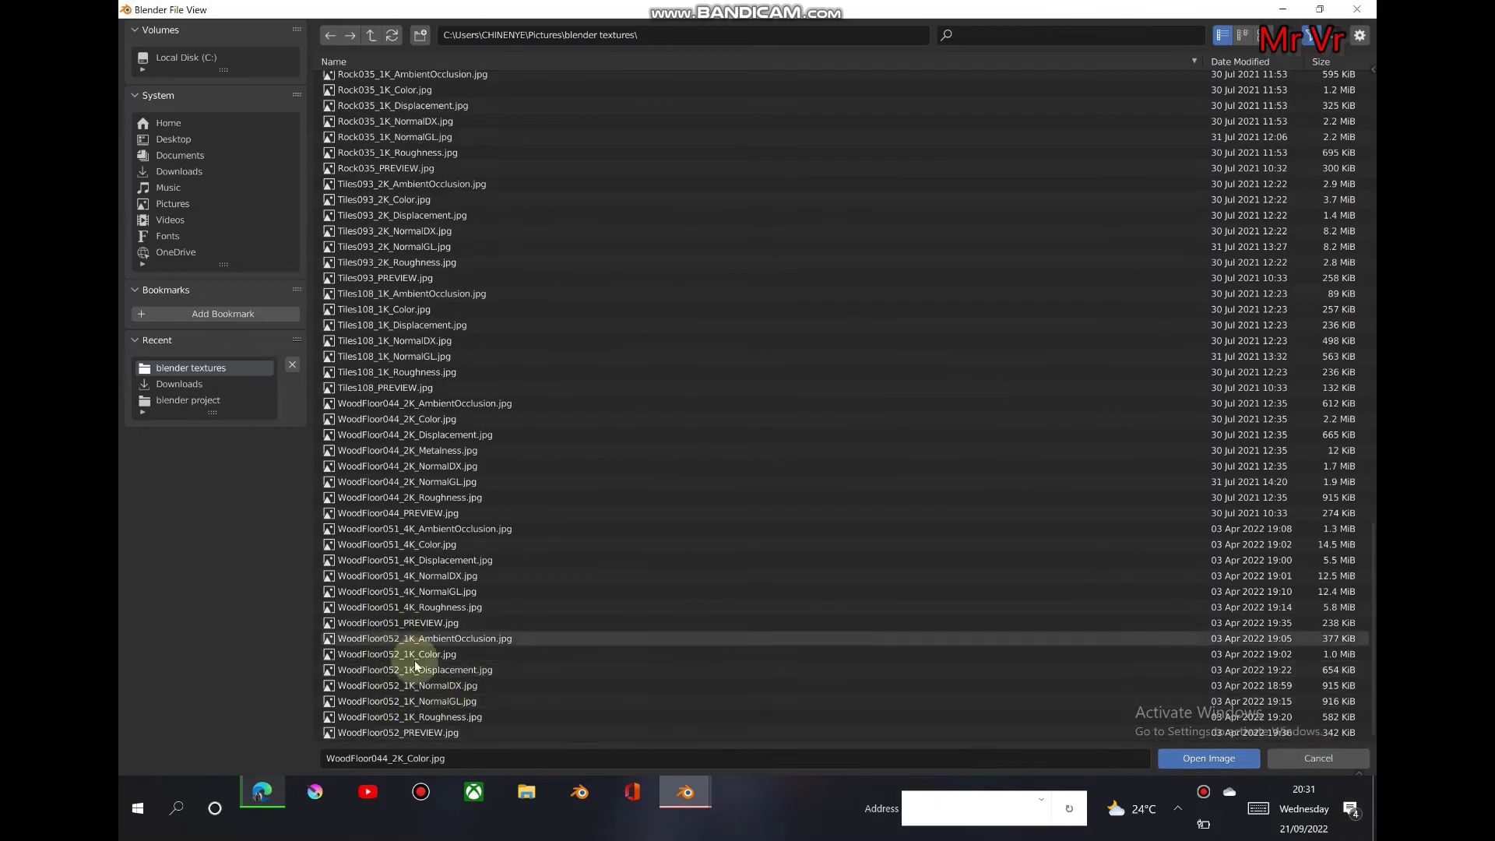
{"action": "left_click", "coordinate": [499, 659]}
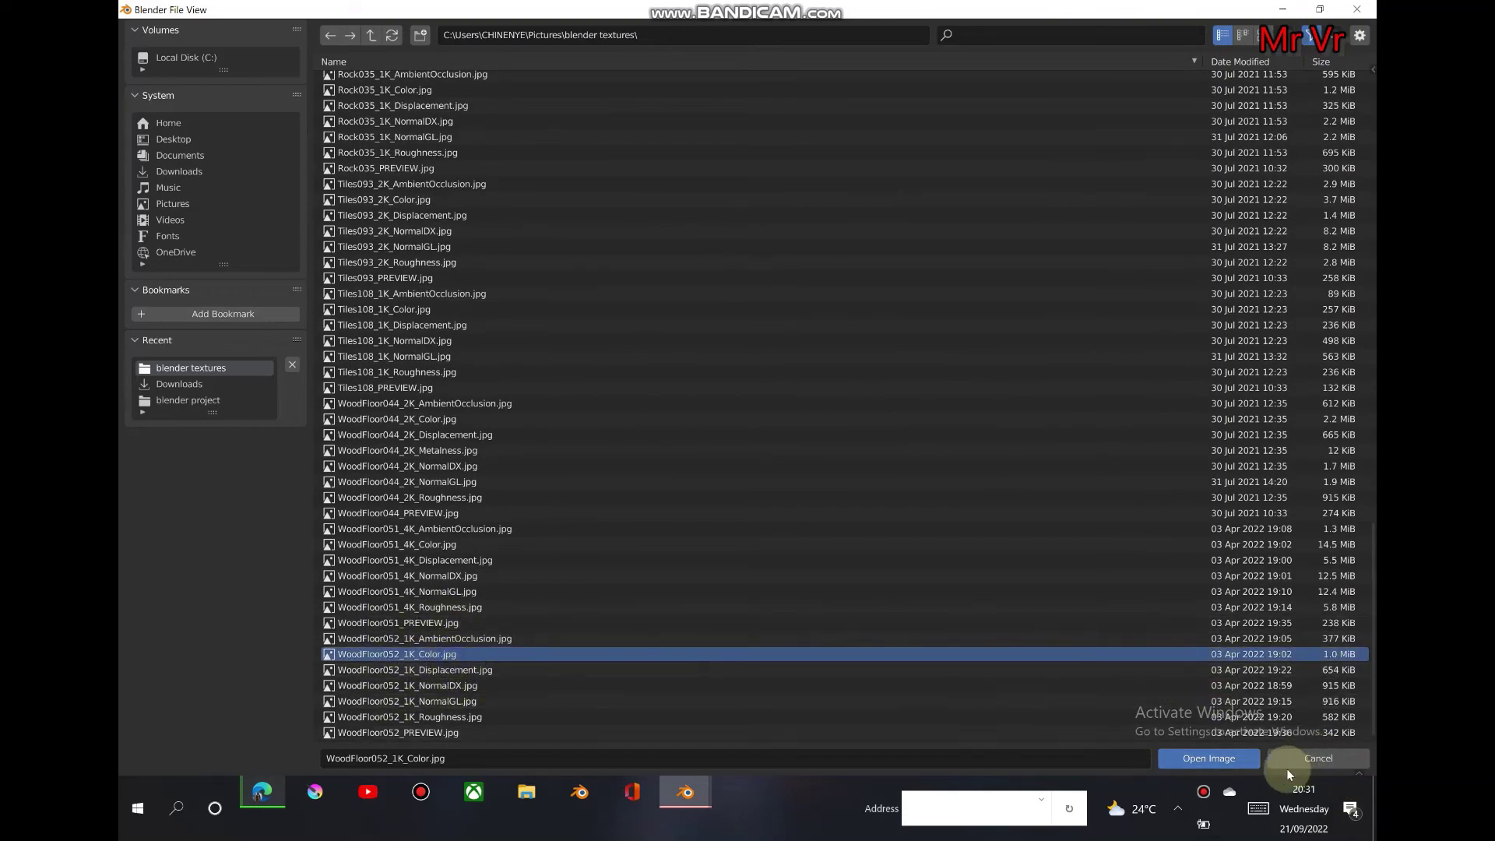
{"action": "left_click", "coordinate": [1215, 760]}
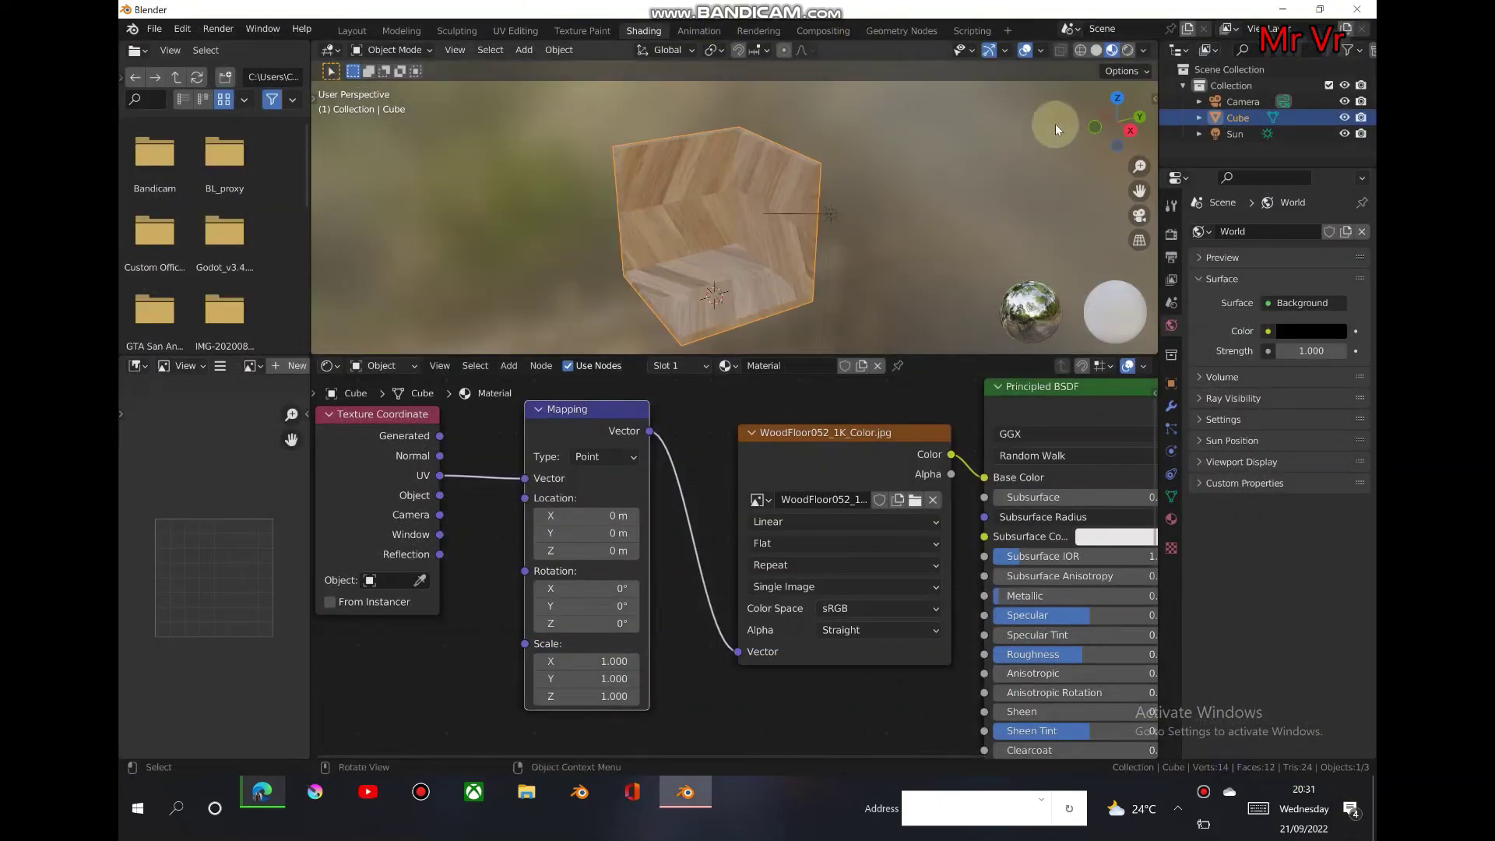
Set the Mapping node's scale to 11.1 in X and 10.7 in Y.
{"action": "left_click_drag", "start_coordinate": [1102, 123], "coordinate": [1121, 117]}
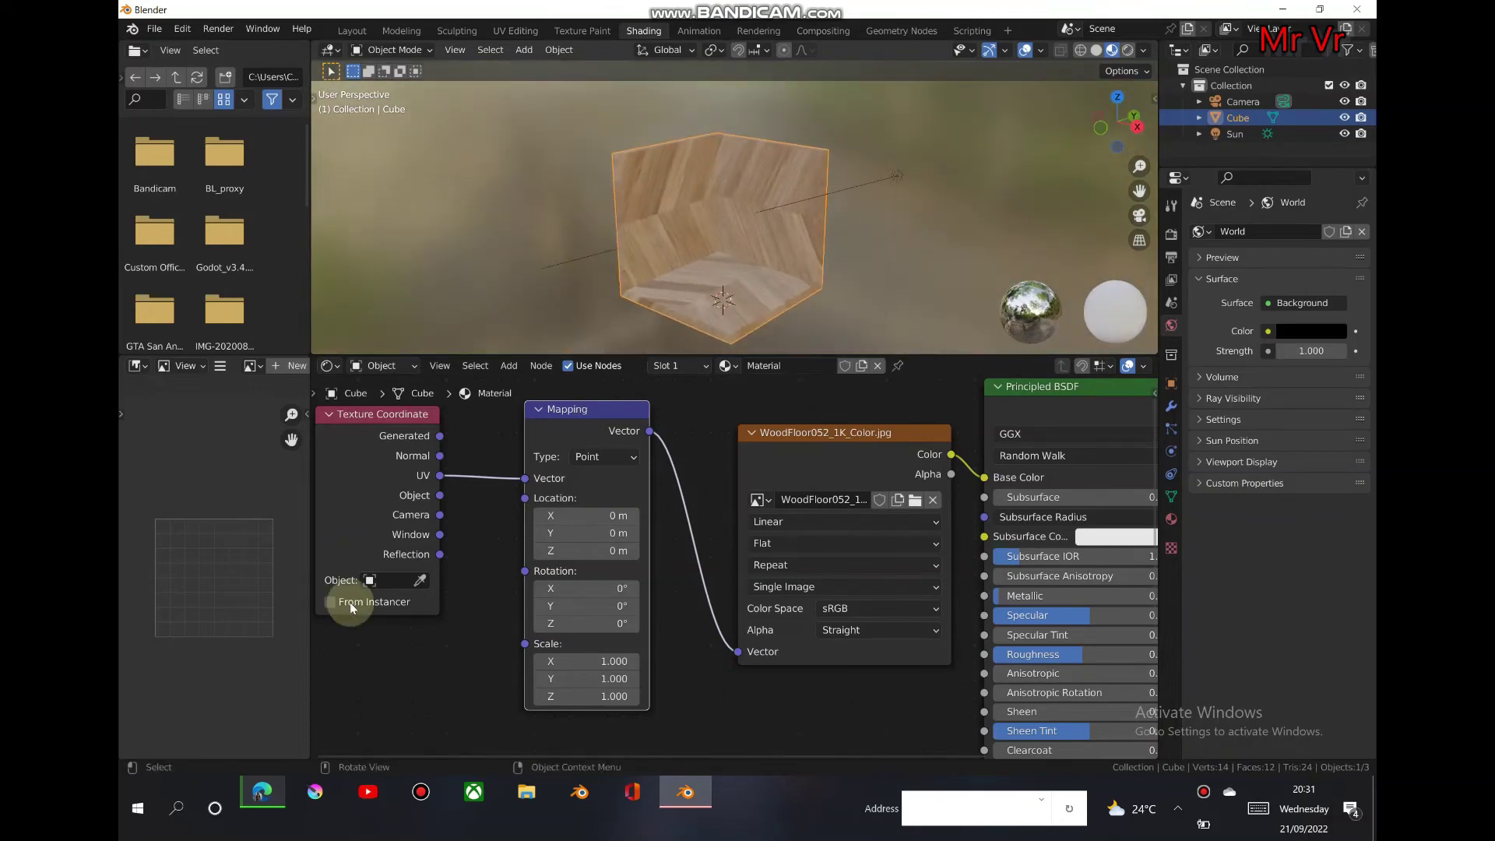
{"action": "left_click_drag", "start_coordinate": [600, 661], "coordinate": [693, 661]}
{"action": "left_click_drag", "start_coordinate": [596, 677], "coordinate": [623, 678]}
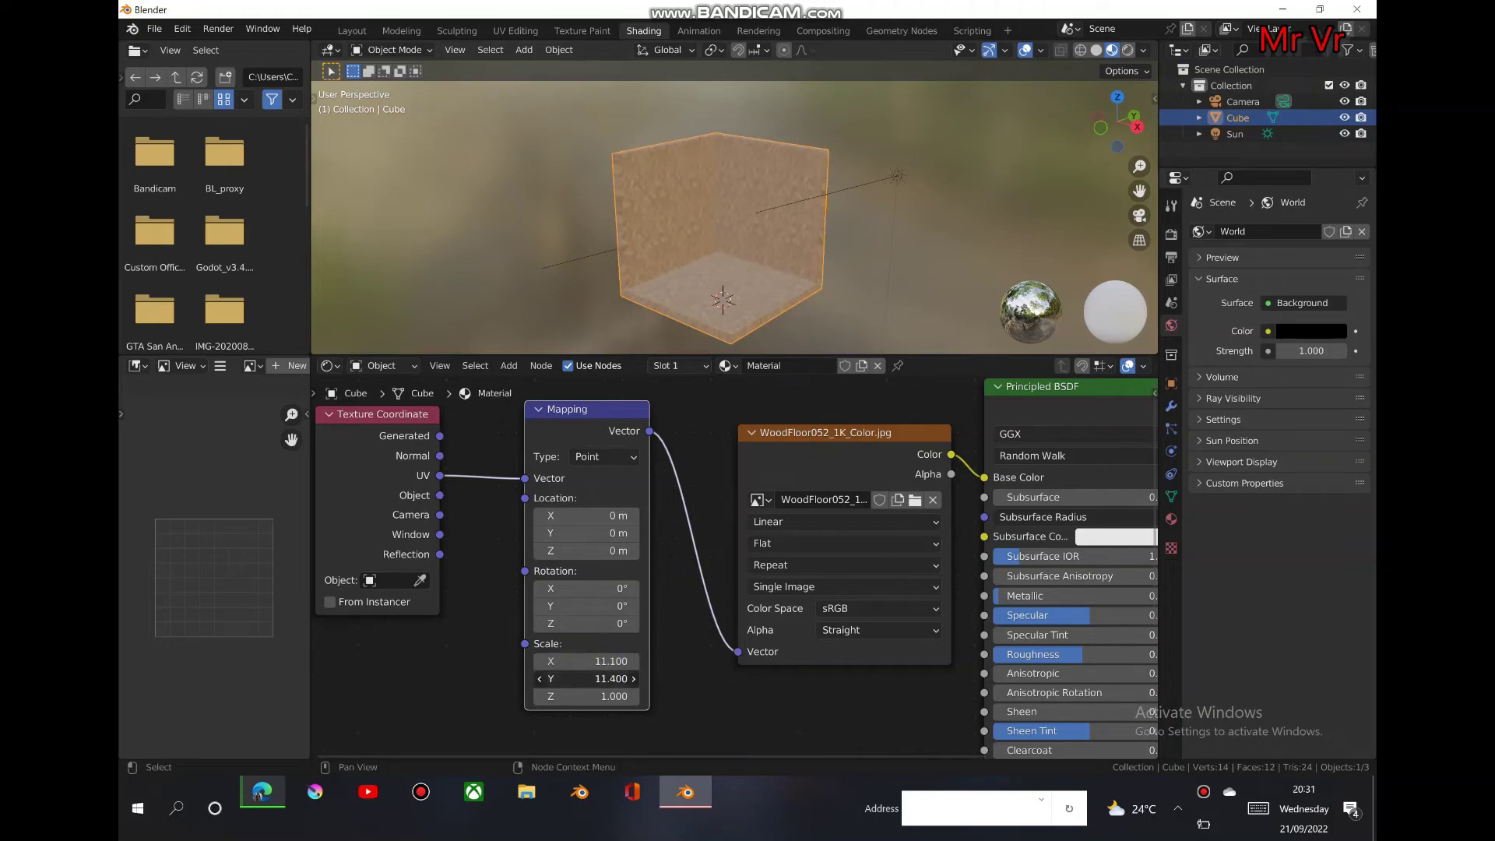
{"action": "left_click", "coordinate": [604, 620]}
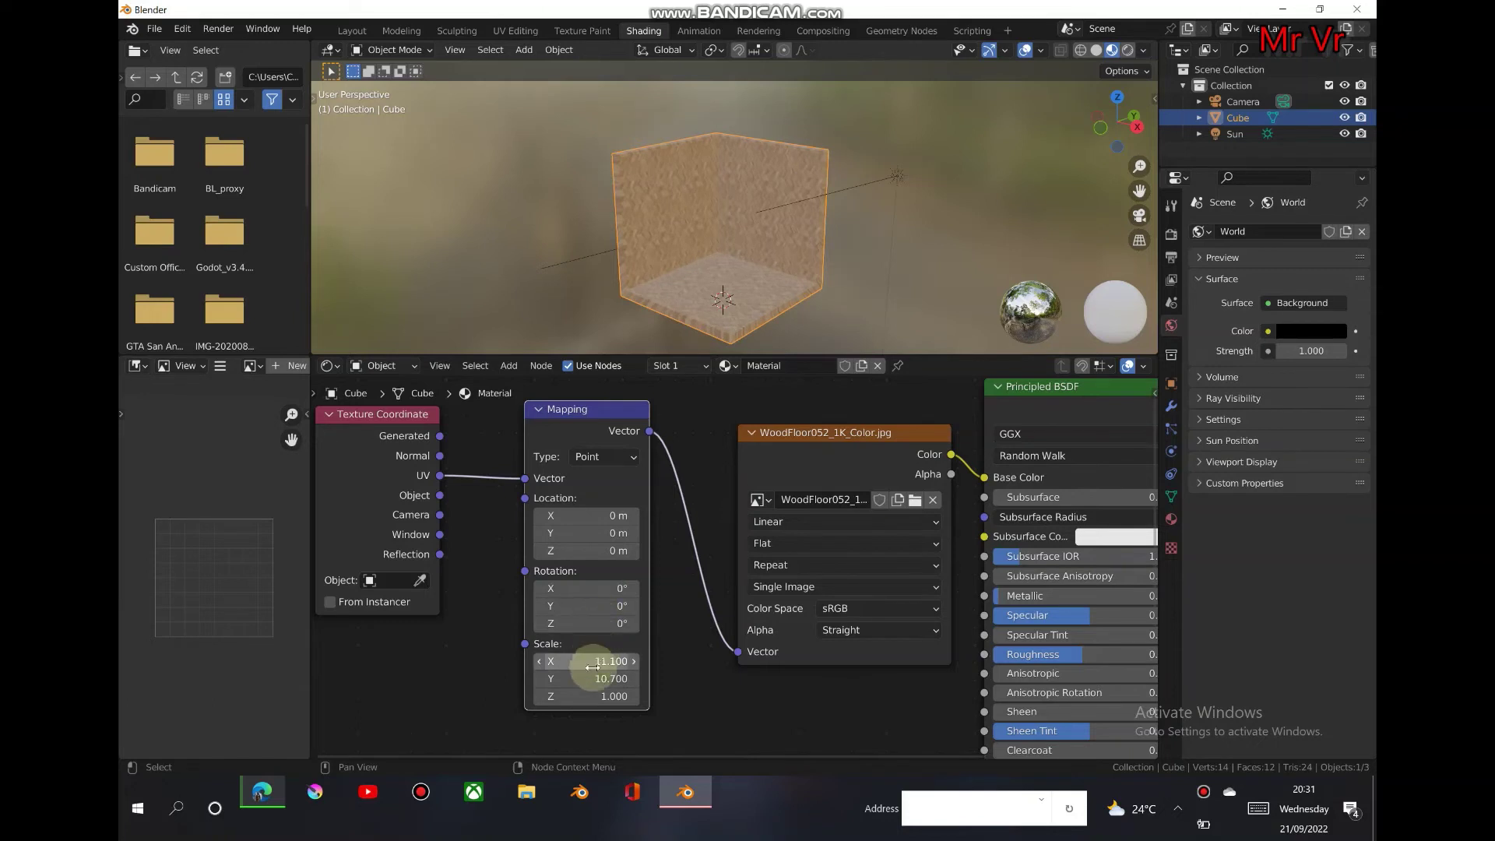
Adjust the Mapping node's scale through X 3.9 and Y -47.3, ending with X at 21.1.
{"action": "left_click_drag", "start_coordinate": [591, 661], "coordinate": [646, 660]}
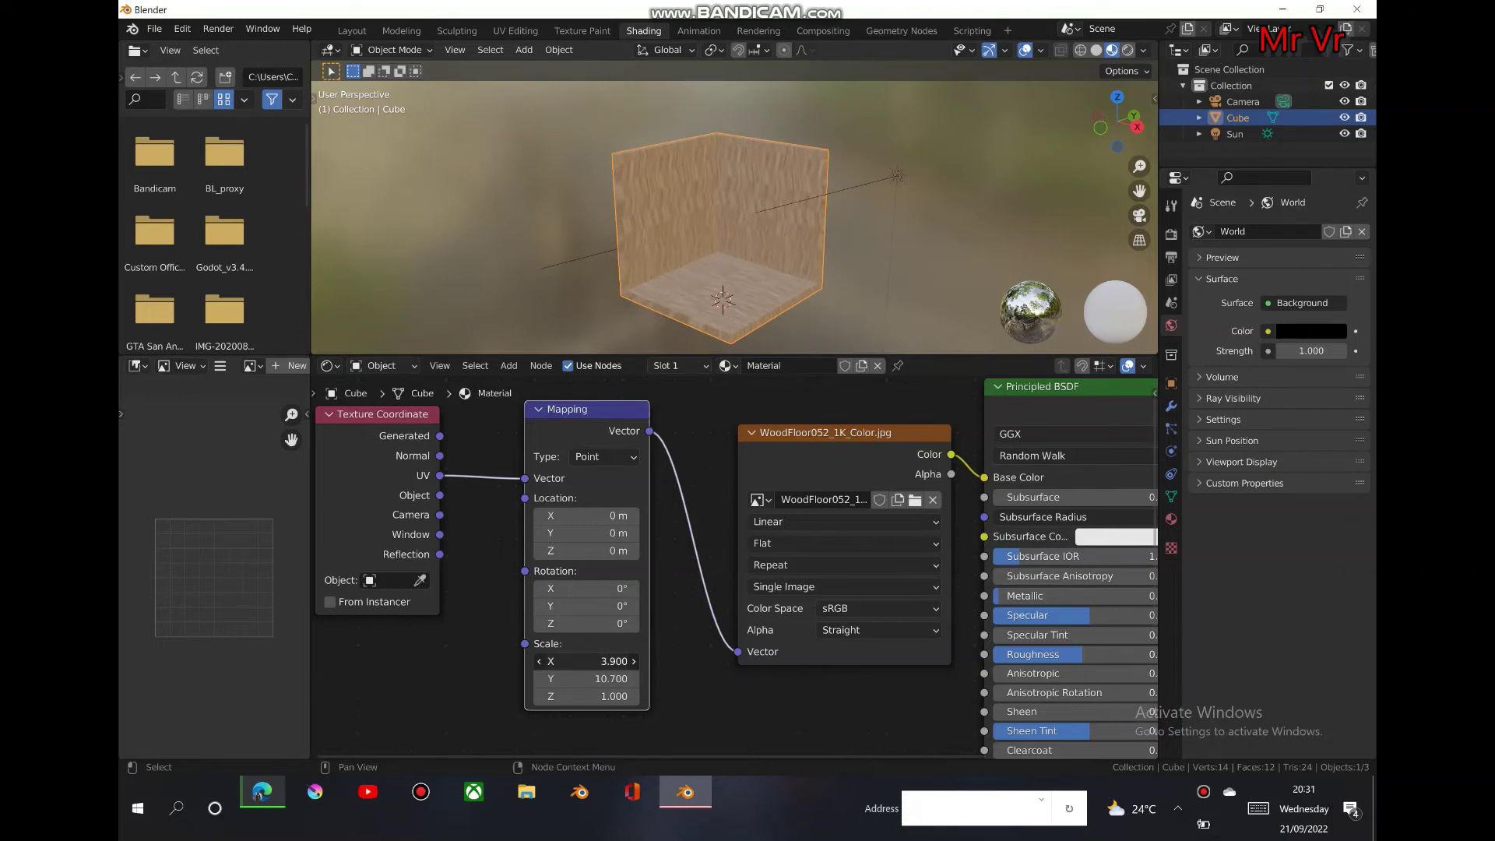
{"action": "left_click", "coordinate": [595, 663]}
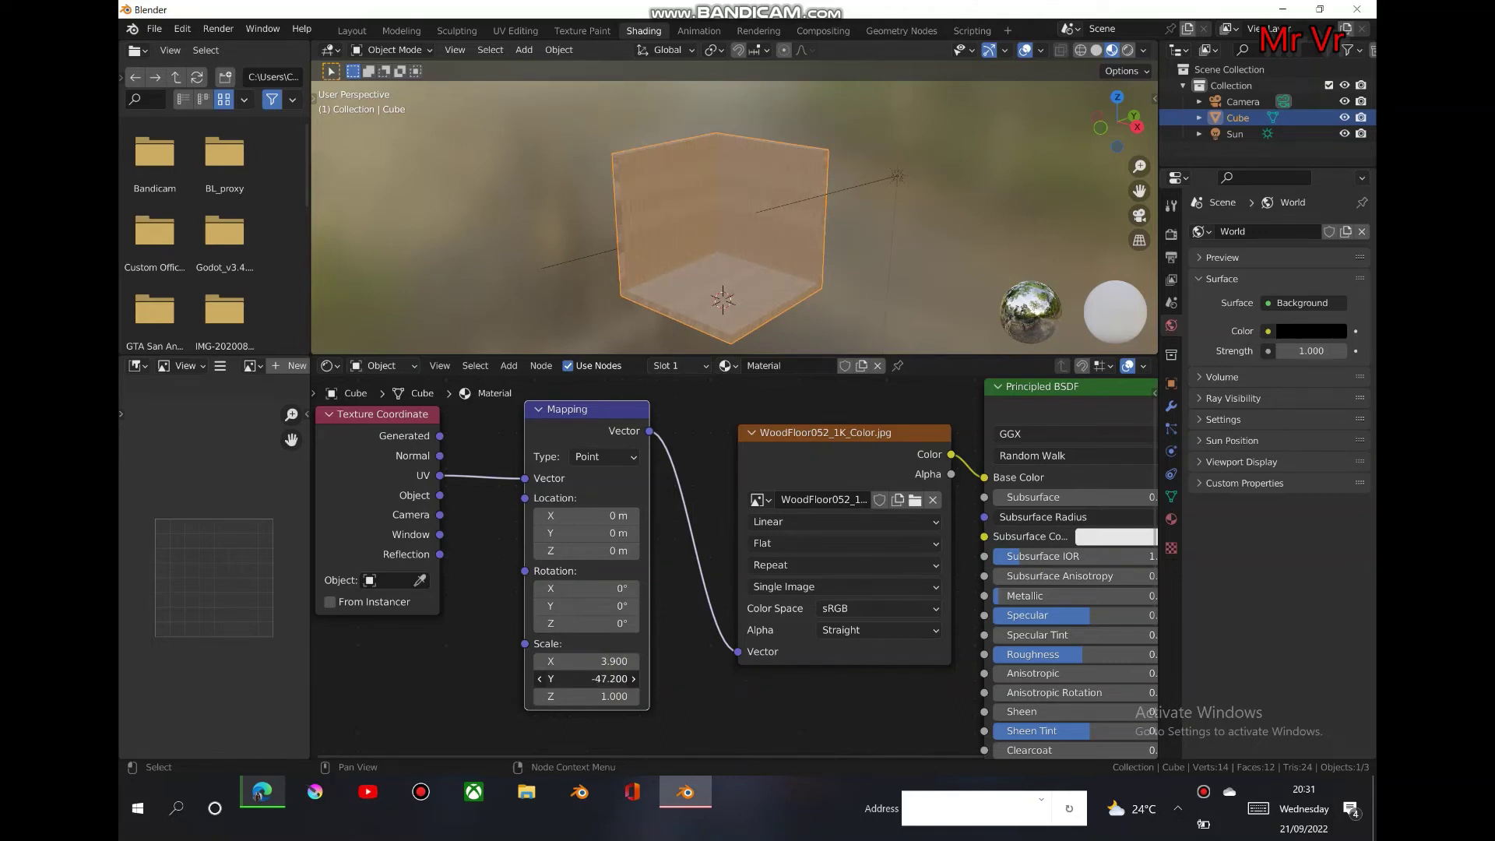
{"action": "left_click_drag", "start_coordinate": [584, 660], "coordinate": [615, 660]}
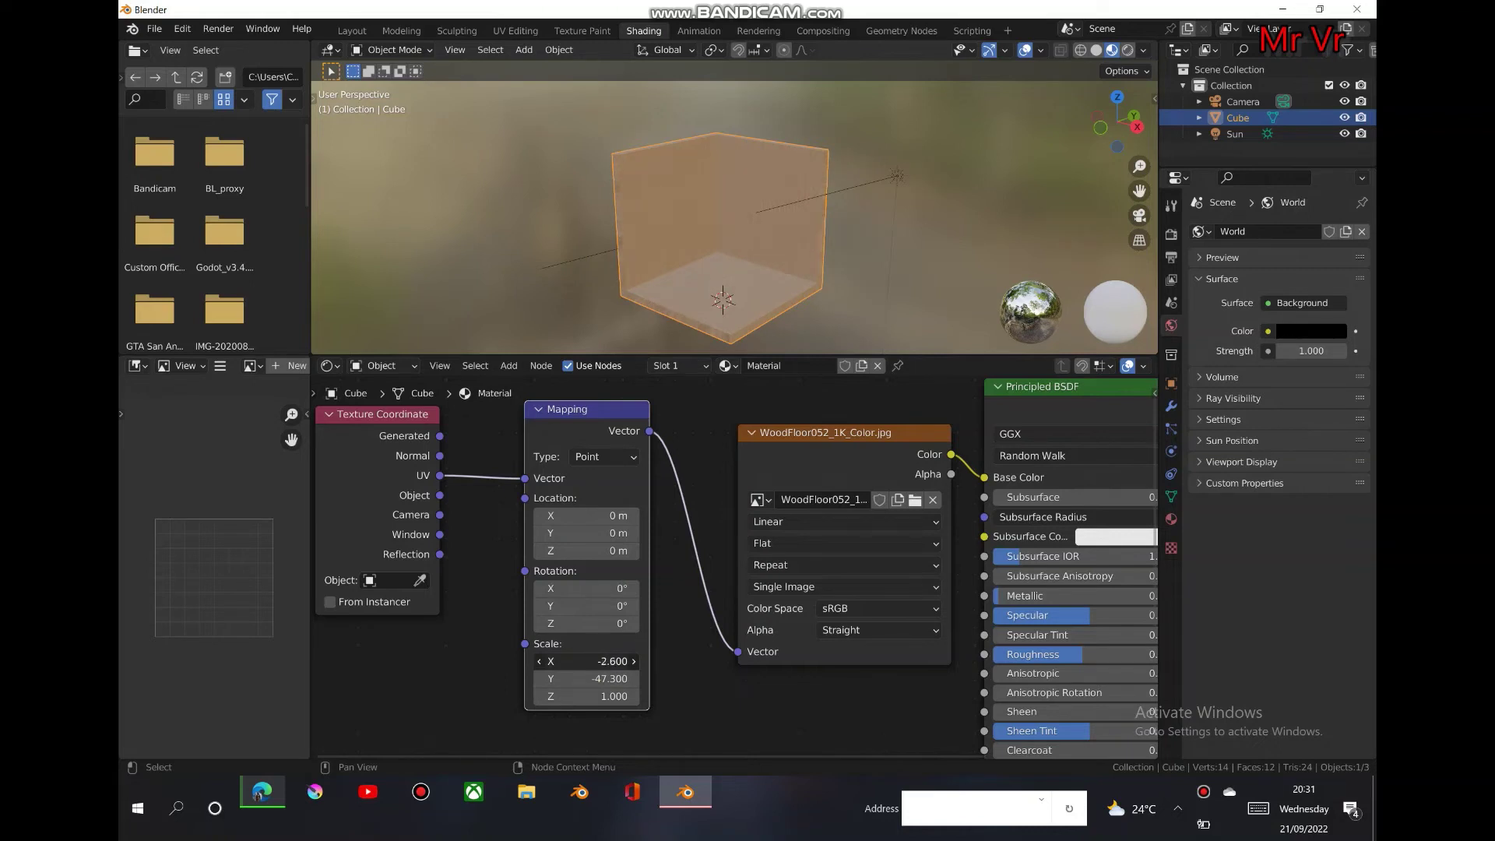
Undo the last scale change, restore the X scale of 21.1 from the undo history, and set the Mapping scale to Y 18.4 and Z 16.3.
{"action": "left_click", "coordinate": [182, 29]}
{"action": "left_click", "coordinate": [191, 44]}
{"action": "left_click", "coordinate": [182, 29]}
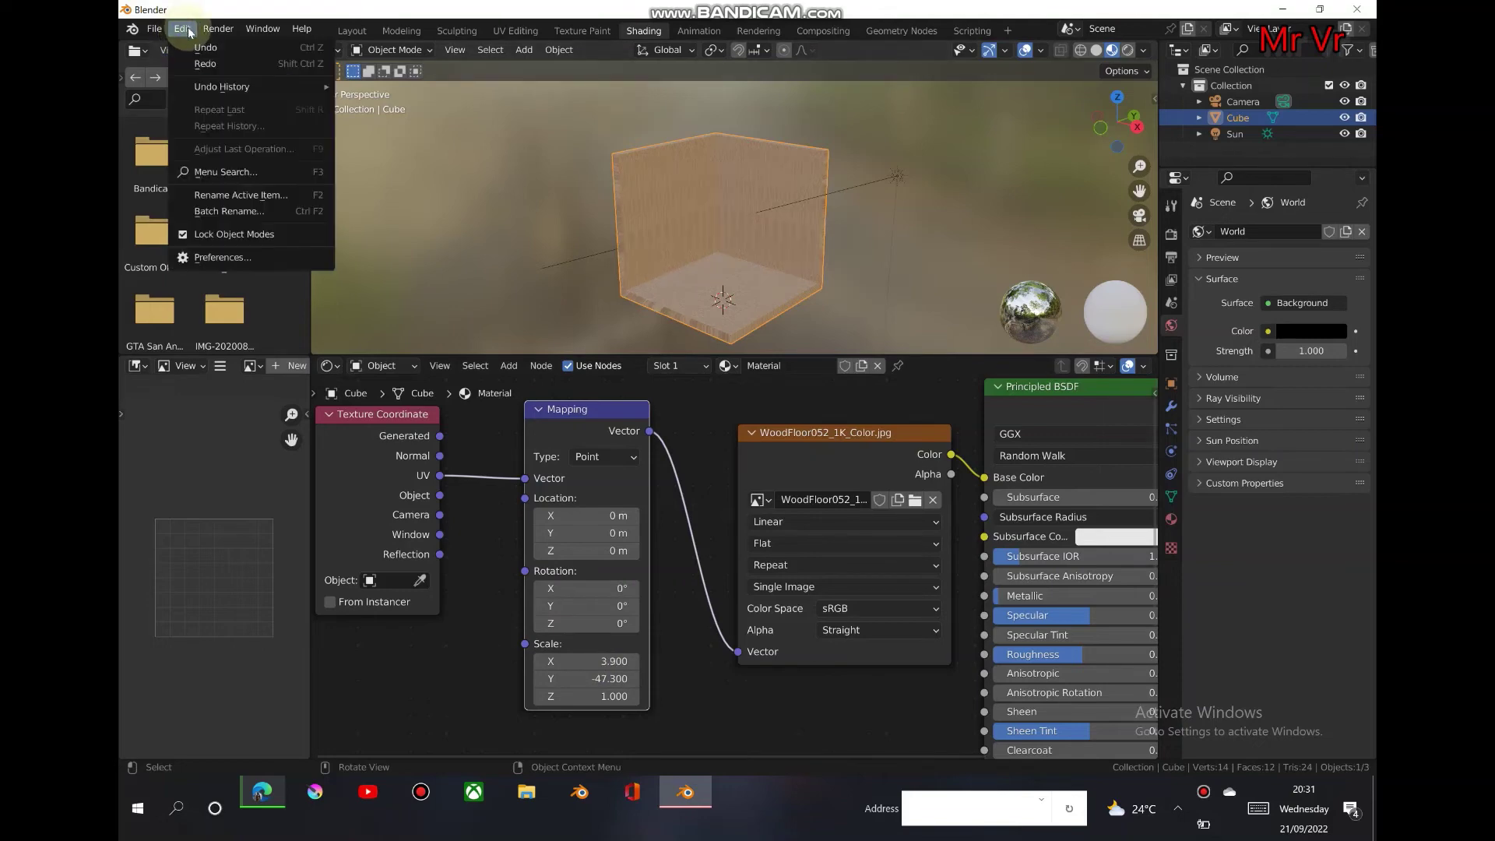
{"action": "mouse_move", "coordinate": [226, 87]}
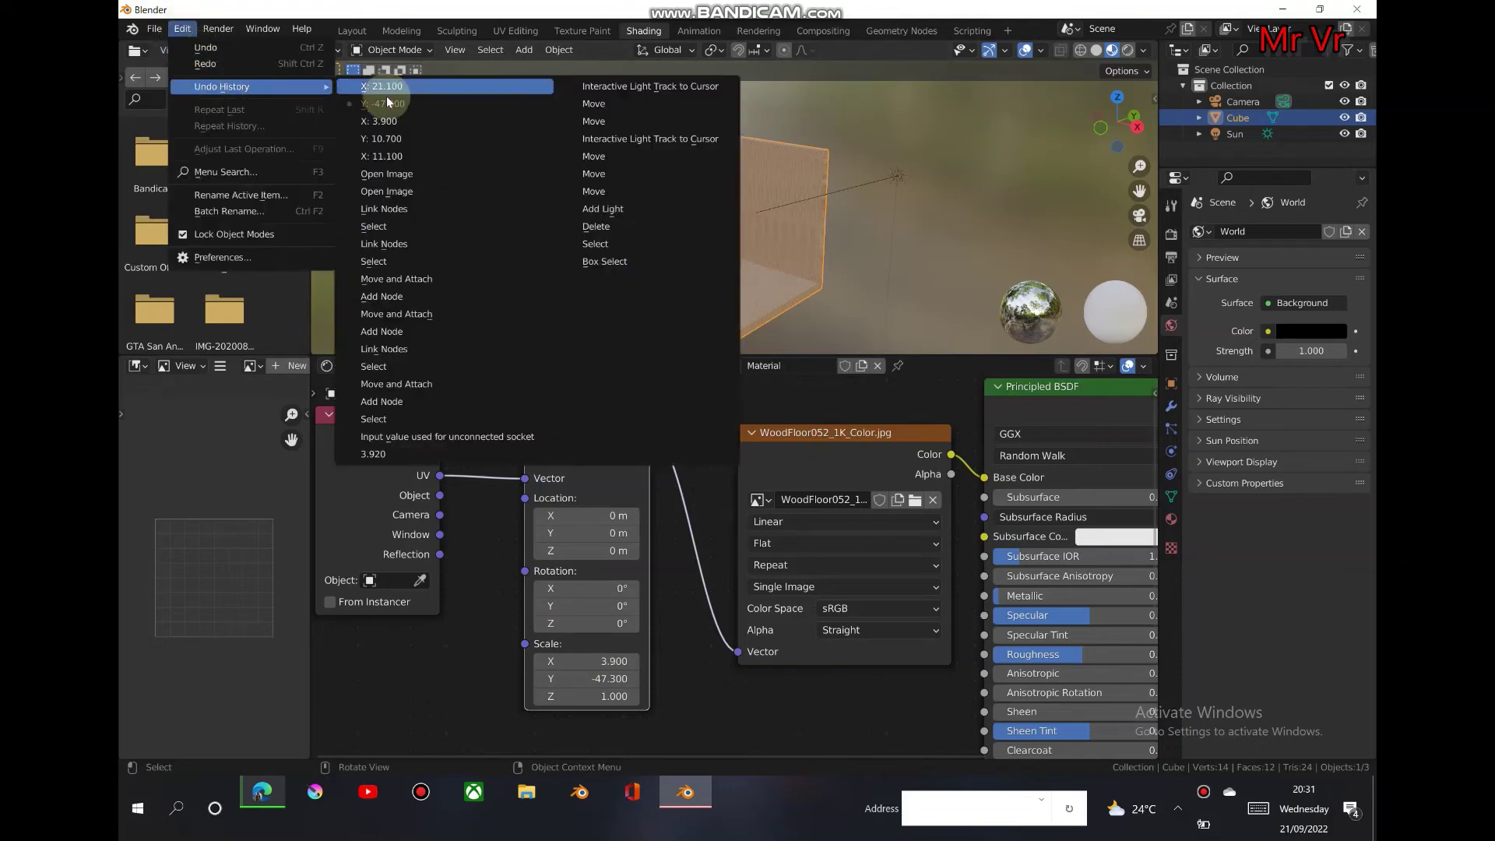
{"action": "left_click", "coordinate": [486, 85]}
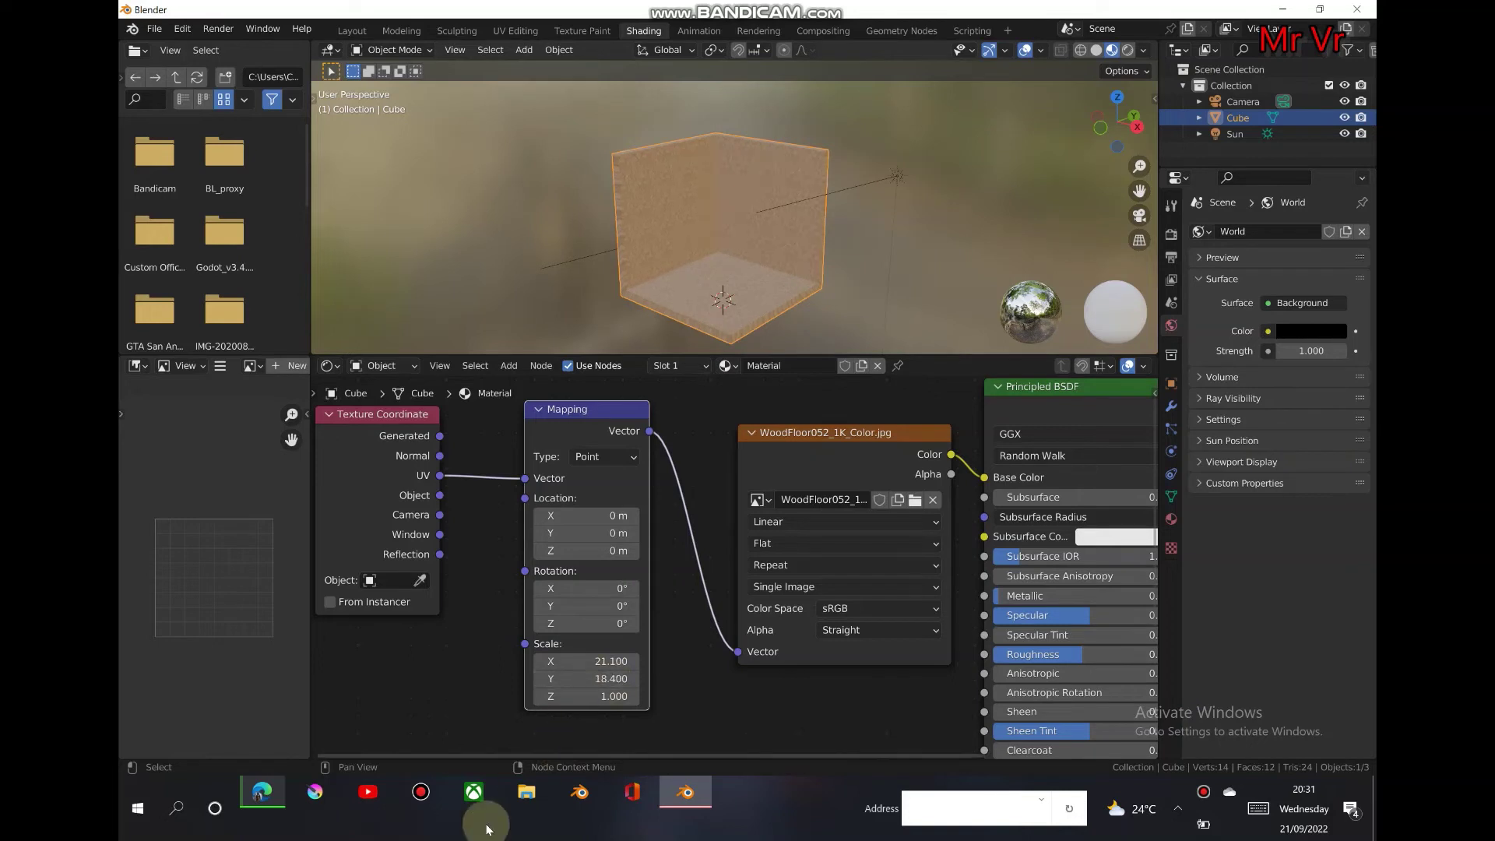
{"action": "mouse_move", "coordinate": [614, 696]}
{"action": "left_mouse_down"}
{"action": "mouse_move", "coordinate": [666, 696]}
{"action": "mouse_move", "coordinate": [615, 696]}
{"action": "left_mouse_up"}
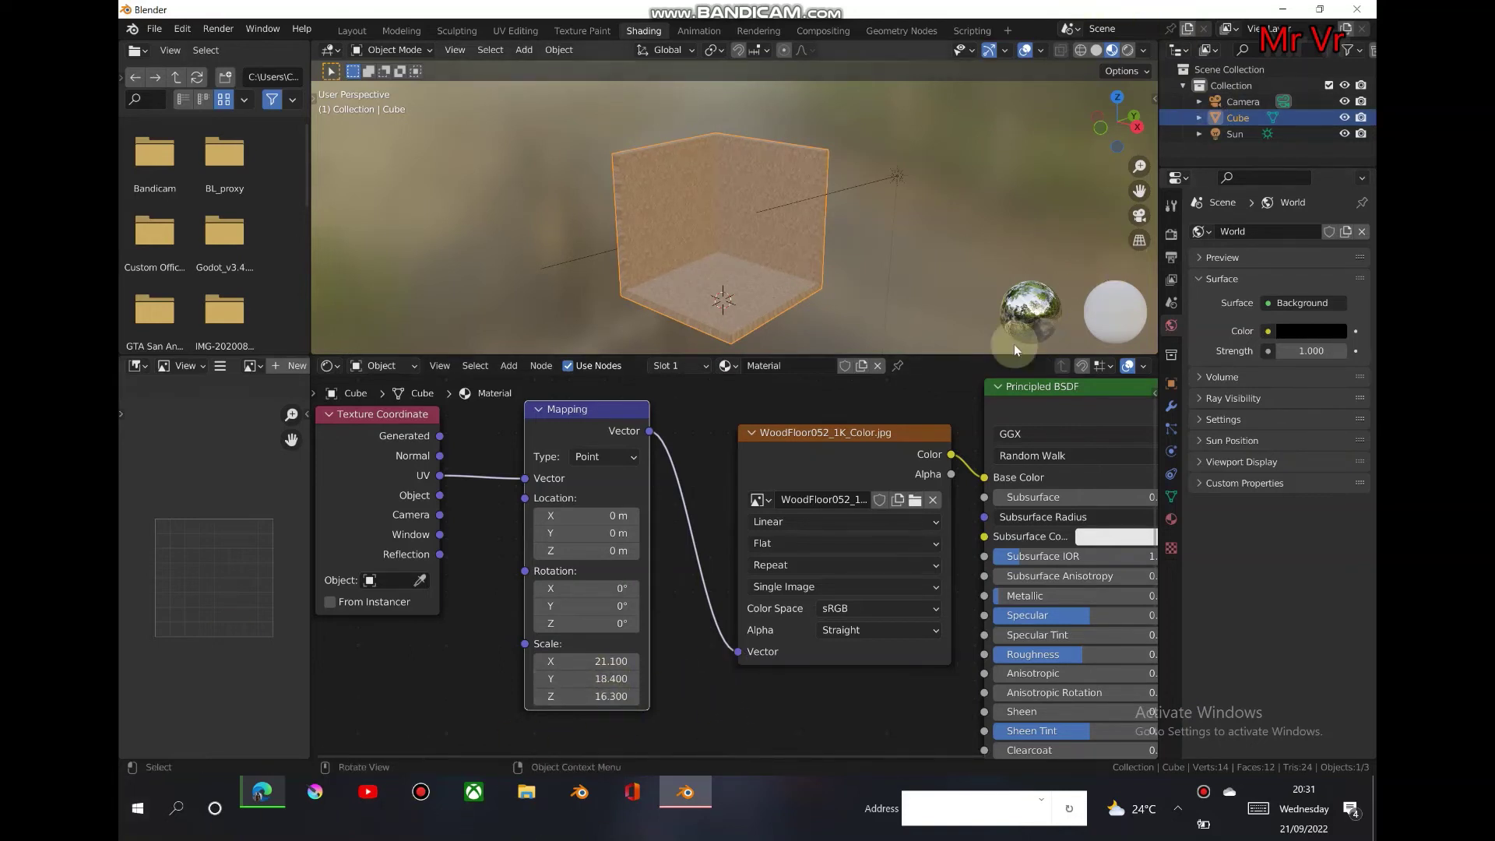
Duplicate the wood color Image Texture node and place the copy directly below the original.
{"action": "middle_click_drag", "start_coordinate": [724, 681], "coordinate": [687, 473]}
{"action": "left_click", "coordinate": [689, 469]}
{"action": "right_click", "coordinate": [692, 459]}
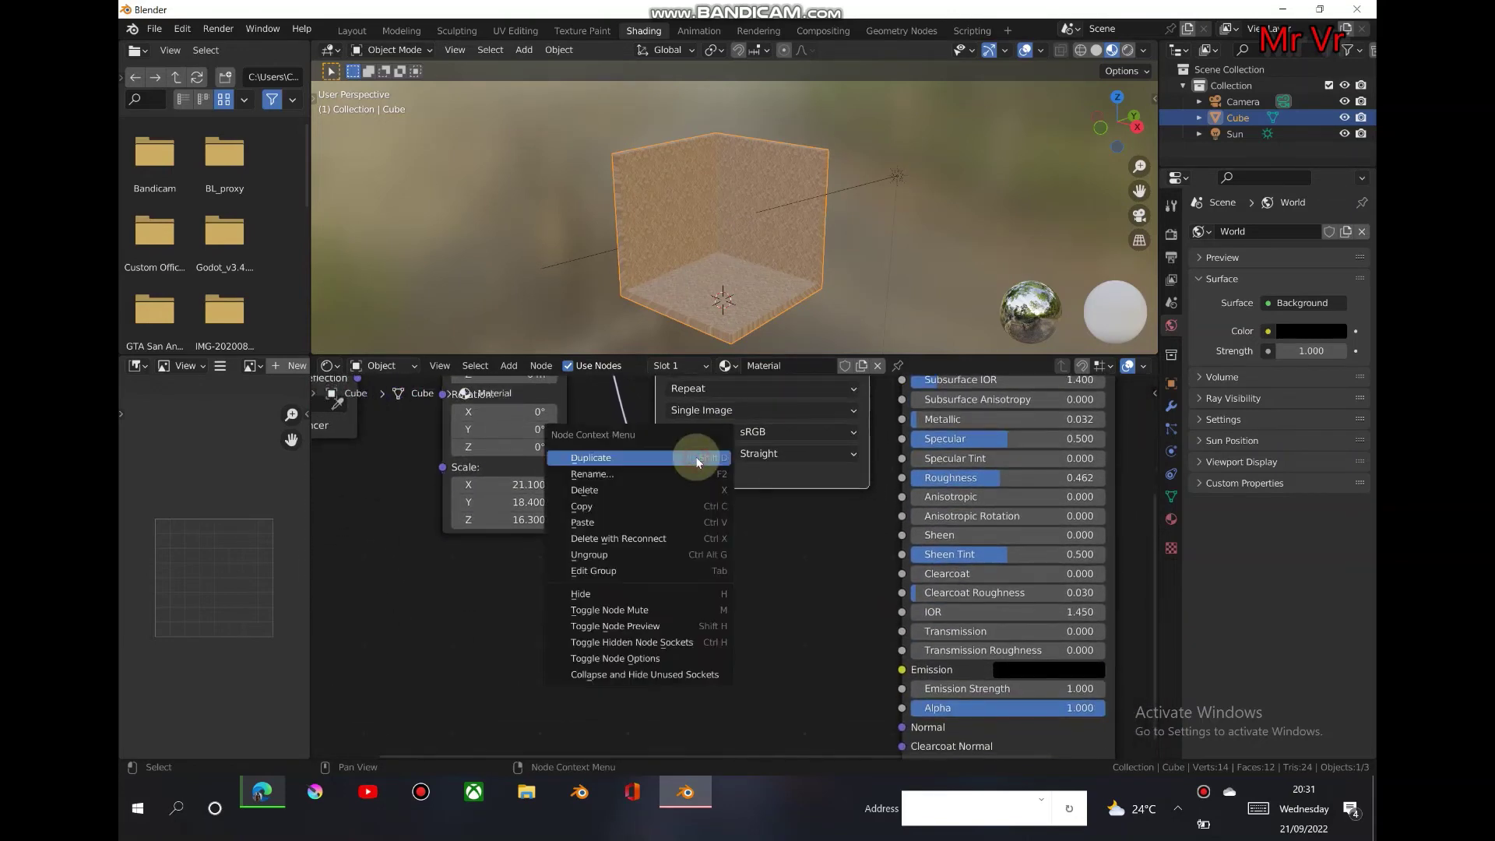
{"action": "left_click", "coordinate": [692, 462]}
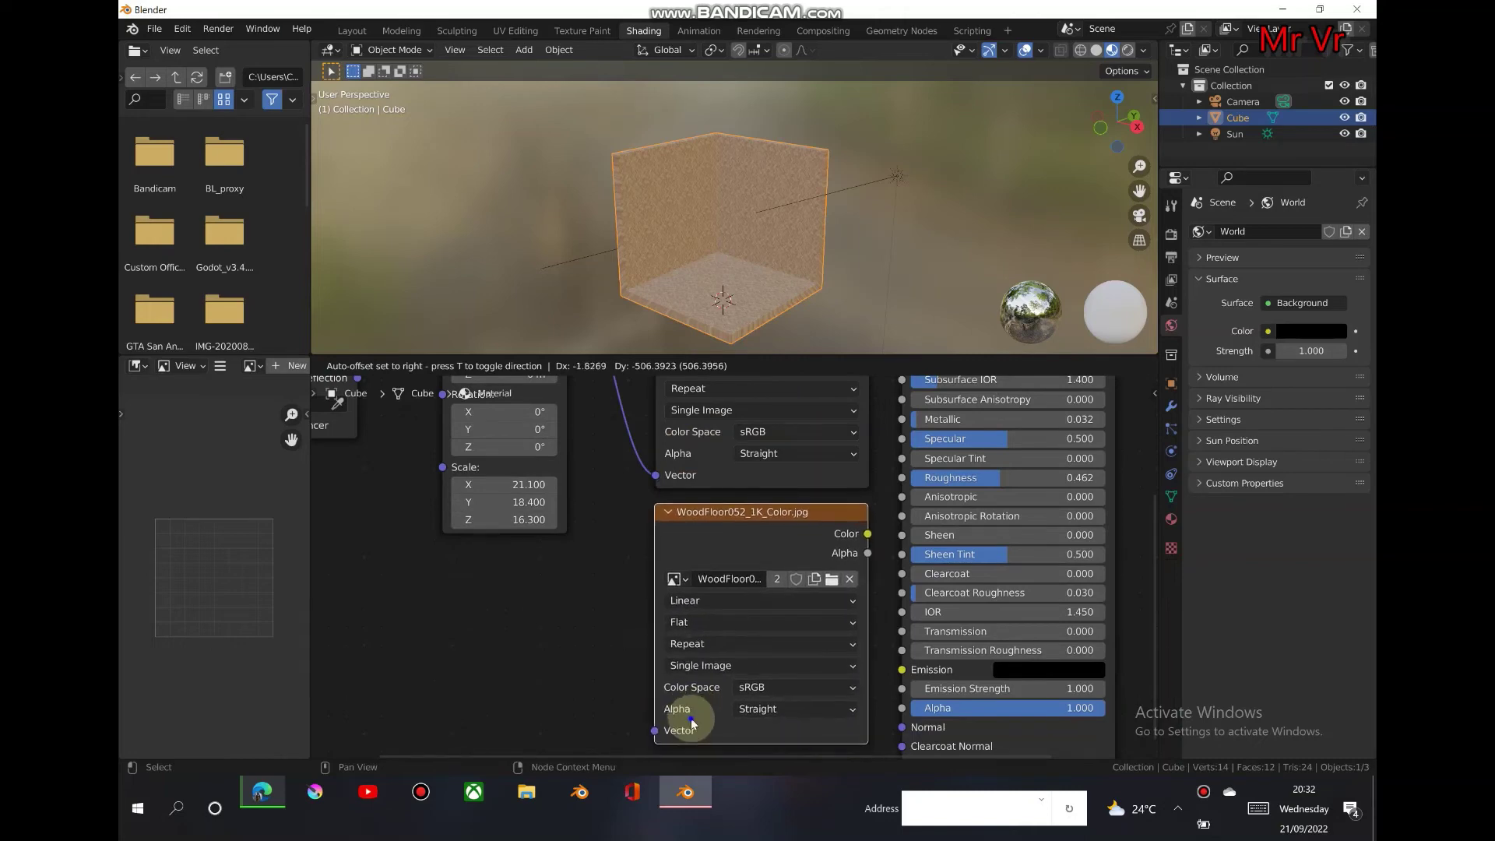
{"action": "left_click", "coordinate": [684, 710]}
Load WoodFloor052_1K_Roughness.jpg into the duplicated Image Texture node.
{"action": "left_click", "coordinate": [825, 581]}
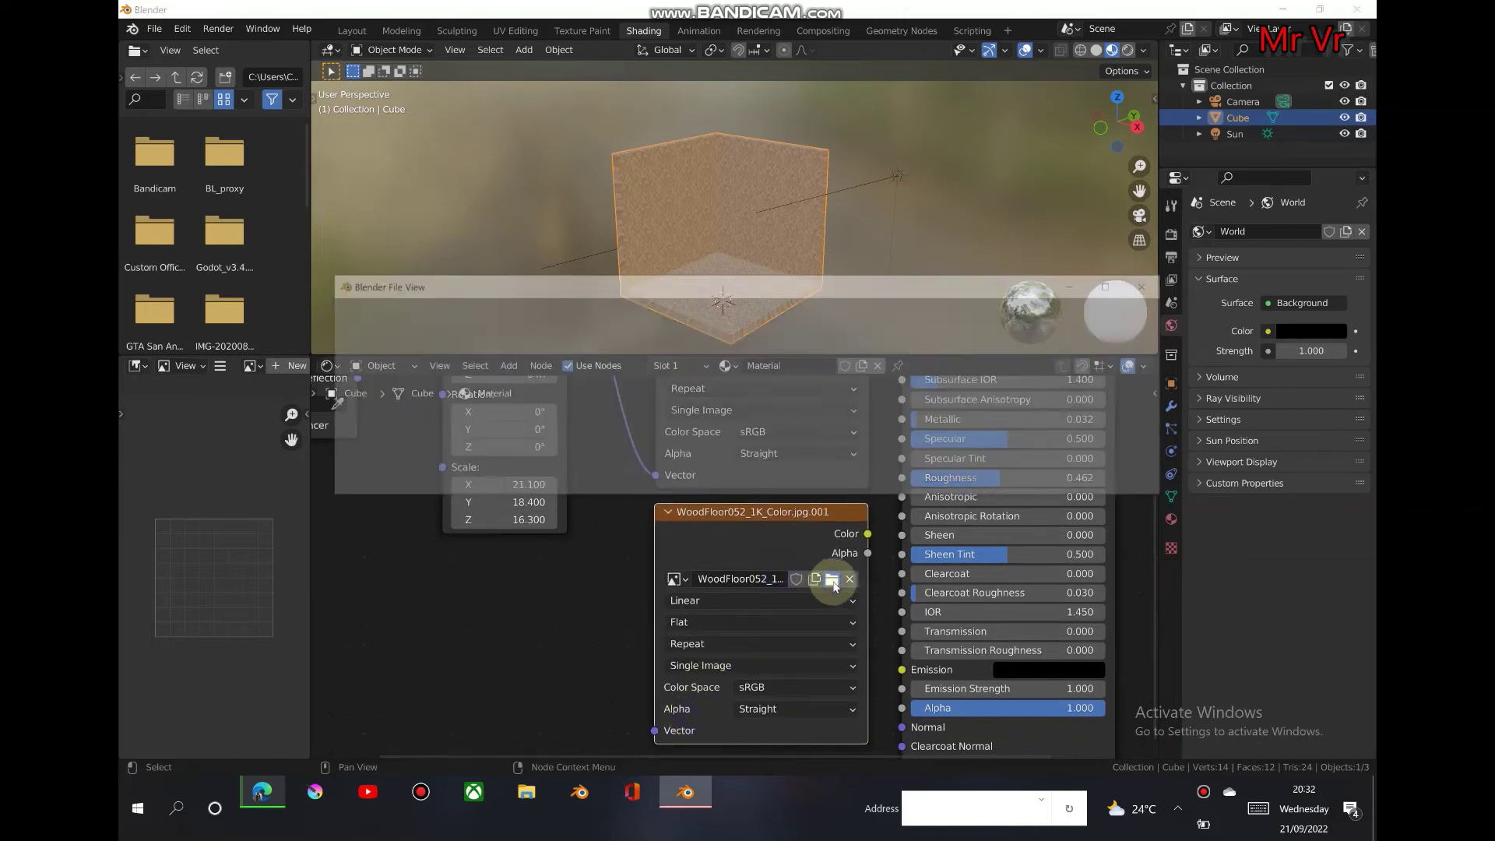
{"action": "left_click", "coordinate": [1119, 284]}
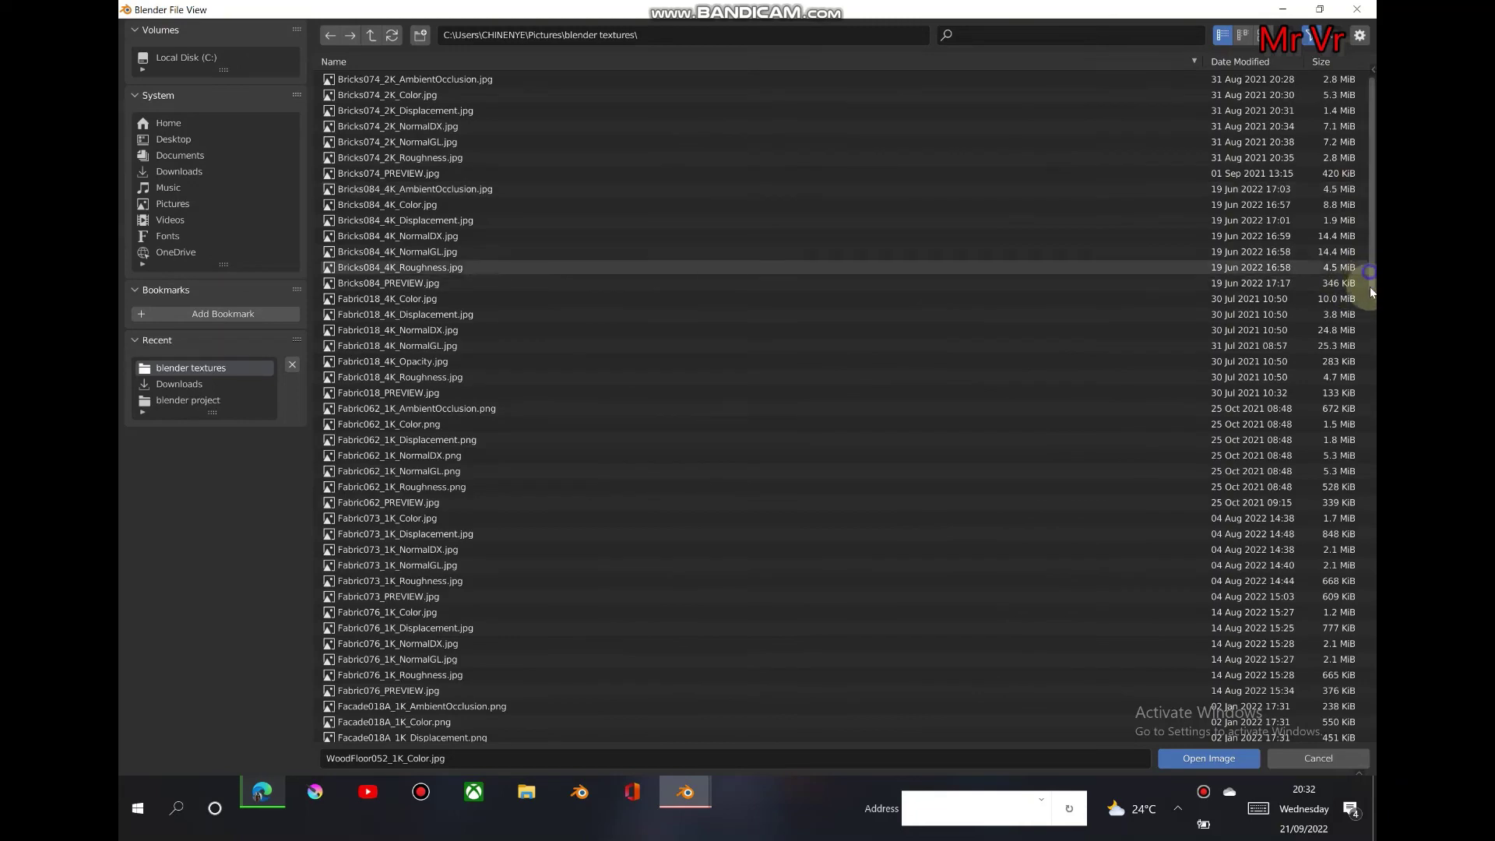
{"action": "left_click_drag", "start_coordinate": [1370, 287], "coordinate": [1349, 786]}
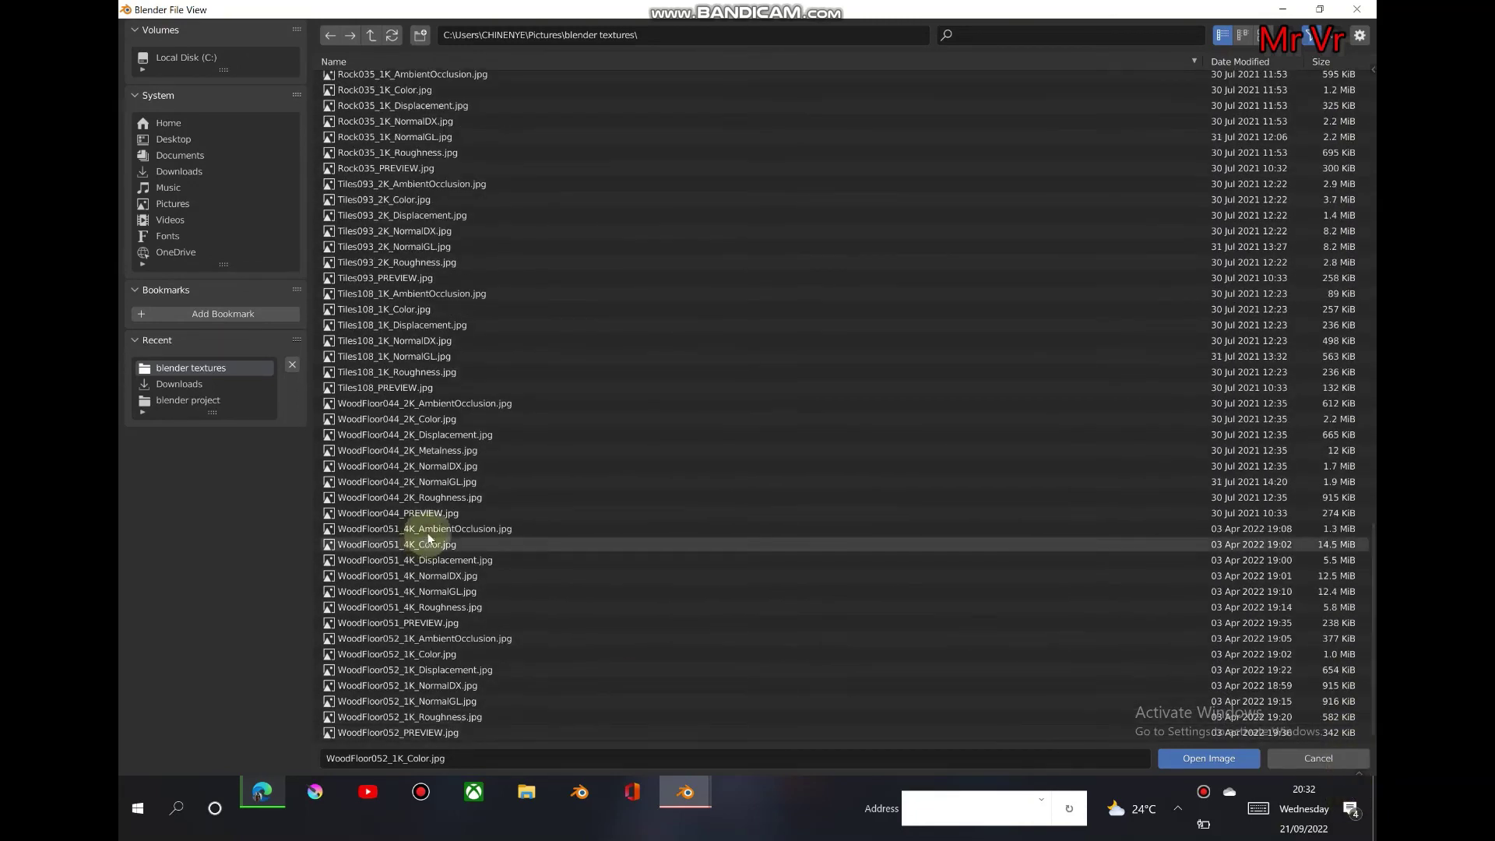
{"action": "left_click", "coordinate": [431, 717]}
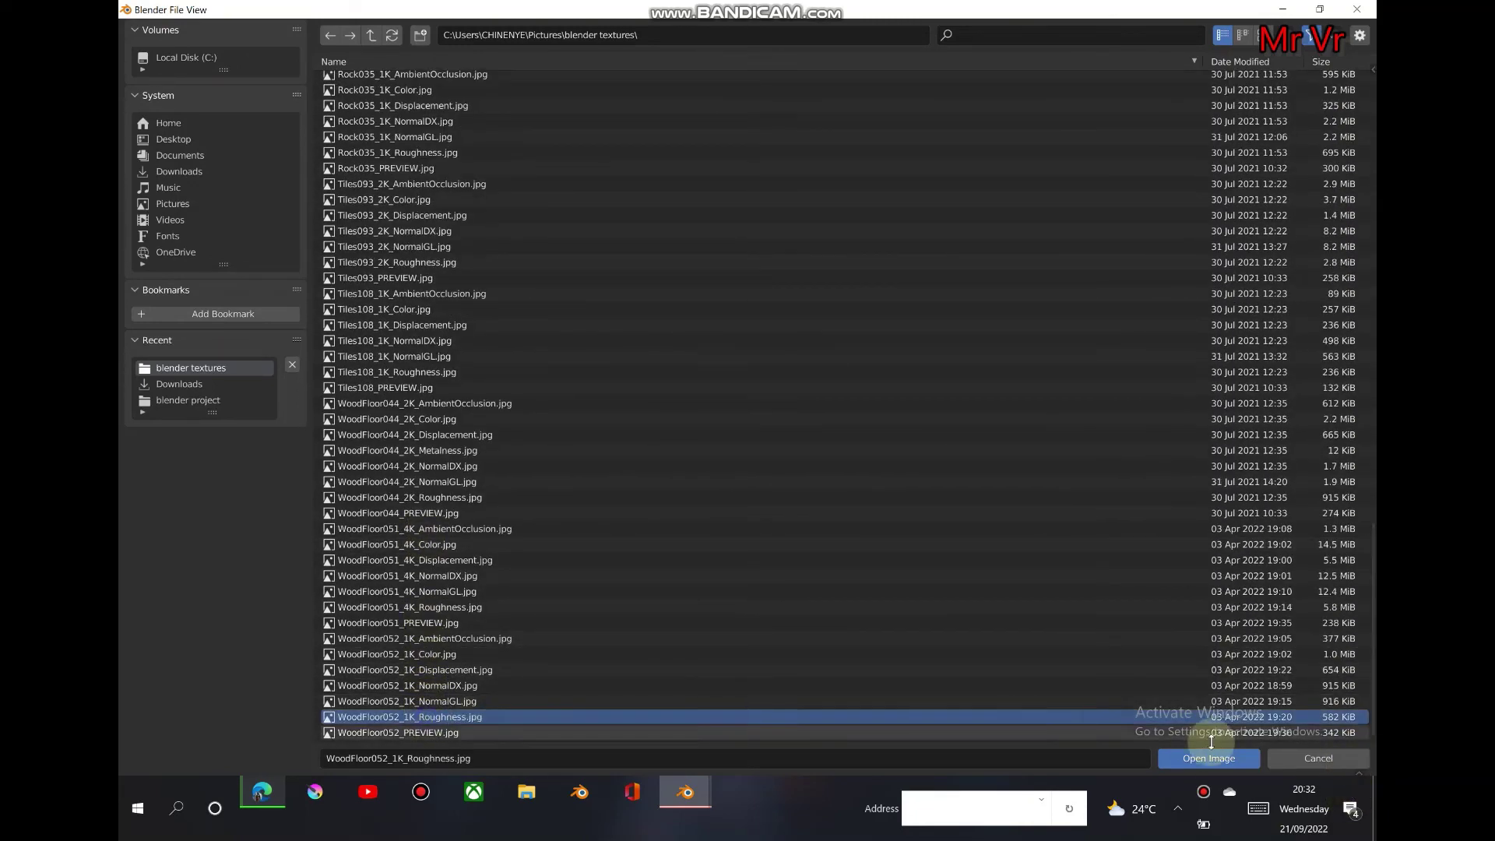
{"action": "left_click", "coordinate": [1209, 757]}
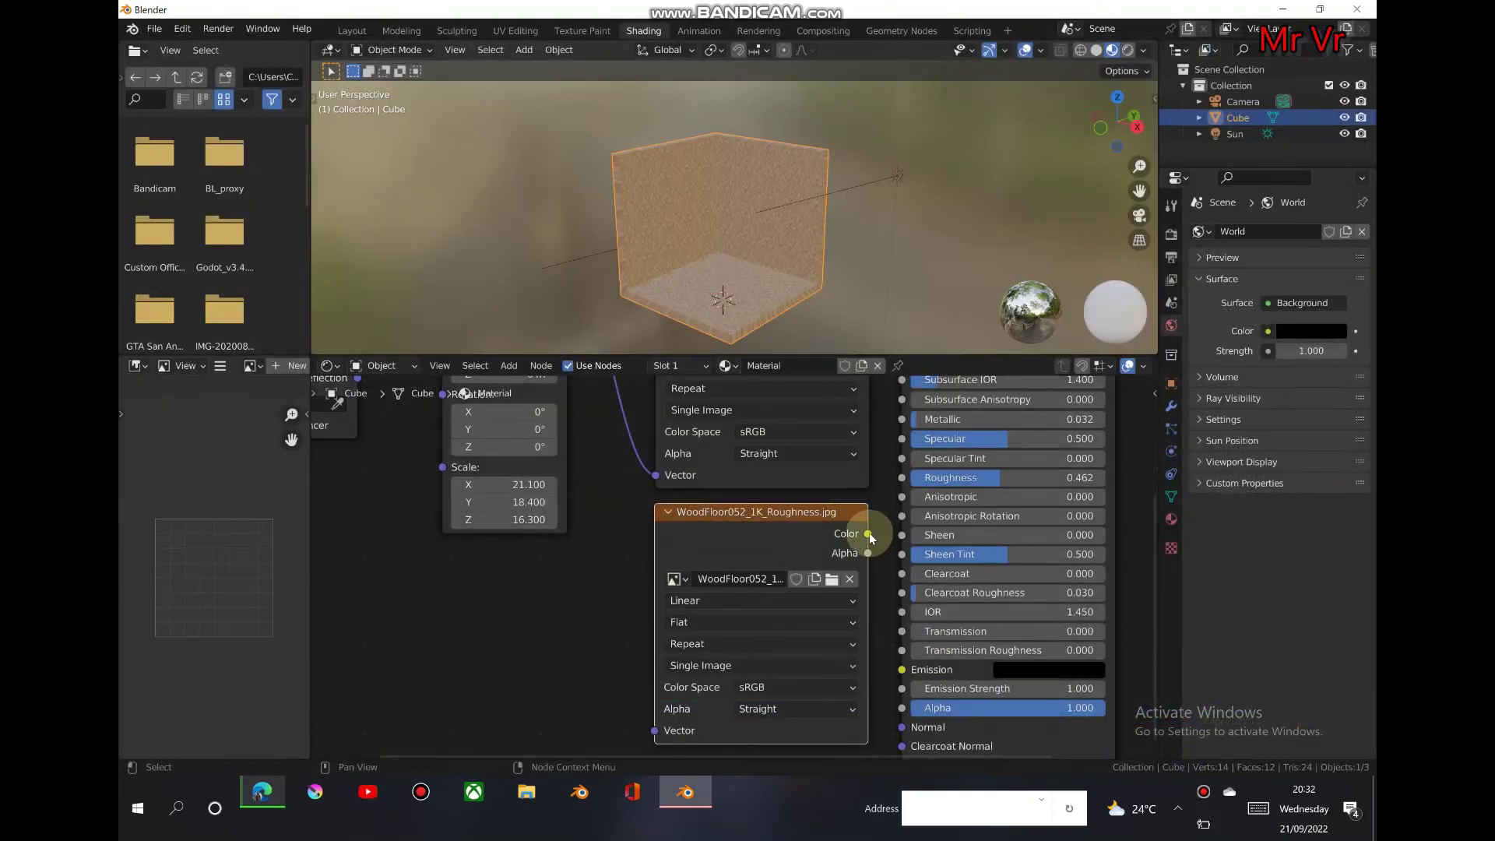
Connect the roughness image's Color output to the Roughness input of the Principled BSDF.
{"action": "left_click_drag", "start_coordinate": [869, 534], "coordinate": [895, 487]}
{"action": "left_click_drag", "start_coordinate": [862, 547], "coordinate": [867, 536]}
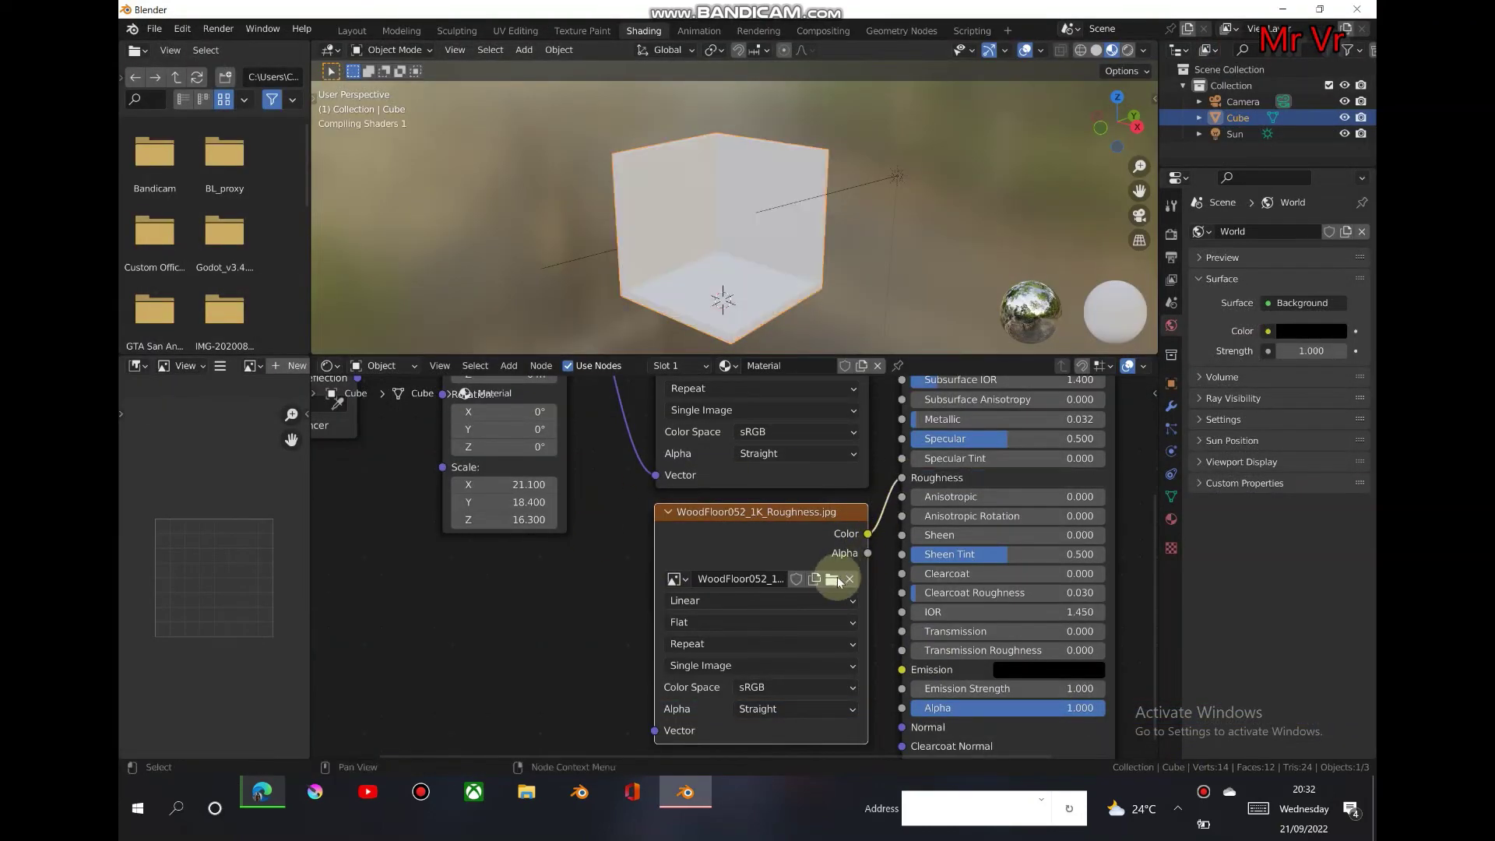
{"action": "left_click", "coordinate": [759, 712]}
{"action": "left_click", "coordinate": [760, 715]}
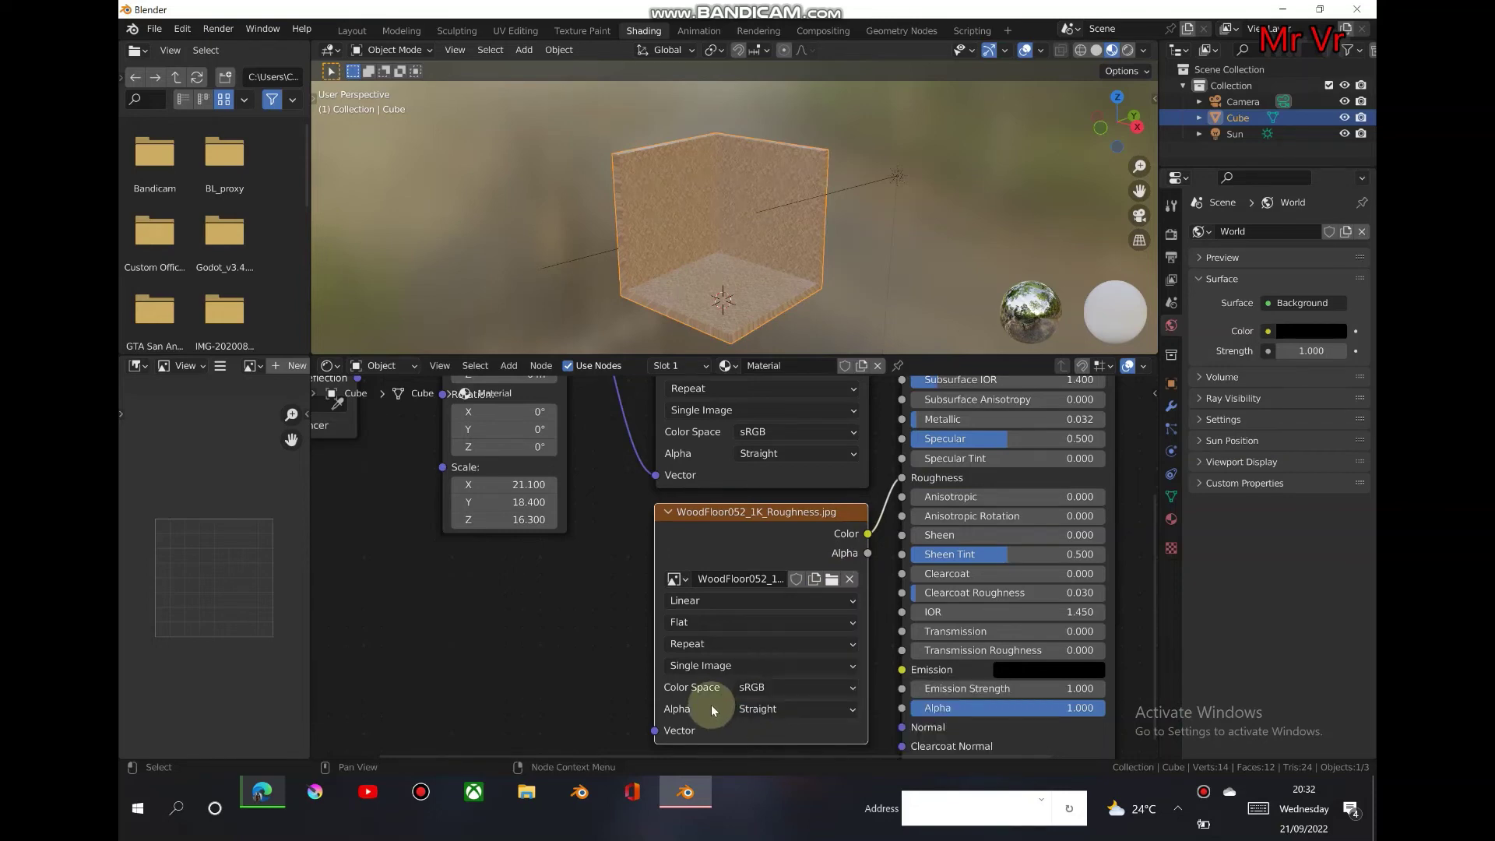
Set the roughness image's color space to Non-Color, move the Mapping node lower, and connect its Vector output to the roughness image's Vector input.
{"action": "left_click", "coordinate": [760, 689]}
{"action": "left_click", "coordinate": [766, 575]}
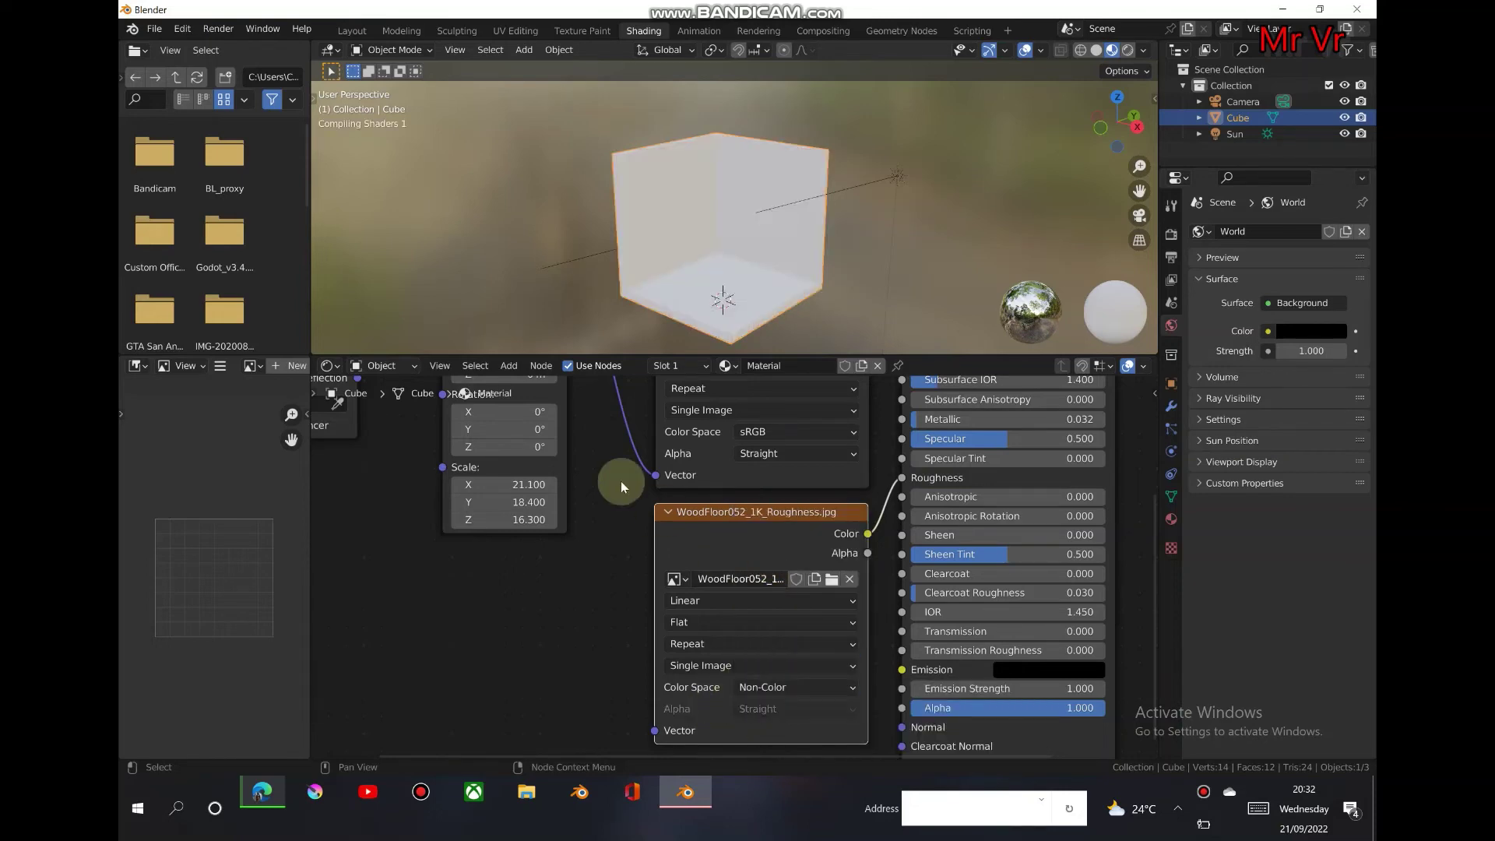
{"action": "left_click_drag", "start_coordinate": [534, 470], "coordinate": [503, 682]}
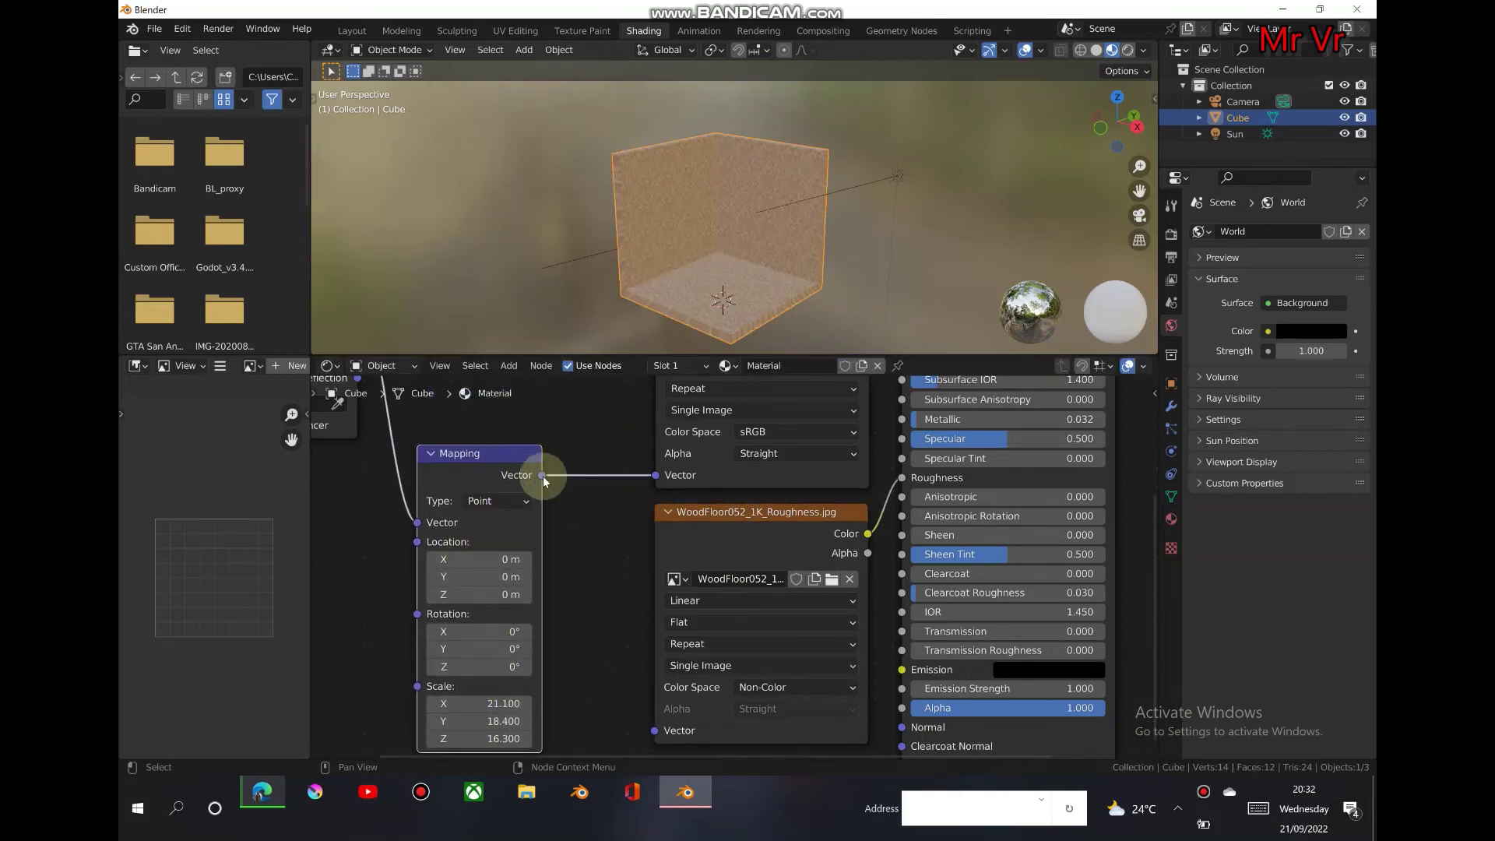
{"action": "left_click_drag", "start_coordinate": [544, 475], "coordinate": [656, 728]}
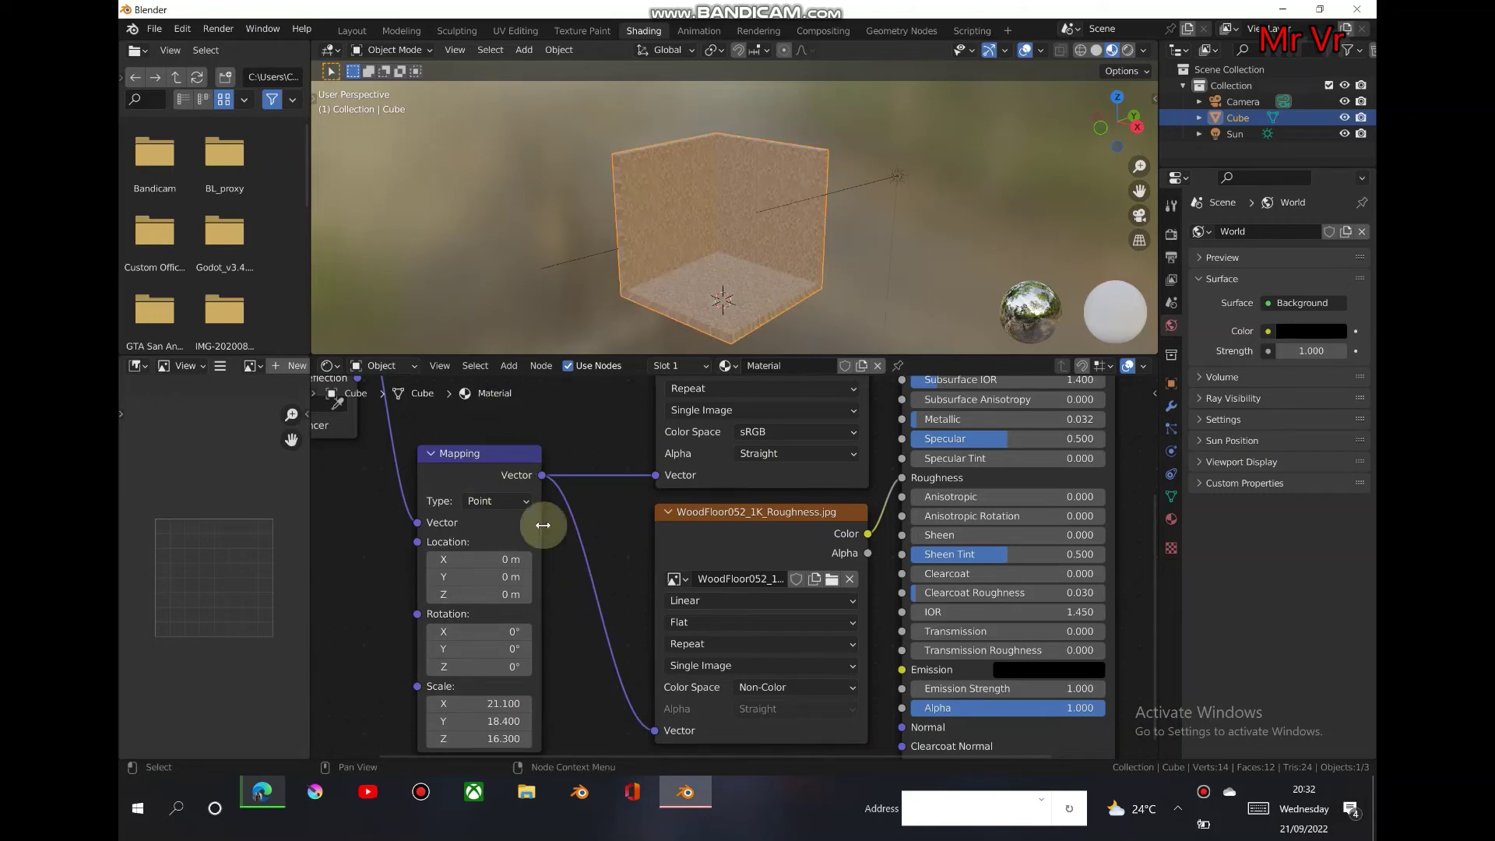
Duplicate the wood roughness Image Texture node and place the copy directly below the original.
{"action": "middle_click_drag", "start_coordinate": [574, 657], "coordinate": [591, 451]}
{"action": "right_click", "coordinate": [736, 506]}
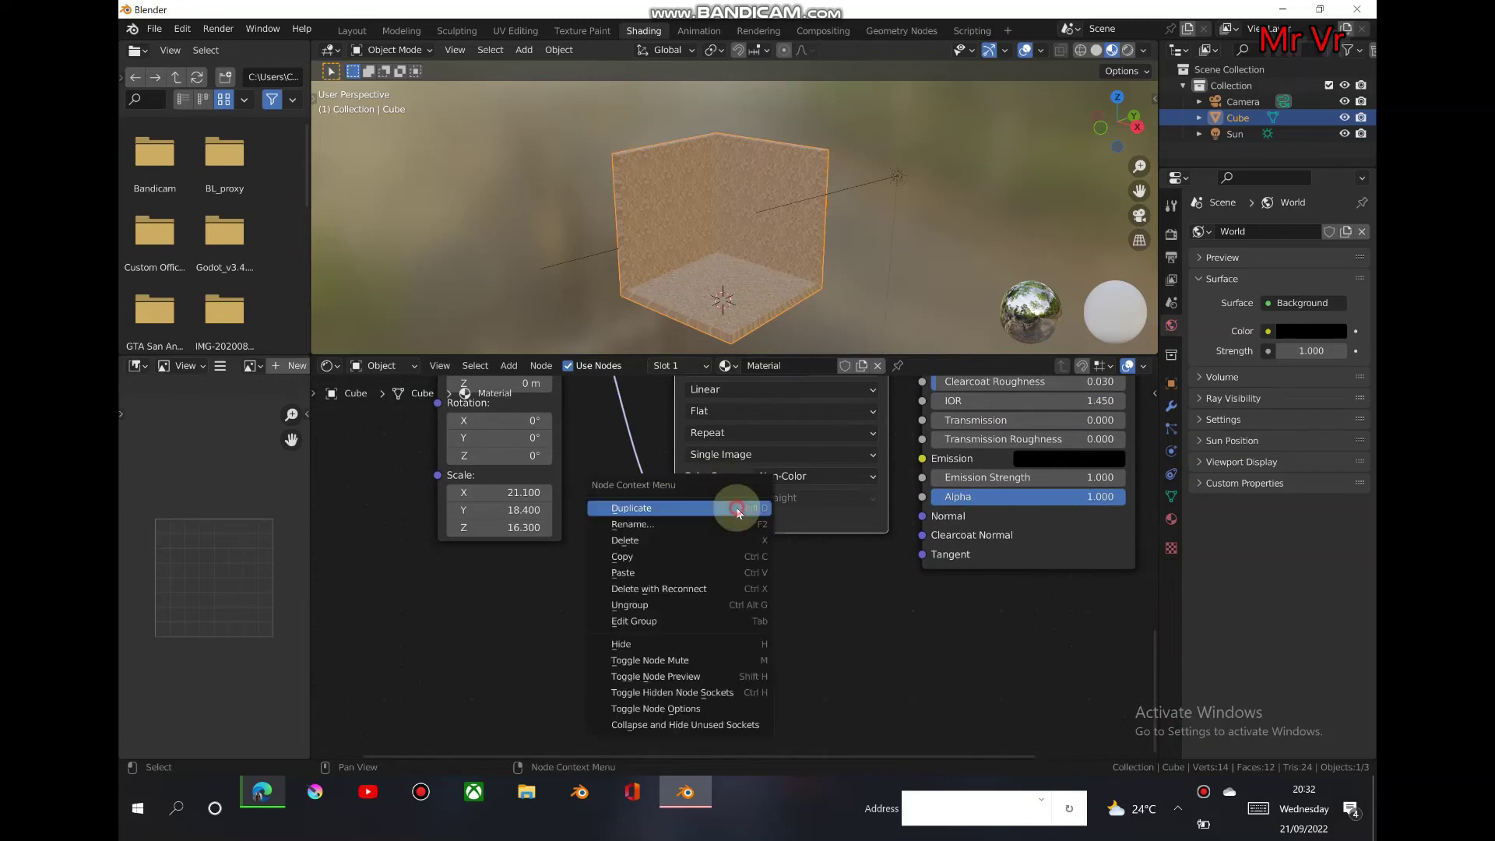
{"action": "left_click", "coordinate": [736, 506]}
{"action": "left_click", "coordinate": [735, 396]}
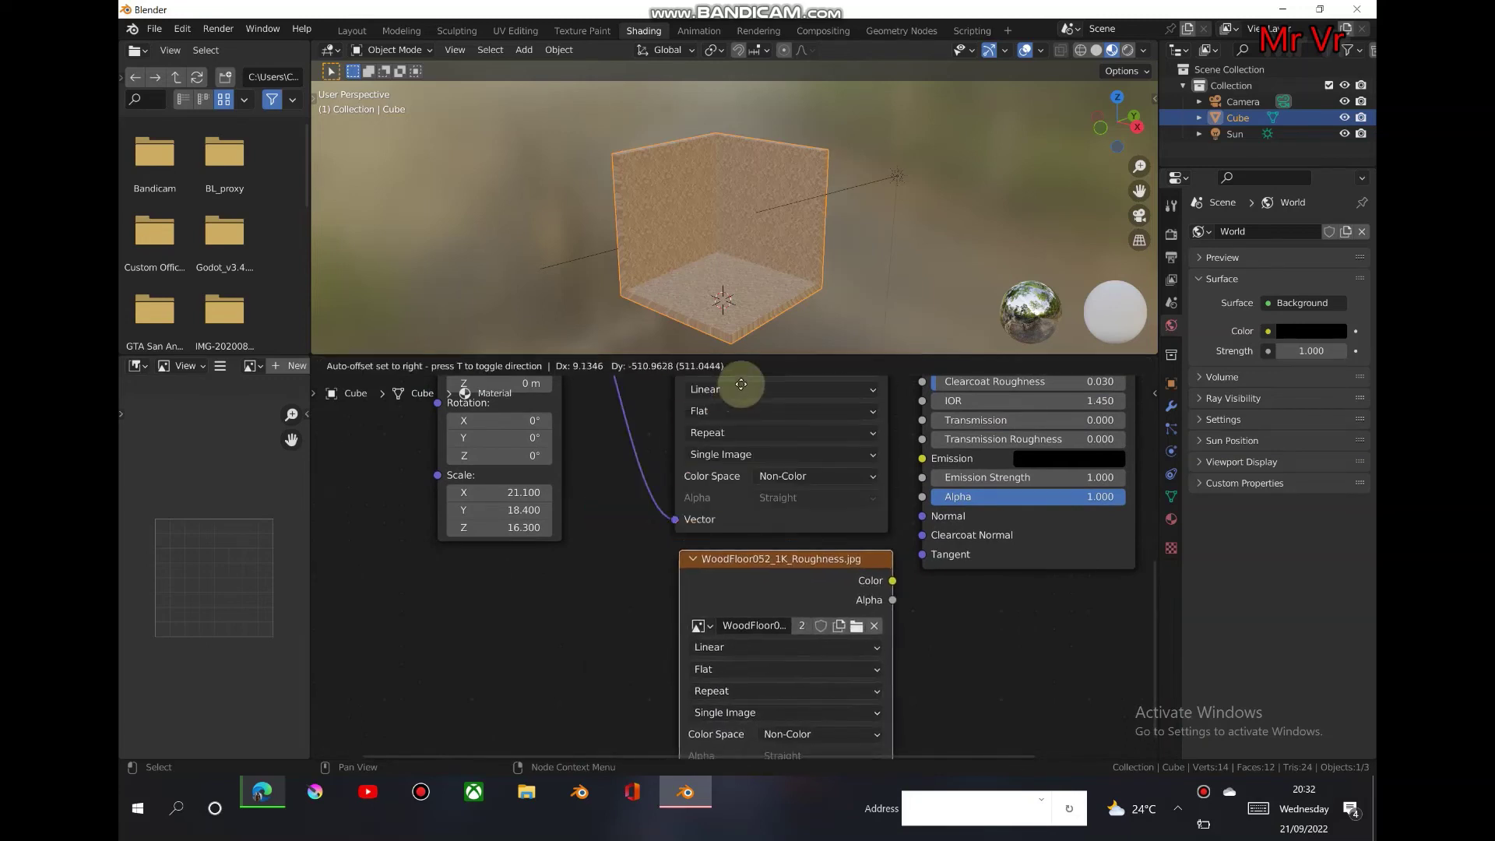
Make the duplicated node's image single-user and load WoodFloor052_1K_Displacement.jpg into it.
{"action": "left_click", "coordinate": [803, 627]}
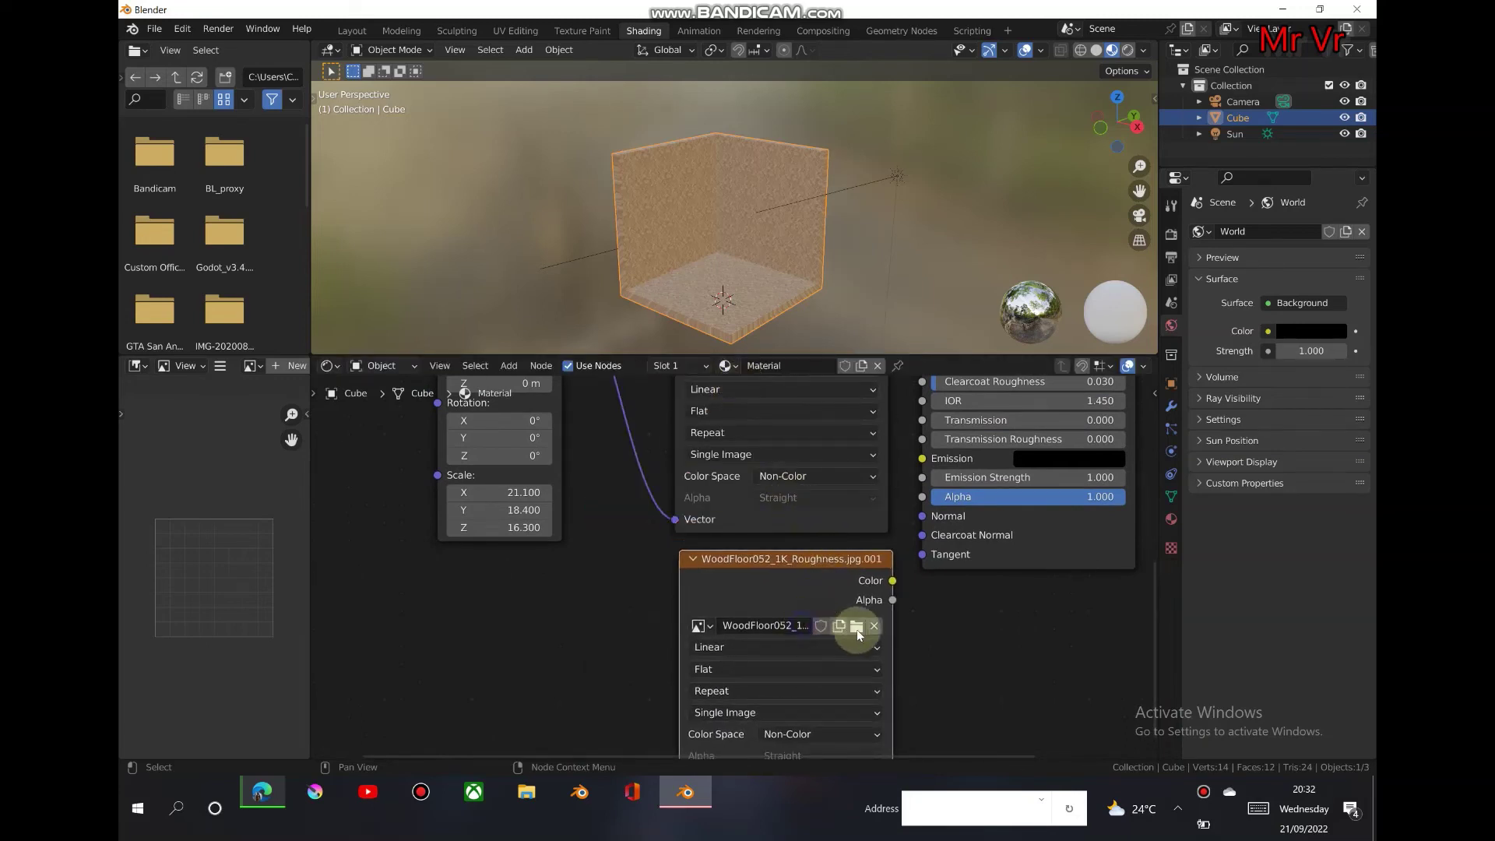
{"action": "left_click", "coordinate": [856, 628]}
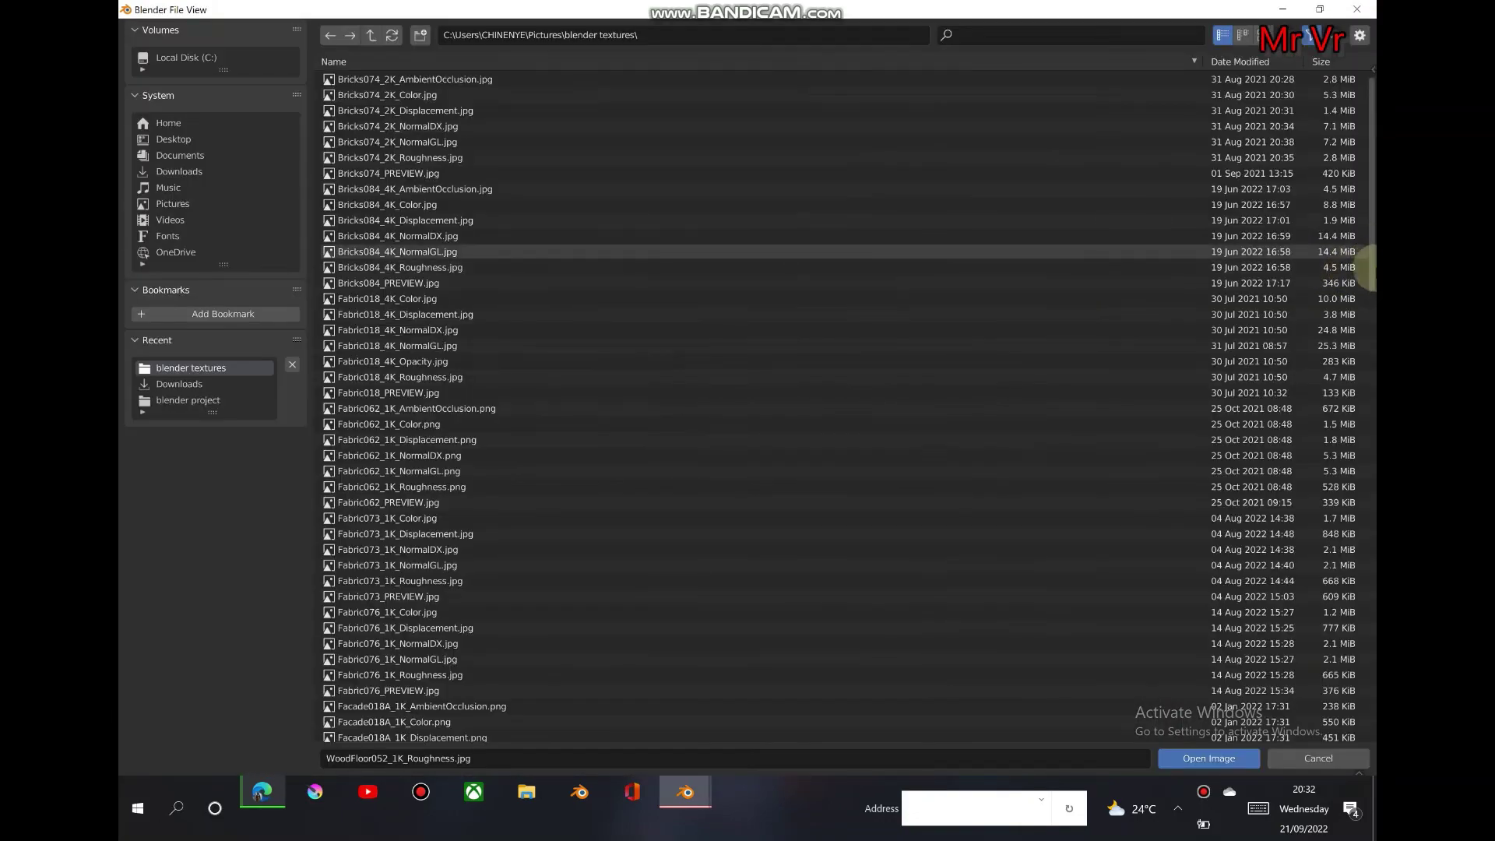
{"action": "left_click_drag", "start_coordinate": [1370, 269], "coordinate": [1324, 783]}
{"action": "left_click", "coordinate": [573, 669]}
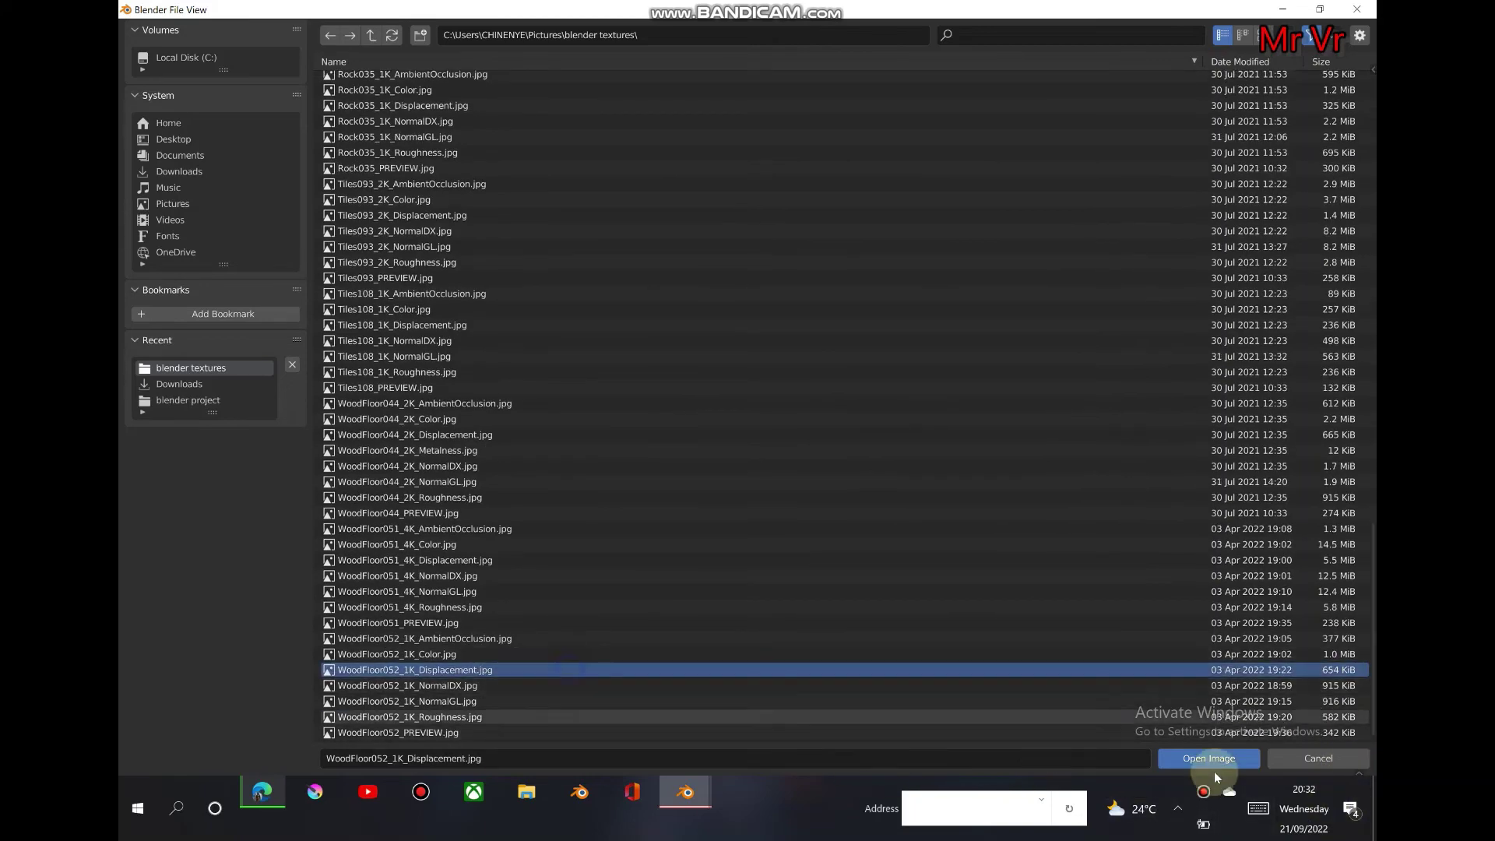
{"action": "left_click", "coordinate": [1216, 761]}
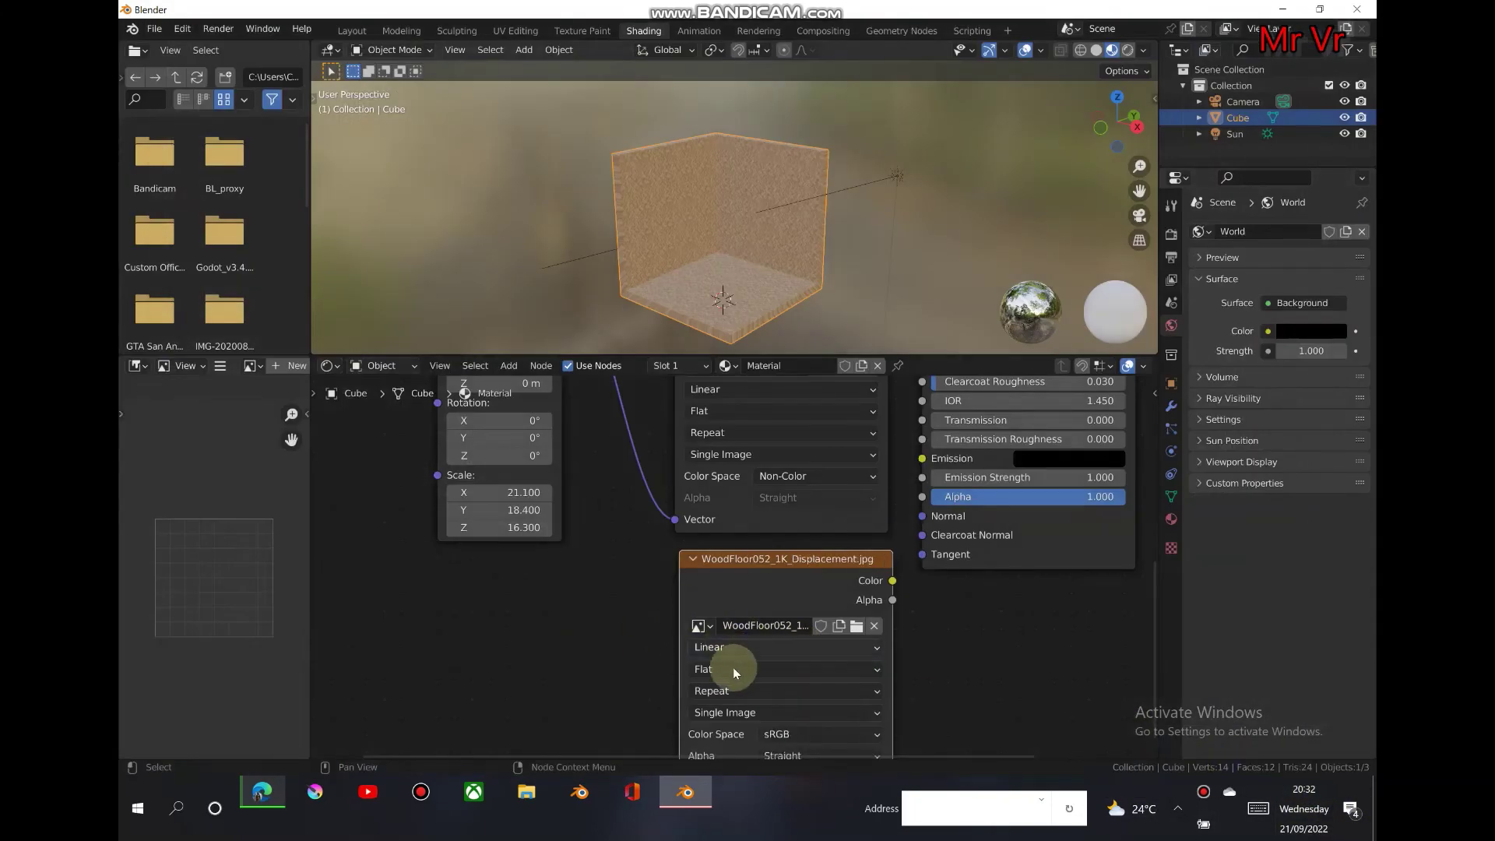
Move the Mapping node lower and connect its Vector output to the displacement image's Vector input.
{"action": "left_click_drag", "start_coordinate": [545, 457], "coordinate": [558, 690]}
{"action": "left_click_drag", "start_coordinate": [575, 504], "coordinate": [587, 553]}
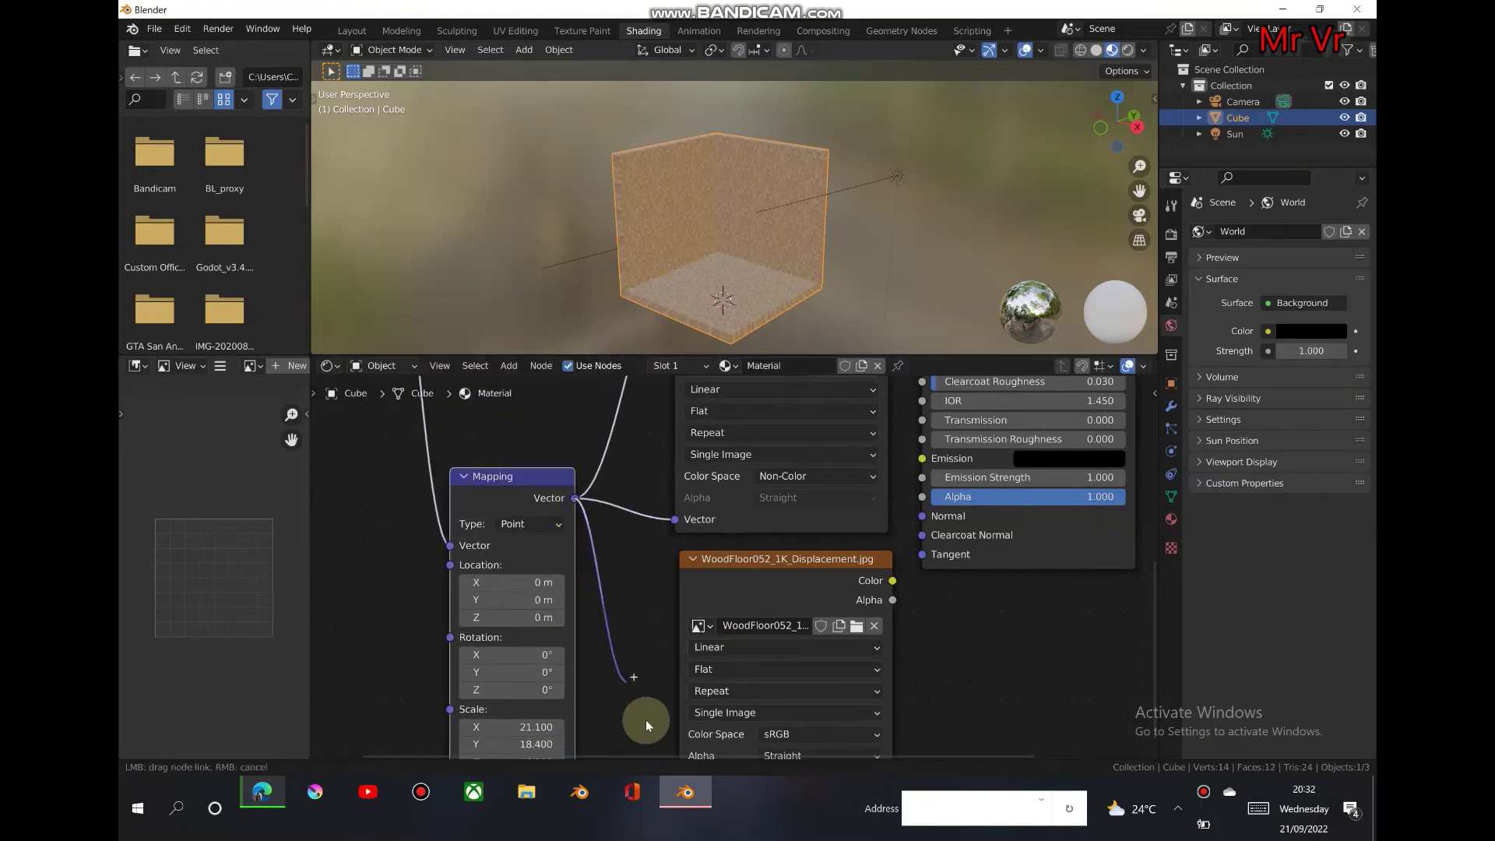
{"action": "left_click_drag", "start_coordinate": [646, 719], "coordinate": [679, 616]}
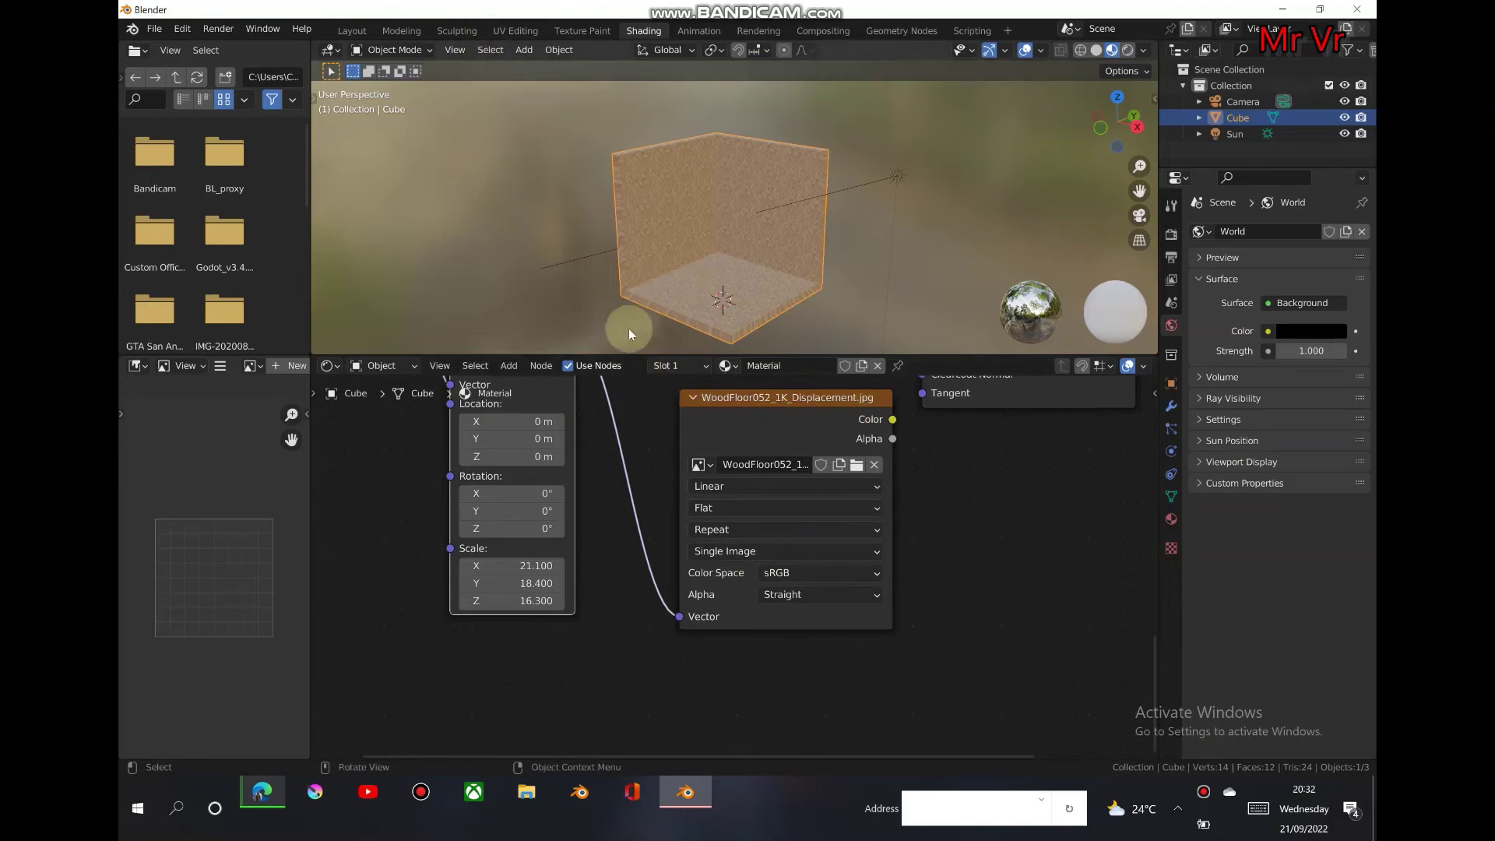
Add a Bump node and place it beside the displacement image node, below the Principled BSDF.
{"action": "left_click", "coordinate": [508, 365]}
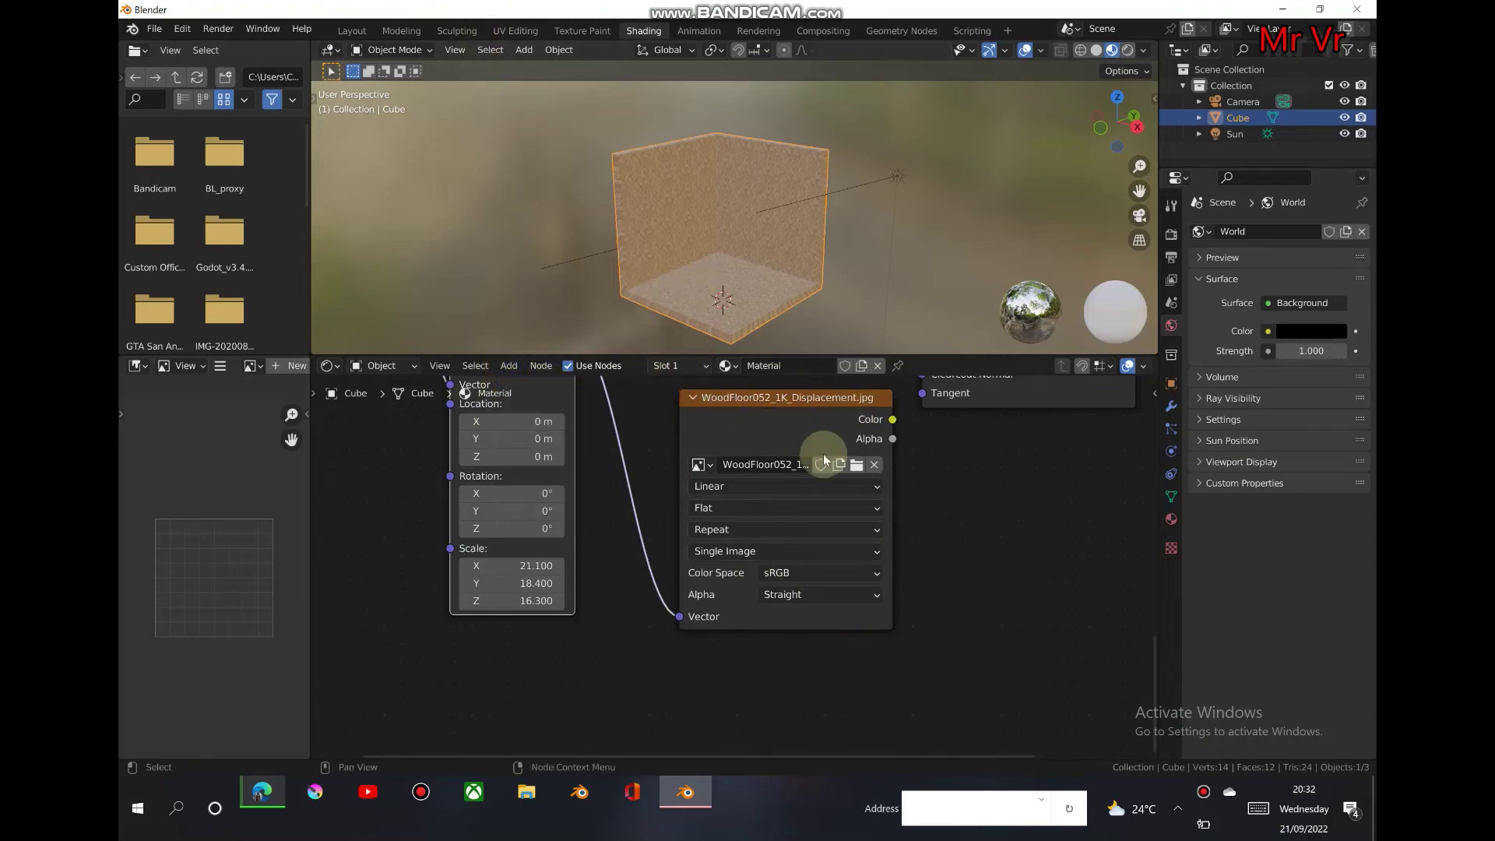
{"action": "middle_click_drag", "start_coordinate": [961, 493], "coordinate": [894, 620]}
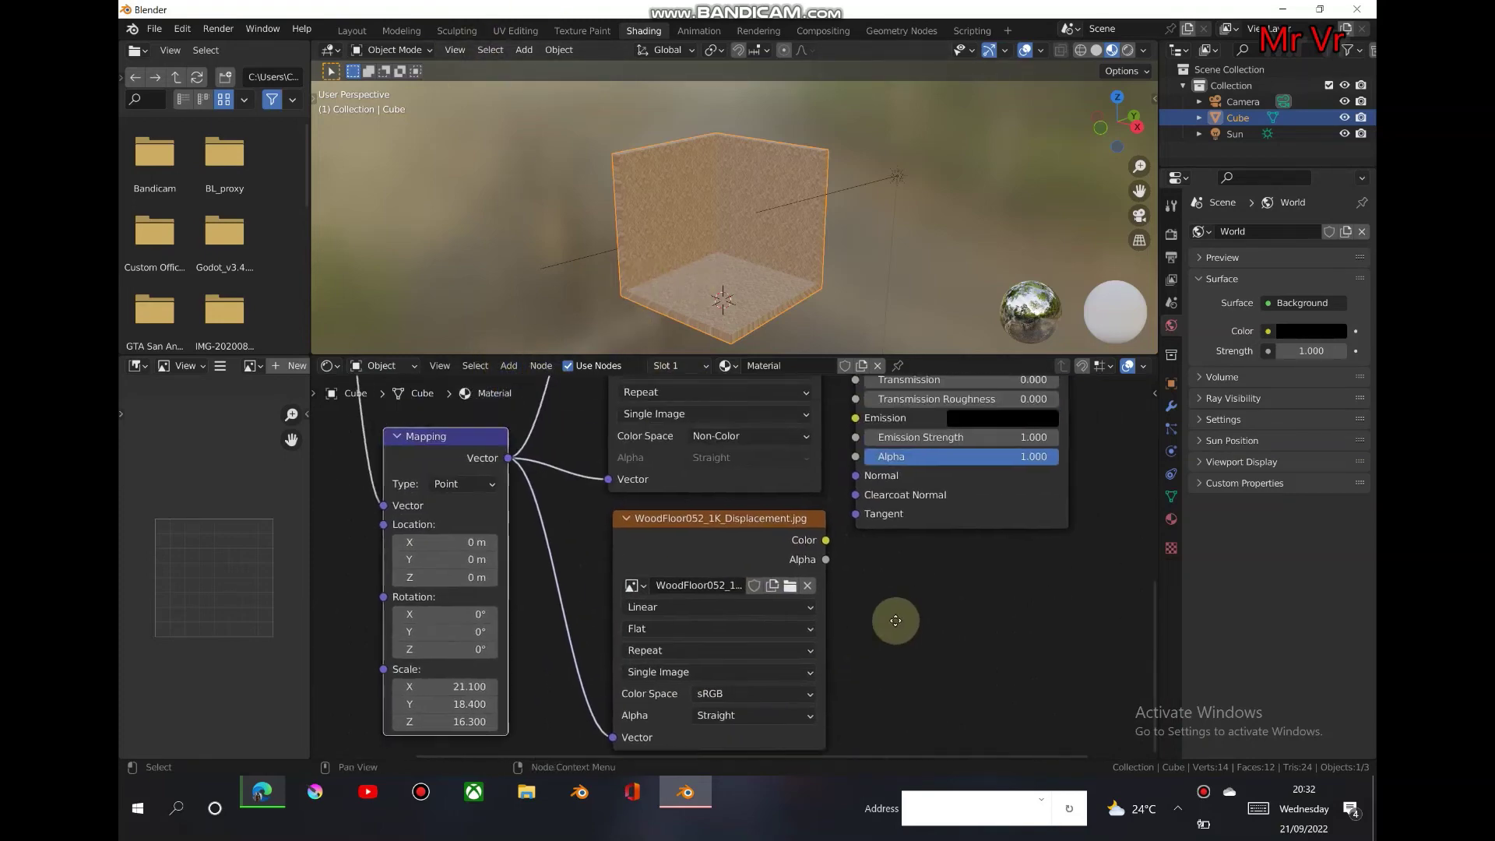
{"action": "left_click", "coordinate": [506, 365]}
{"action": "mouse_move", "coordinate": [576, 508]}
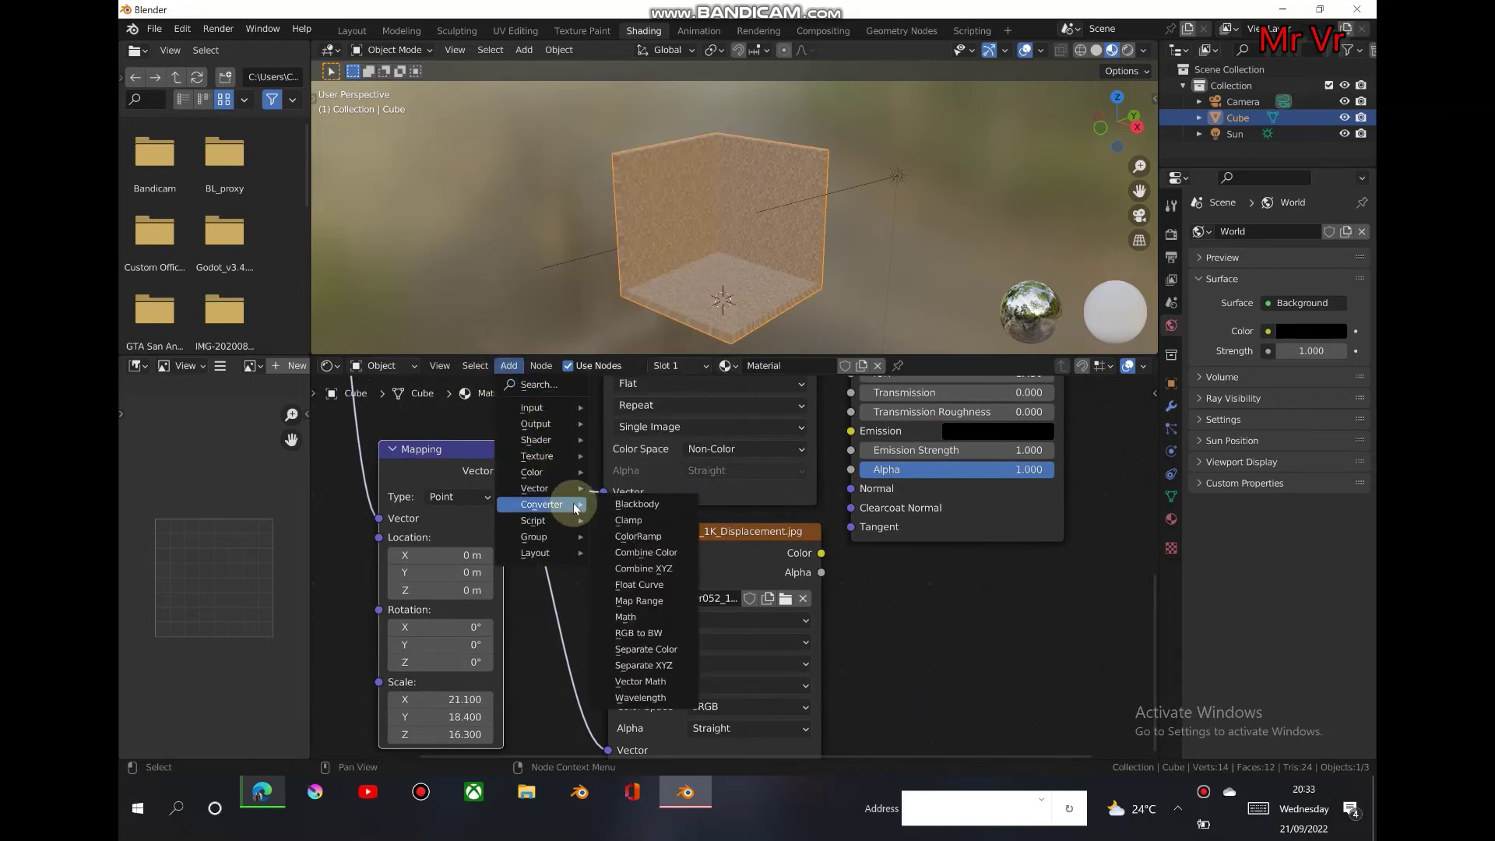
{"action": "left_click", "coordinate": [629, 490]}
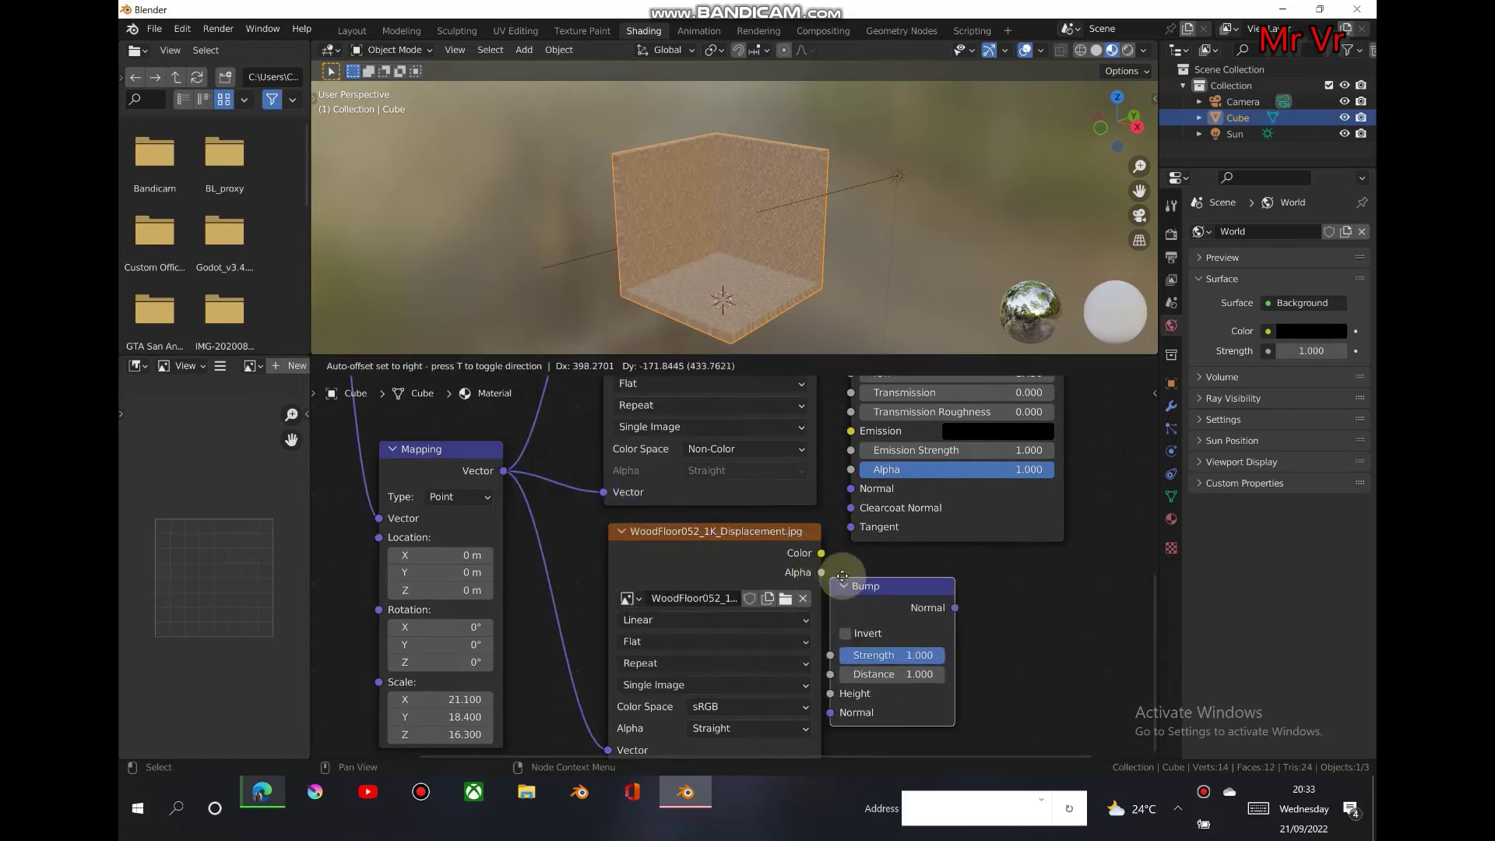
{"action": "left_click", "coordinate": [856, 577]}
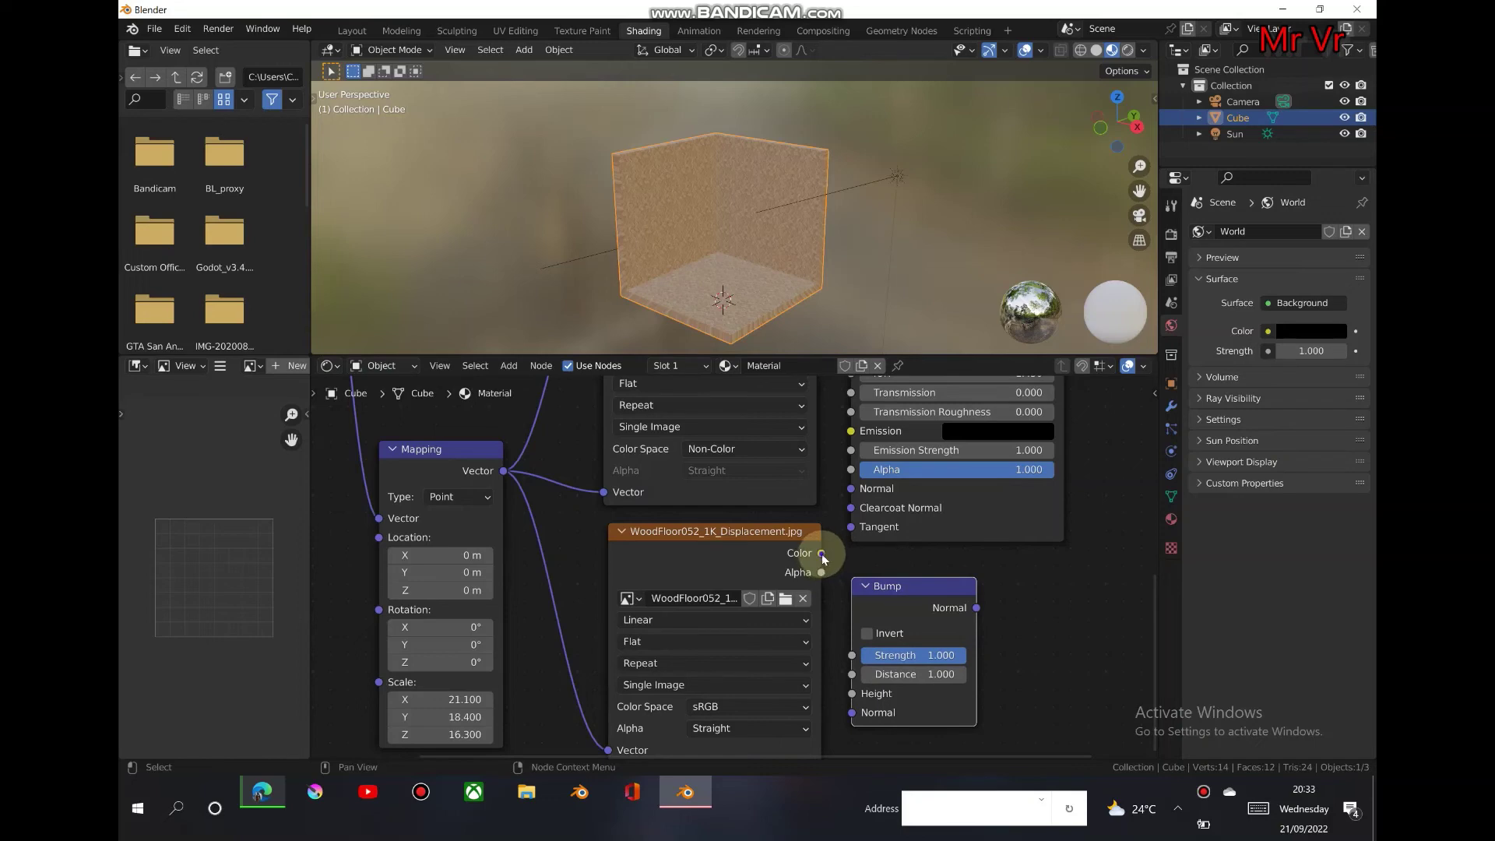
Connect the displacement image's Color output to the Bump node's Height, and the Bump's Normal output to the Principled BSDF's Normal input.
{"action": "left_click_drag", "start_coordinate": [820, 553], "coordinate": [852, 693]}
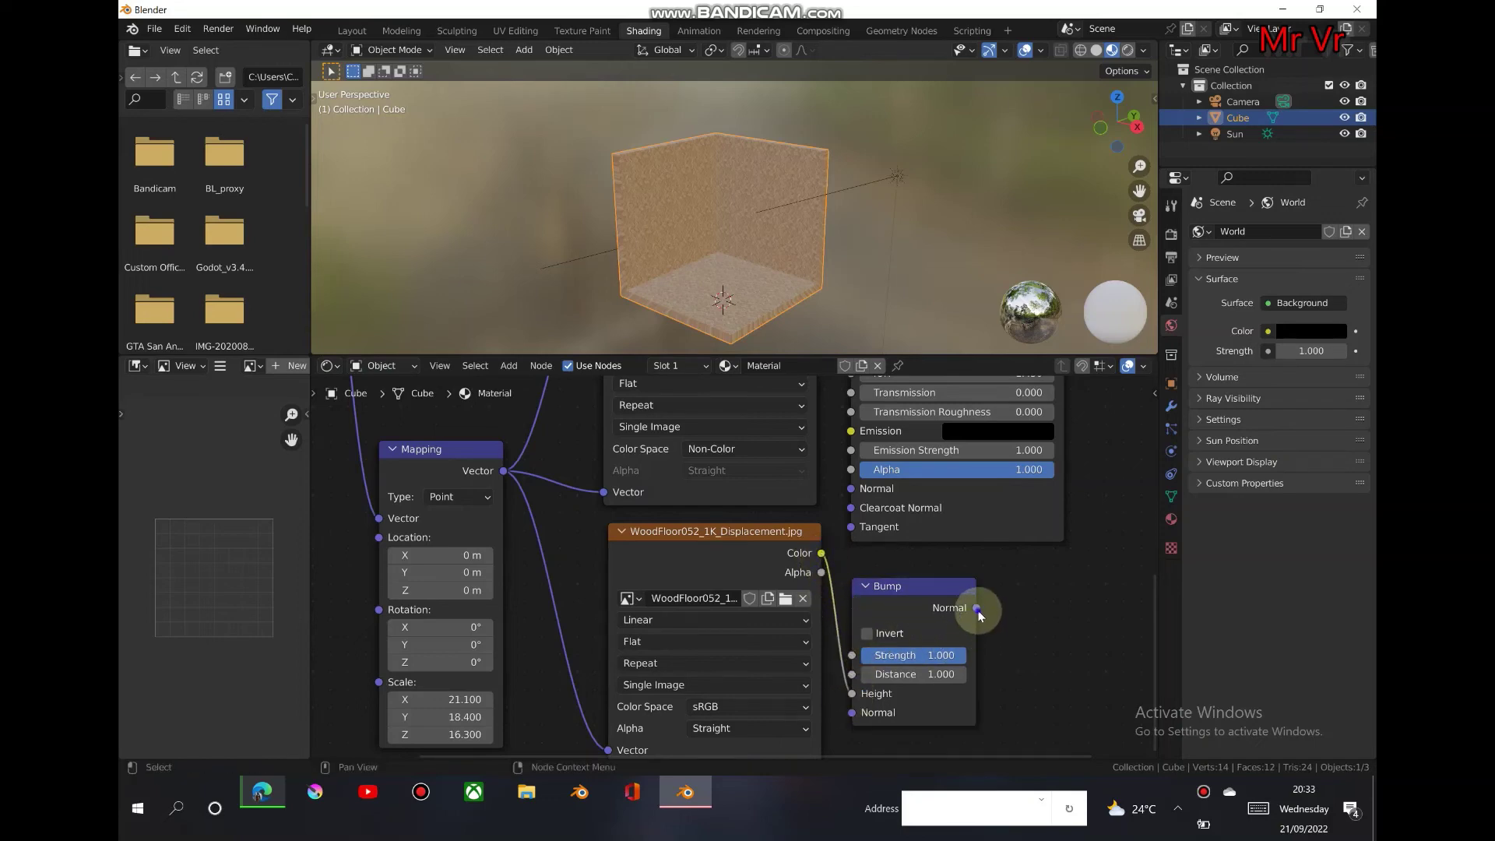
{"action": "left_click_drag", "start_coordinate": [977, 608], "coordinate": [850, 489]}
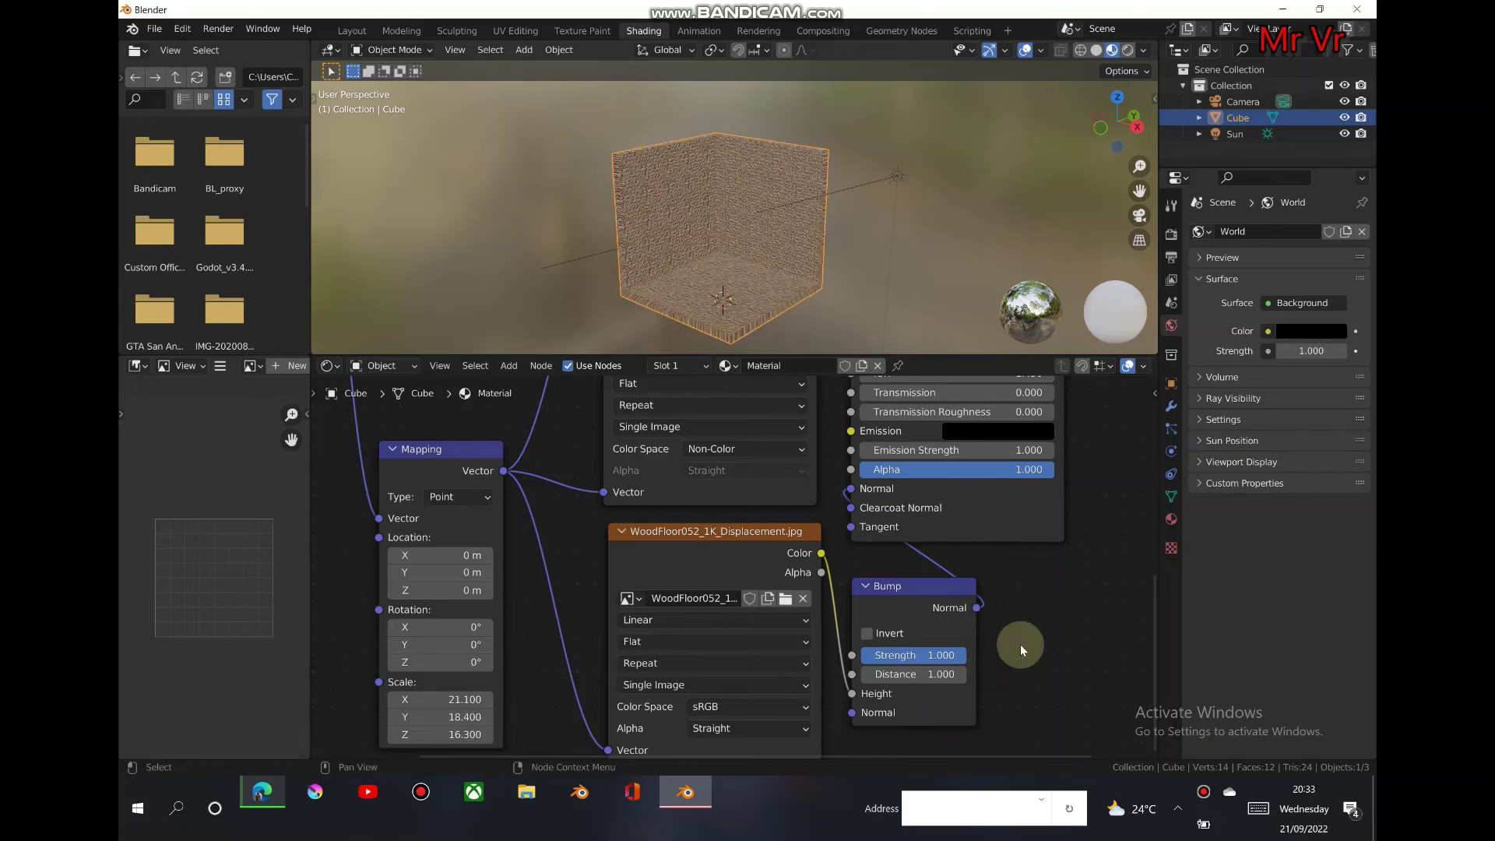
Set the Bump node's strength to 0.393 and its distance to 0.100.
{"action": "middle_click_drag", "start_coordinate": [1020, 643], "coordinate": [938, 549]}
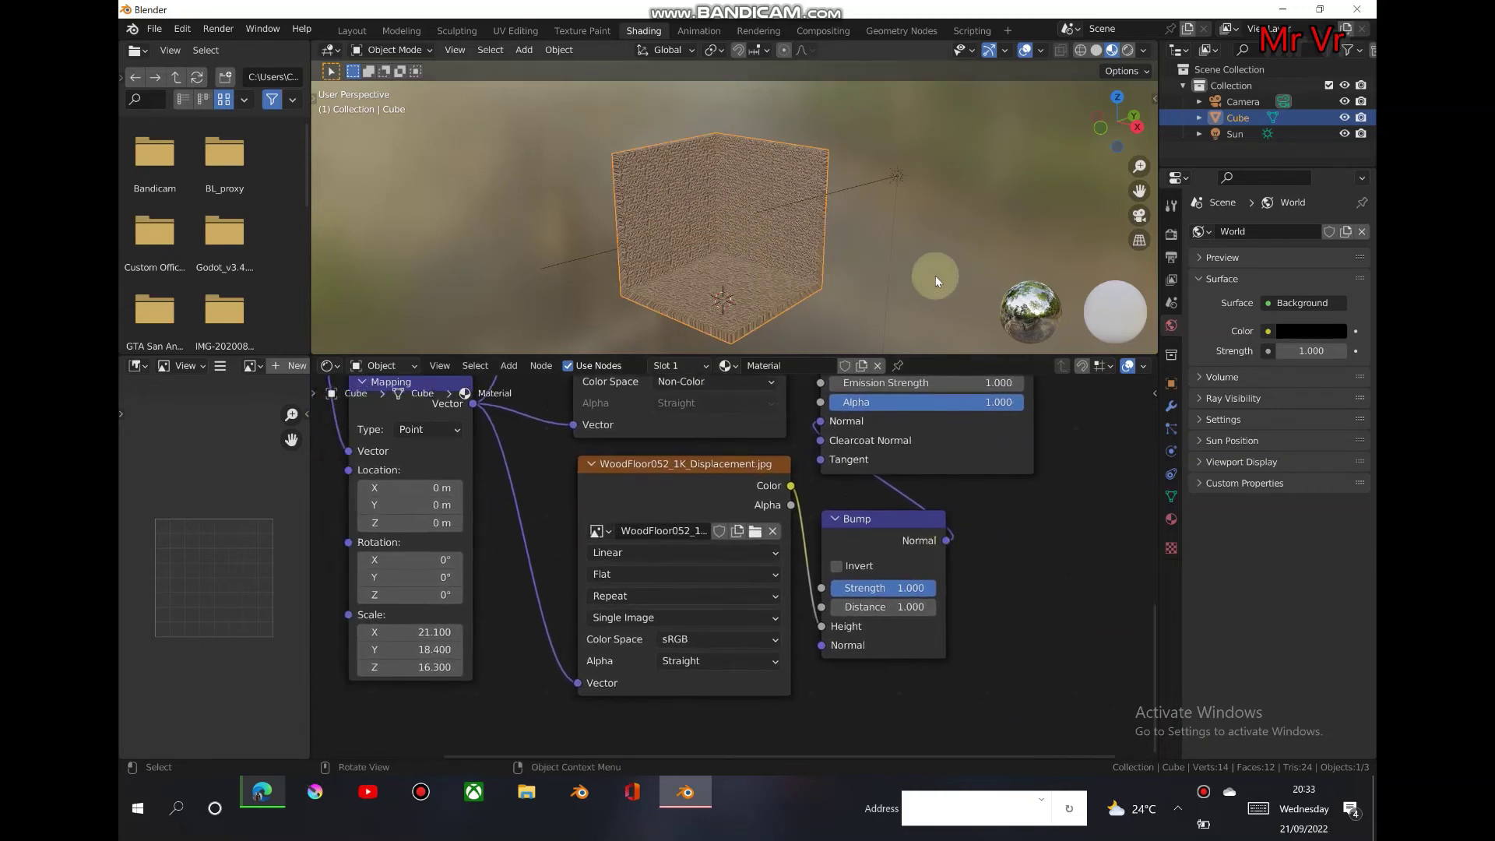
{"action": "left_click_drag", "start_coordinate": [906, 589], "coordinate": [887, 590]}
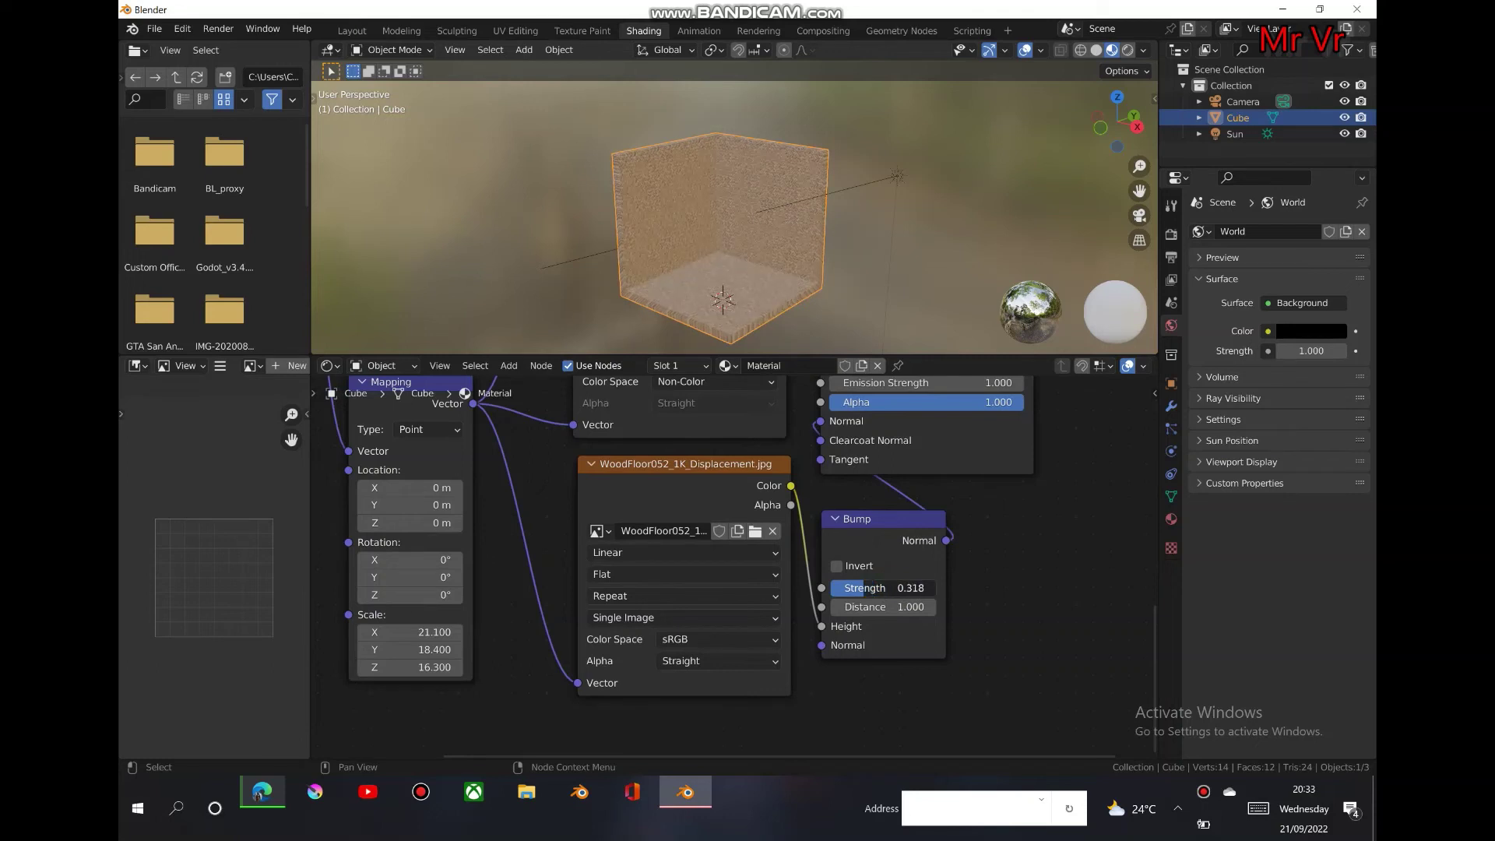
{"action": "left_click_drag", "start_coordinate": [880, 607], "coordinate": [838, 607]}
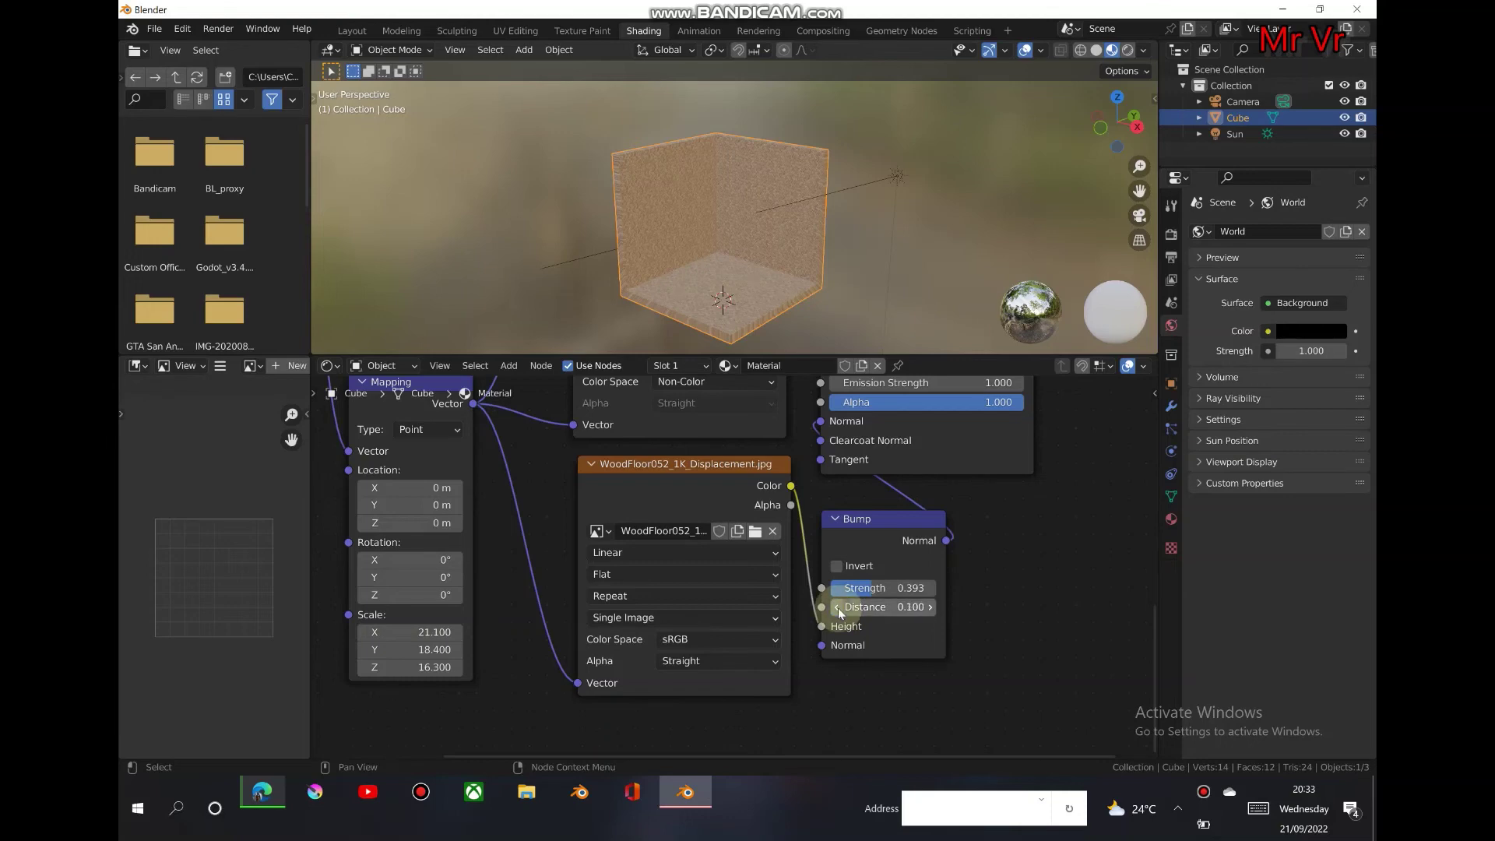
{"action": "left_click", "coordinate": [1067, 507]}
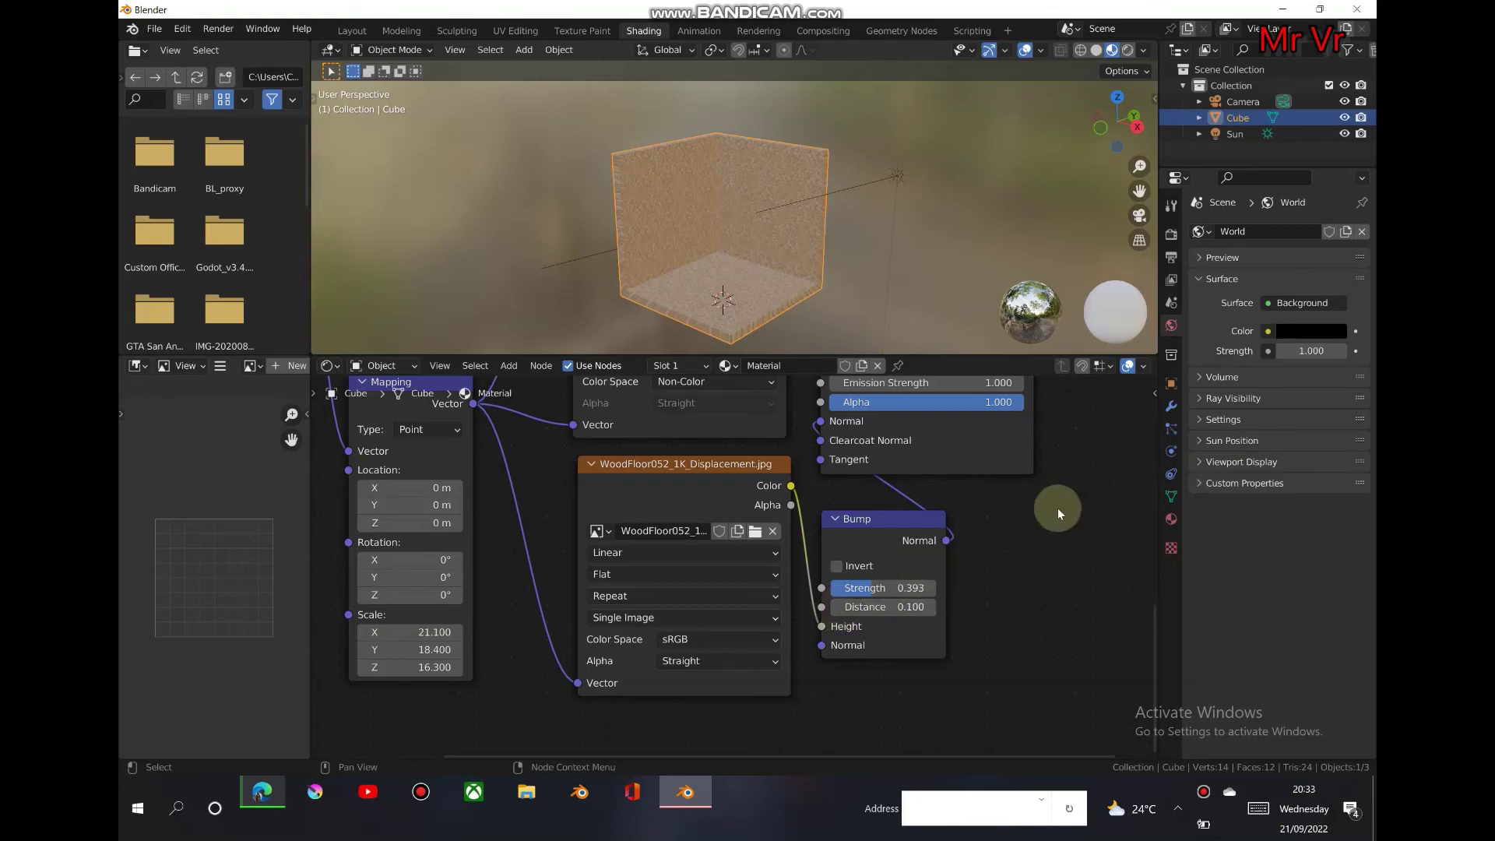
{"action": "scroll", "coordinate": [955, 390], "scroll_direction": "up", "scroll_amount": 6, "text": "shift"}
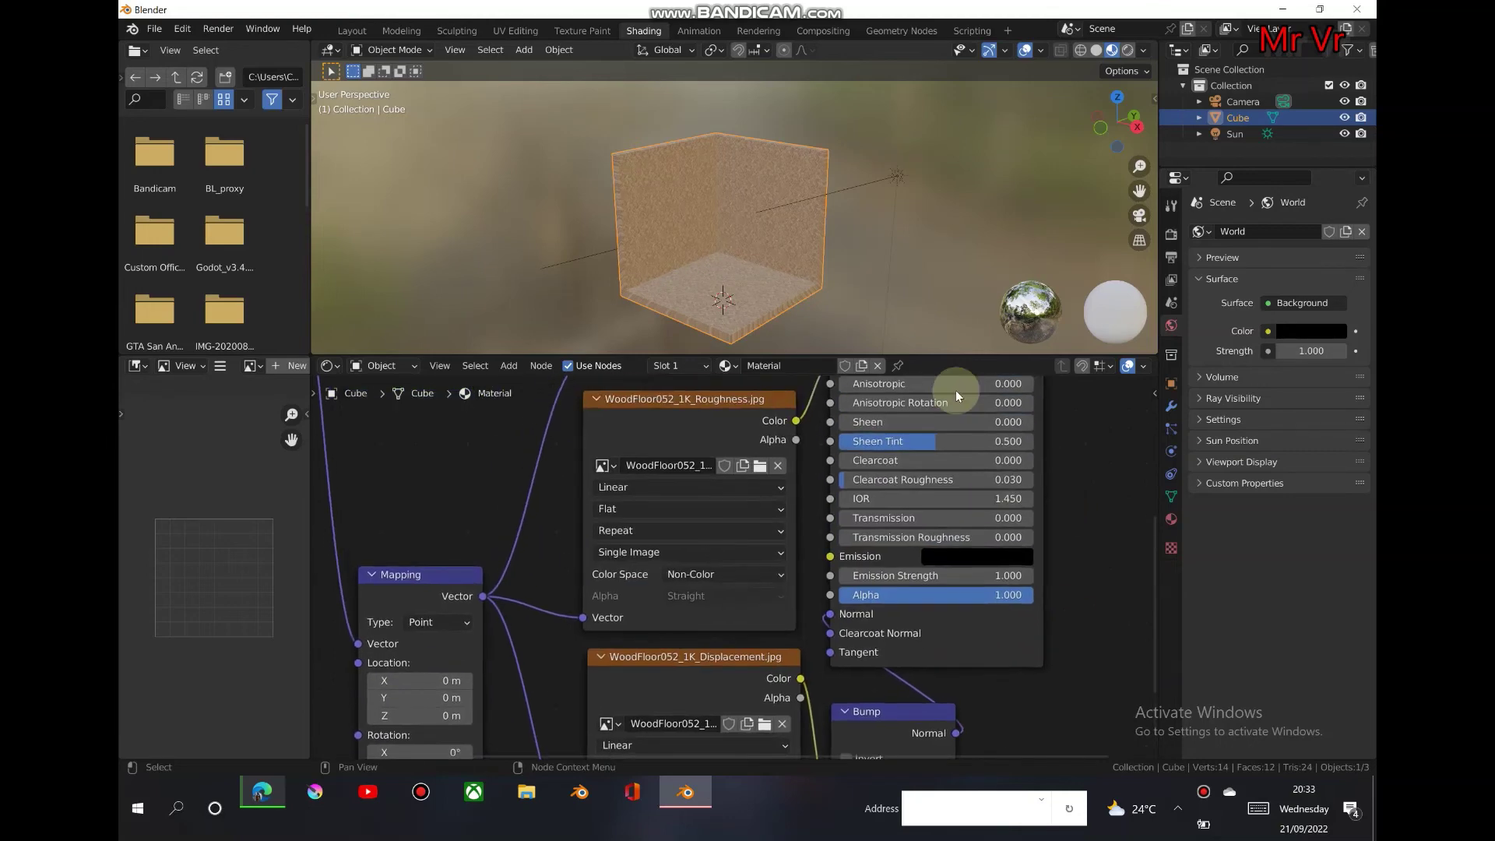
In the Layout workspace's camera view, set the camera's focal length to 64 mm and its vertical shift to 0.160.
{"action": "left_click", "coordinate": [359, 31]}
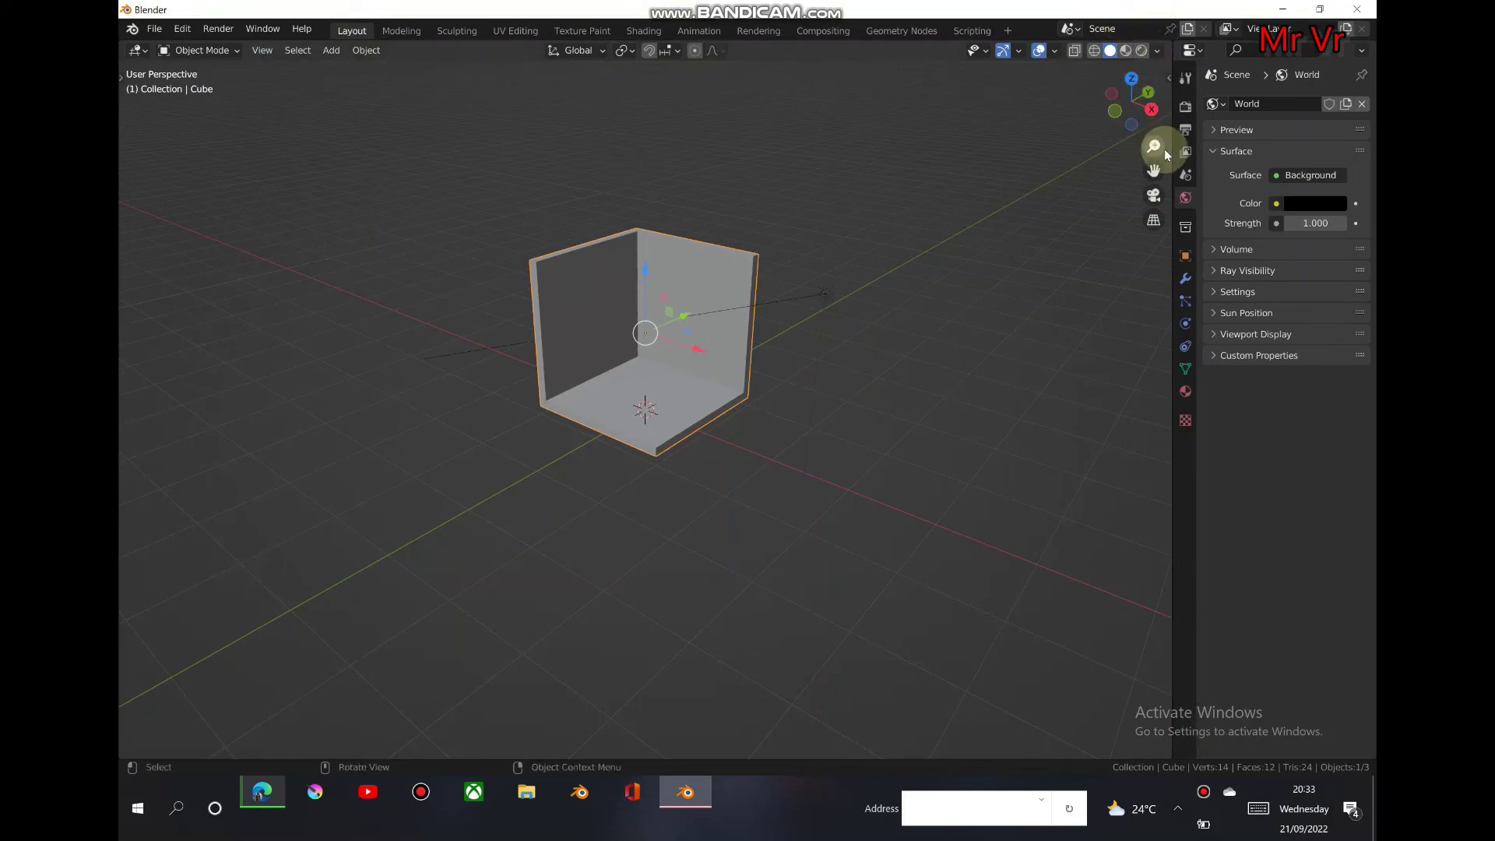
{"action": "left_click", "coordinate": [1153, 194]}
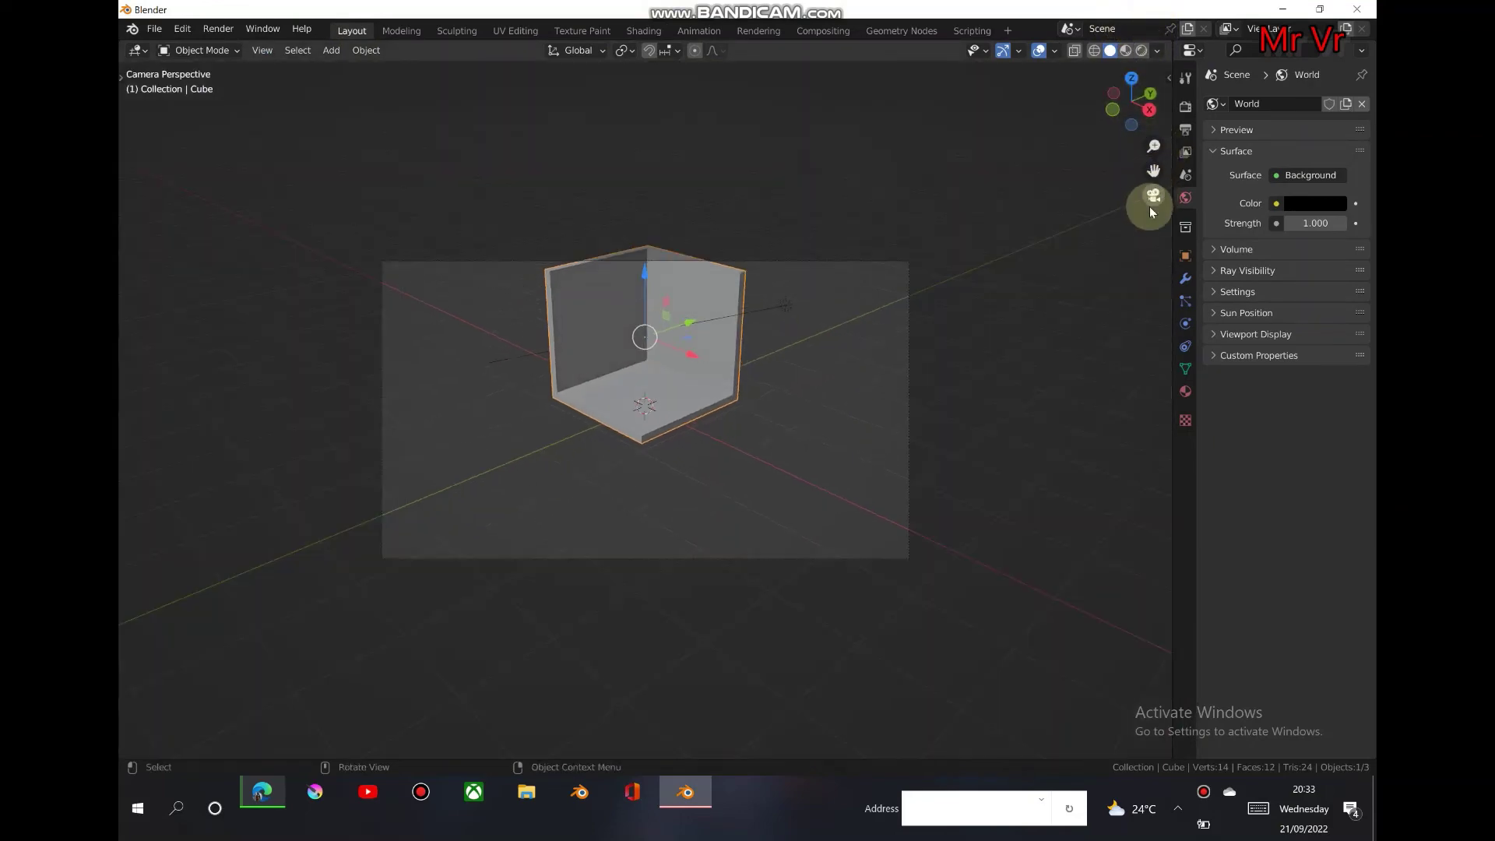
{"action": "left_click", "coordinate": [849, 562]}
{"action": "left_click", "coordinate": [1185, 324]}
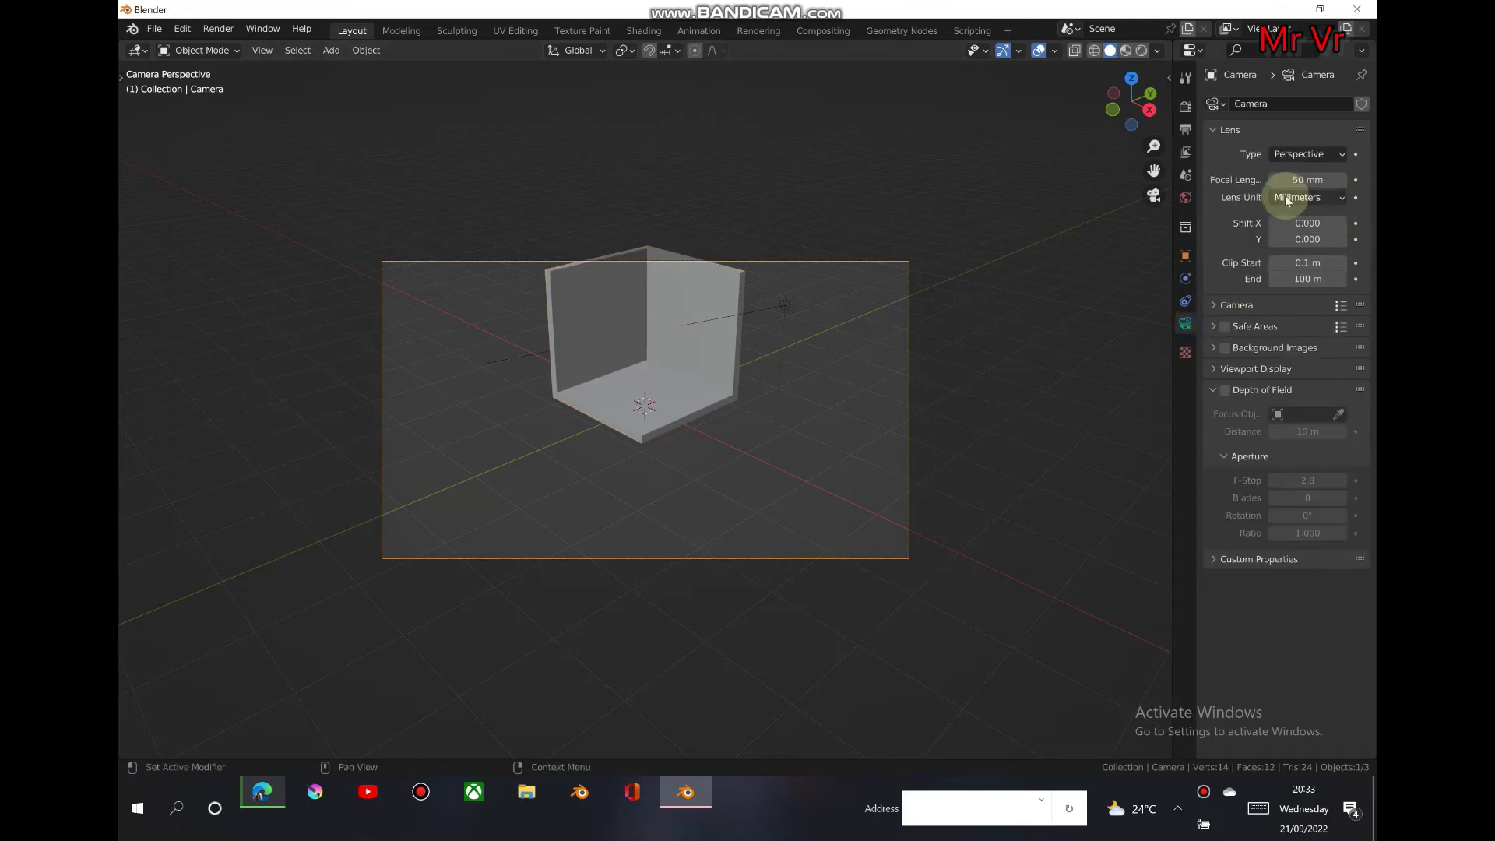
{"action": "mouse_move", "coordinate": [1303, 180]}
{"action": "left_mouse_down"}
{"action": "mouse_move", "coordinate": [1288, 181]}
{"action": "mouse_move", "coordinate": [1327, 181]}
{"action": "left_mouse_up"}
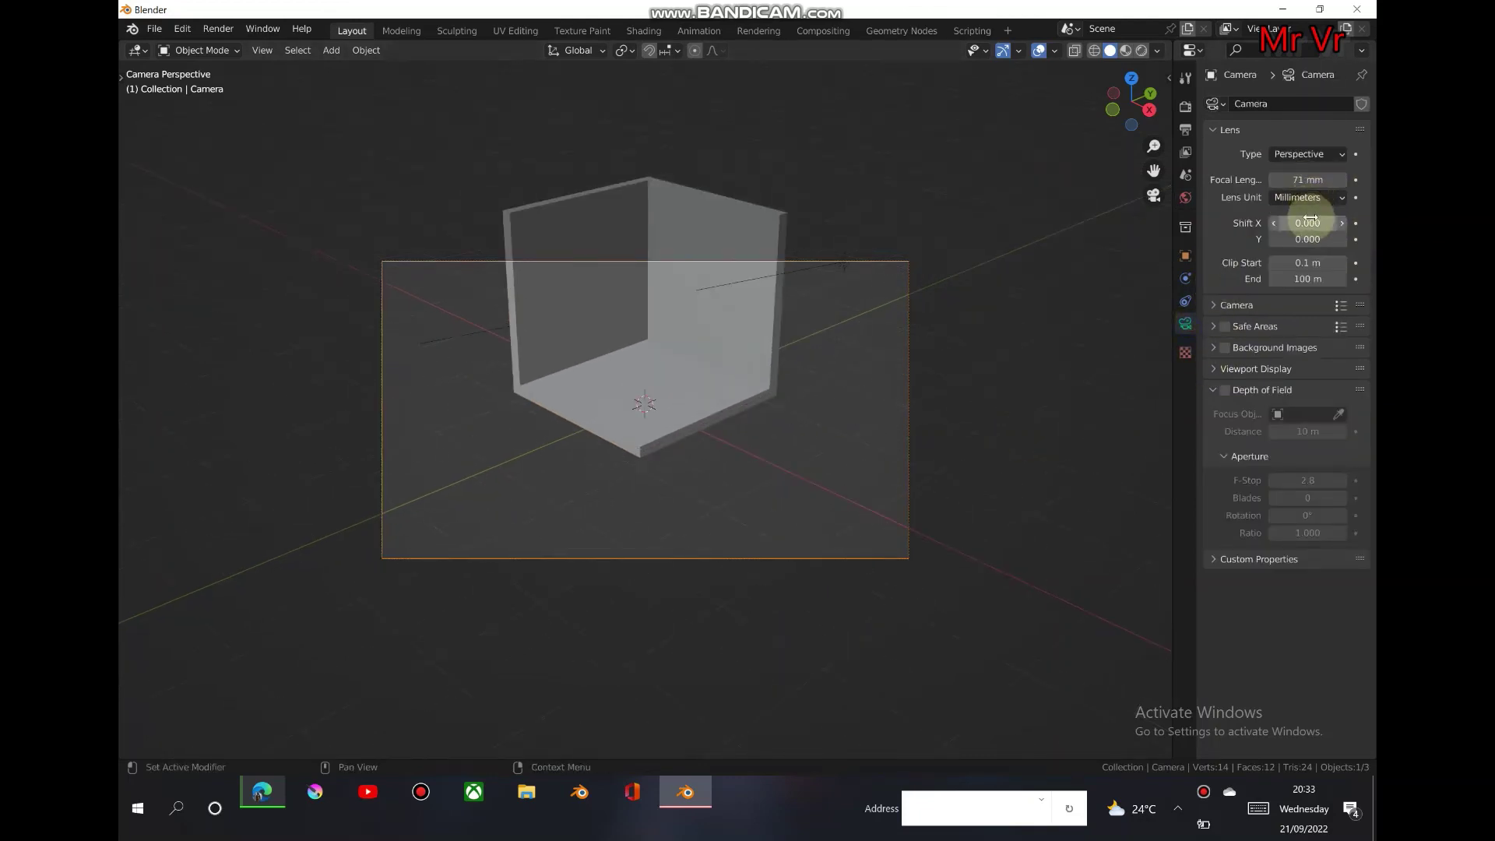
{"action": "mouse_move", "coordinate": [1308, 239]}
{"action": "left_mouse_down"}
{"action": "mouse_move", "coordinate": [1339, 239]}
{"action": "mouse_move", "coordinate": [1285, 239]}
{"action": "mouse_move", "coordinate": [1324, 239]}
{"action": "left_mouse_up"}
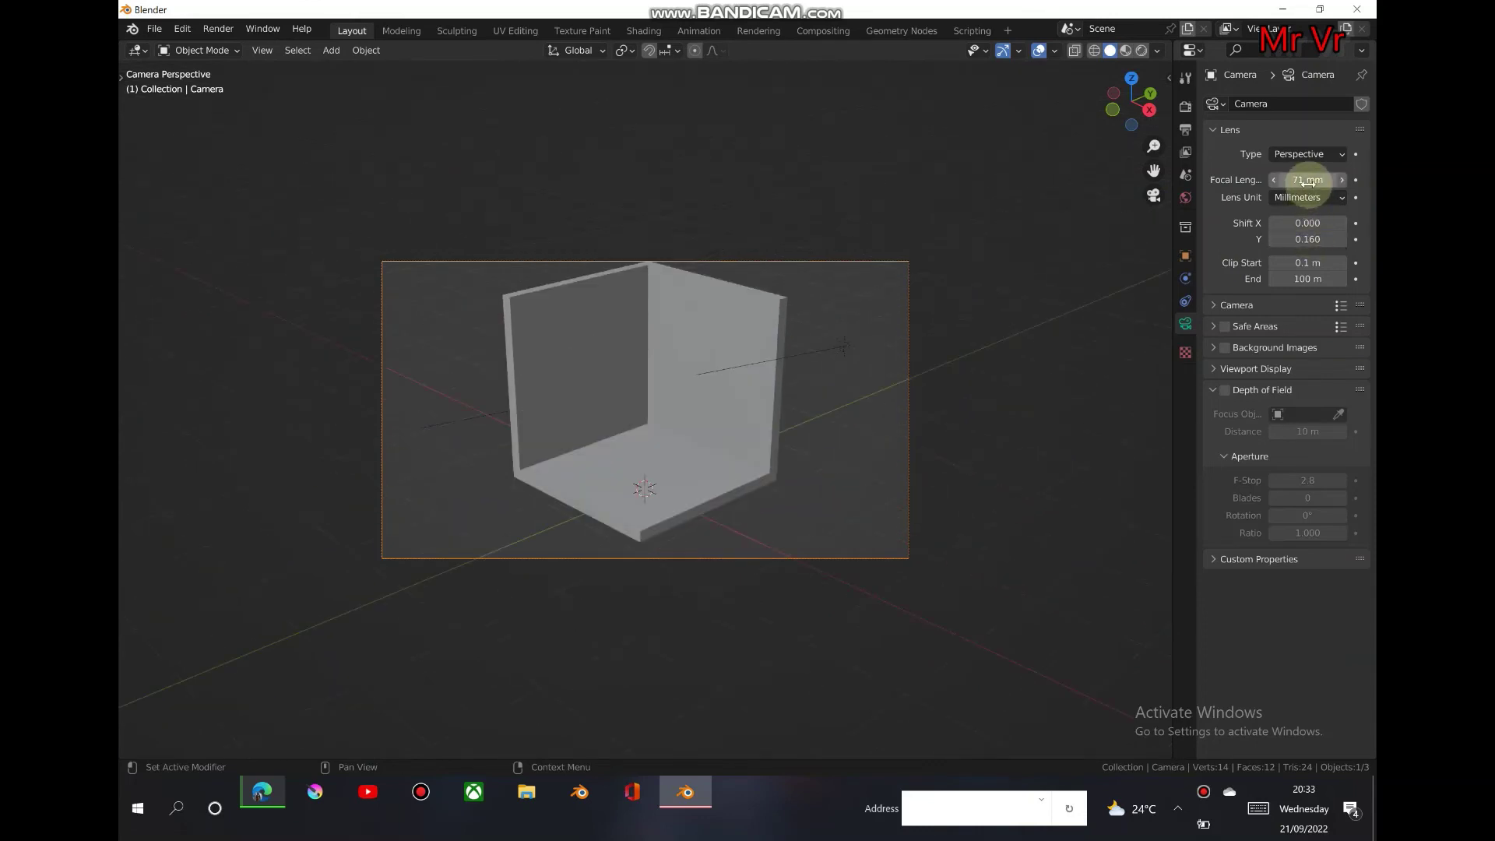
{"action": "left_click_drag", "start_coordinate": [1308, 180], "coordinate": [1339, 180]}
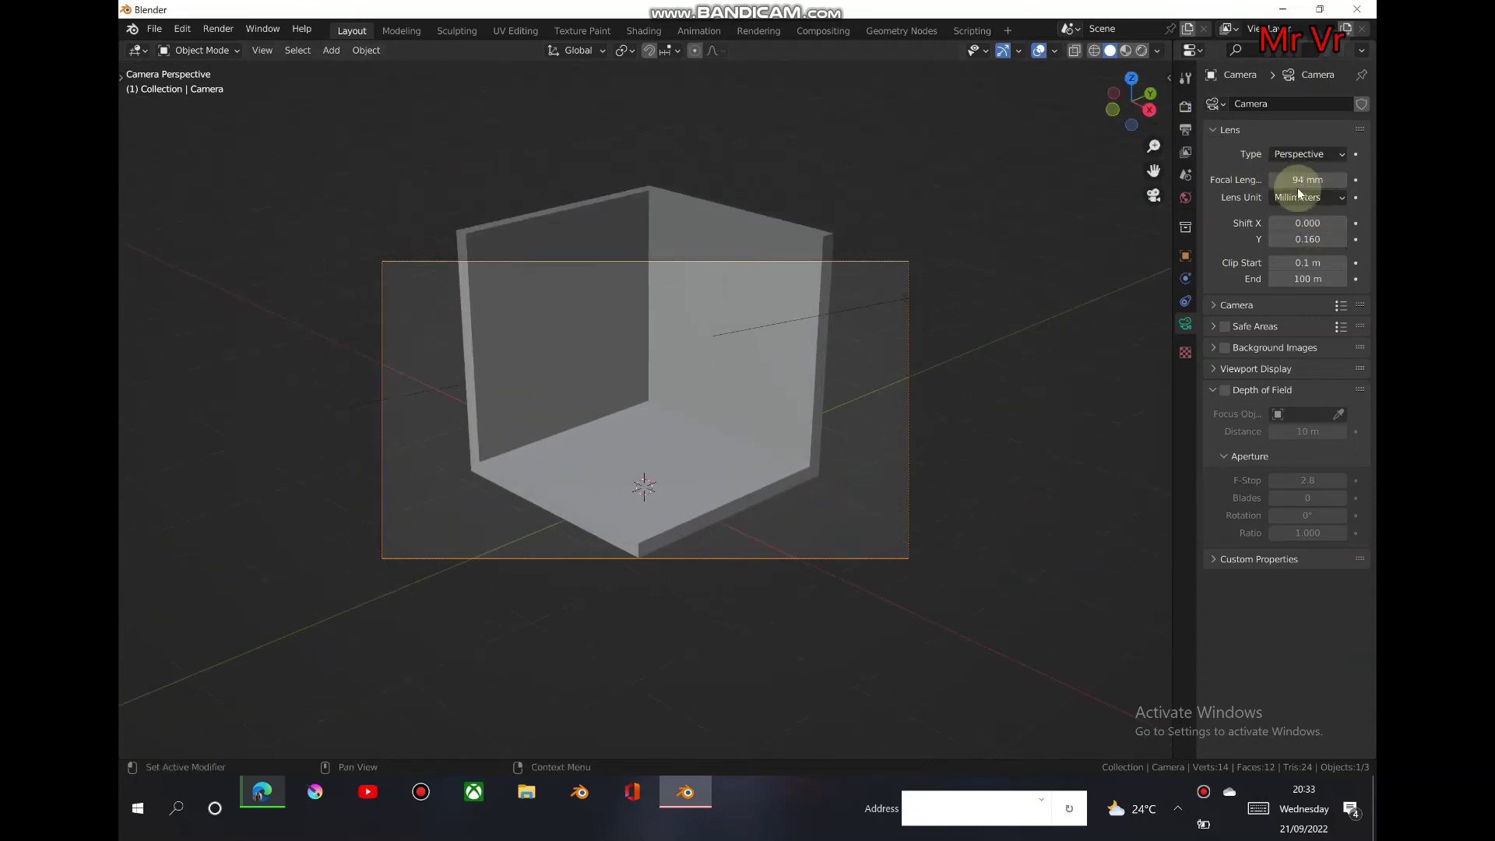
{"action": "left_click_drag", "start_coordinate": [1308, 180], "coordinate": [1276, 180]}
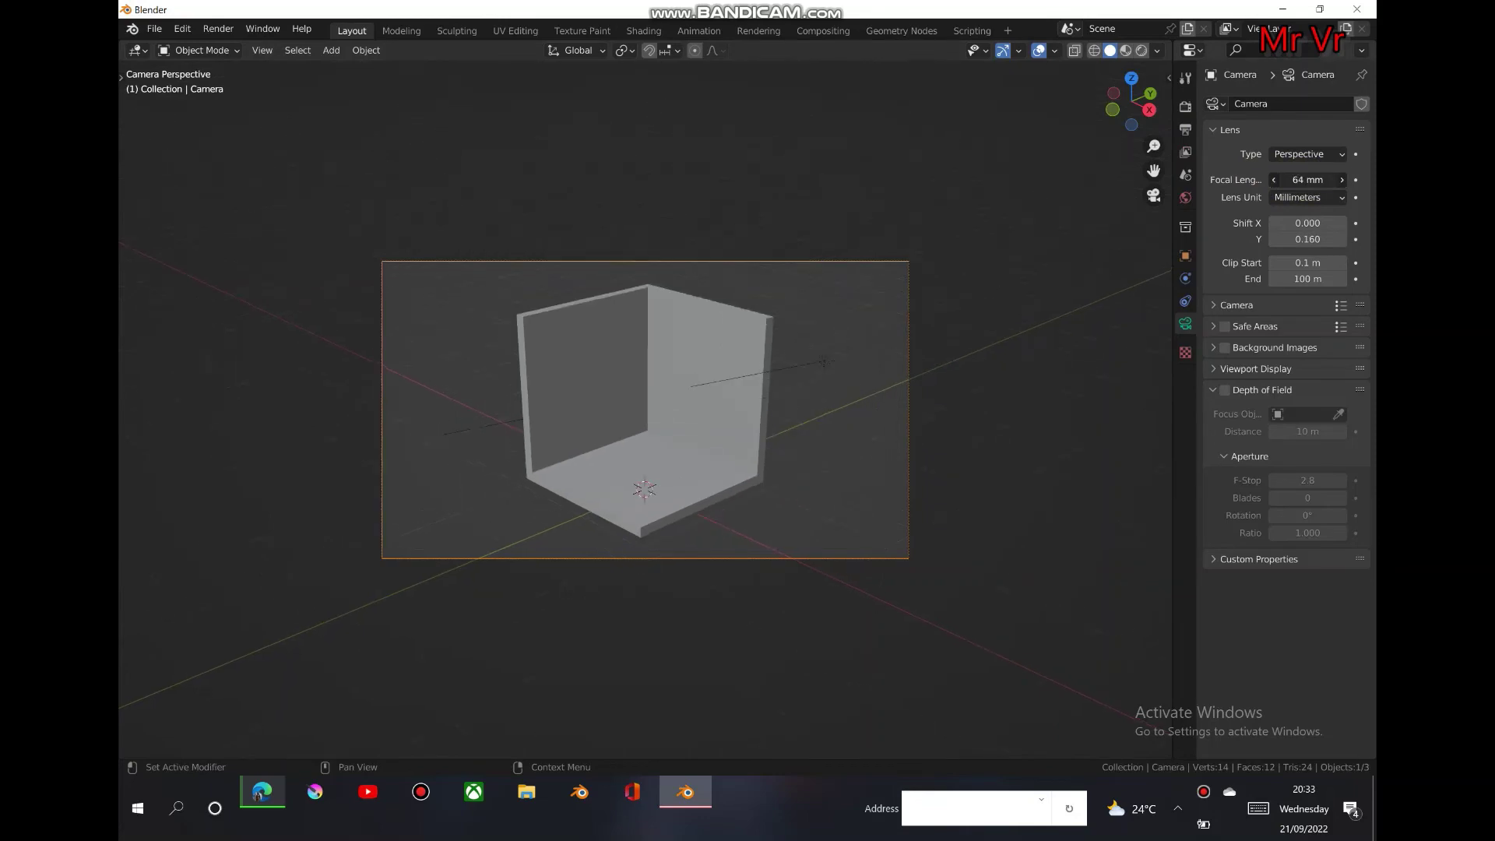
{"action": "left_click", "coordinate": [1277, 176]}
Preview the textured room in rendered shading outside the camera view, and return to solid shading.
{"action": "left_click_drag", "start_coordinate": [1128, 98], "coordinate": [1153, 170]}
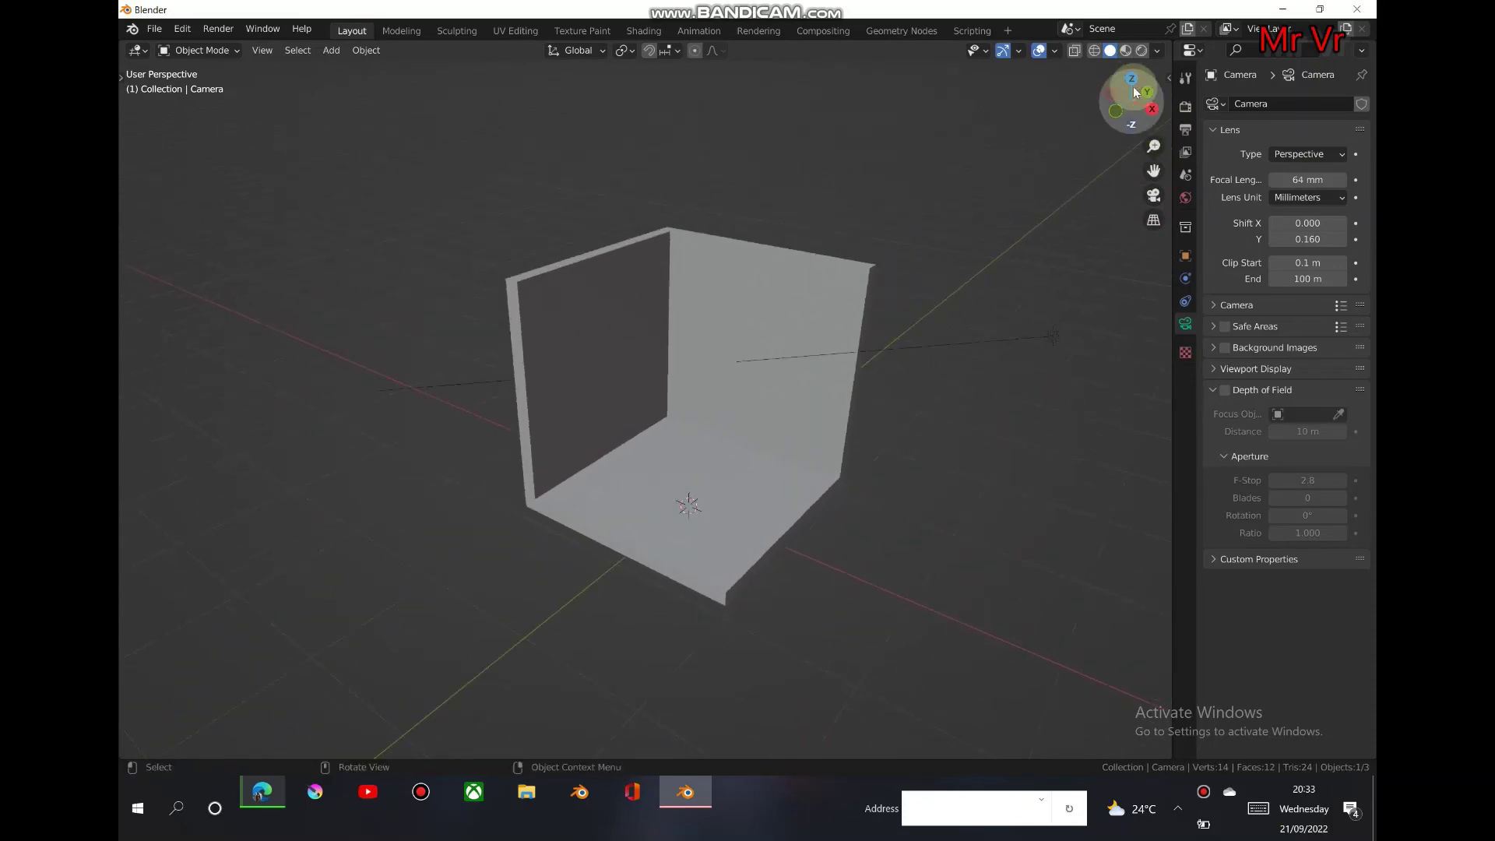
{"action": "left_click", "coordinate": [1141, 51]}
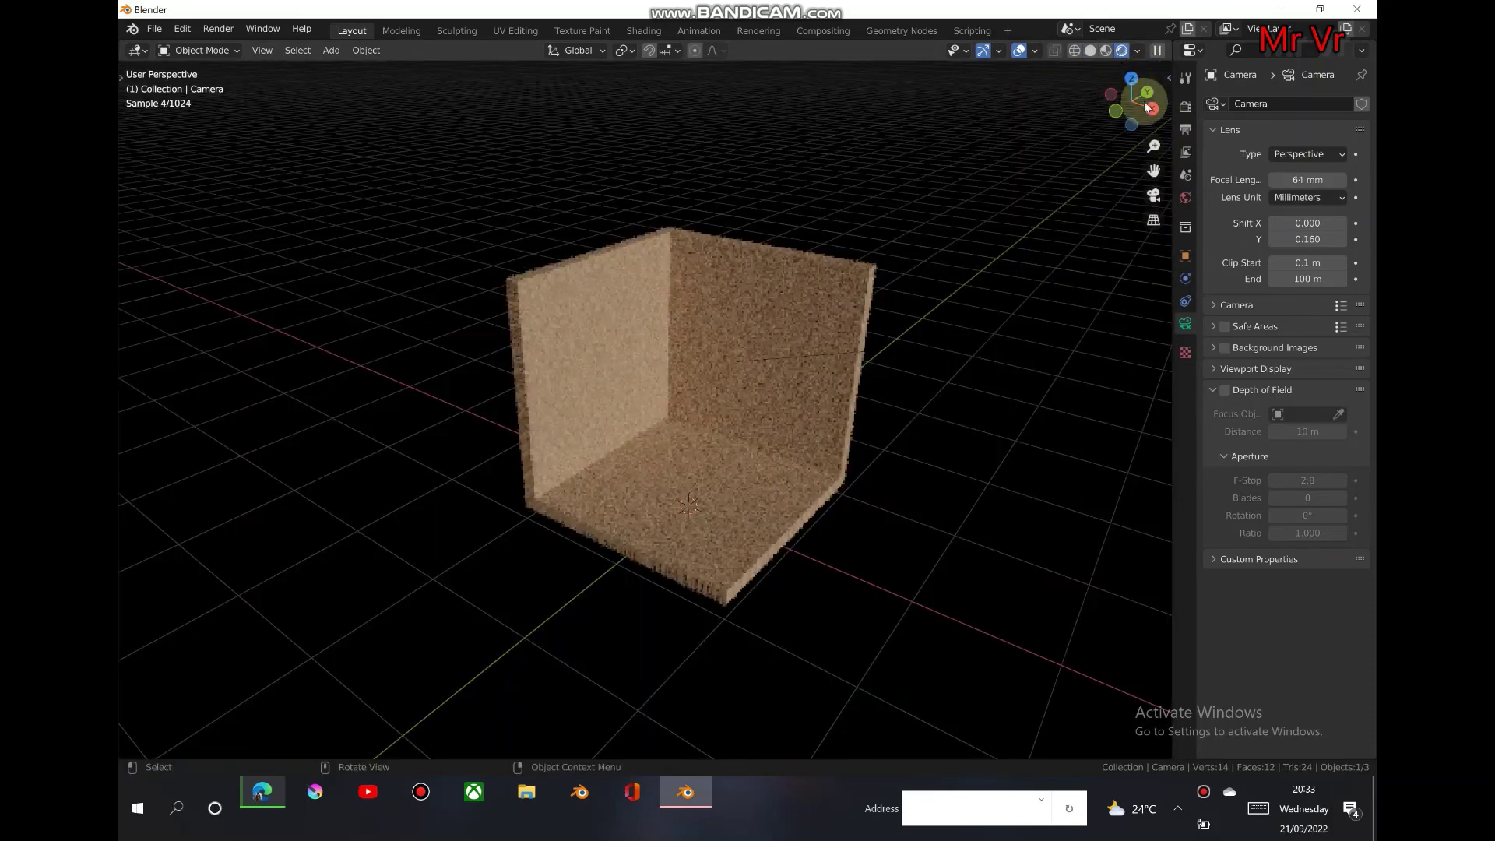
{"action": "mouse_move", "coordinate": [1131, 101]}
{"action": "left_mouse_down"}
{"action": "mouse_move", "coordinate": [1117, 110]}
{"action": "mouse_move", "coordinate": [1152, 144]}
{"action": "mouse_move", "coordinate": [1152, 125]}
{"action": "mouse_move", "coordinate": [1150, 145]}
{"action": "mouse_move", "coordinate": [1074, 142]}
{"action": "mouse_move", "coordinate": [1142, 148]}
{"action": "mouse_move", "coordinate": [1142, 163]}
{"action": "mouse_move", "coordinate": [1095, 52]}
{"action": "left_mouse_up"}
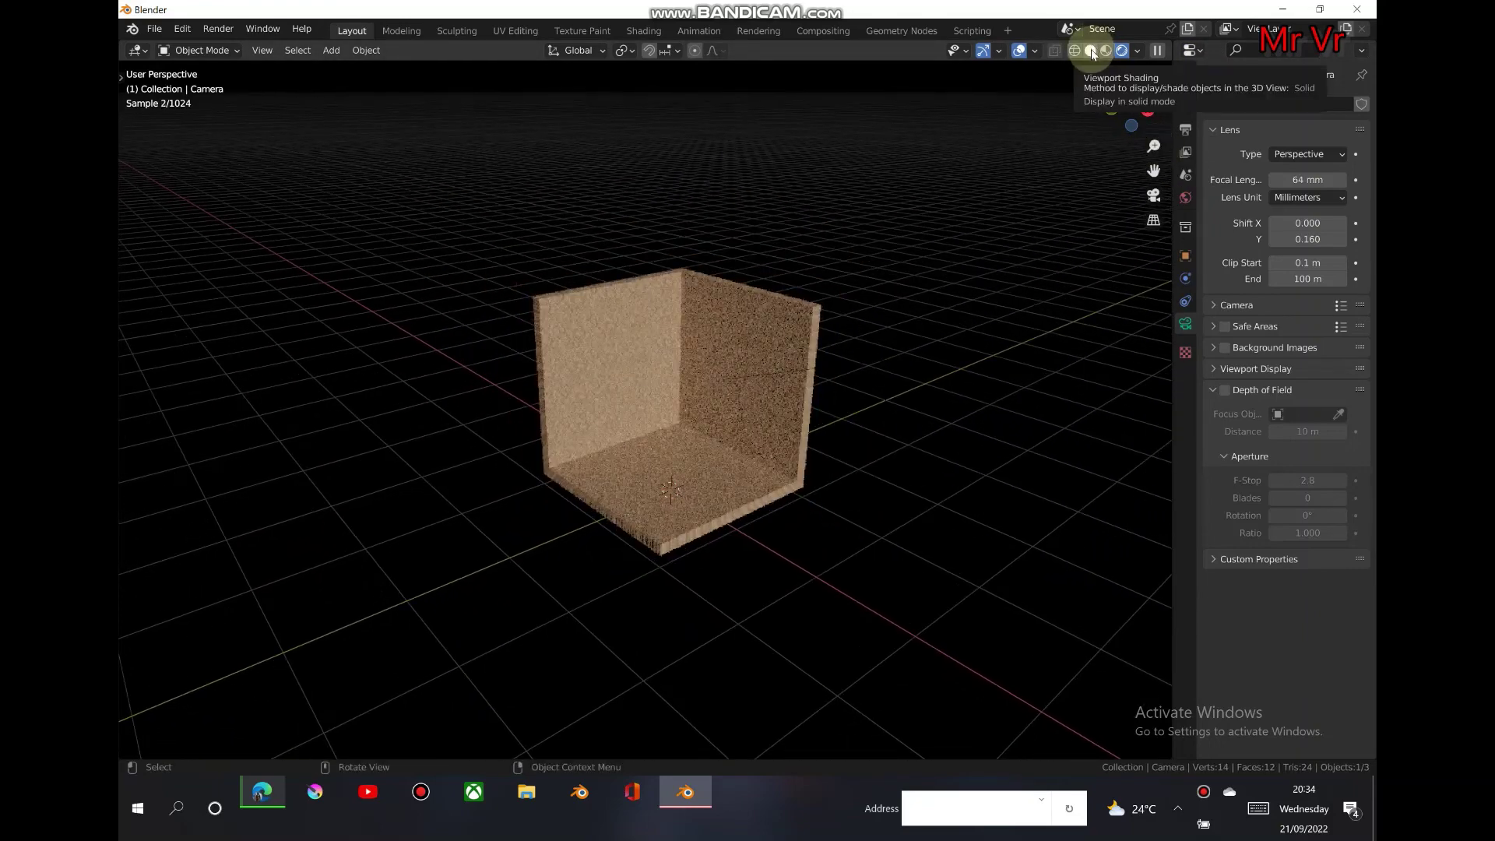
{"action": "left_click", "coordinate": [1091, 51]}
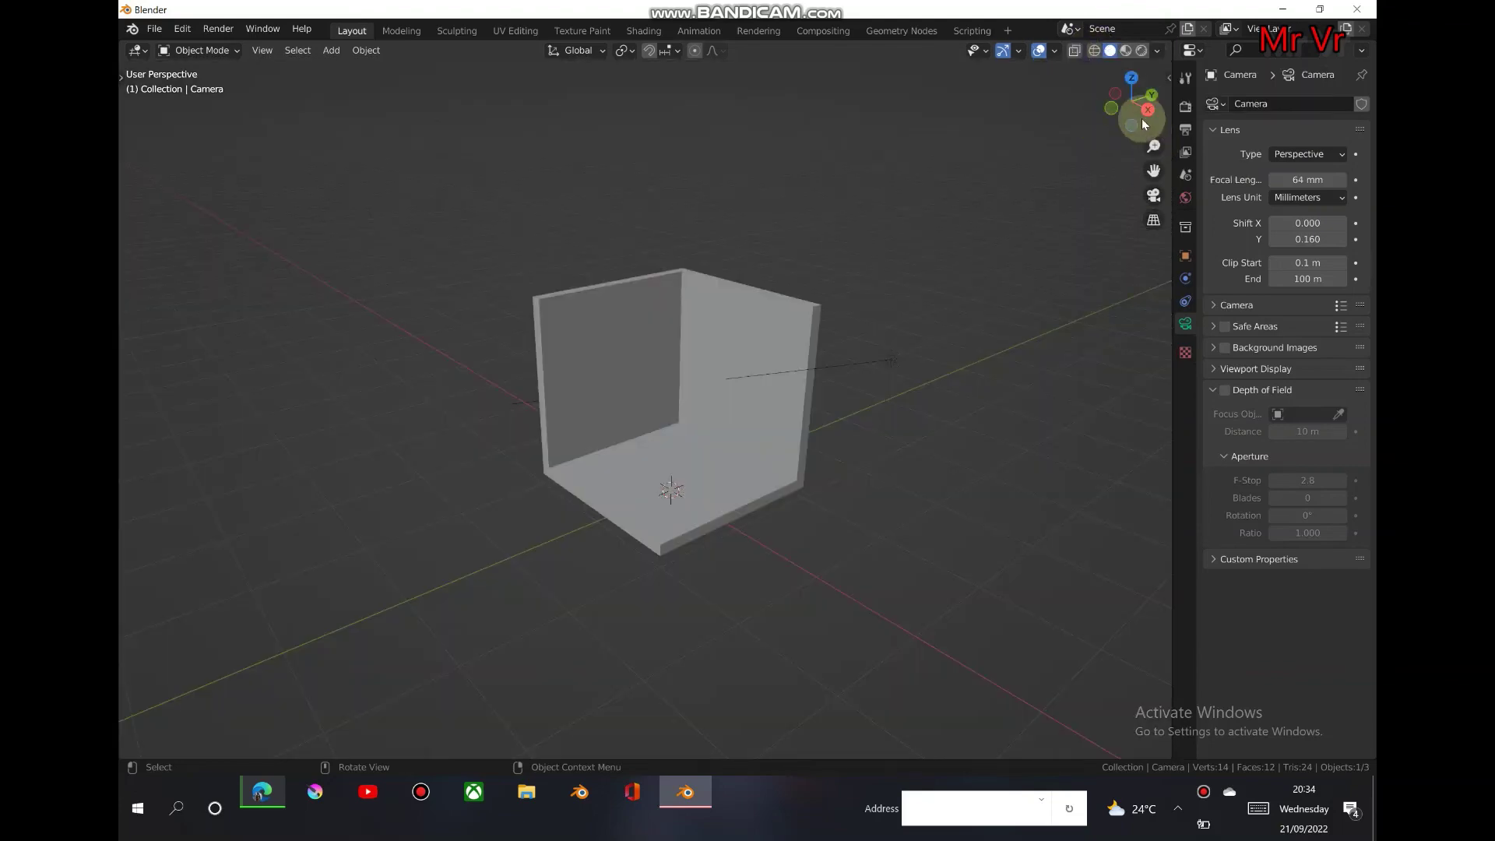
Move the sun light along the Y axis to the opposite side of the room and lower it slightly.
{"action": "scroll", "coordinate": [1137, 159], "scroll_direction": "down", "scroll_amount": 2}
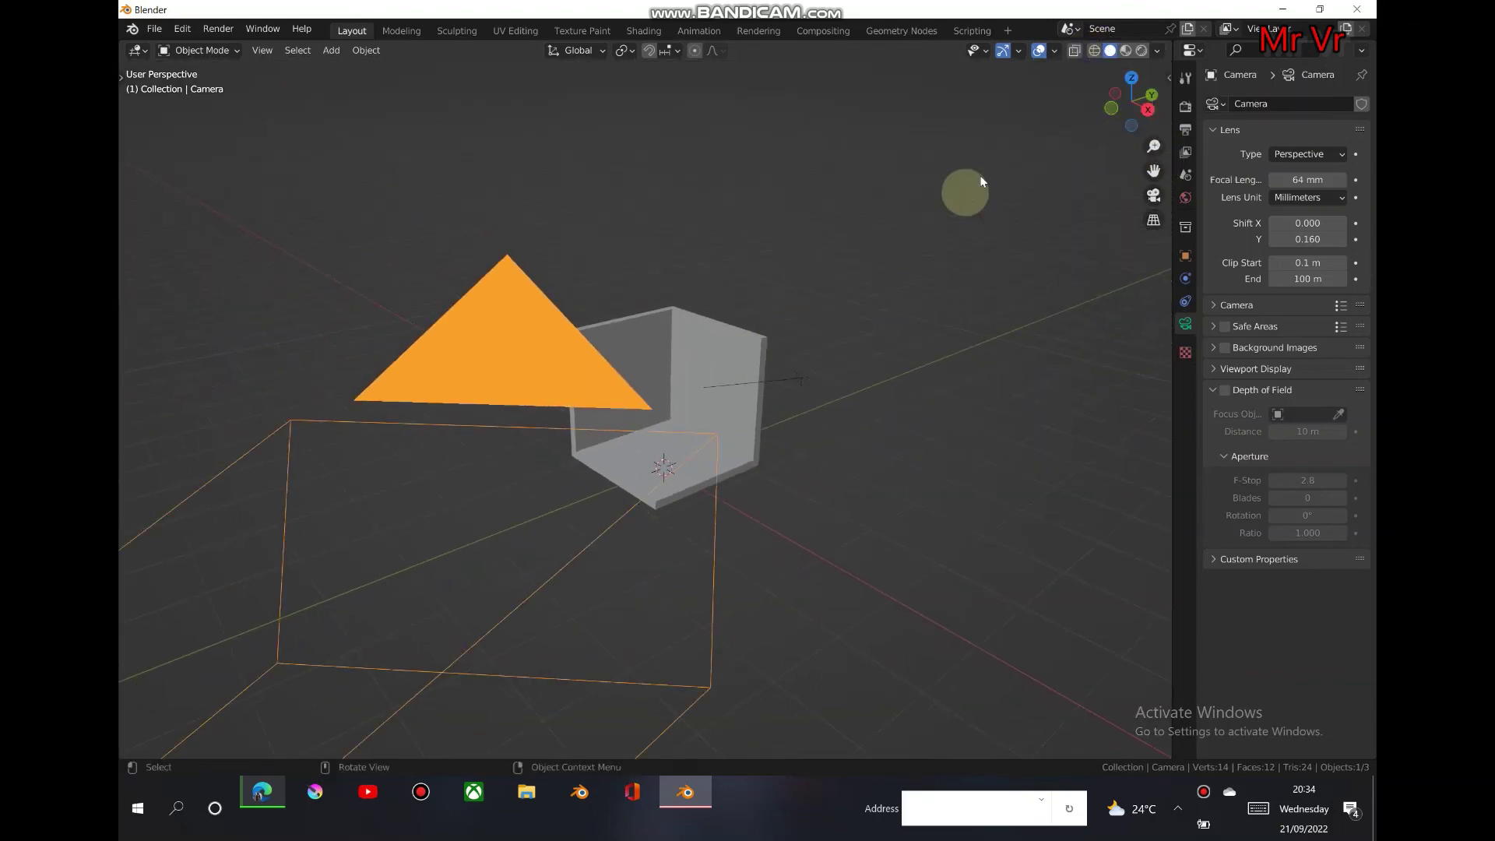
{"action": "left_click_drag", "start_coordinate": [1125, 101], "coordinate": [788, 343]}
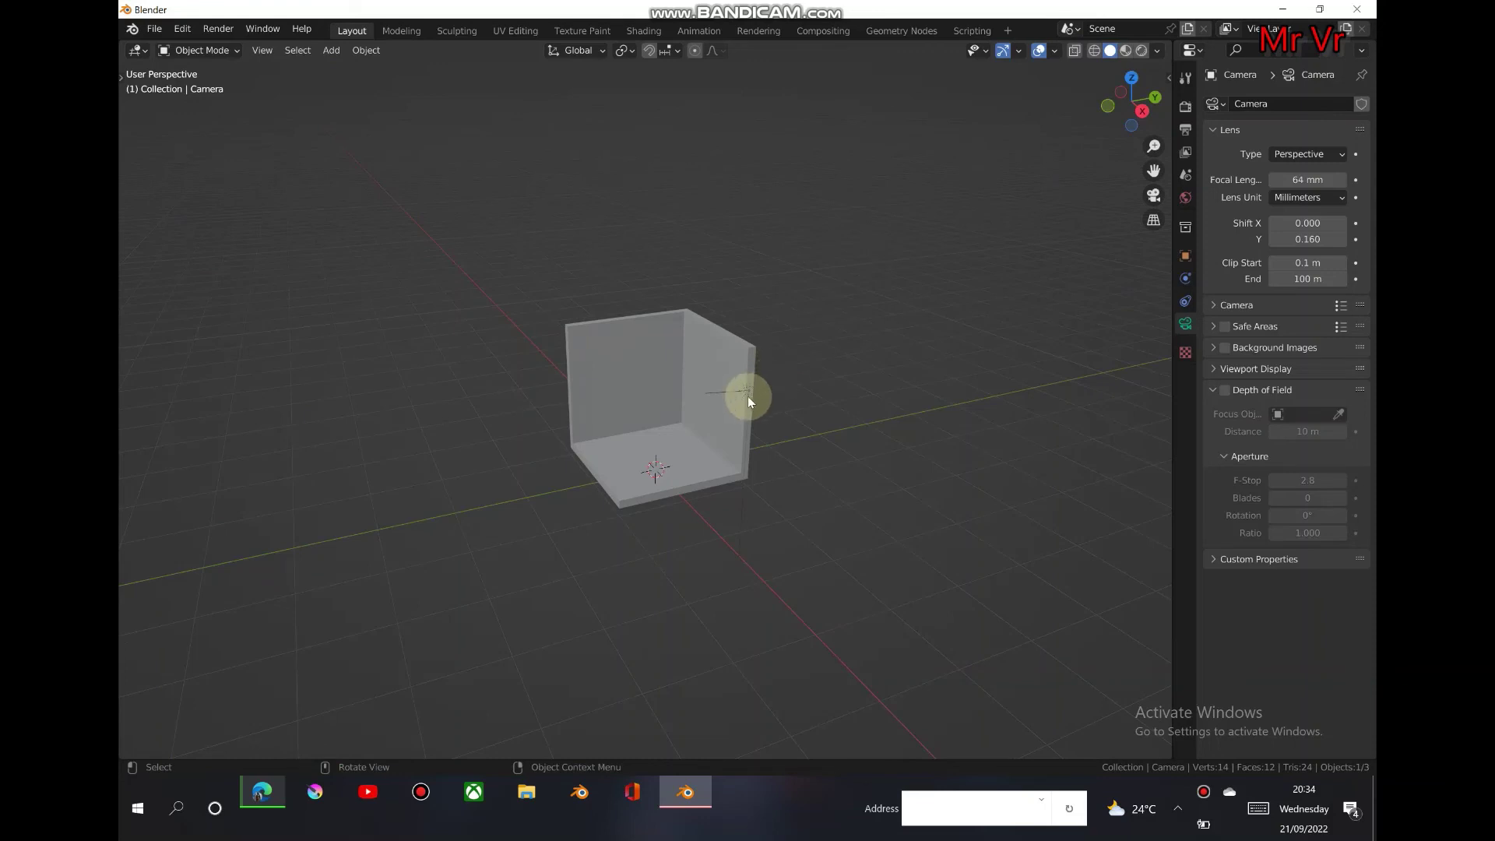
{"action": "left_click_drag", "start_coordinate": [747, 399], "coordinate": [476, 385]}
{"action": "left_click_drag", "start_coordinate": [1121, 104], "coordinate": [761, 236]}
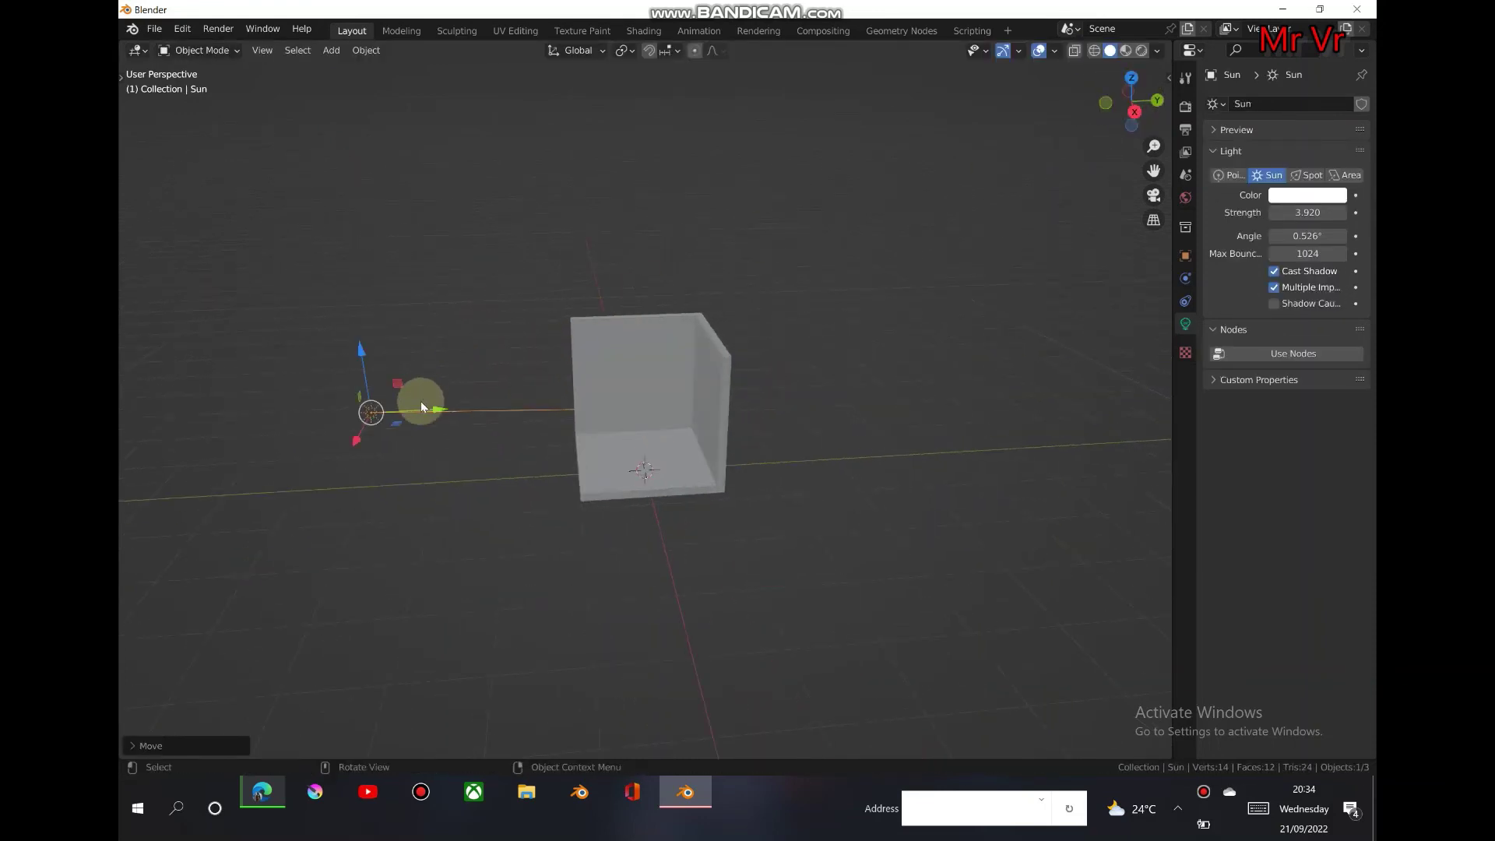
{"action": "left_click_drag", "start_coordinate": [430, 412], "coordinate": [365, 469]}
Add an area light and raise it along the Z axis until it sits centred above the room.
{"action": "left_click", "coordinate": [326, 51]}
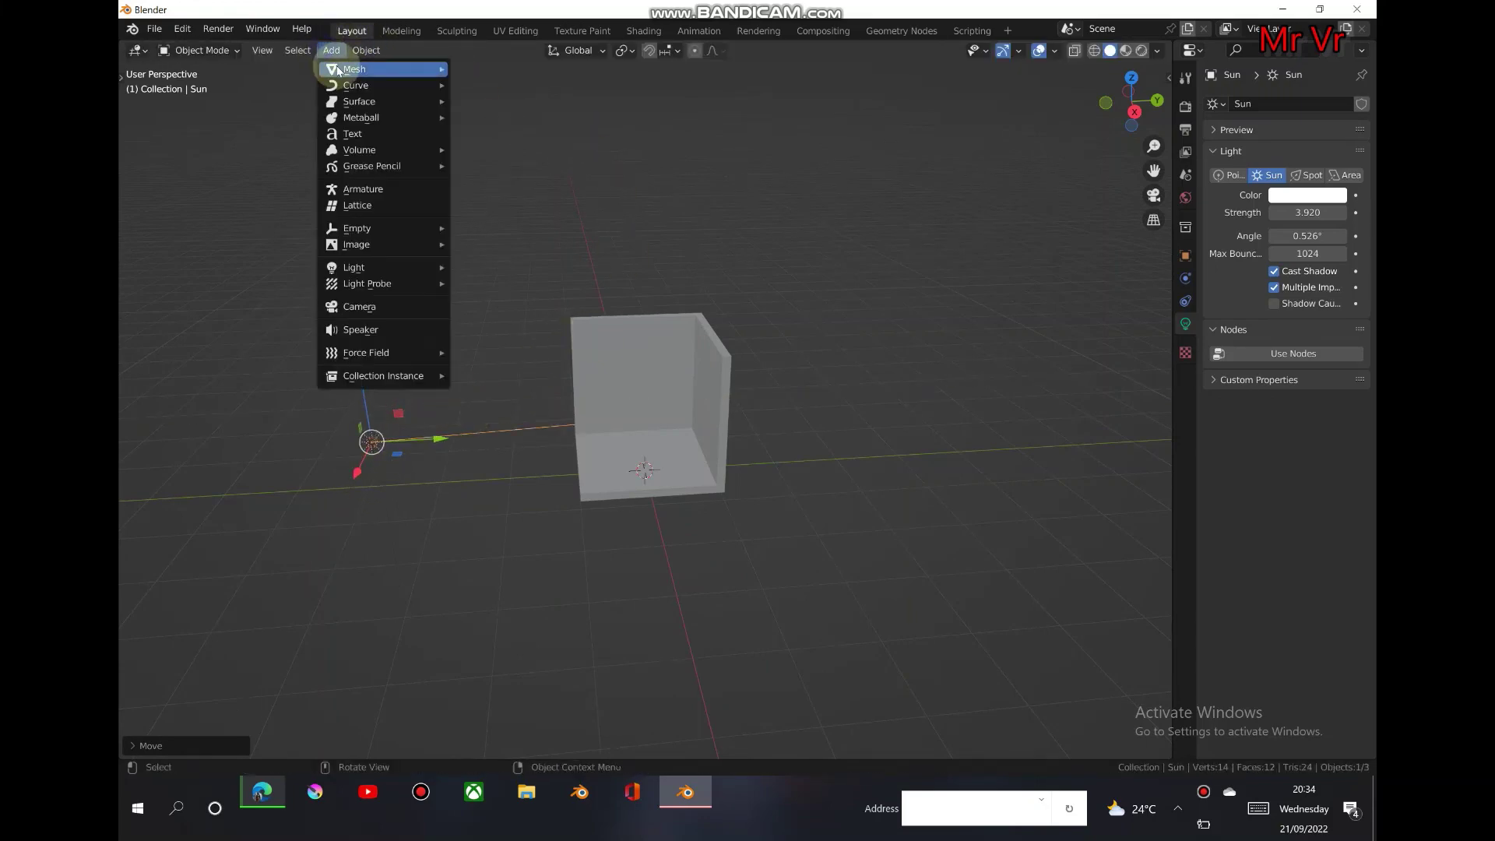
{"action": "mouse_move", "coordinate": [369, 273]}
{"action": "left_click", "coordinate": [528, 318]}
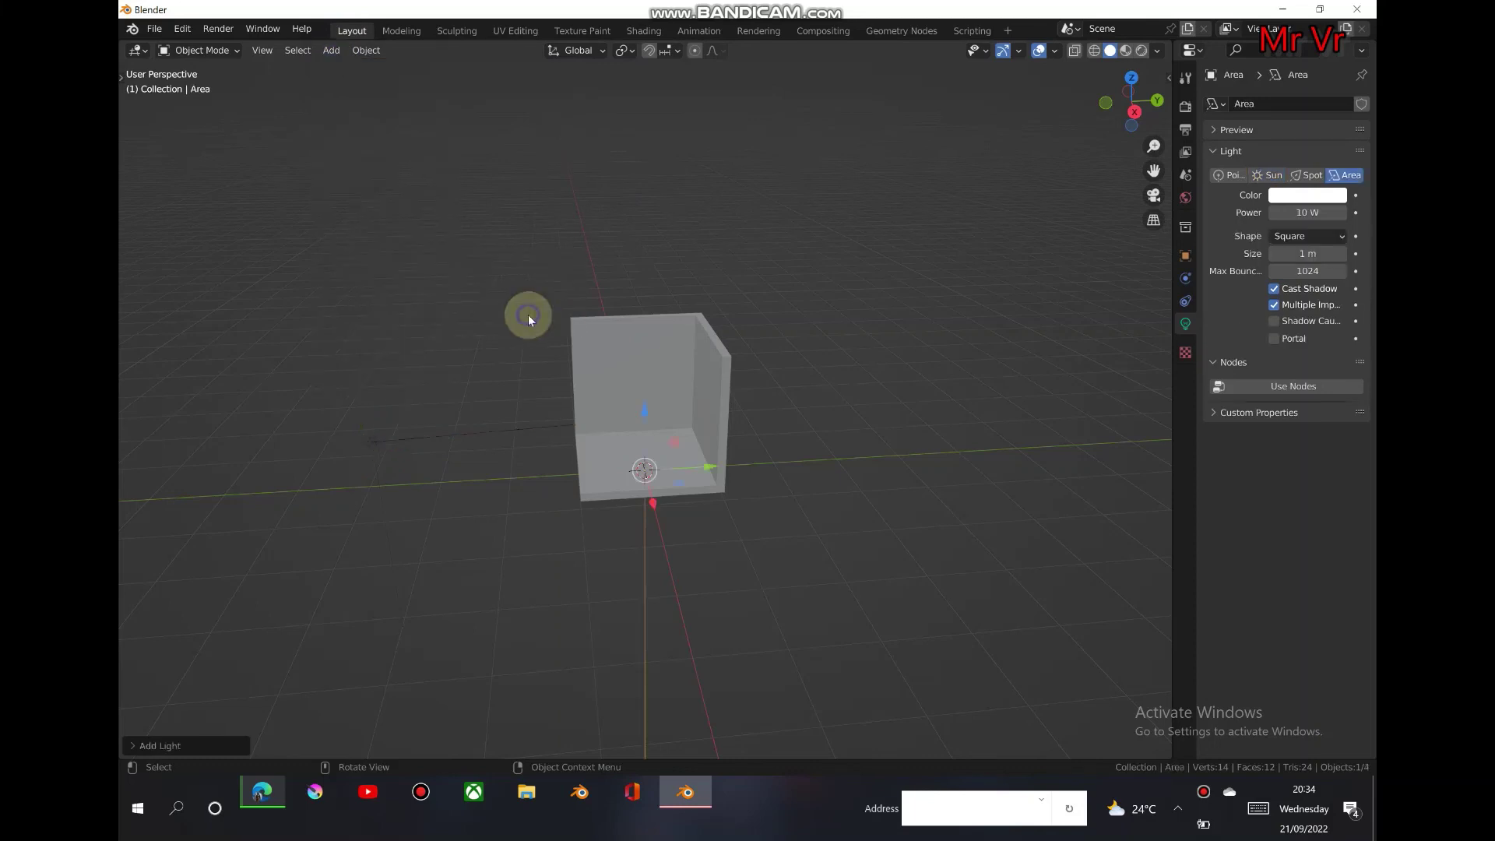
{"action": "left_click_drag", "start_coordinate": [642, 418], "coordinate": [646, 324]}
{"action": "left_click_drag", "start_coordinate": [1130, 101], "coordinate": [791, 347]}
{"action": "left_click_drag", "start_coordinate": [612, 397], "coordinate": [549, 467]}
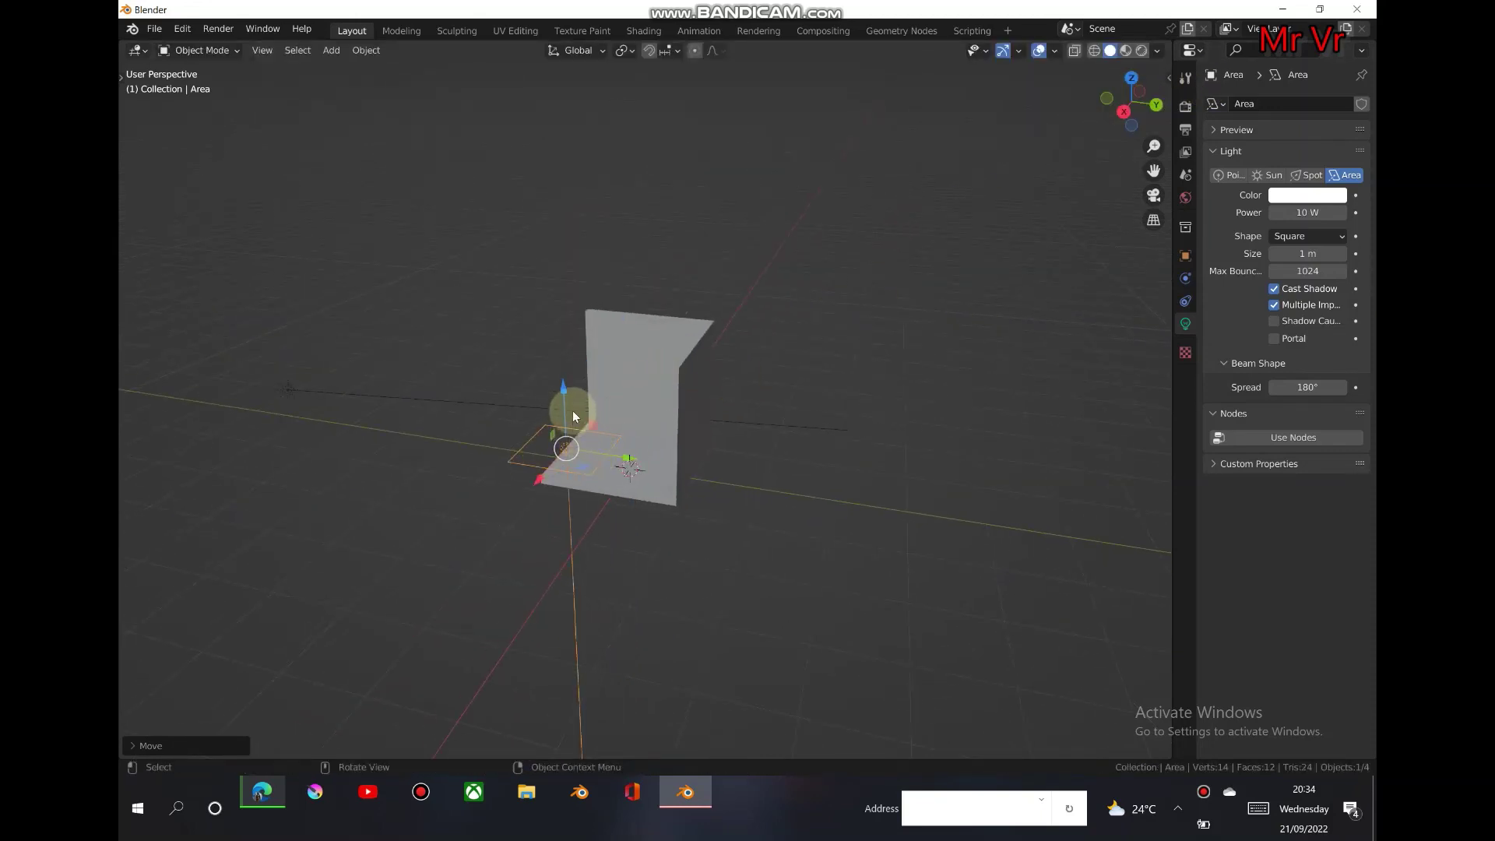
{"action": "left_click_drag", "start_coordinate": [574, 416], "coordinate": [612, 266]}
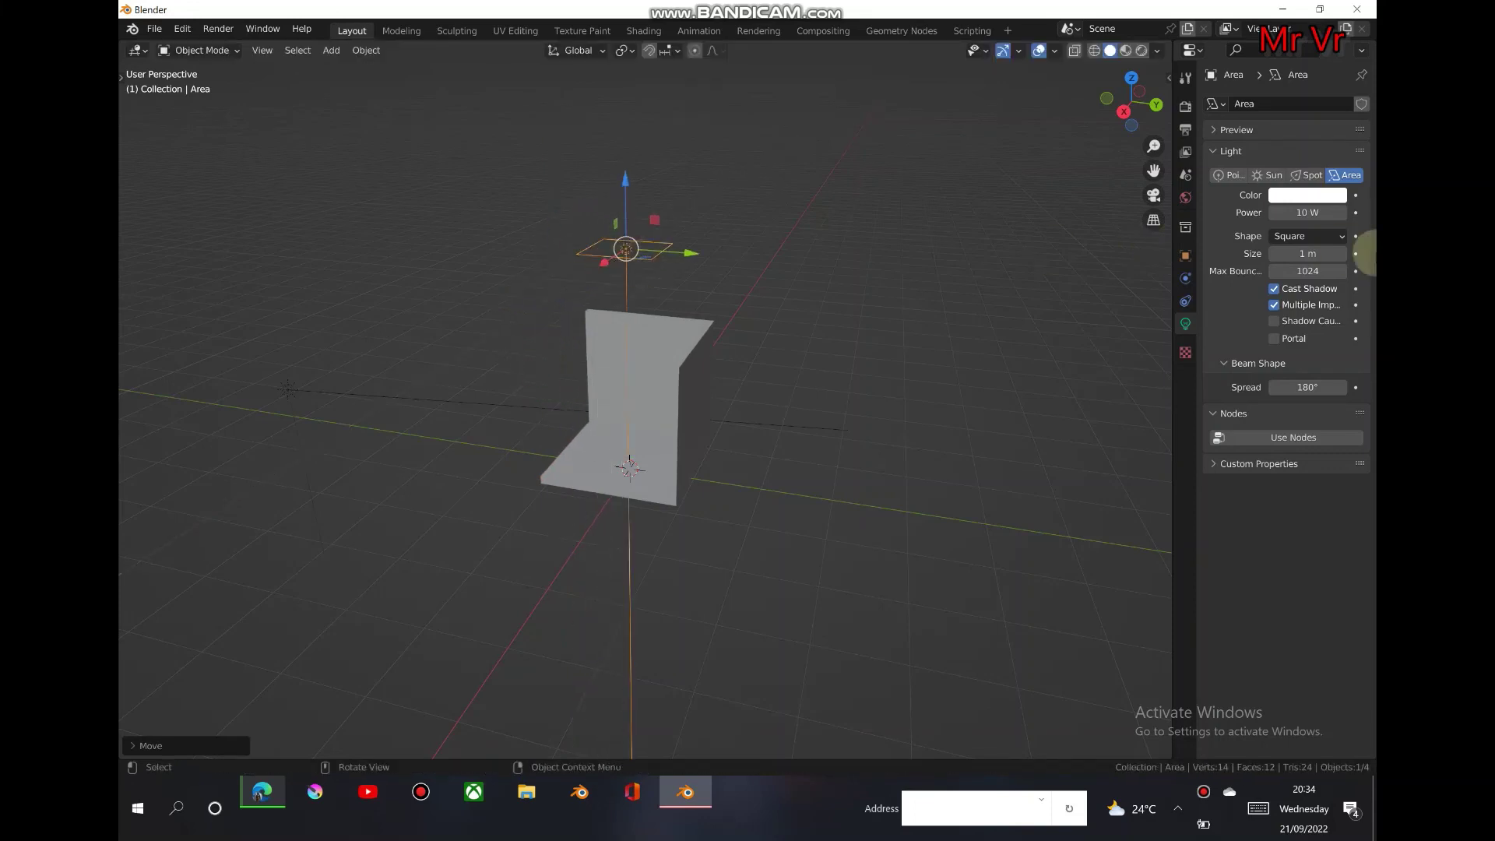
Tint the area light pale pink with hue 0.019 and saturation 0.343, and the sun light orange with hue 0.053 and saturation 0.800.
{"action": "left_click", "coordinate": [1321, 200]}
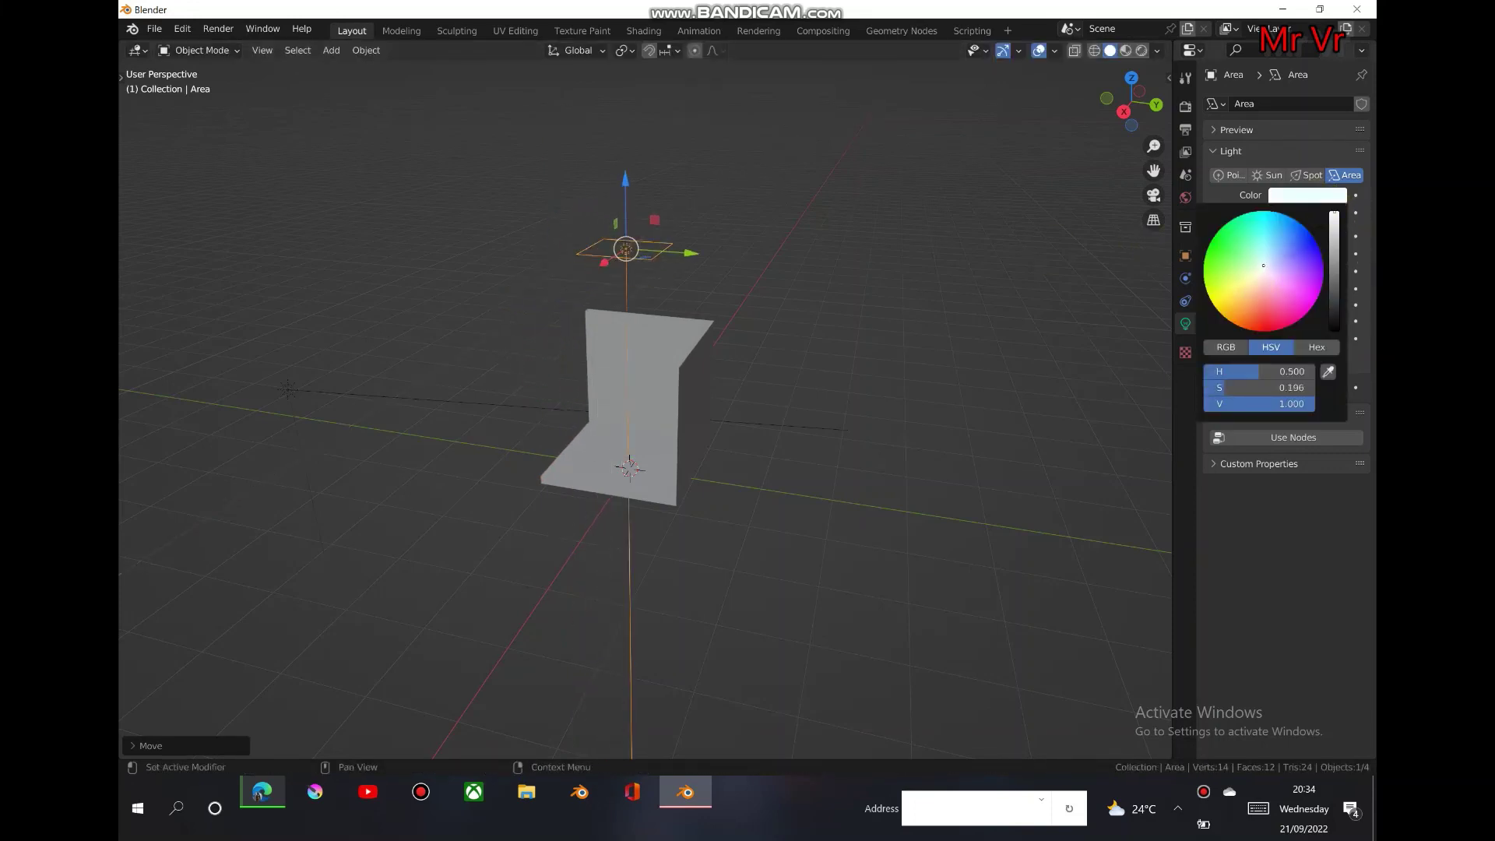
{"action": "left_click_drag", "start_coordinate": [1262, 272], "coordinate": [1261, 281]}
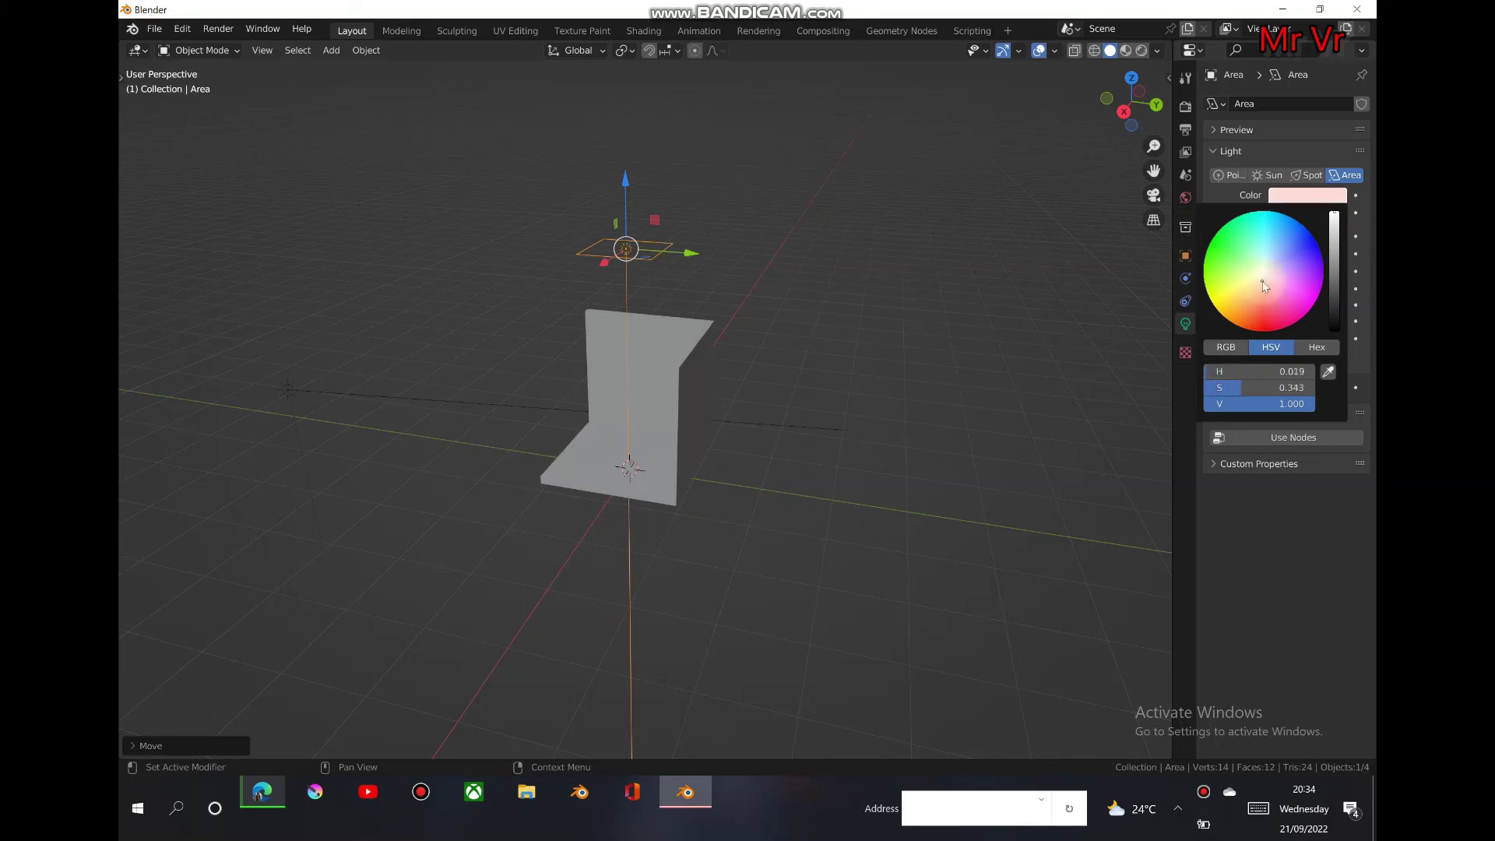
{"action": "left_click", "coordinate": [555, 408]}
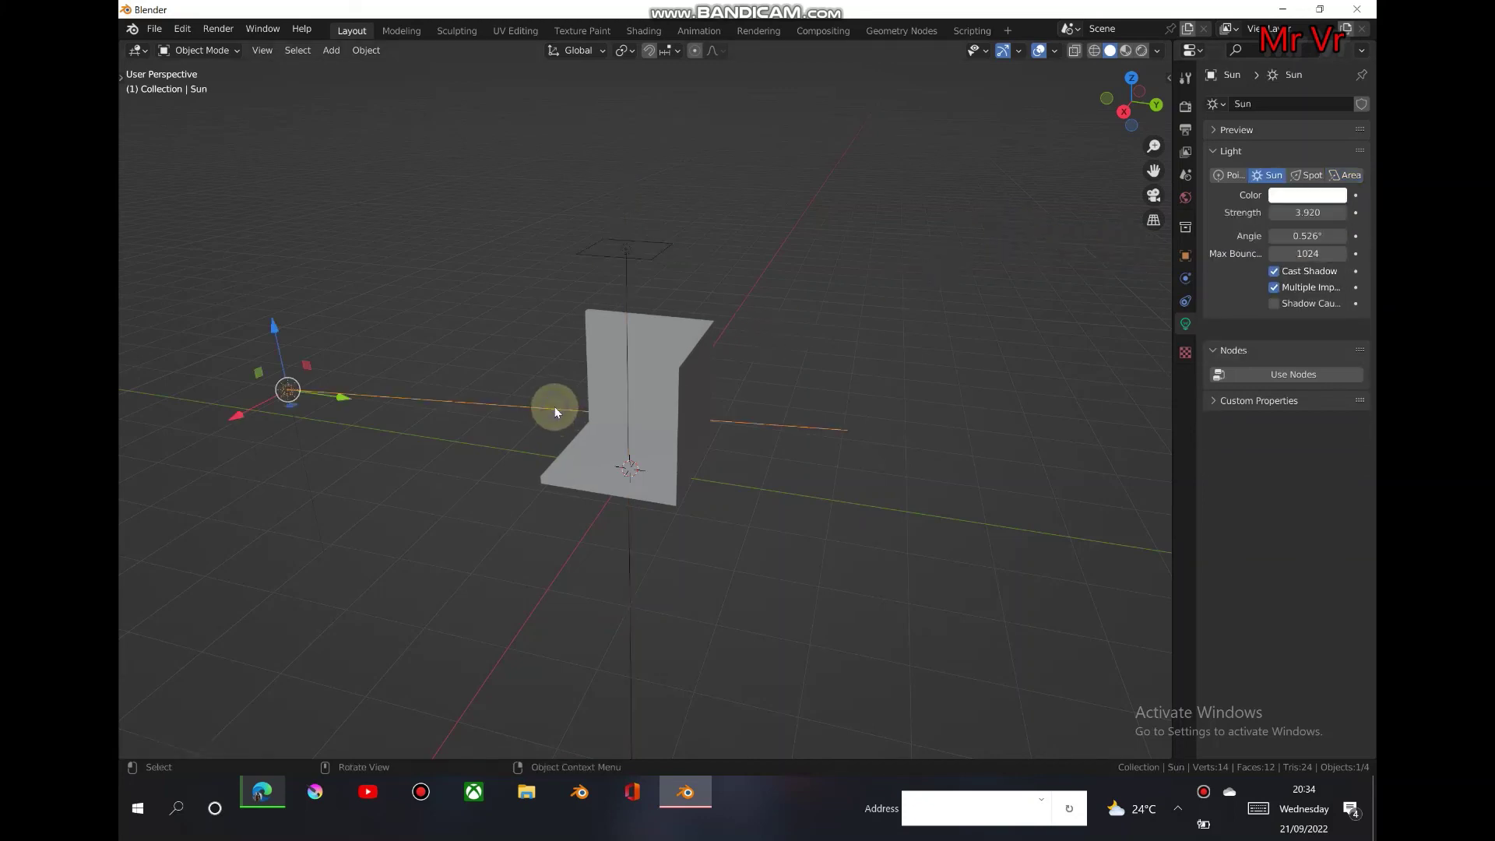
{"action": "left_click", "coordinate": [1307, 197]}
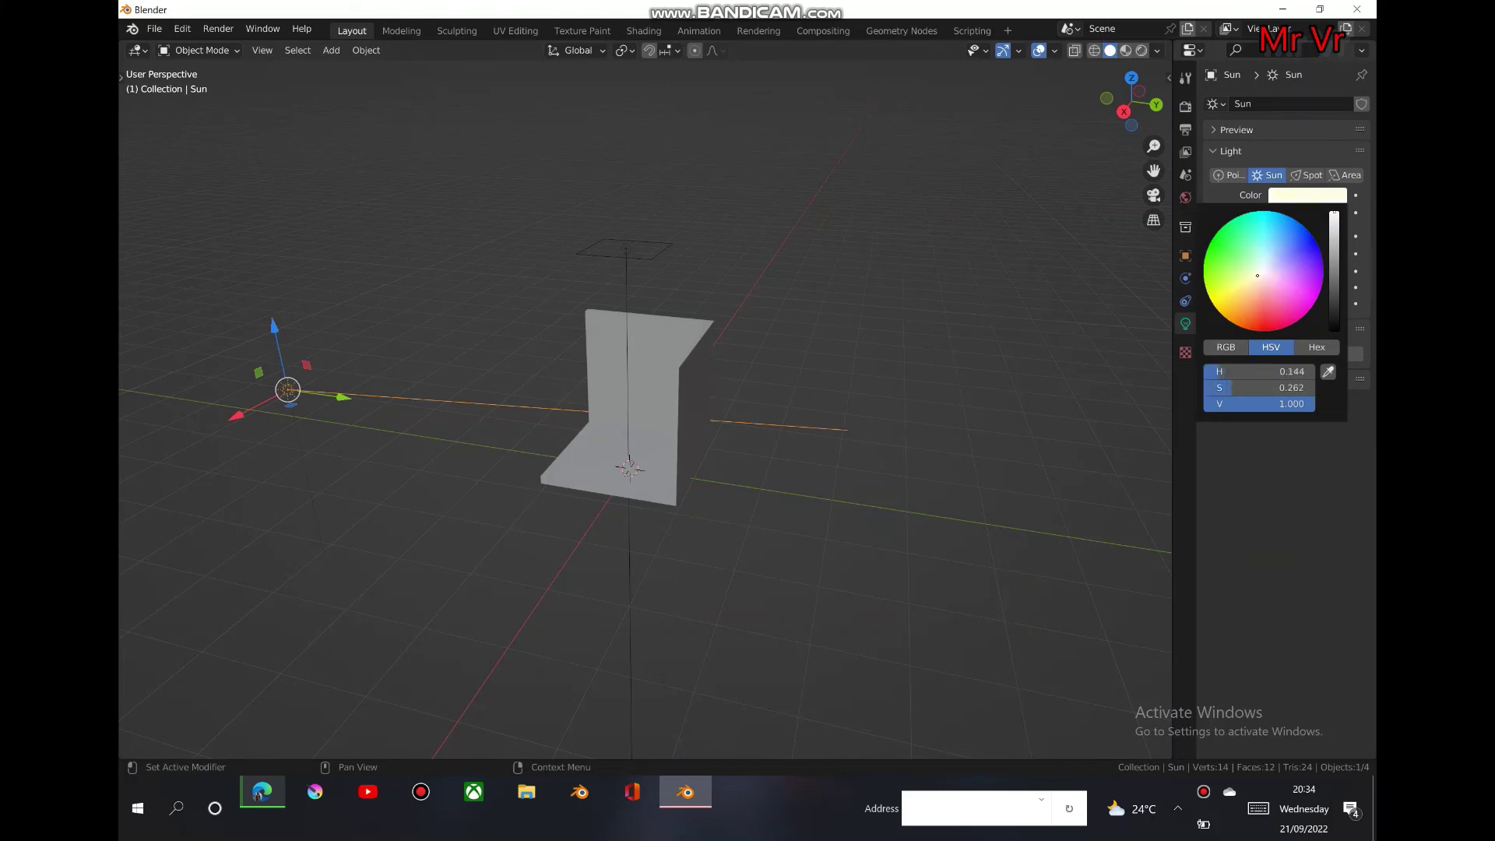
{"action": "left_click_drag", "start_coordinate": [1256, 275], "coordinate": [1249, 292]}
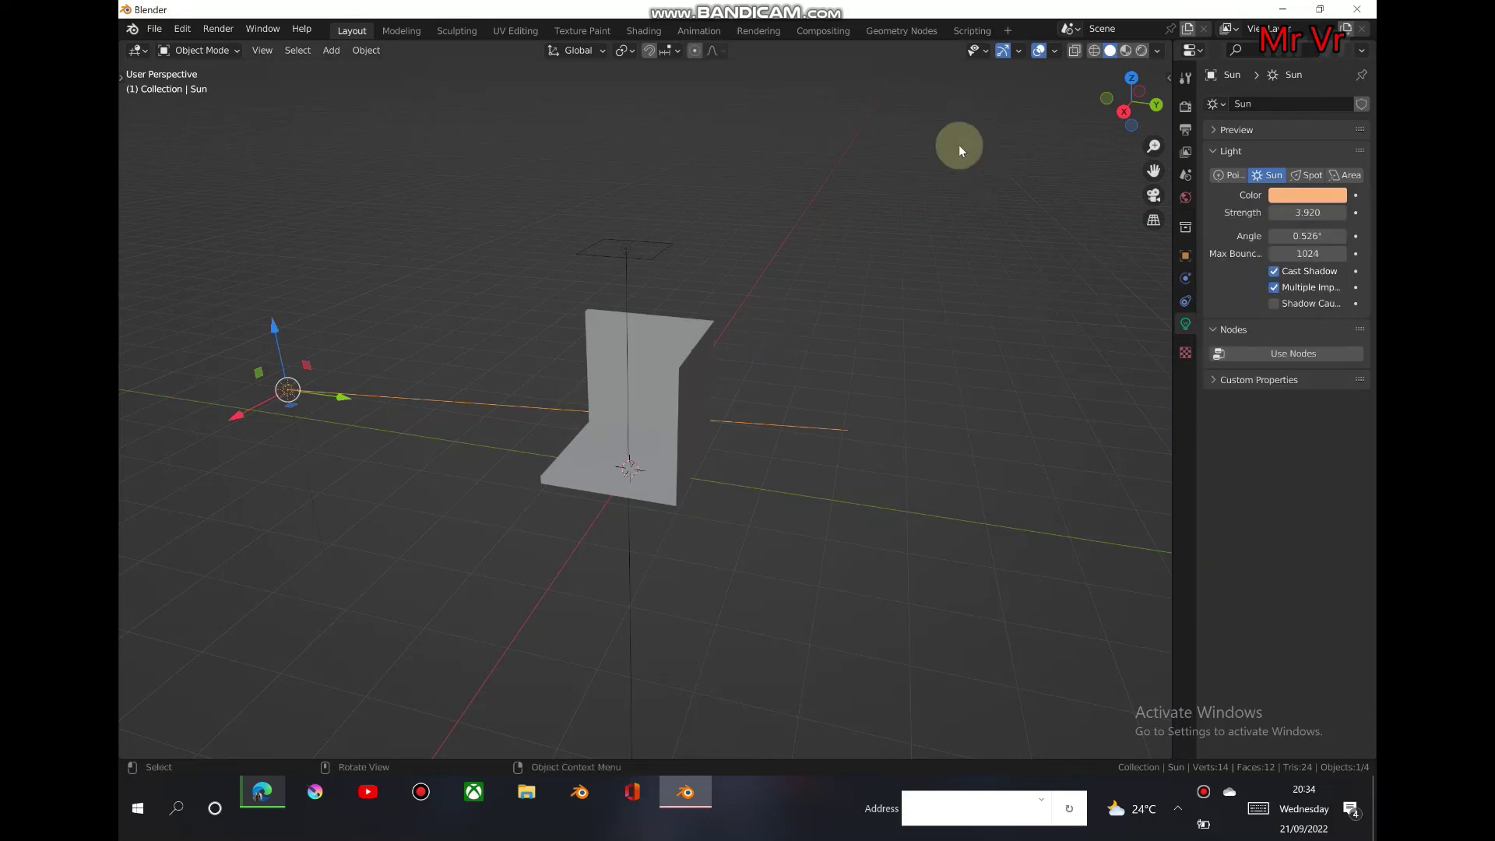
Preview the room's lighting close up from the open front in rendered shading.
{"action": "middle_click_drag", "start_coordinate": [1084, 90], "coordinate": [907, 171]}
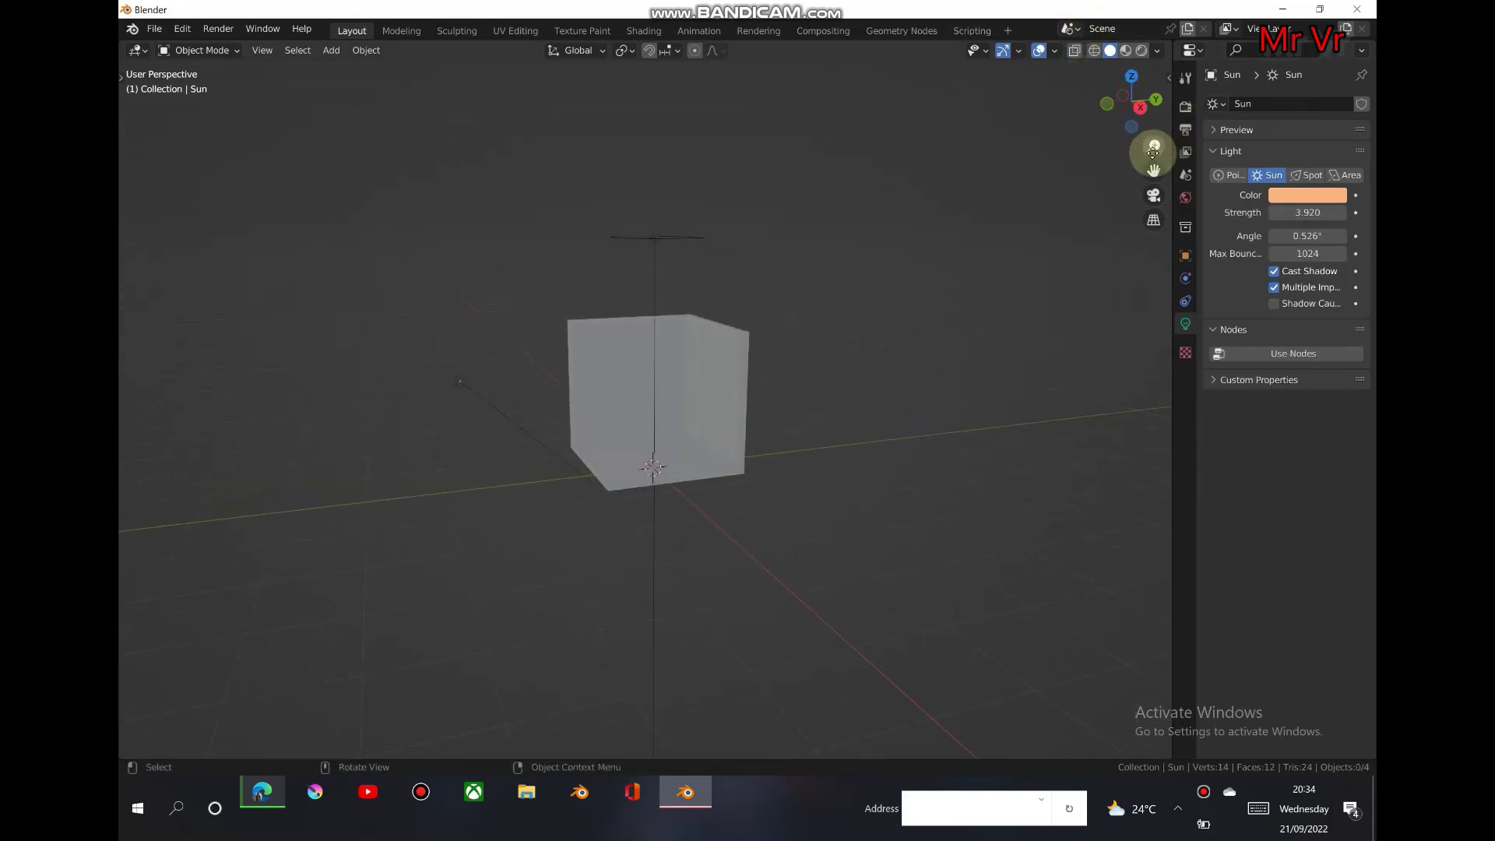
{"action": "left_click_drag", "start_coordinate": [1153, 151], "coordinate": [1153, 152]}
{"action": "left_click", "coordinate": [1141, 51]}
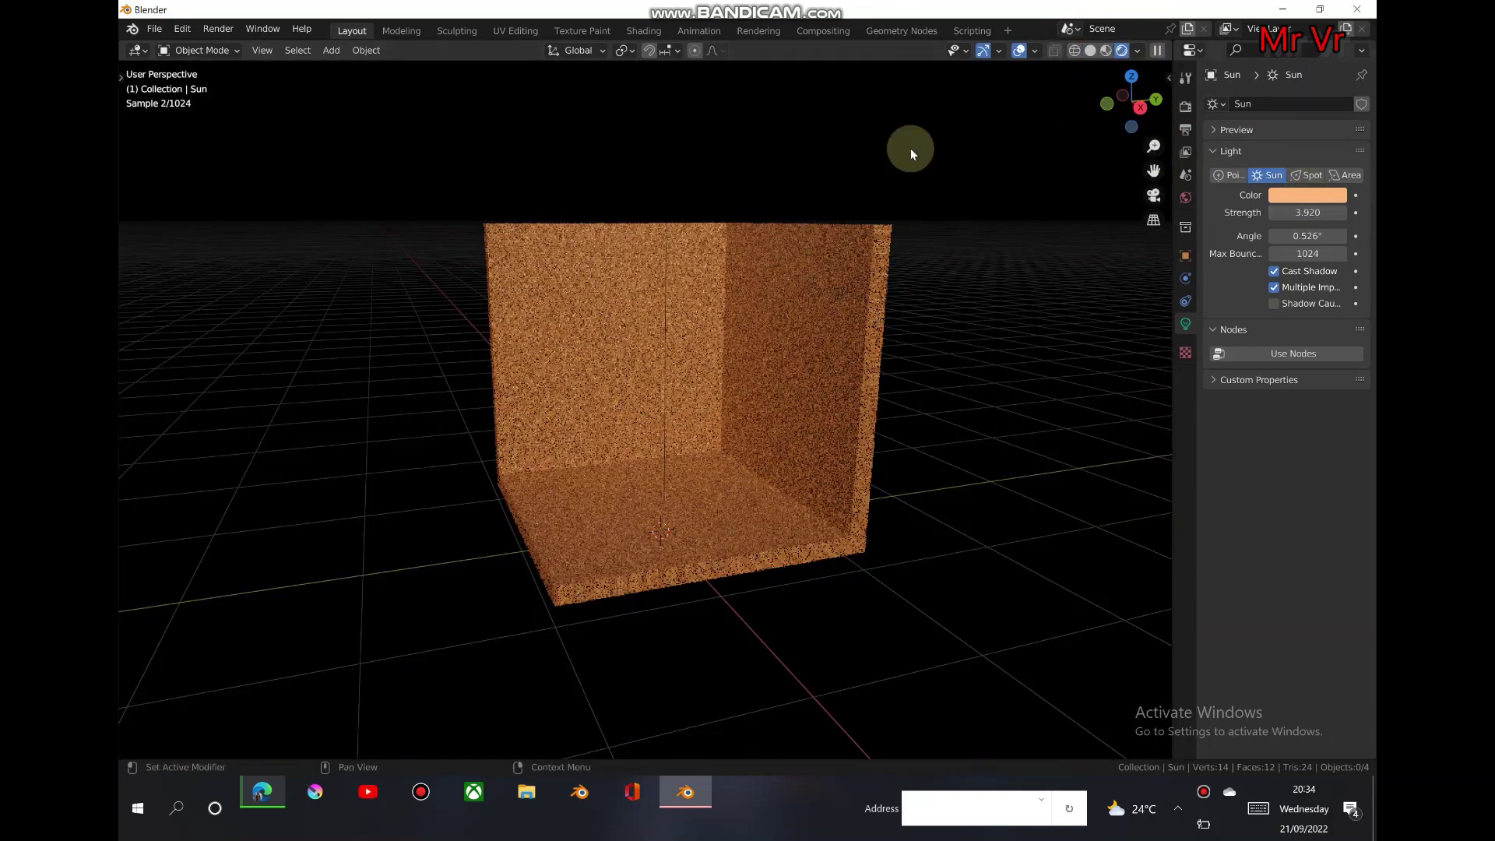
Set the area light's colour to saturated blue with hue 0.660 and its power to 64.3 W.
{"action": "left_click", "coordinate": [661, 207]}
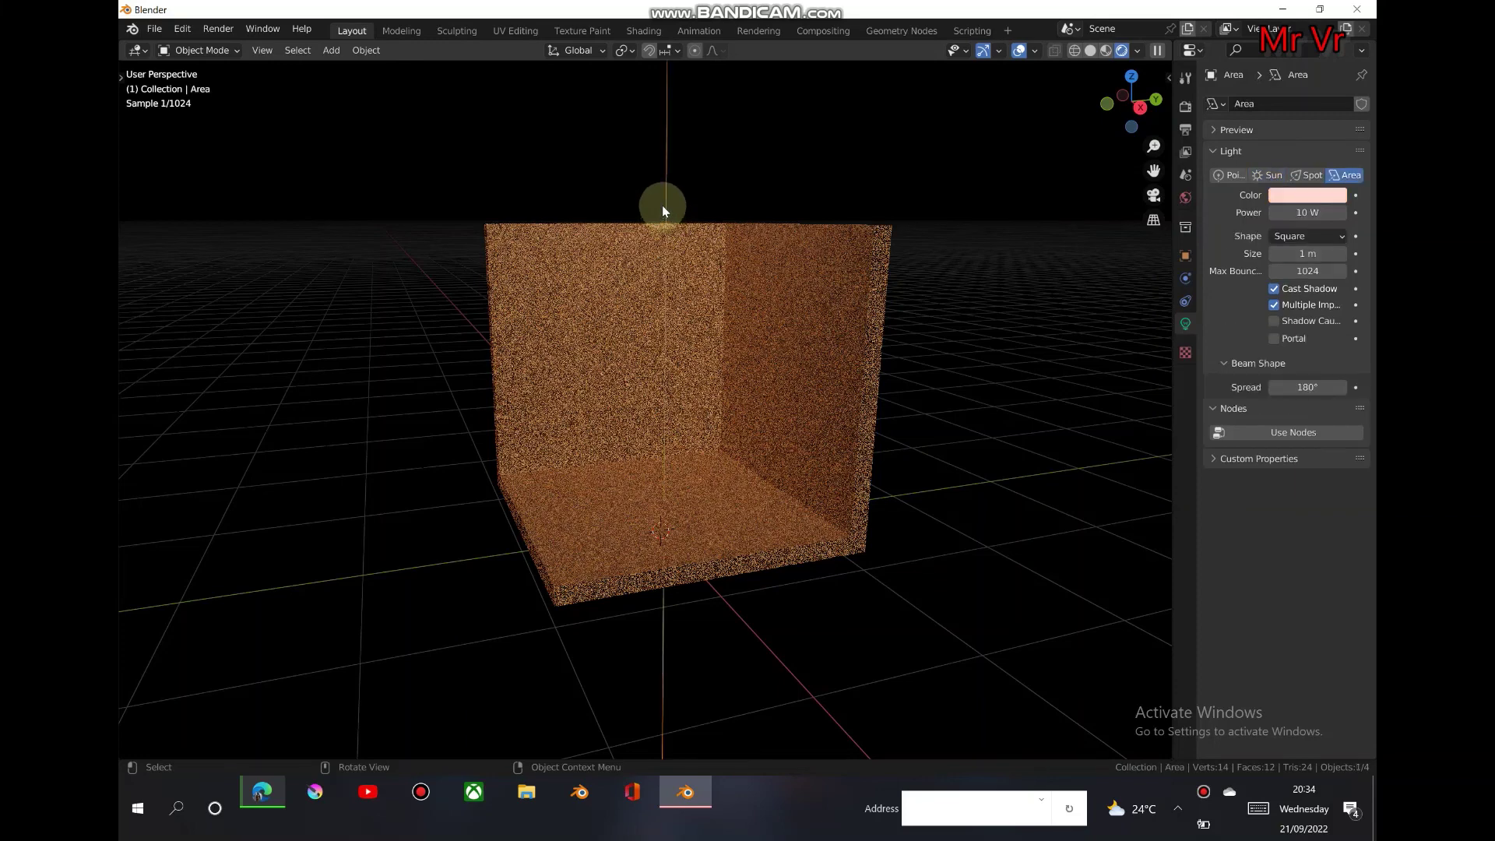
{"action": "left_click", "coordinate": [1266, 197]}
{"action": "mouse_move", "coordinate": [1265, 285]}
{"action": "left_mouse_down"}
{"action": "mouse_move", "coordinate": [1265, 324]}
{"action": "mouse_move", "coordinate": [1290, 222]}
{"action": "left_mouse_up"}
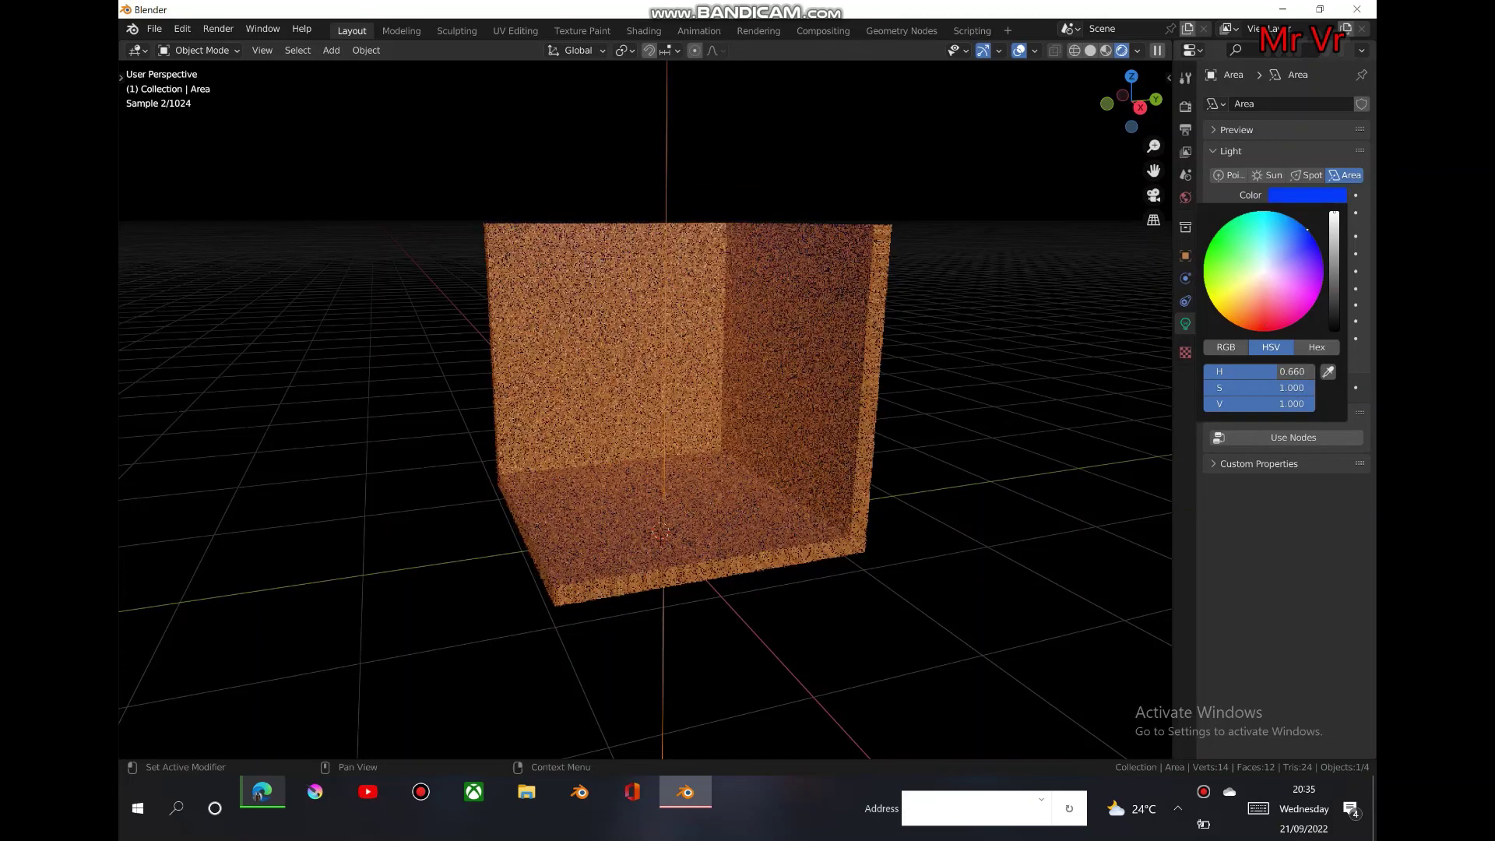
{"action": "left_click_drag", "start_coordinate": [1307, 212], "coordinate": [1324, 213]}
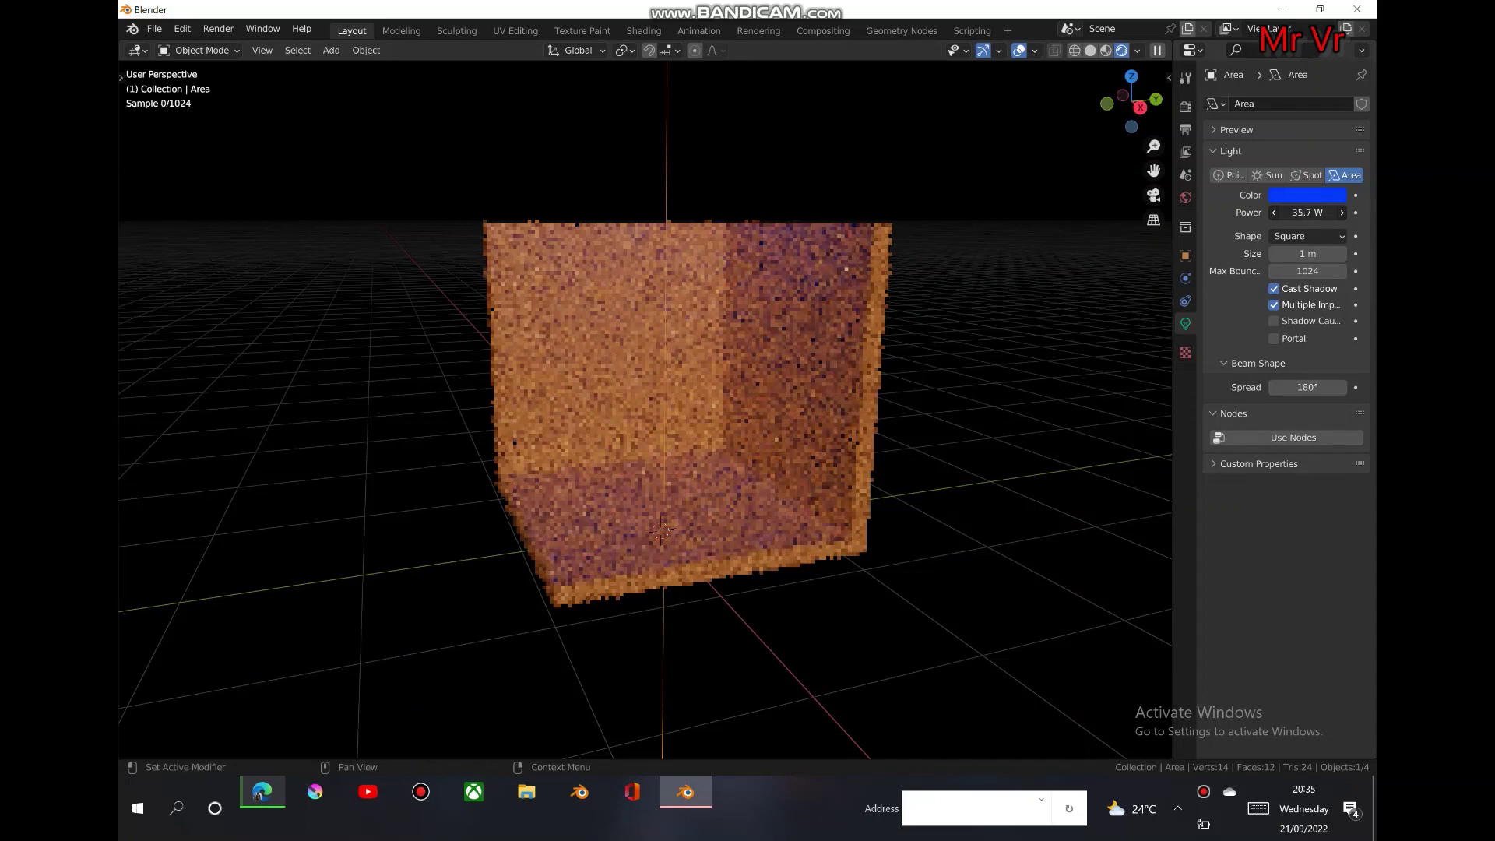
{"action": "left_click_drag", "start_coordinate": [1323, 212], "coordinate": [1318, 214]}
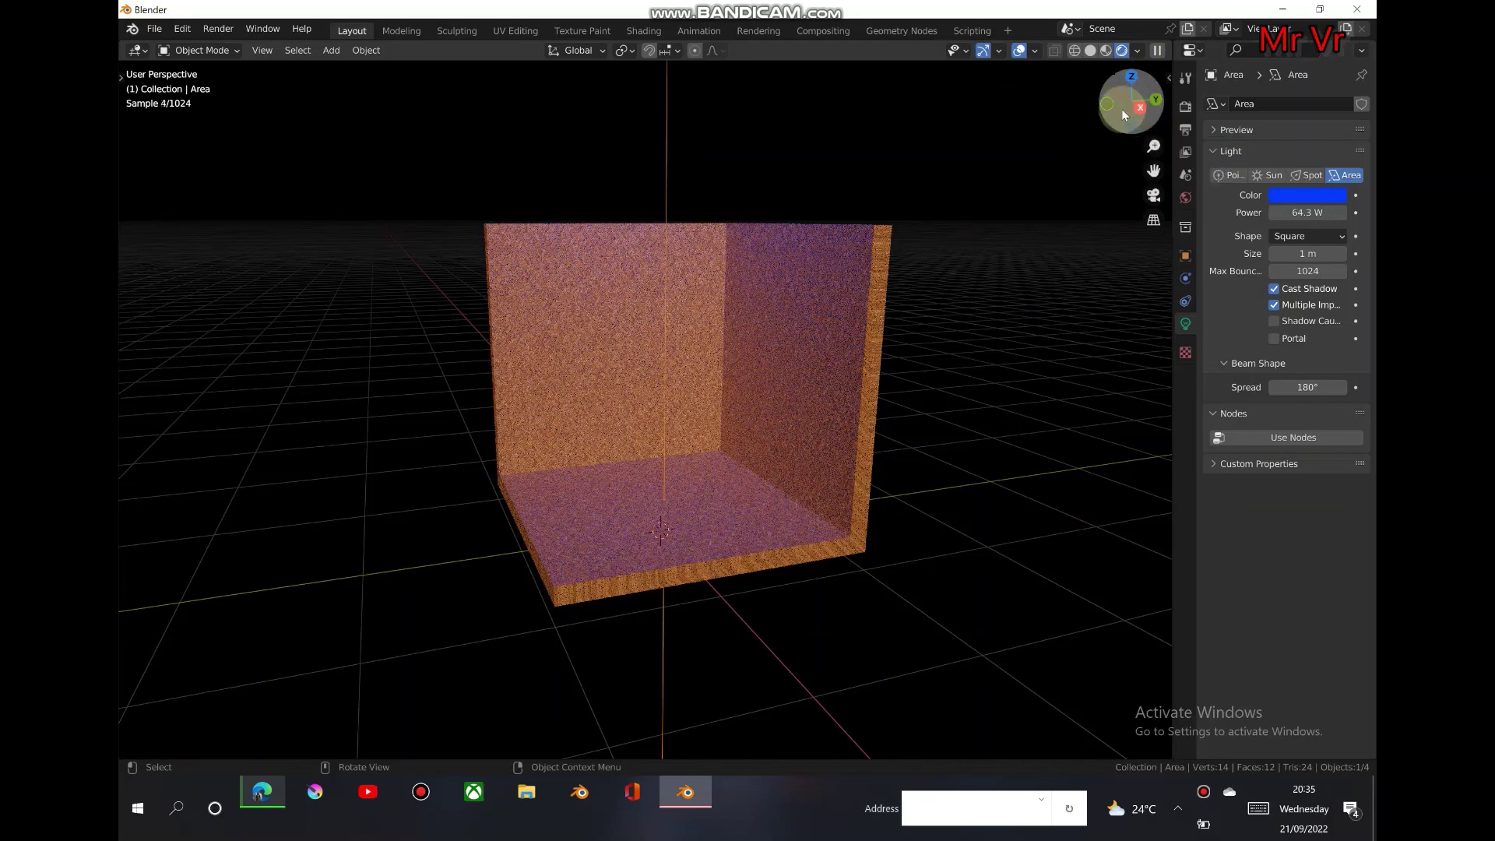
Reset the area light's colour to its default white.
{"action": "mouse_move", "coordinate": [1142, 113]}
{"action": "left_mouse_down"}
{"action": "mouse_move", "coordinate": [1123, 115]}
{"action": "mouse_move", "coordinate": [1131, 90]}
{"action": "left_mouse_up"}
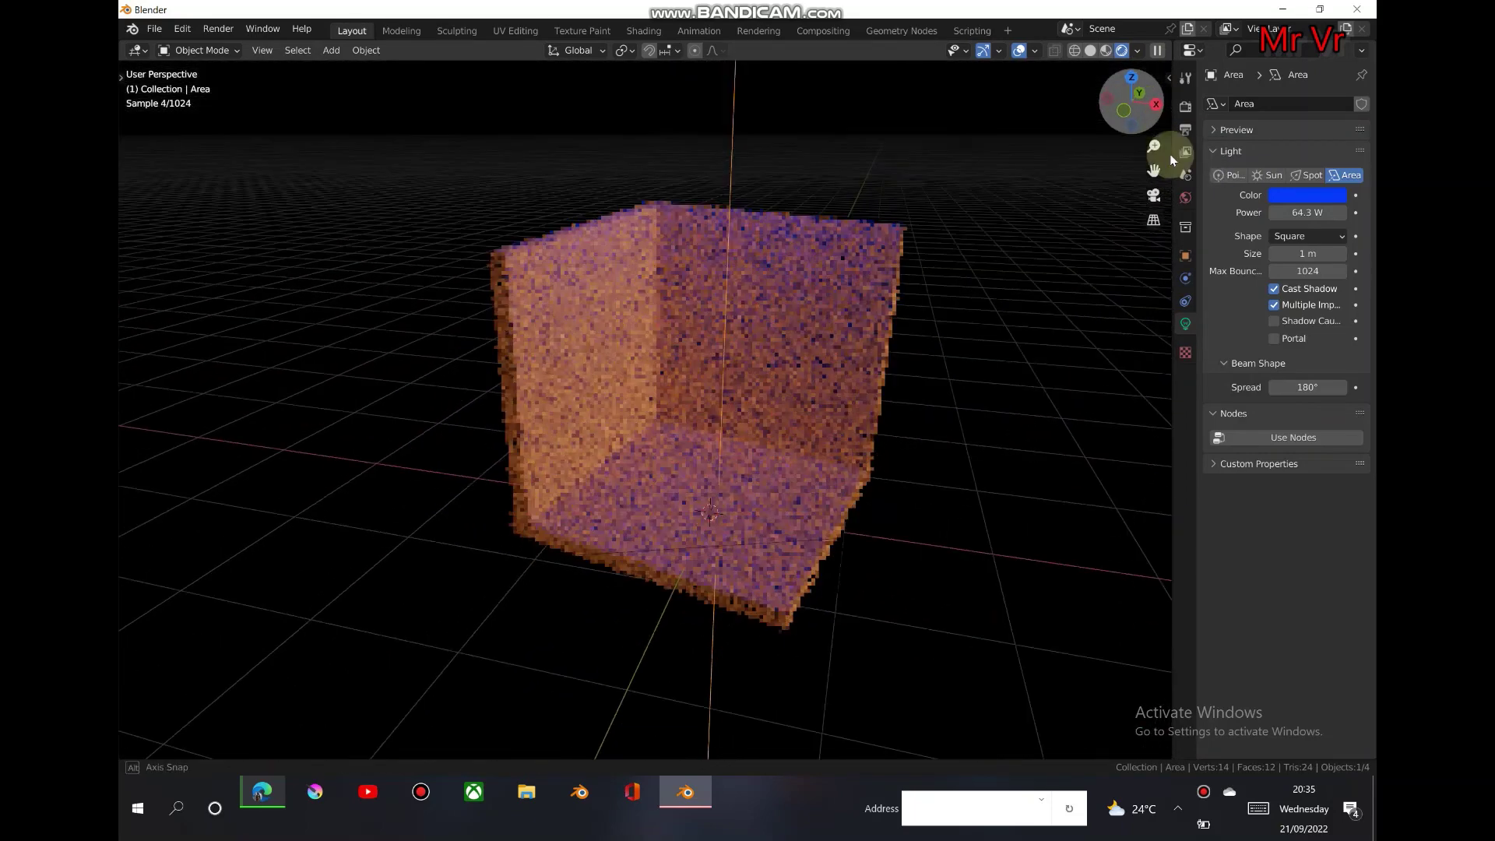
{"action": "left_click", "coordinate": [1297, 196]}
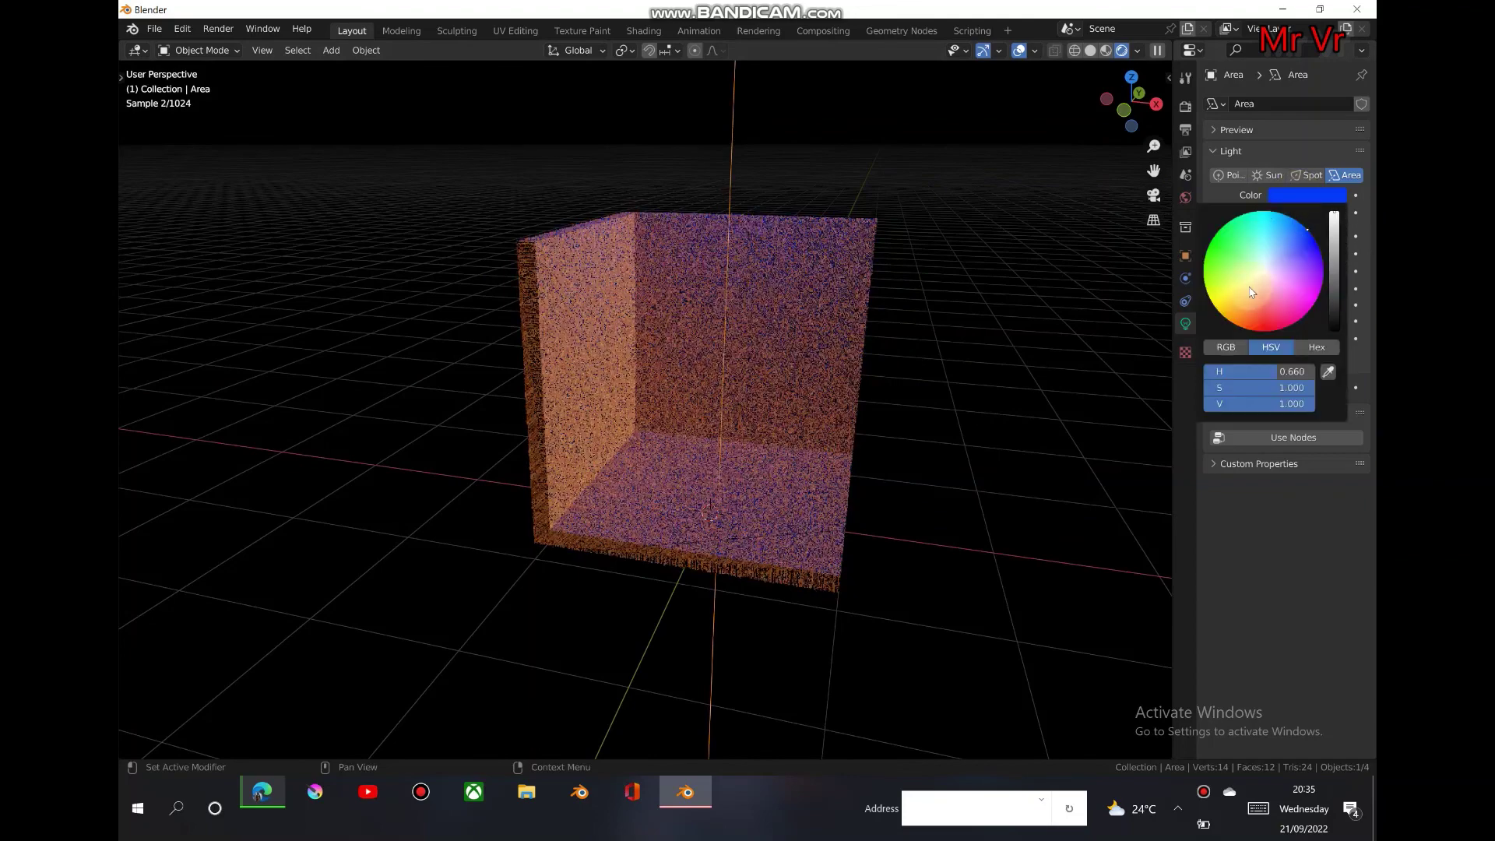
{"action": "key", "text": "BackSpace"}
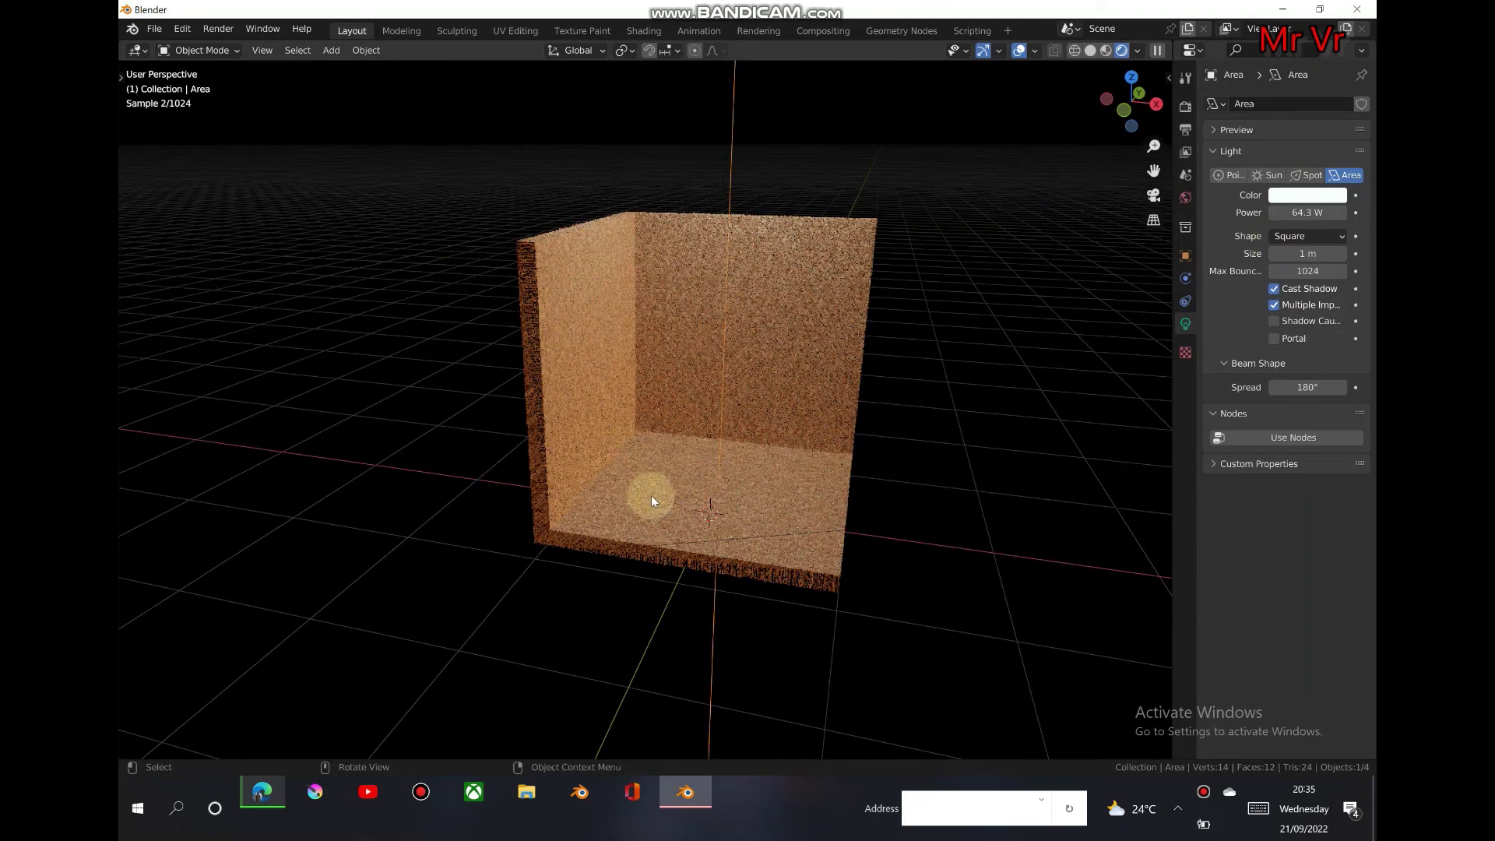
Set the sun light's colour to white and deselect the light.
{"action": "left_click", "coordinate": [775, 533]}
{"action": "left_click", "coordinate": [1275, 196]}
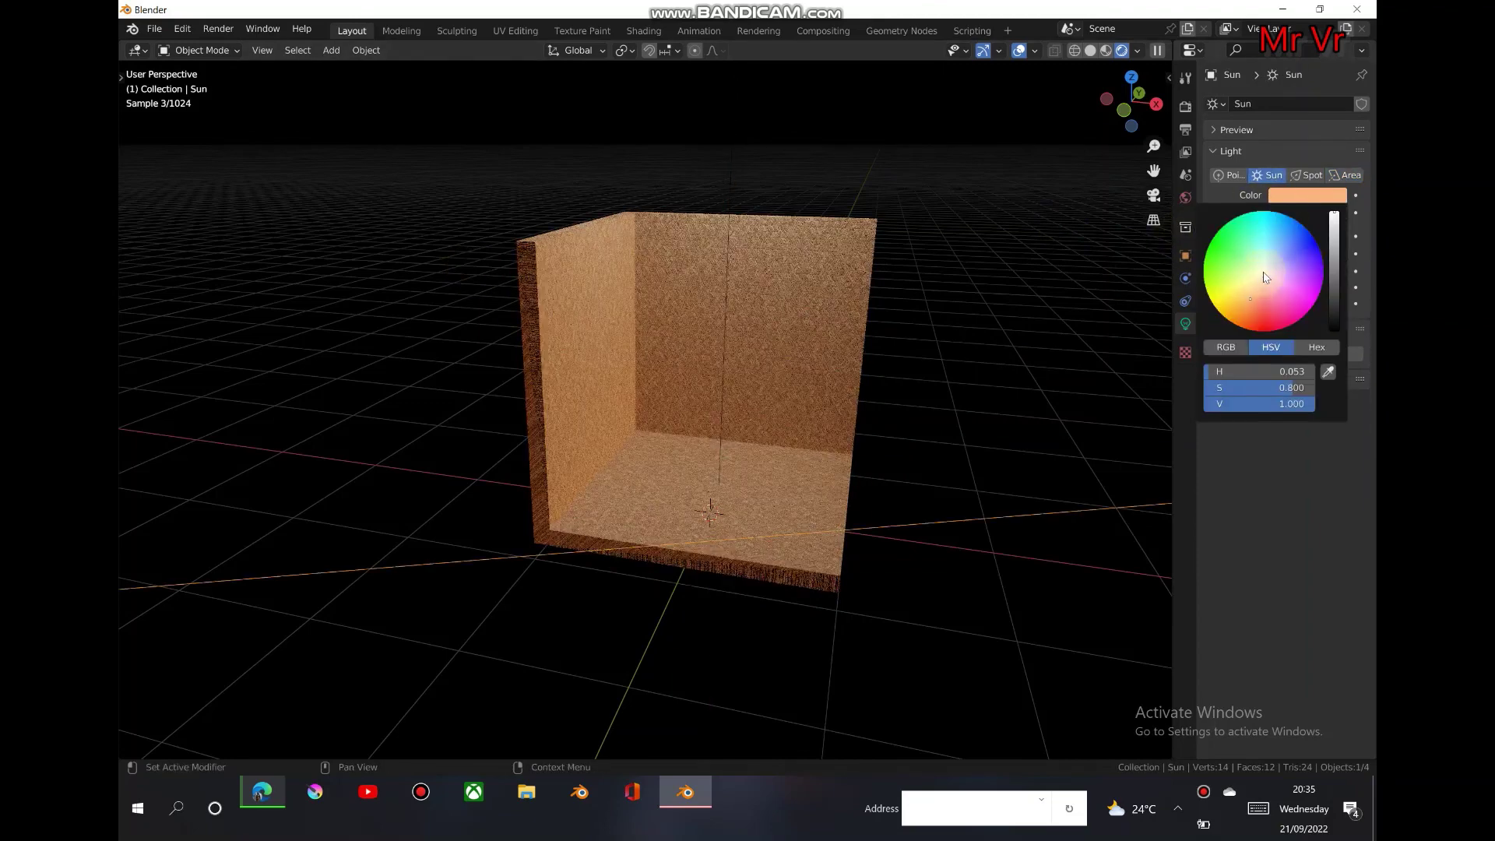
{"action": "left_click", "coordinate": [1264, 271]}
{"action": "left_click", "coordinate": [1004, 262]}
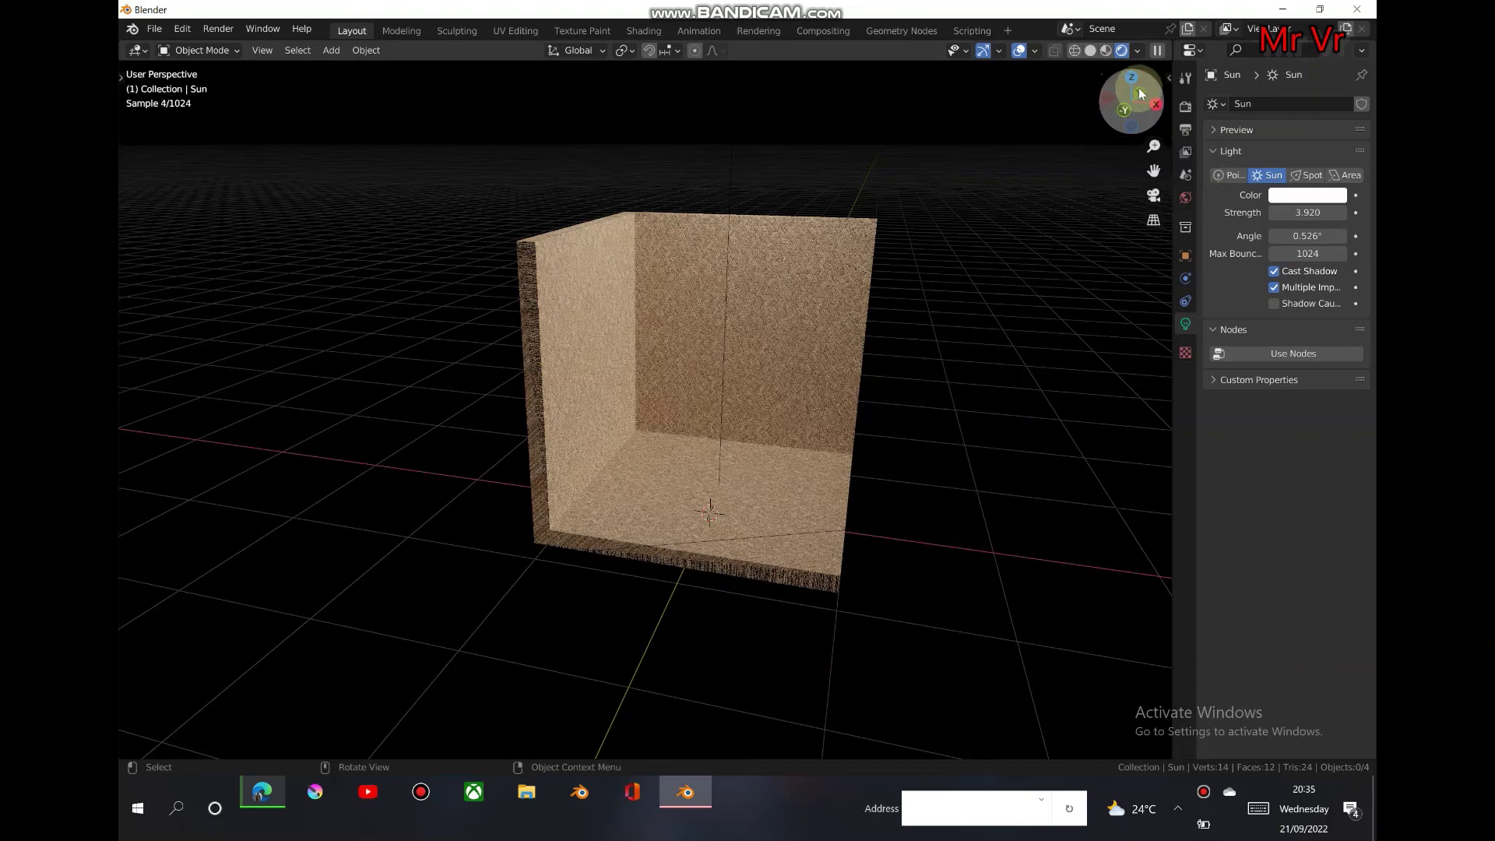
Open the scene's render settings showing the Cycles sampling options.
{"action": "left_click_drag", "start_coordinate": [1137, 87], "coordinate": [1147, 89]}
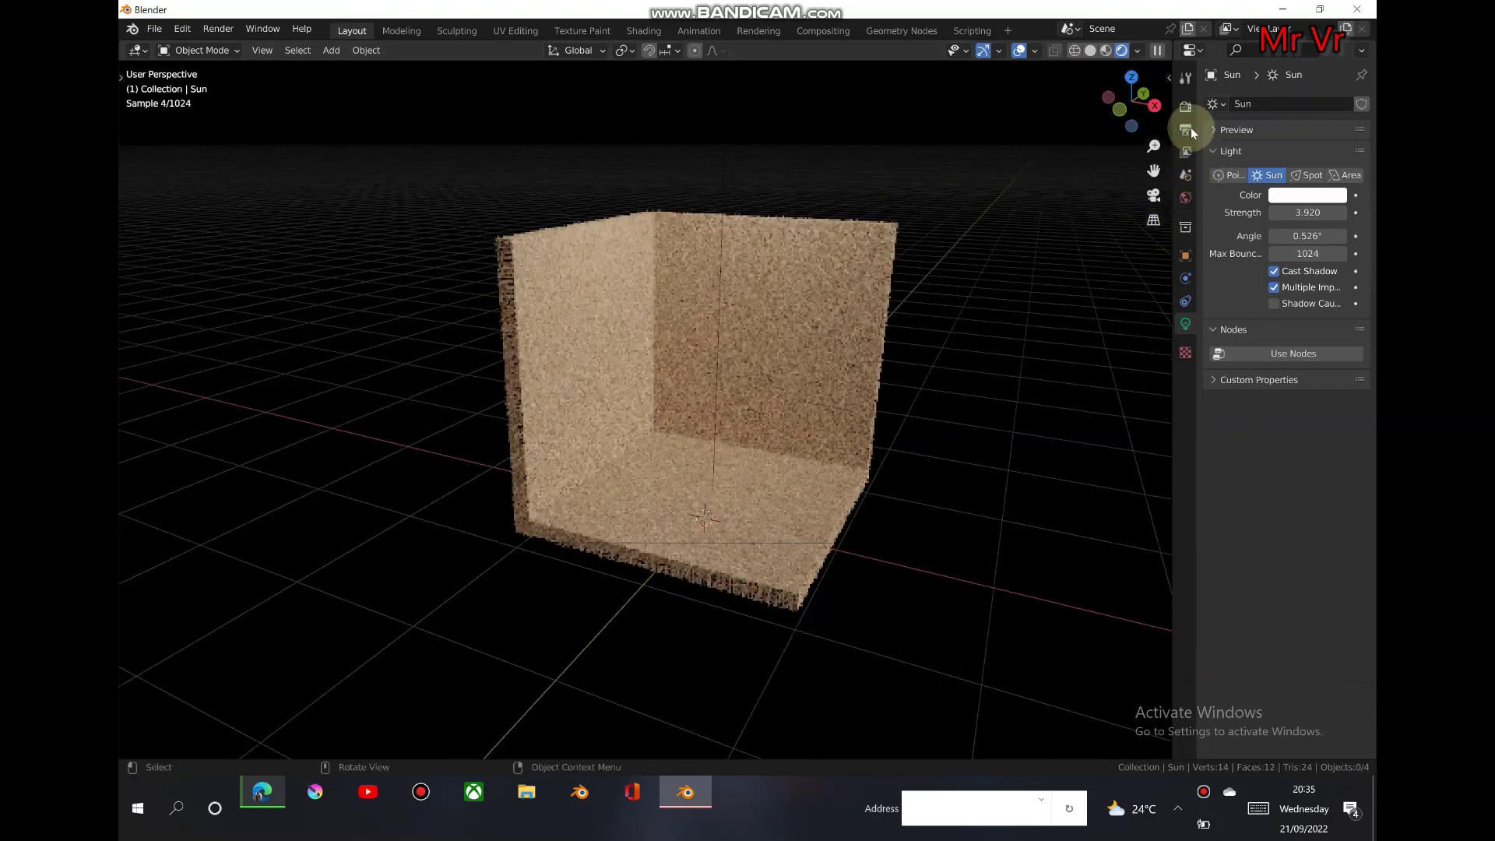
{"action": "left_click", "coordinate": [1184, 106]}
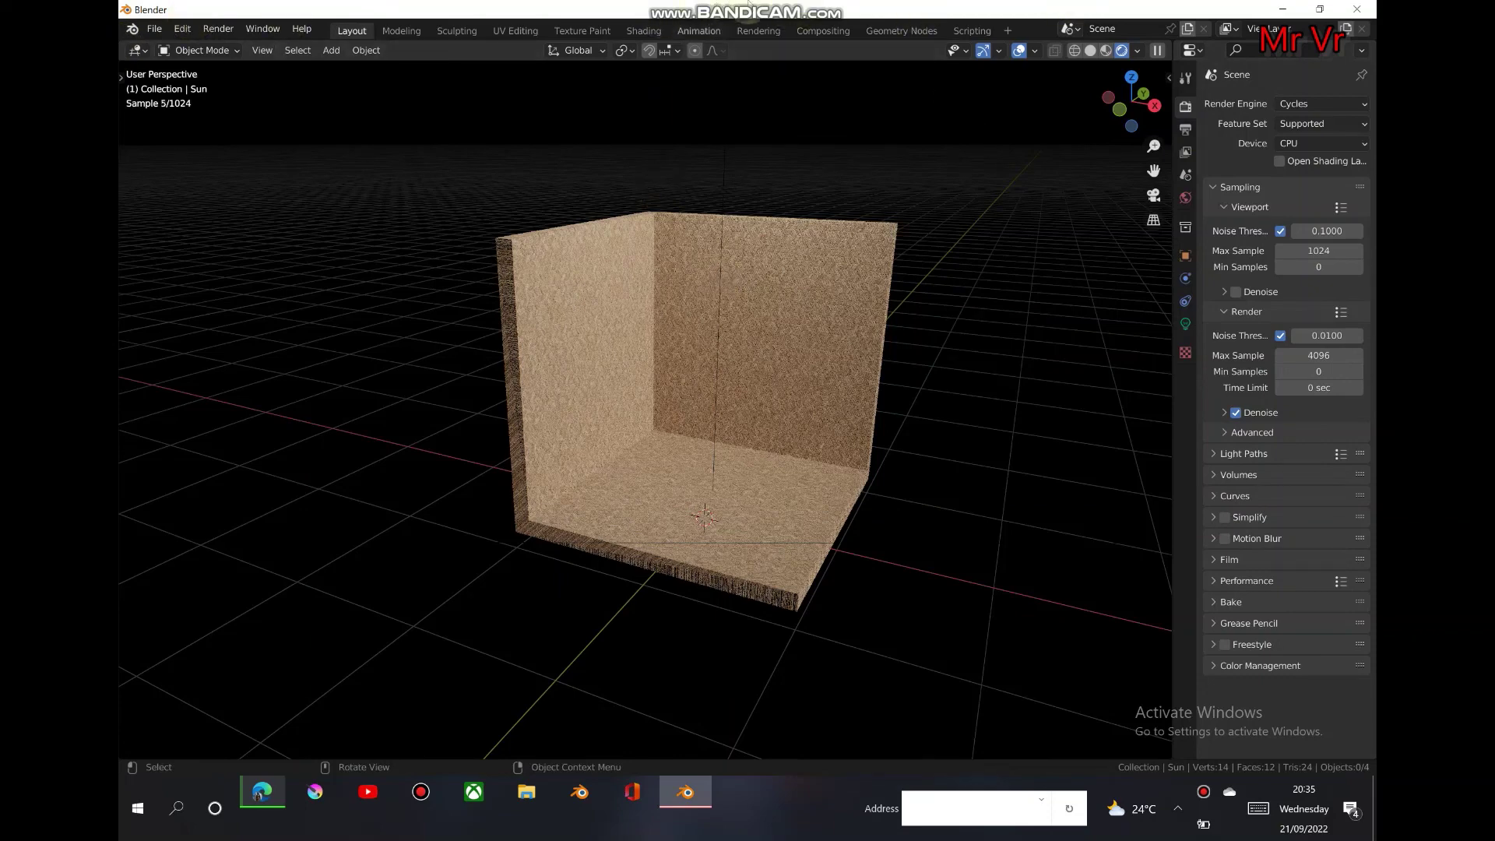
{"action": "mouse_move", "coordinate": [747, 4]}
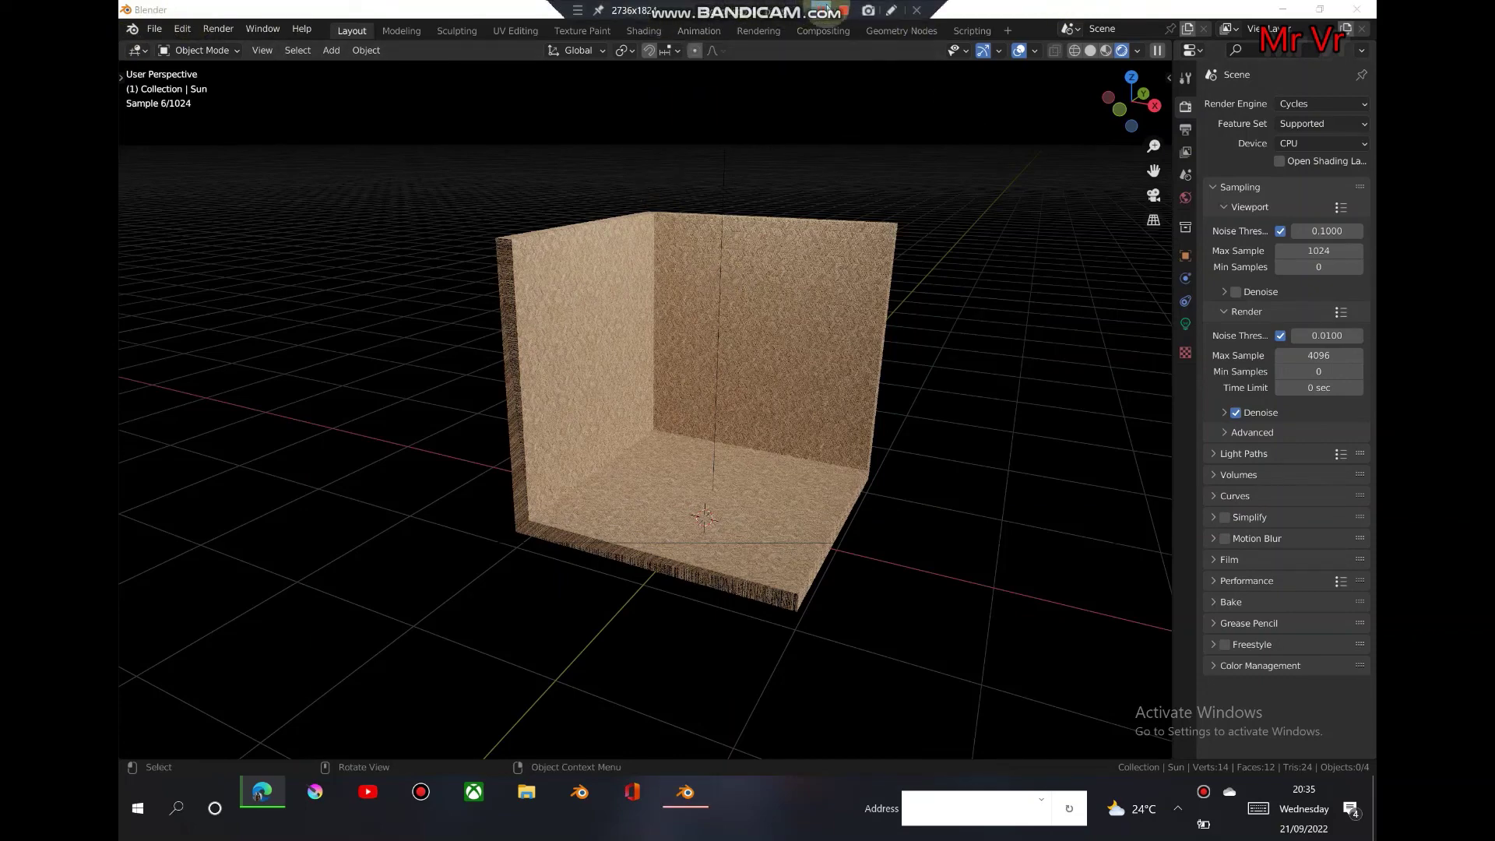